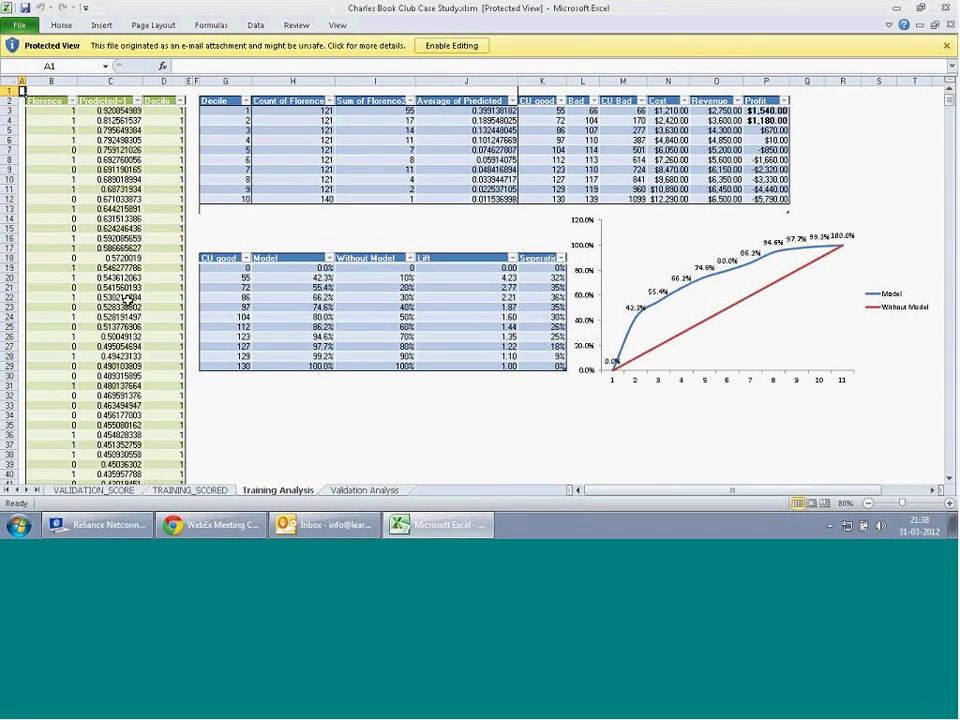
- Examine the Florence and Predicted=1 values of the training records and the Count of Florence for decile 3
click(62, 120)
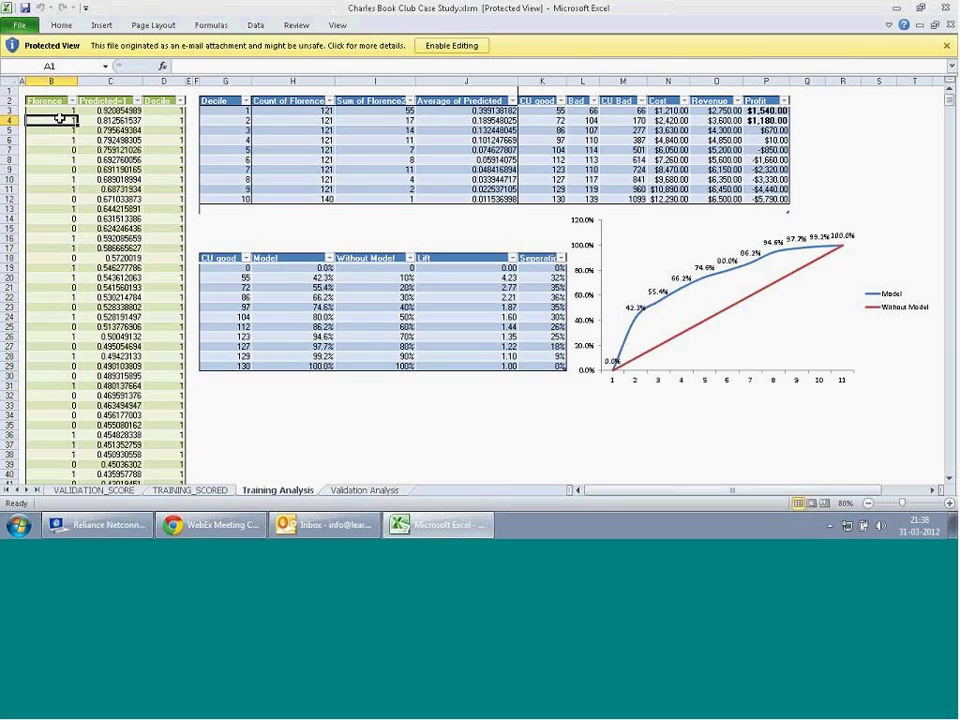
click(107, 119)
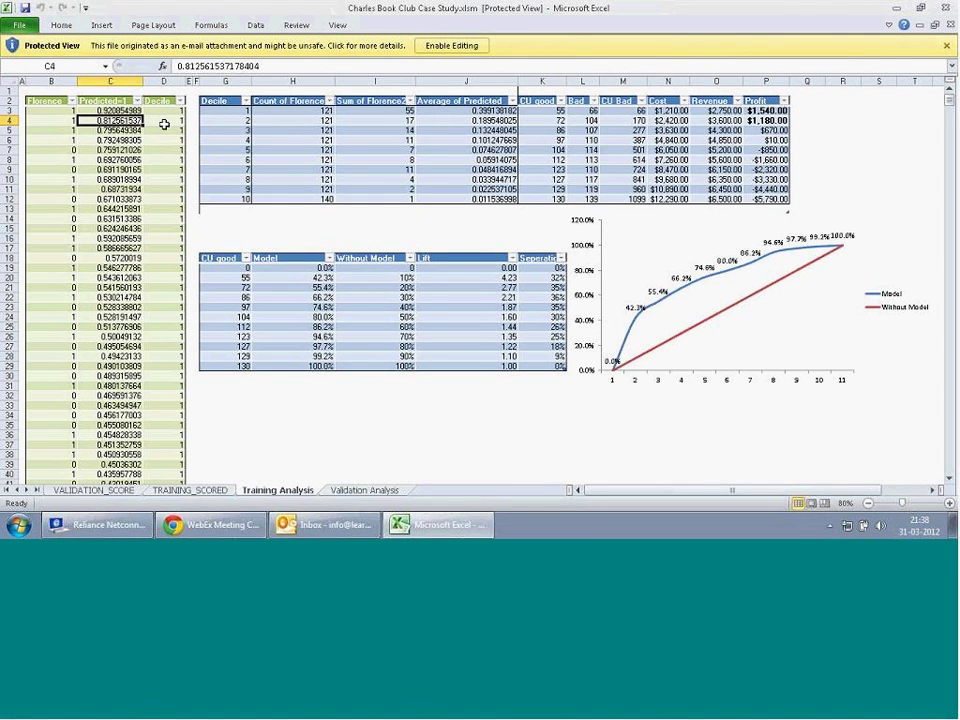
key(Down)
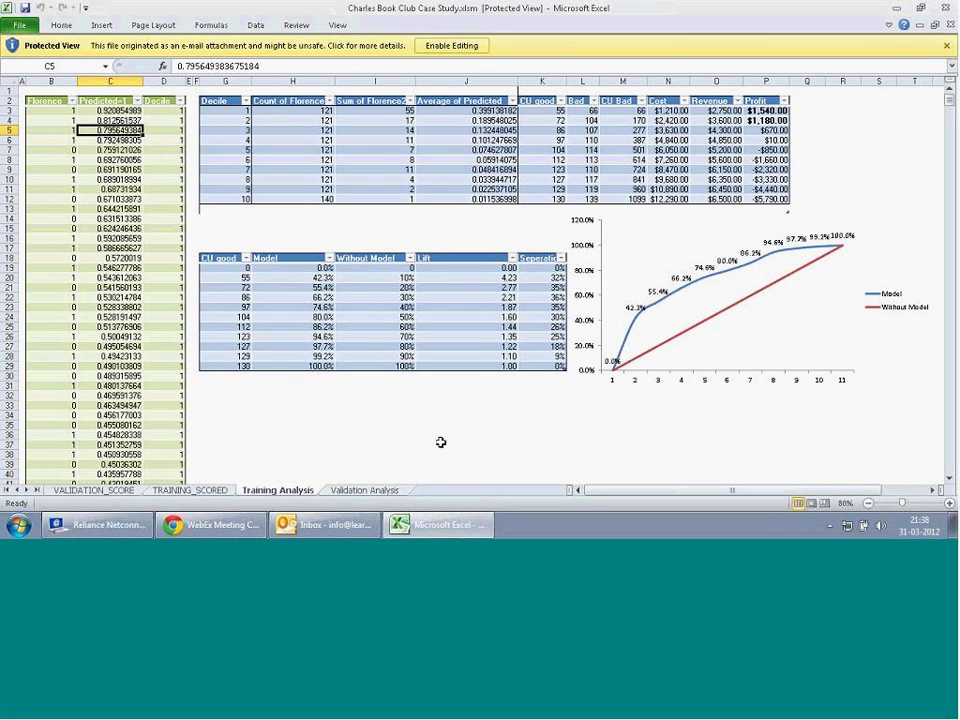
click(284, 130)
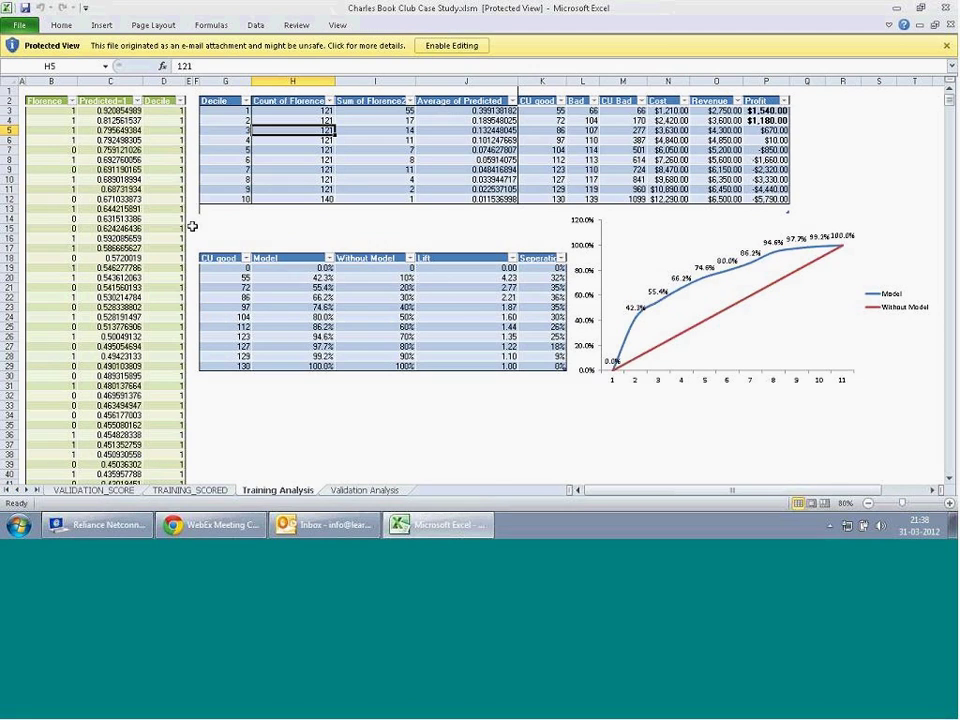
- Select the whole Florence column of the training table, from its heading through the last record
click(55, 102)
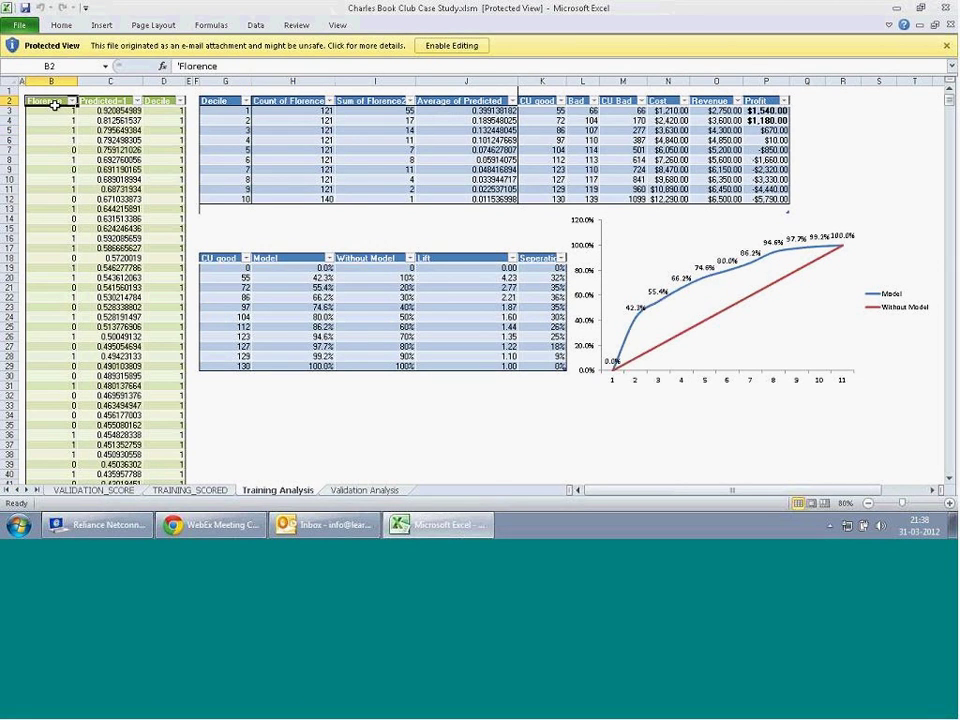
key(Caps_Lock)
key(End)
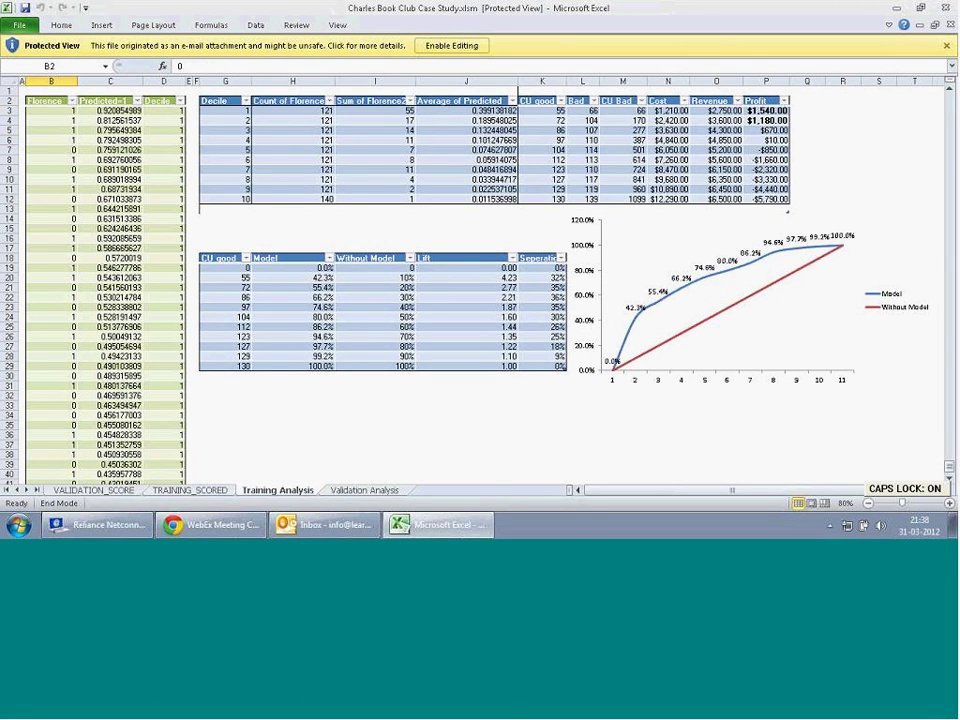
key(Down)
key(End)
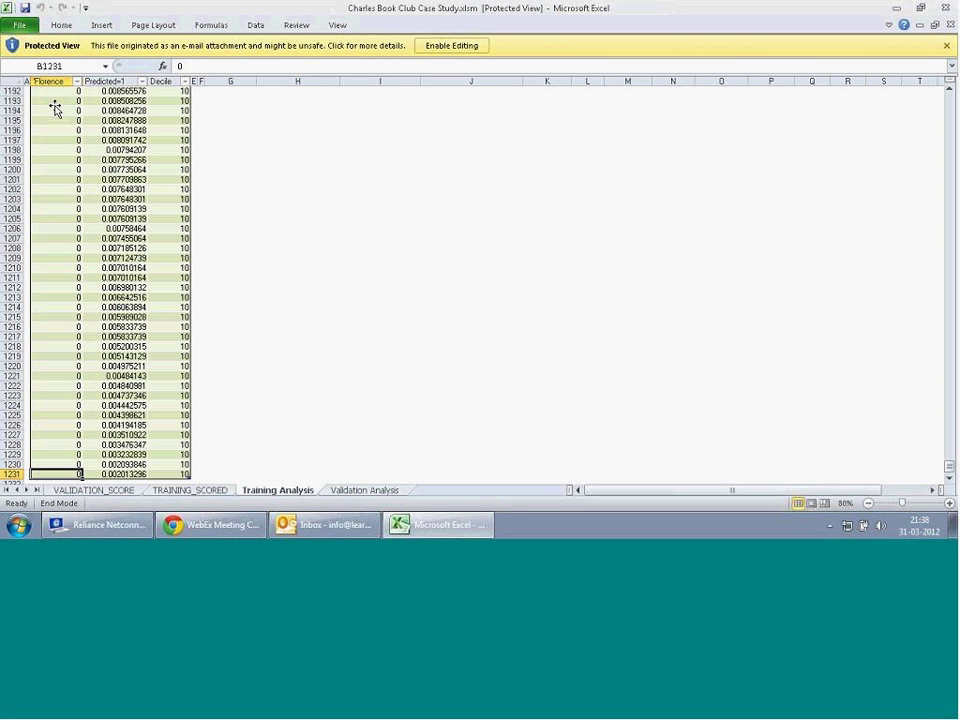
key(shift+Up)
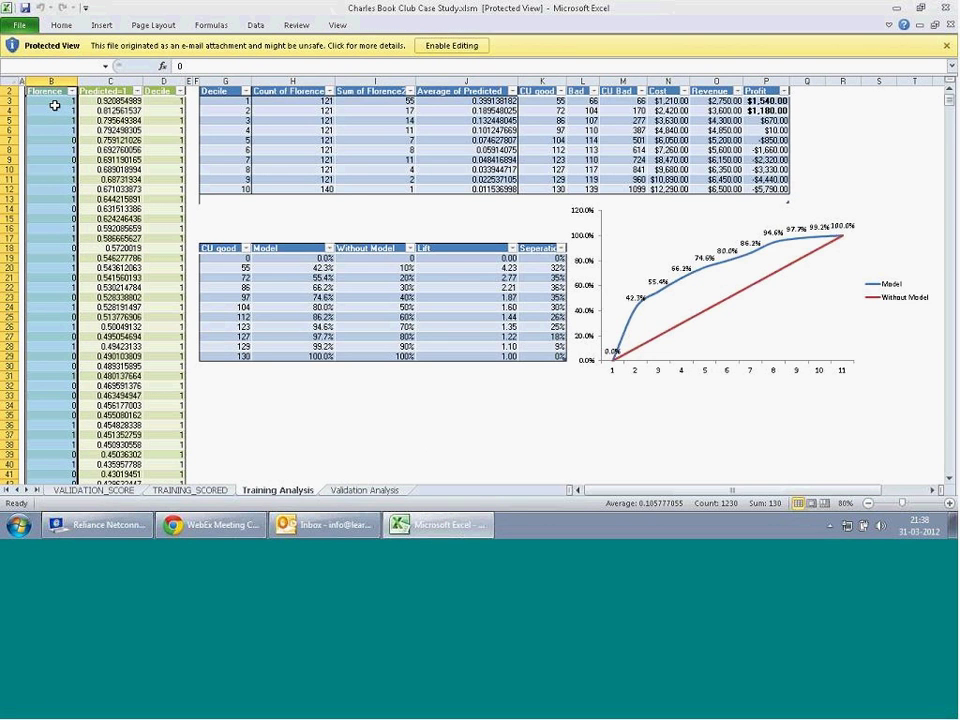
- Examine the Predicted=1 scores in rows 3 and 25 and the Decile heading of the training table
click(119, 101)
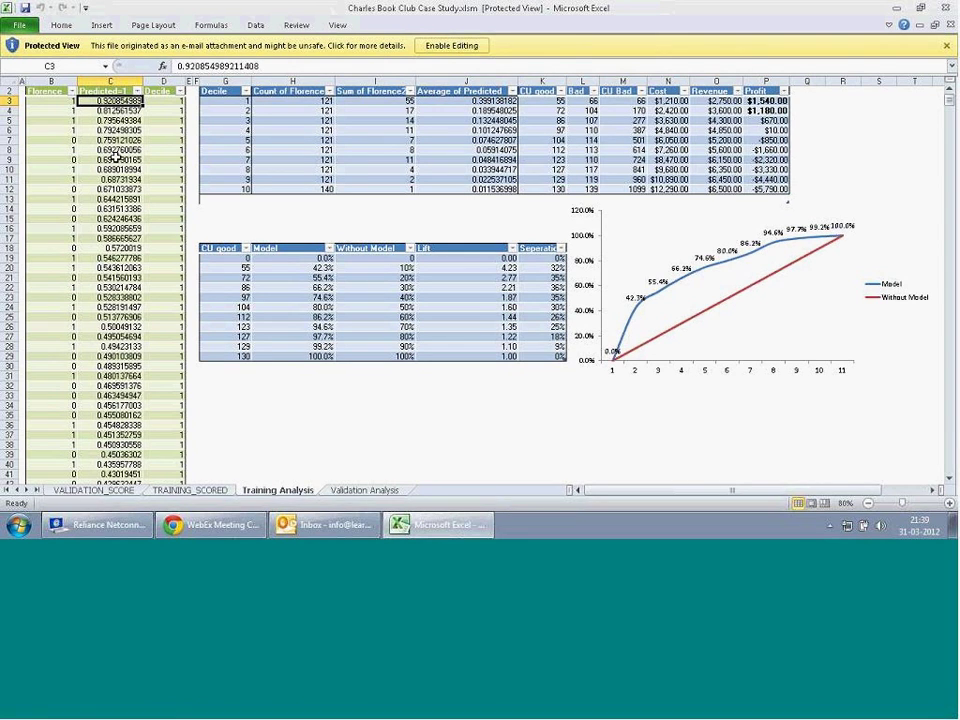
click(118, 316)
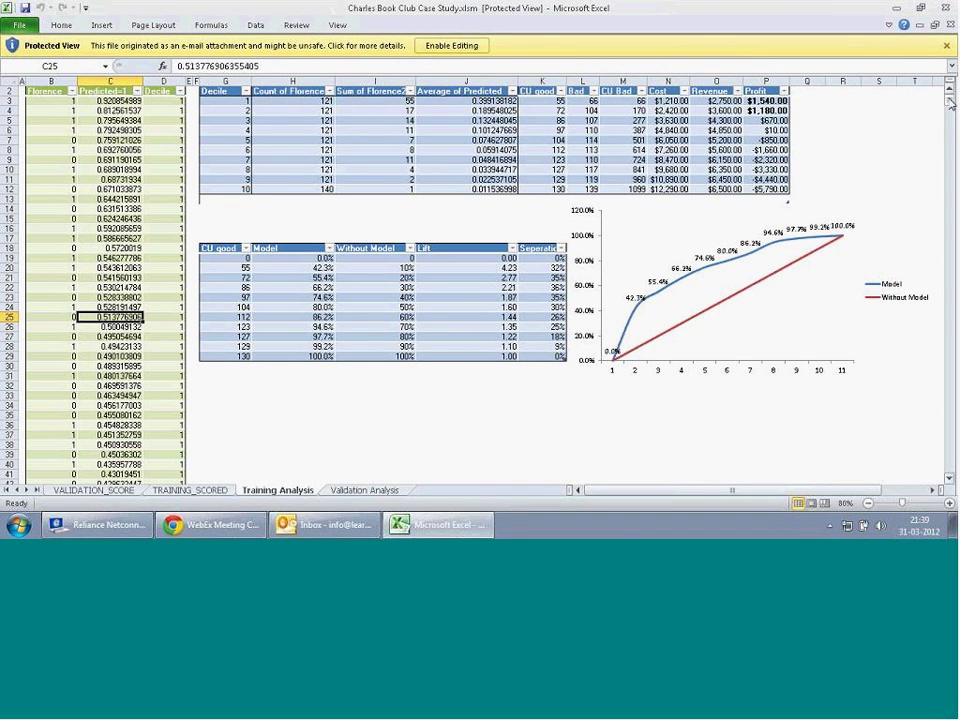
mouse_move(950, 101)
mouse_down()
mouse_move(950, 467)
mouse_move(950, 100)
mouse_up()
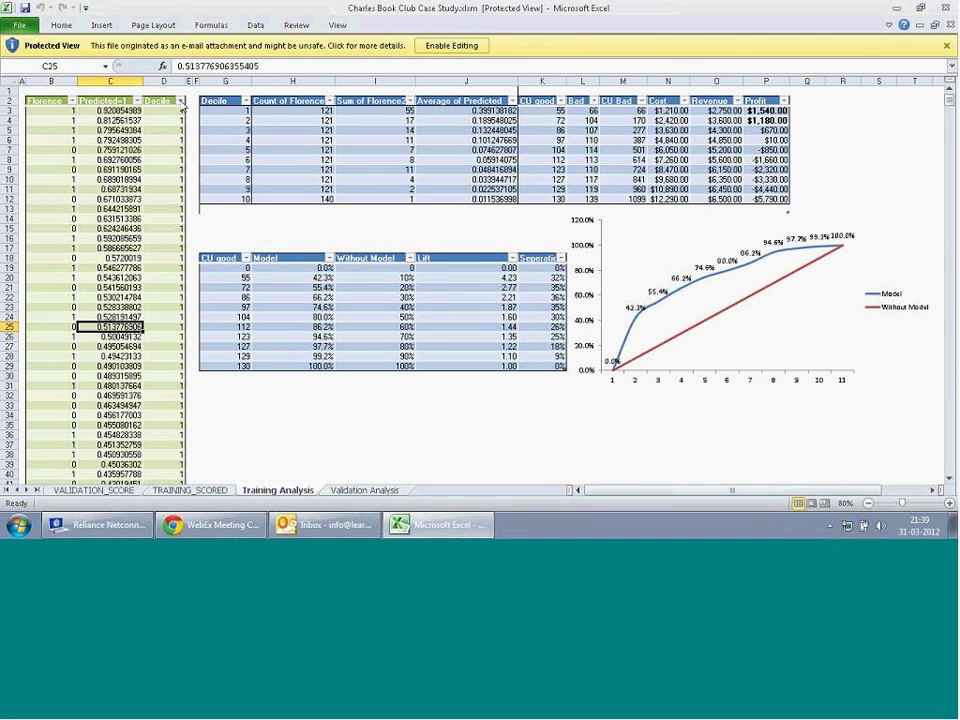
click(179, 104)
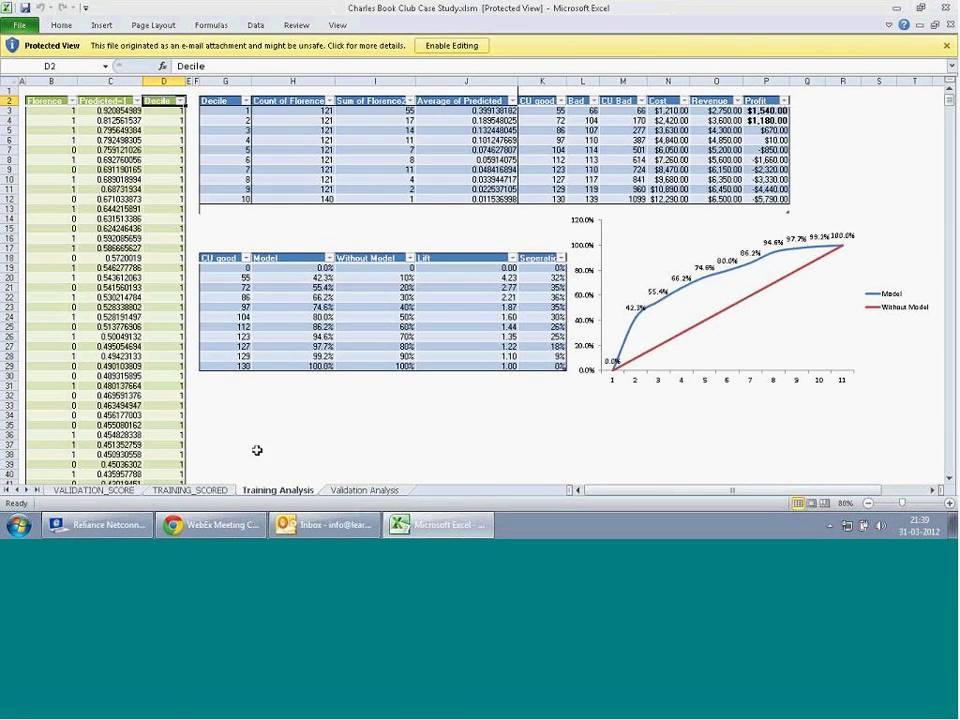
- Open the TRAINING_SCORED sheet and enable editing for the protected workbook
click(190, 490)
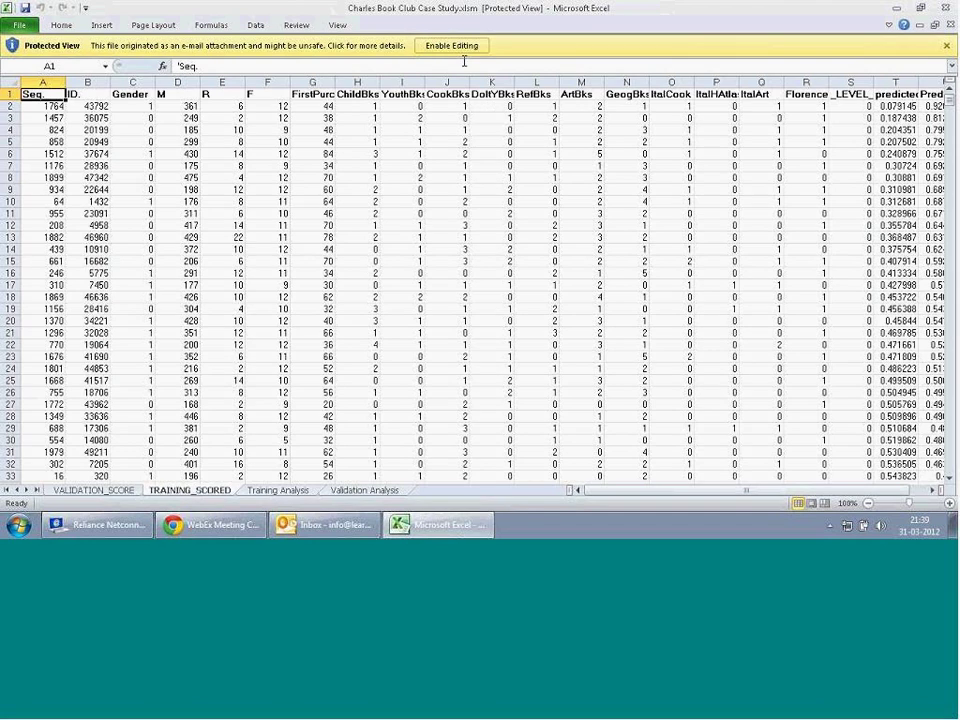
click(441, 47)
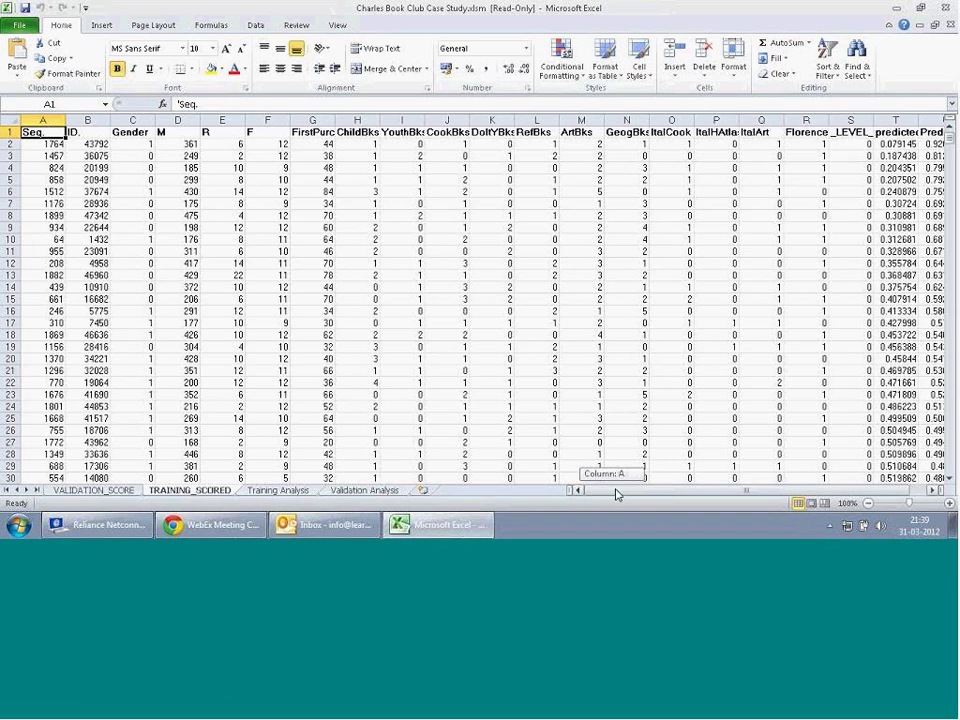
- Inspect the Predicted=1 formula in row 7 and the neighbouring predicted and _LEVEL_ values in the scored data
drag(617, 494, 626, 494)
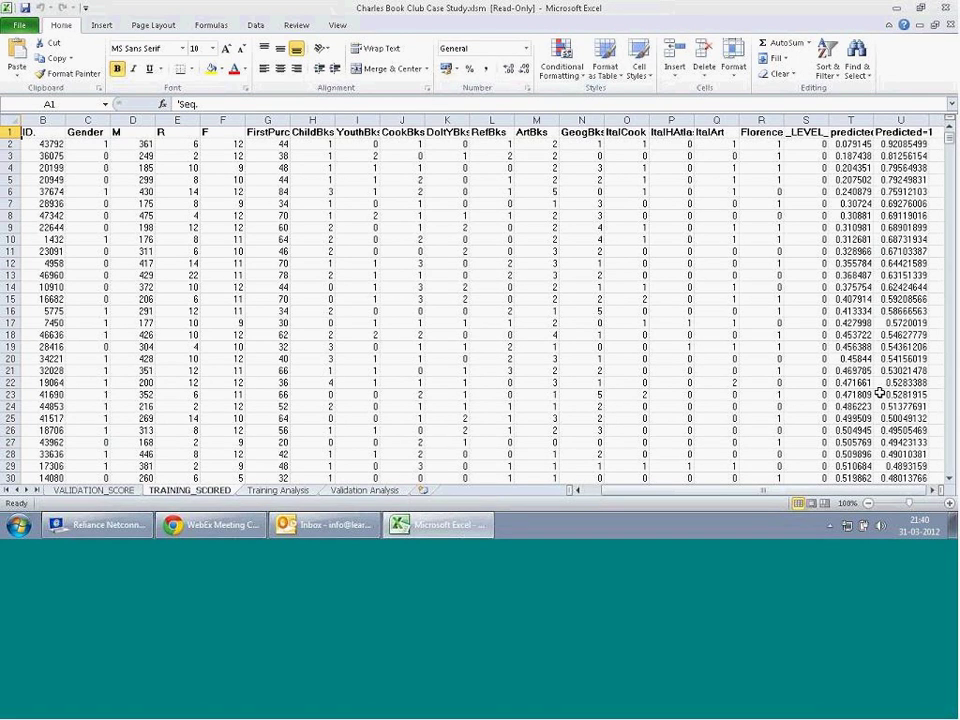
click(880, 204)
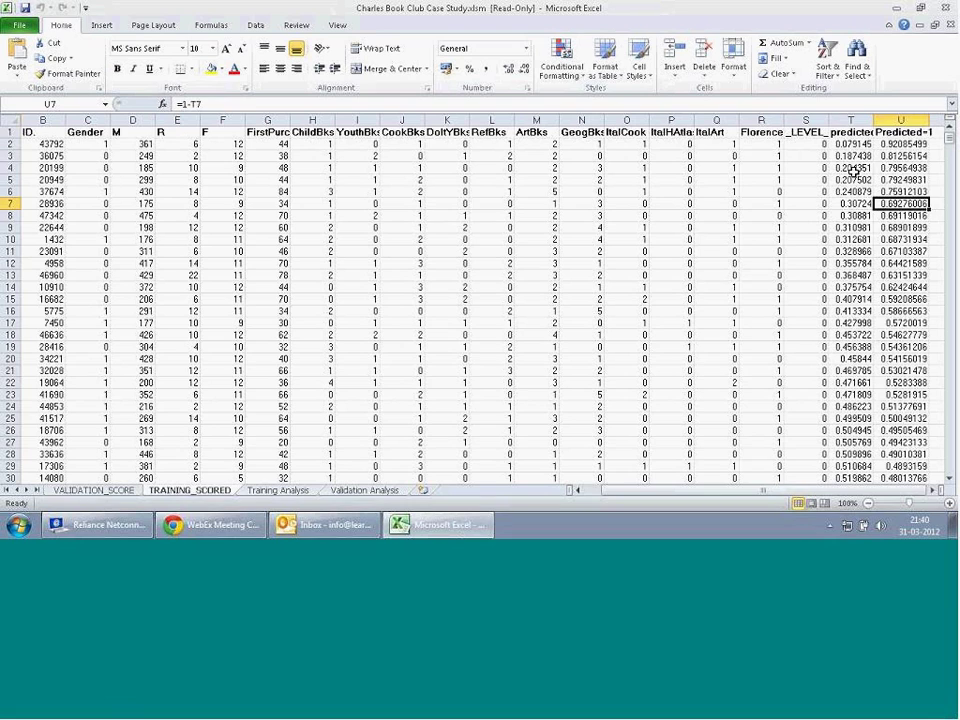
click(862, 170)
click(813, 146)
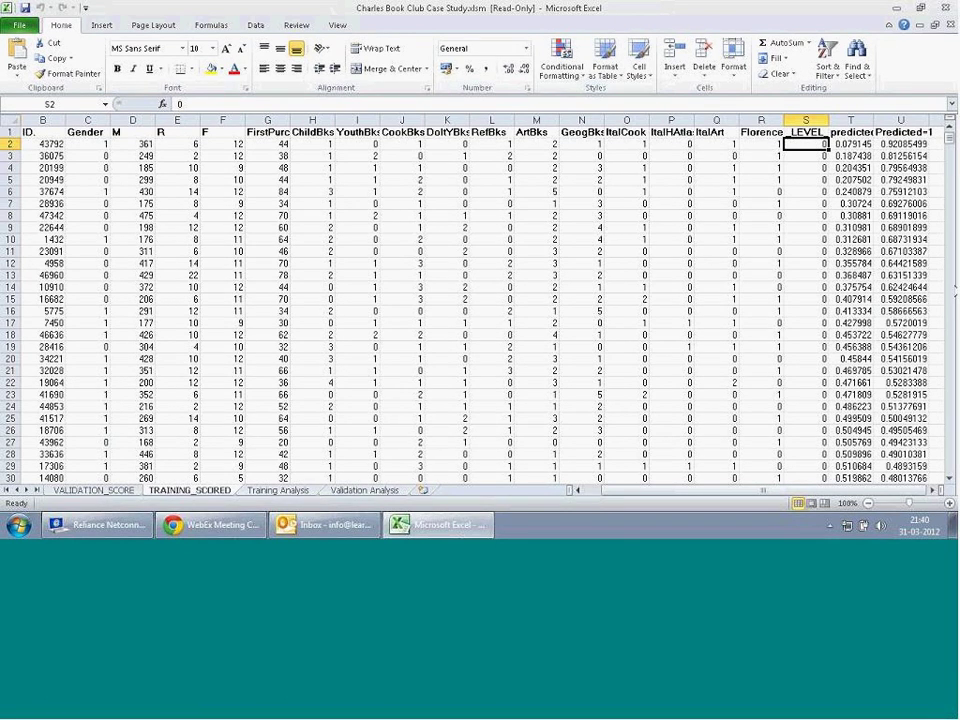
- Look through the scored records and inspect the predicted probabilities in column T for rows 4, 7 and 5
click(948, 300)
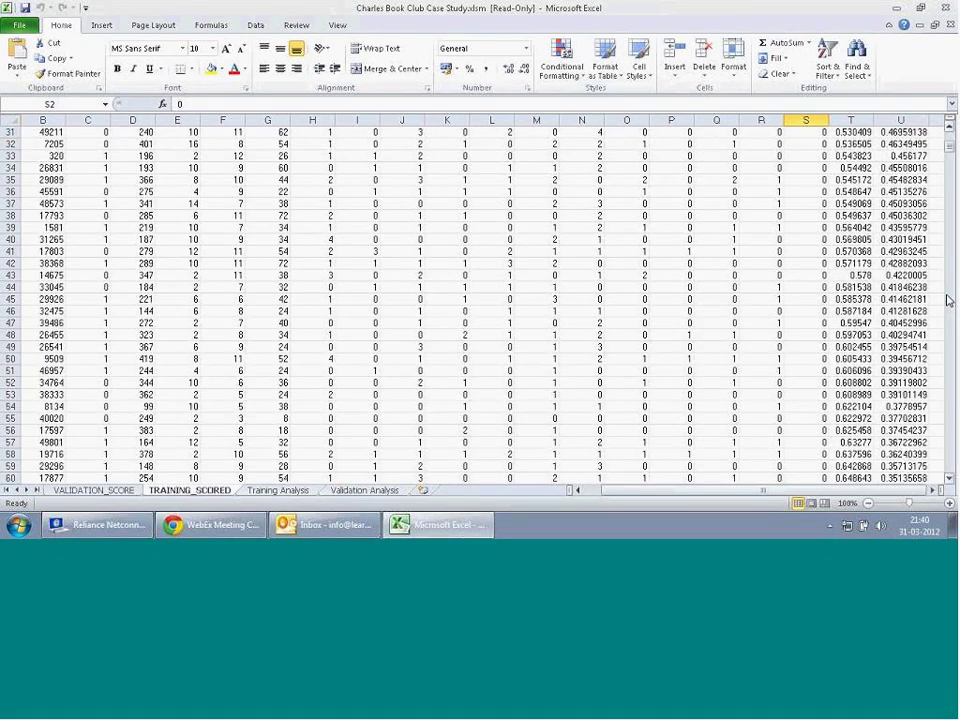
click(948, 300)
click(948, 300)
drag(948, 300, 948, 128)
click(842, 168)
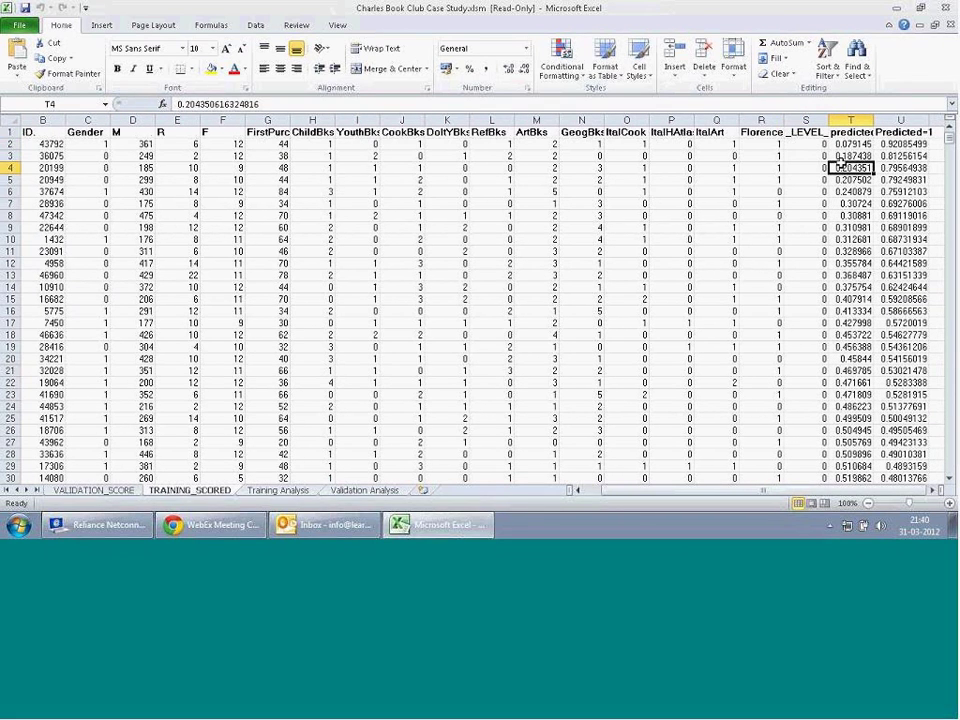
click(850, 205)
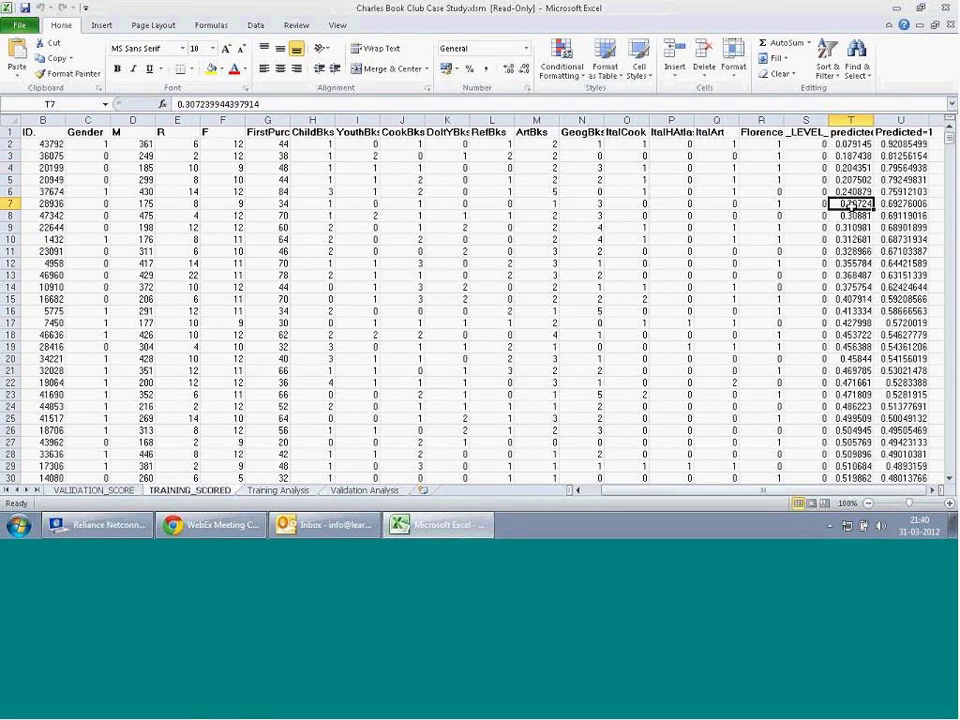
click(858, 178)
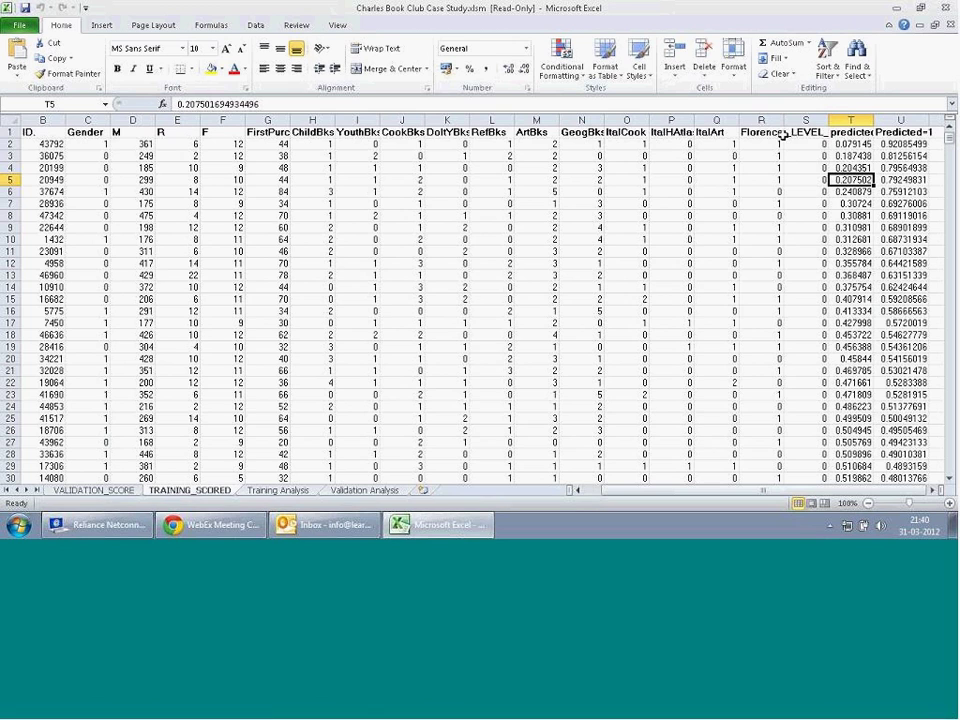
- Select the Florence column of the scored data and inspect the _LEVEL_ value in row 5 and the predicted value in row 3
click(760, 120)
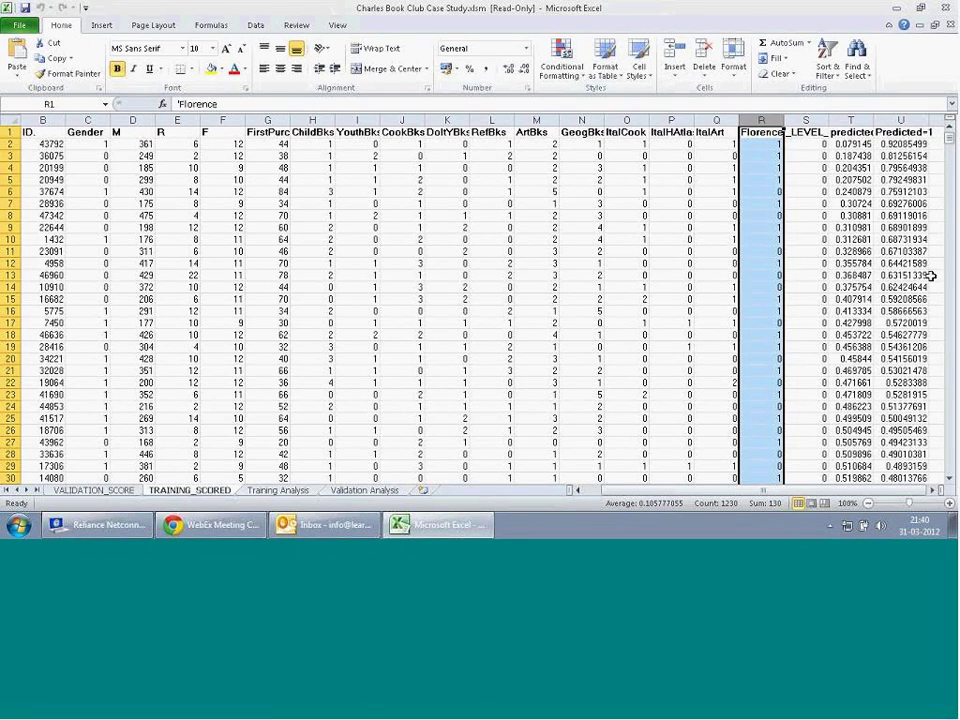
mouse_move(951, 141)
mouse_down()
mouse_move(951, 368)
mouse_move(951, 124)
mouse_up()
click(933, 491)
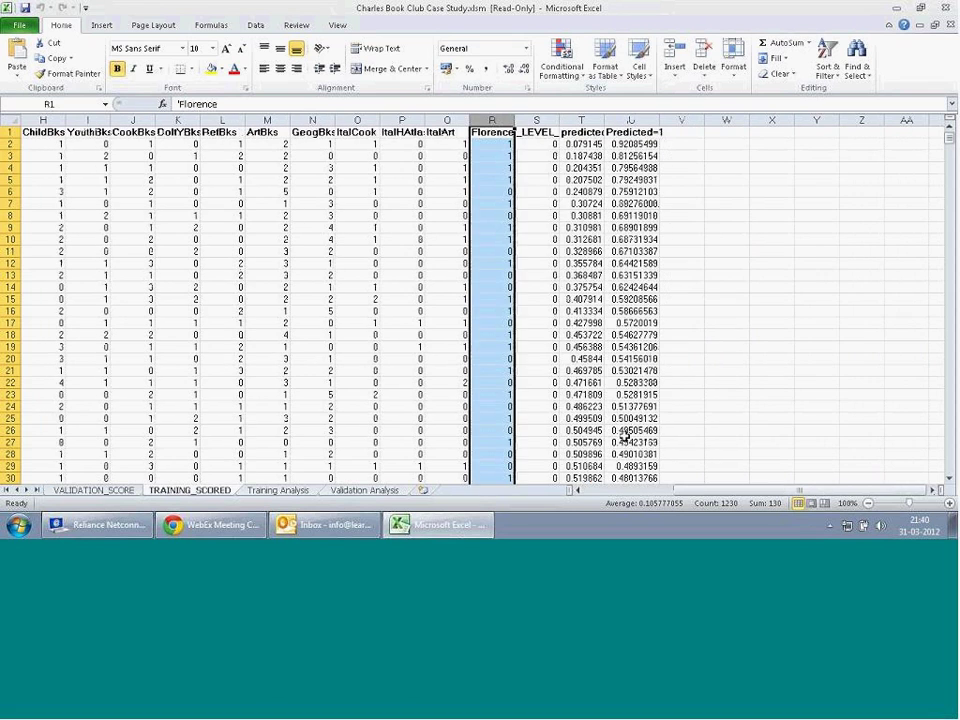
drag(709, 491, 690, 491)
click(850, 181)
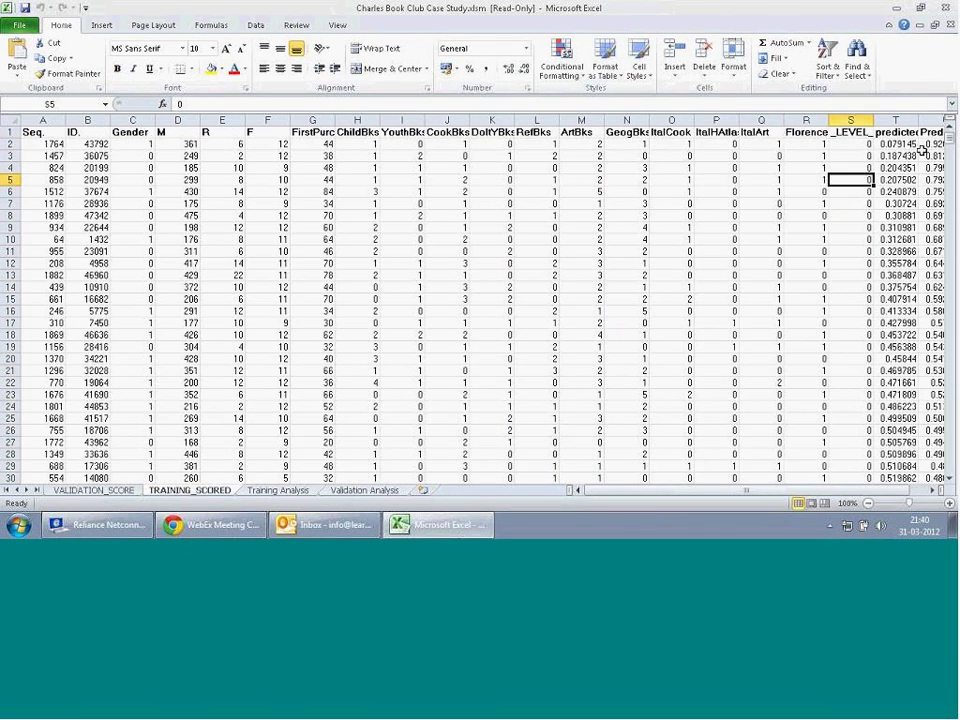
click(913, 155)
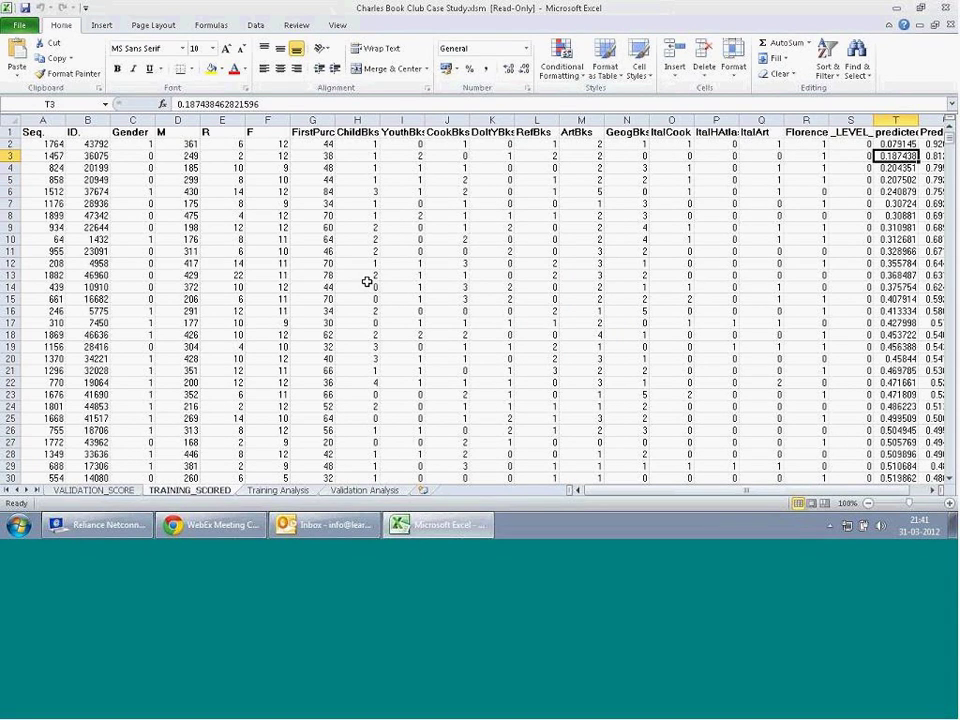
- Return to the Training Analysis sheet and inspect the Model formula in H22 and the CU Bad formulas for deciles 3 and 1
click(265, 491)
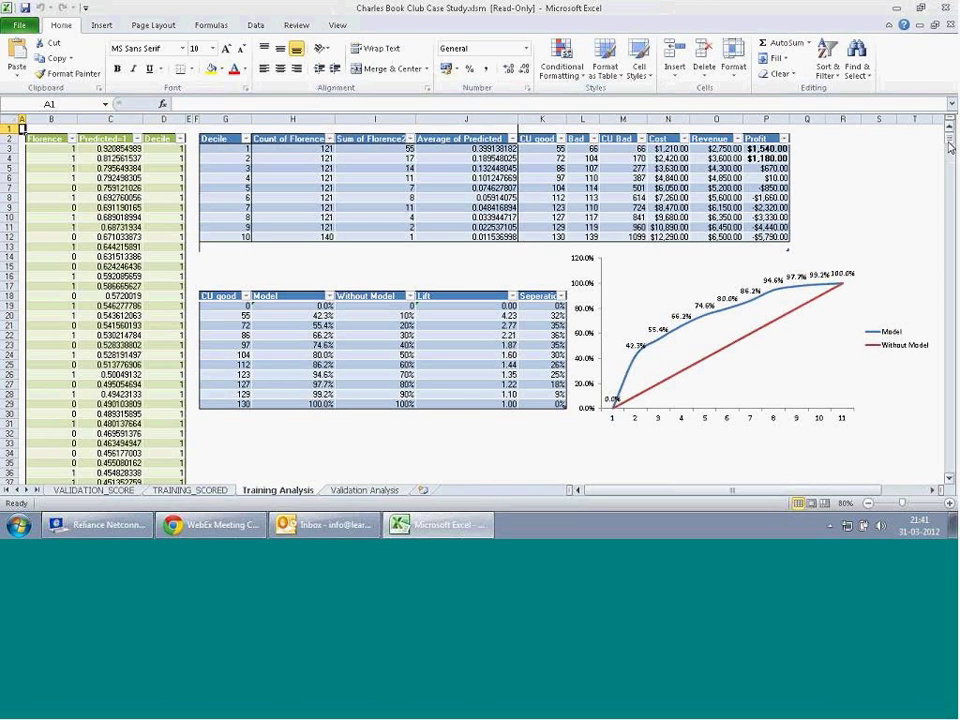
drag(949, 146, 446, 262)
click(325, 337)
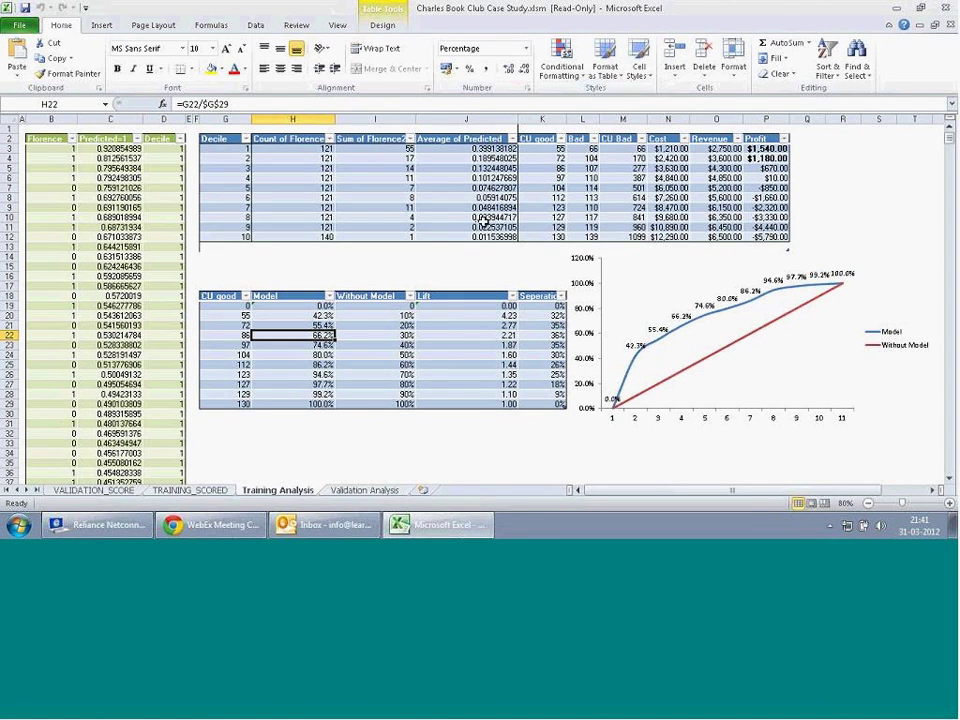
click(632, 167)
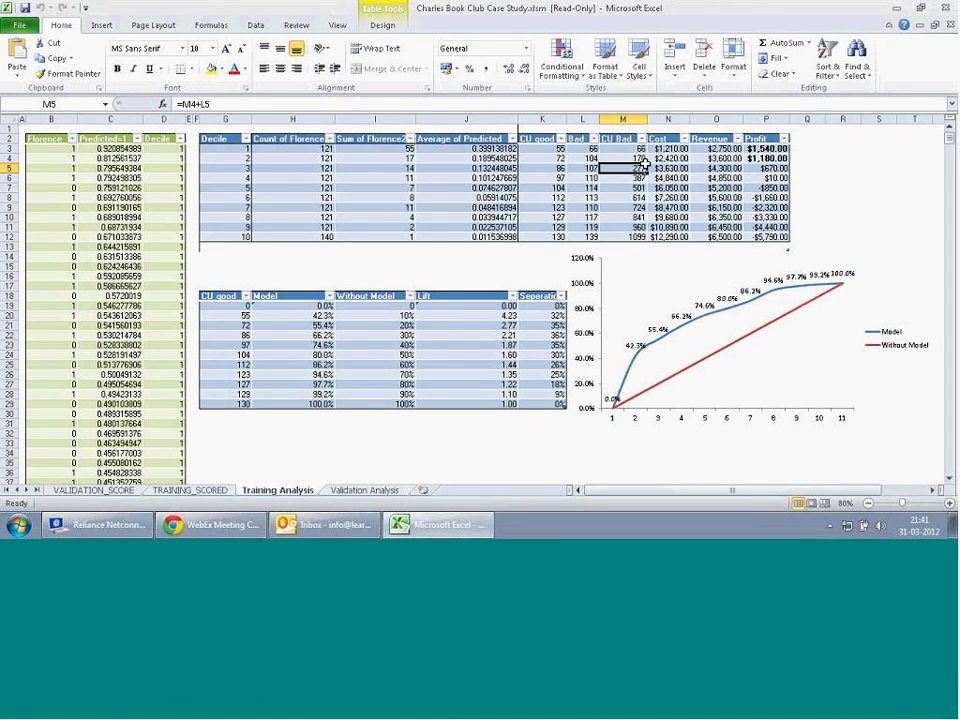
click(600, 149)
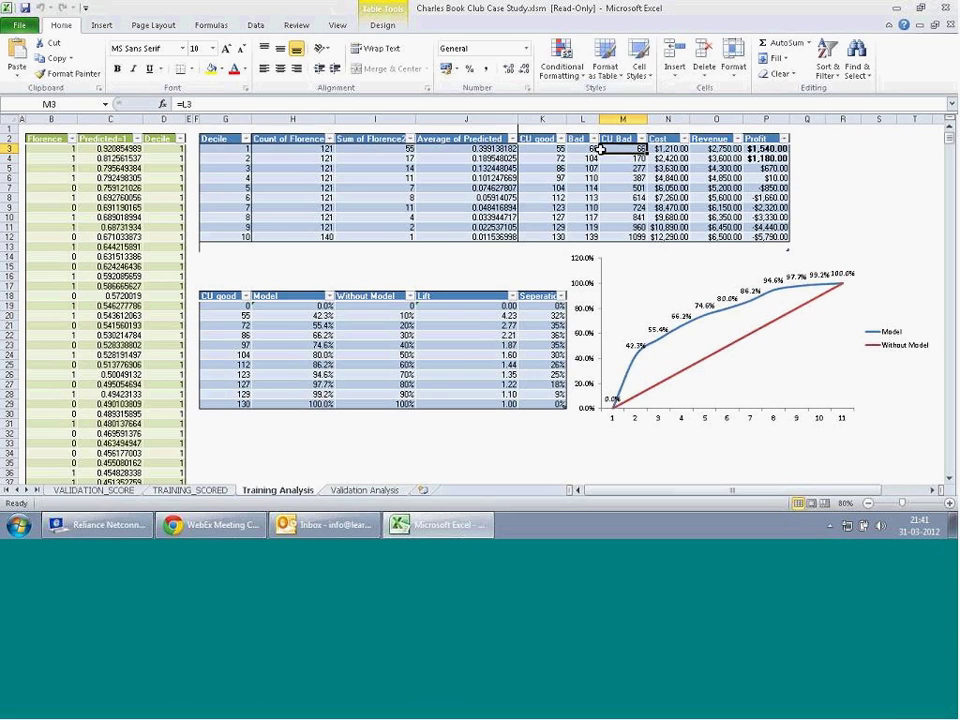
- Inspect the Cost formulas across the deciles, opening the decile 3 formula in N5 without changing it
click(672, 145)
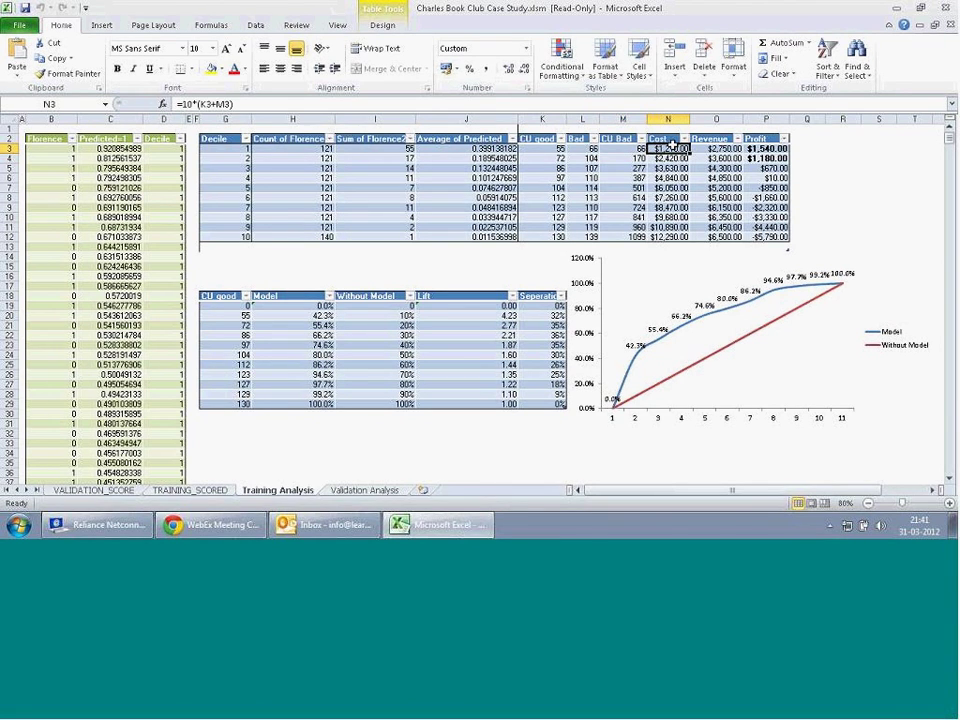
key(Down)
key(Down)
key(Down)
key(Down)
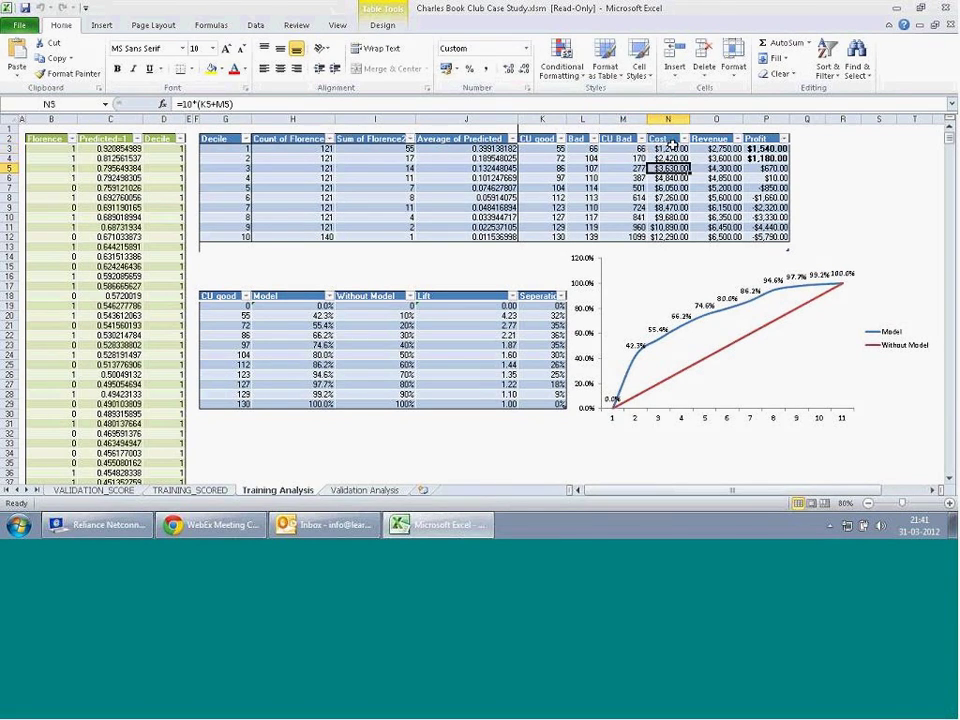
key(Down)
key(Down)
key(Down)
key(Up)
key(Up)
key(Up)
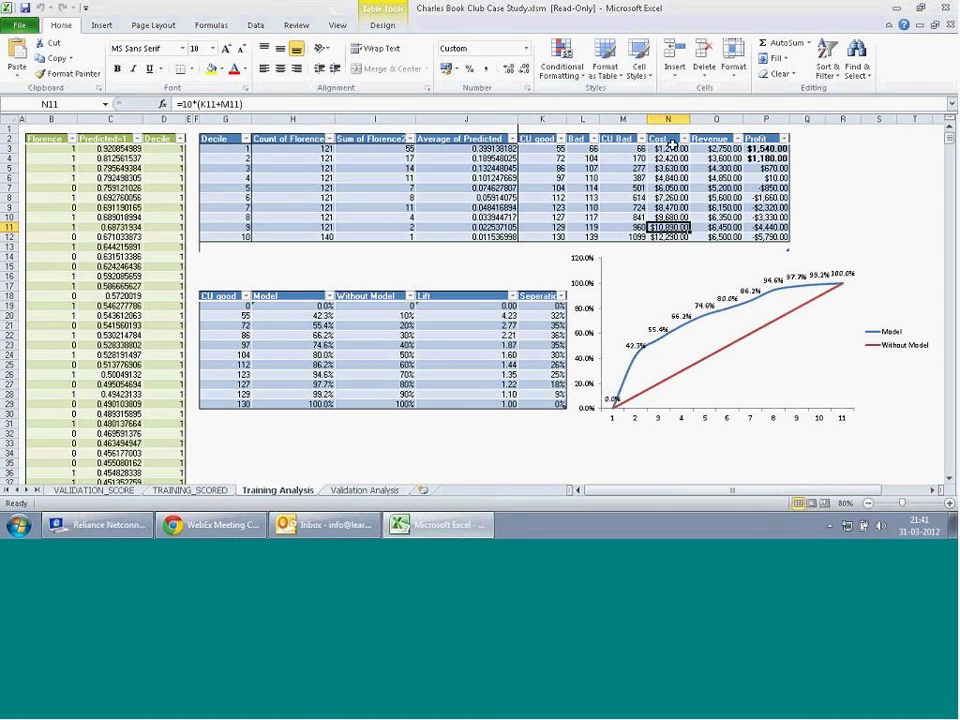
key(Up)
key(Up)
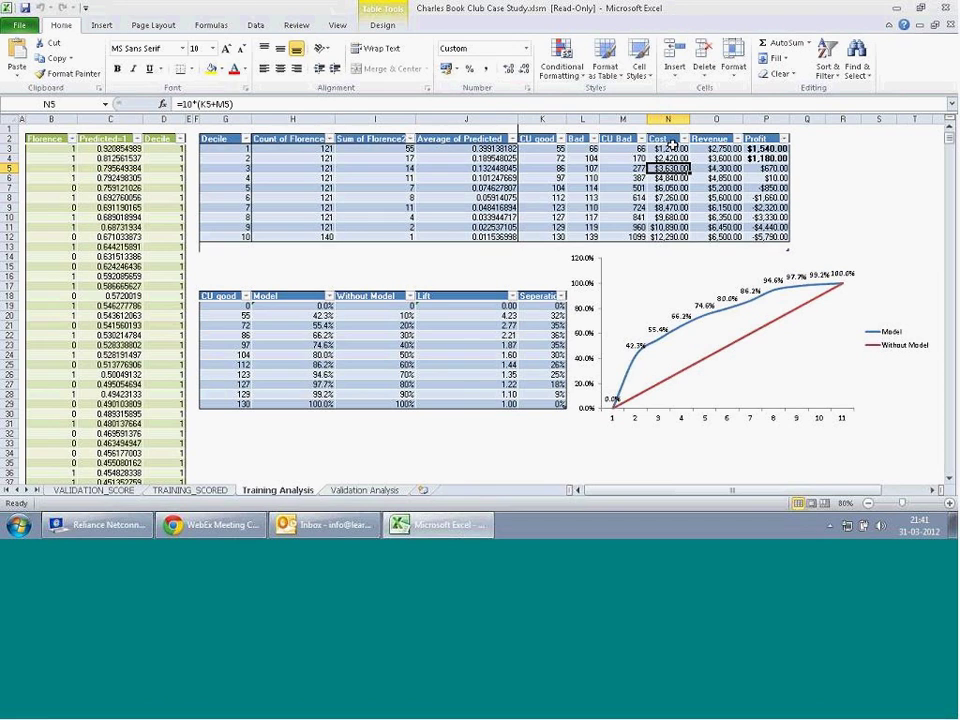
key(F2)
key(Escape)
- Review the Count of Florence values from decile 3 through decile 10 in the decile summary table
key(Left)
key(Left)
key(Left)
key(Left)
key(Left)
key(Left)
key(Left)
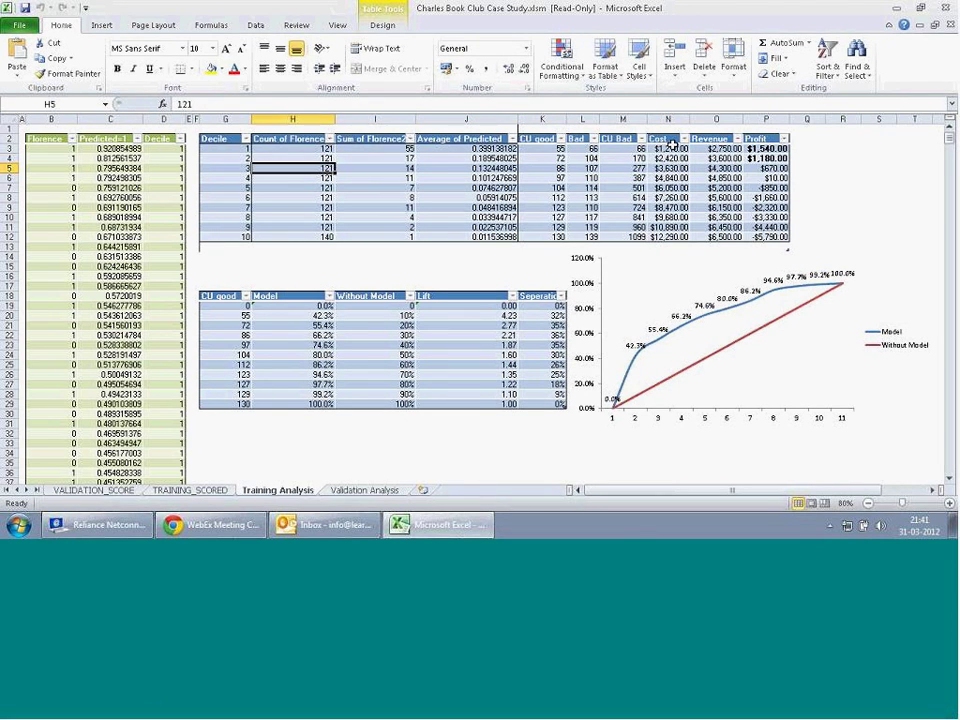
key(Down)
key(Down)
key(Down)
key(Down)
key(Down)
key(Down)
key(Down)
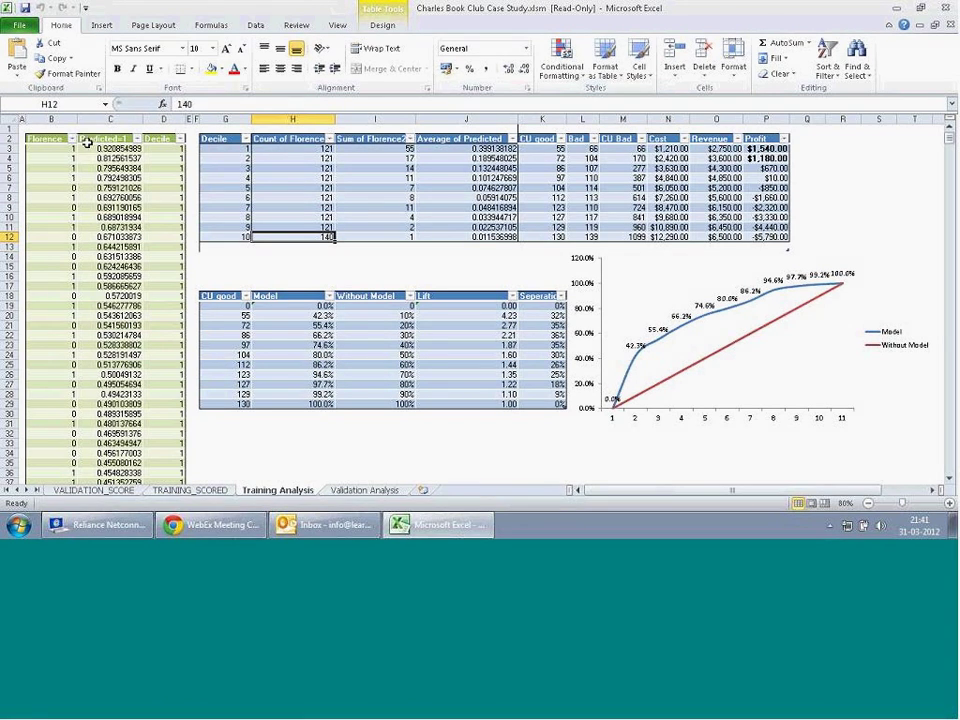
- Select all Florence values in the scored data from B3 to the last row to check their count and sum
click(55, 139)
key(ctrl+b)
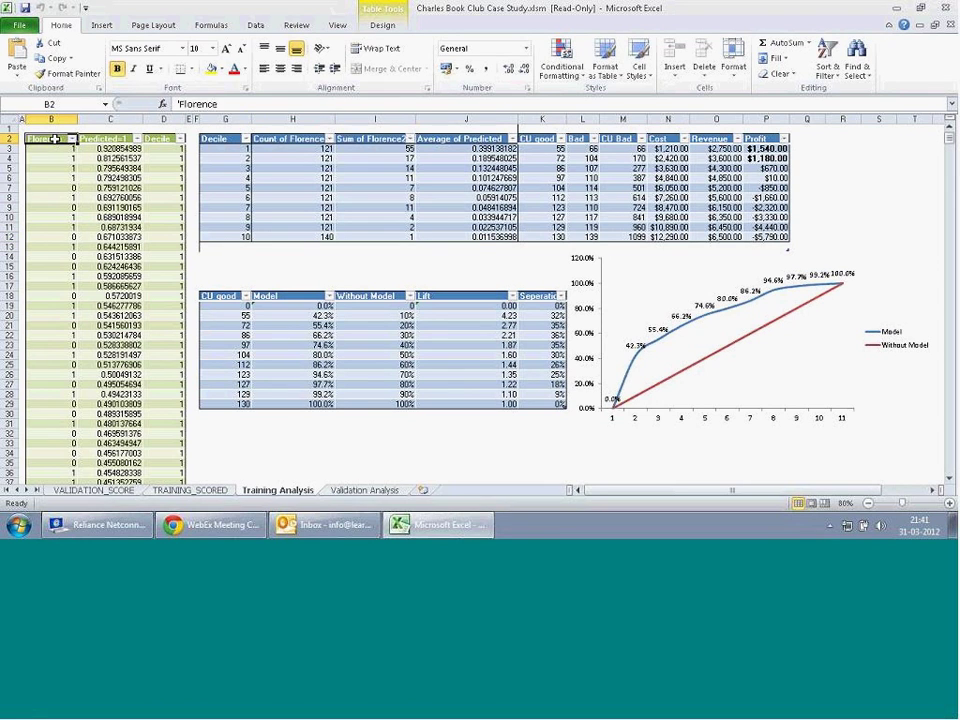
key(Down)
key(End)
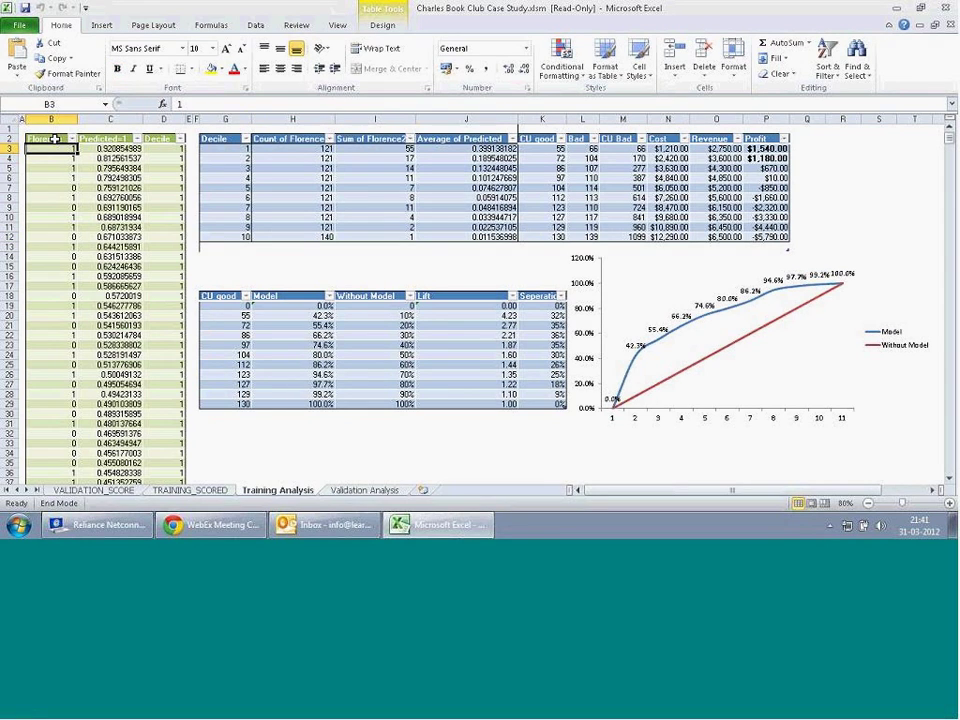
key(shift+Down)
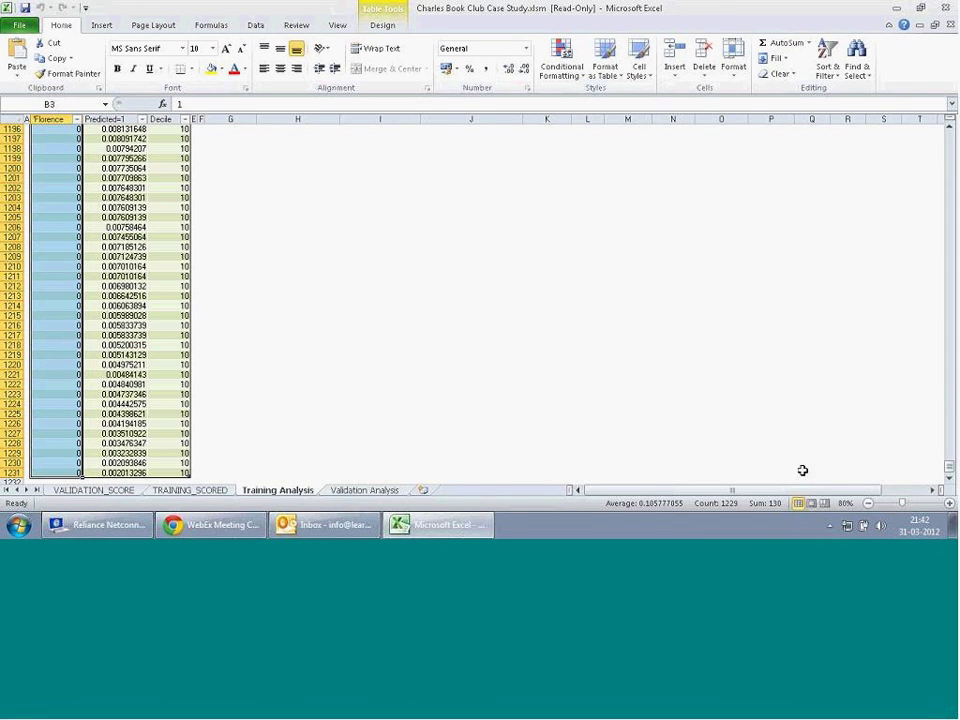
drag(950, 468, 950, 135)
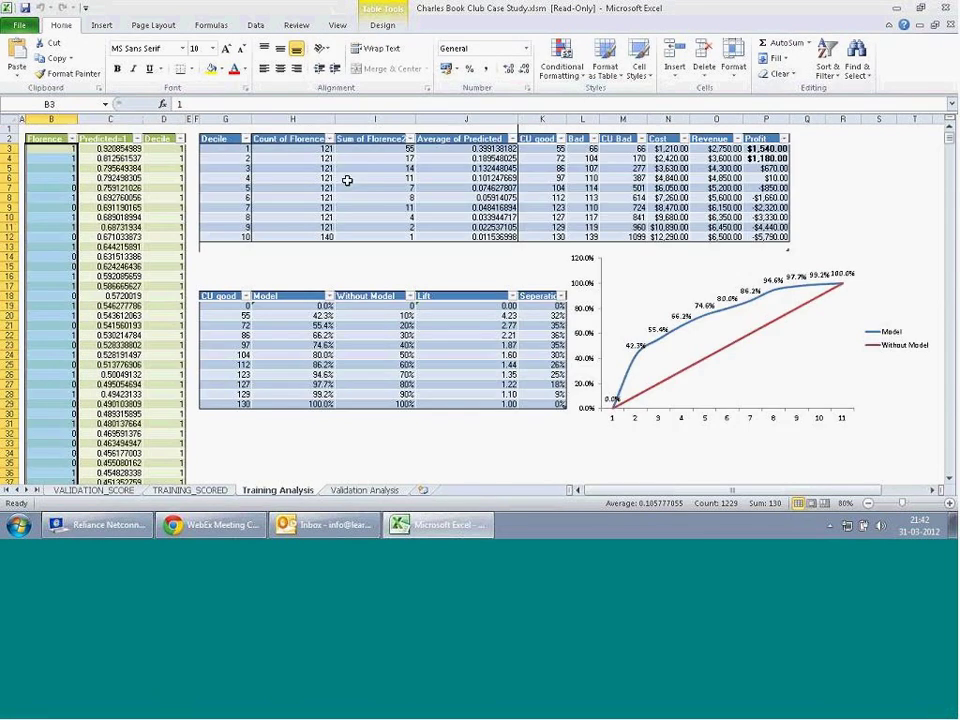
- Filter the scored data table to show only decile 1 records
click(180, 138)
click(43, 266)
click(43, 266)
click(44, 277)
key(Return)
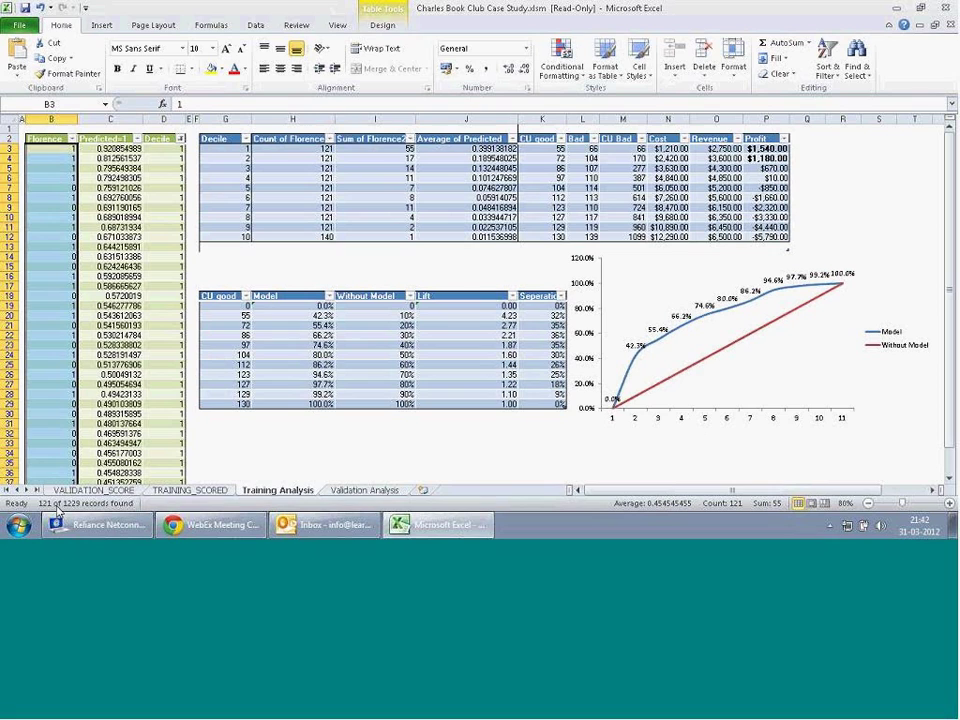
- Inspect the decile 1 Bad formula in L3 and the Profit formula in P3 without changing them
click(583, 149)
click(561, 150)
click(579, 151)
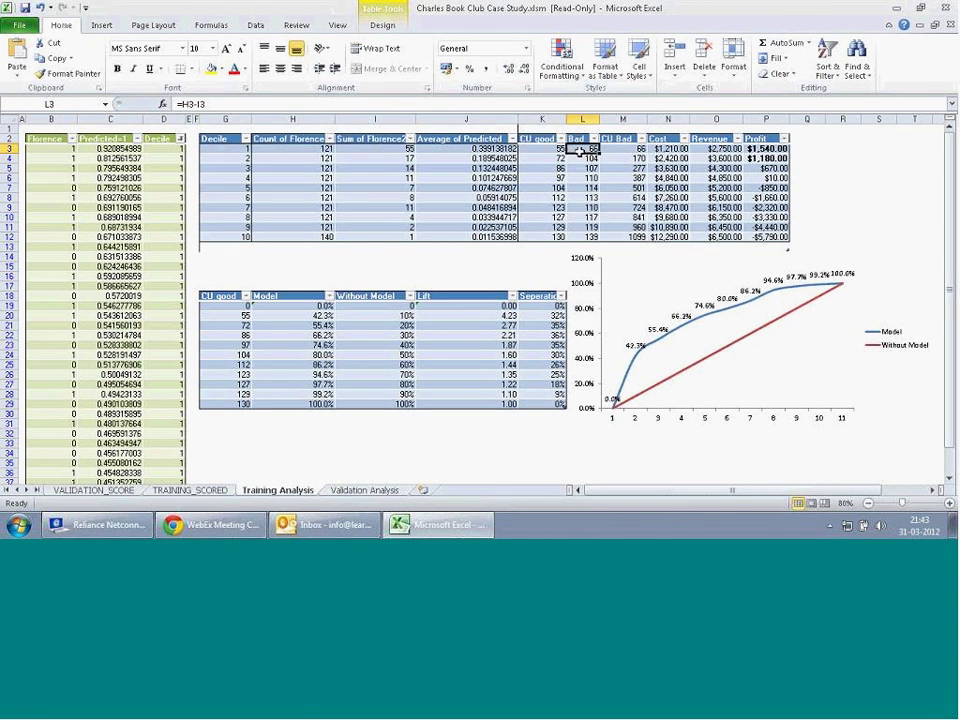
click(766, 149)
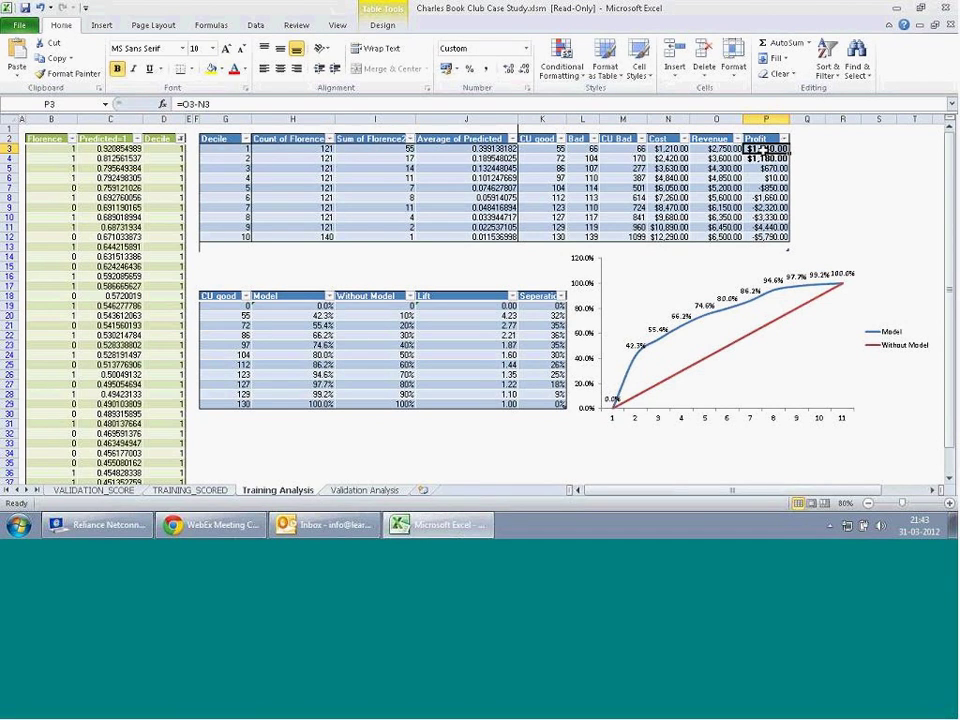
double_click(766, 149)
key(Escape)
- Inspect the decile 2 Revenue formula in O4 and the decile 1 Cost formula in N3 without changing them
click(724, 159)
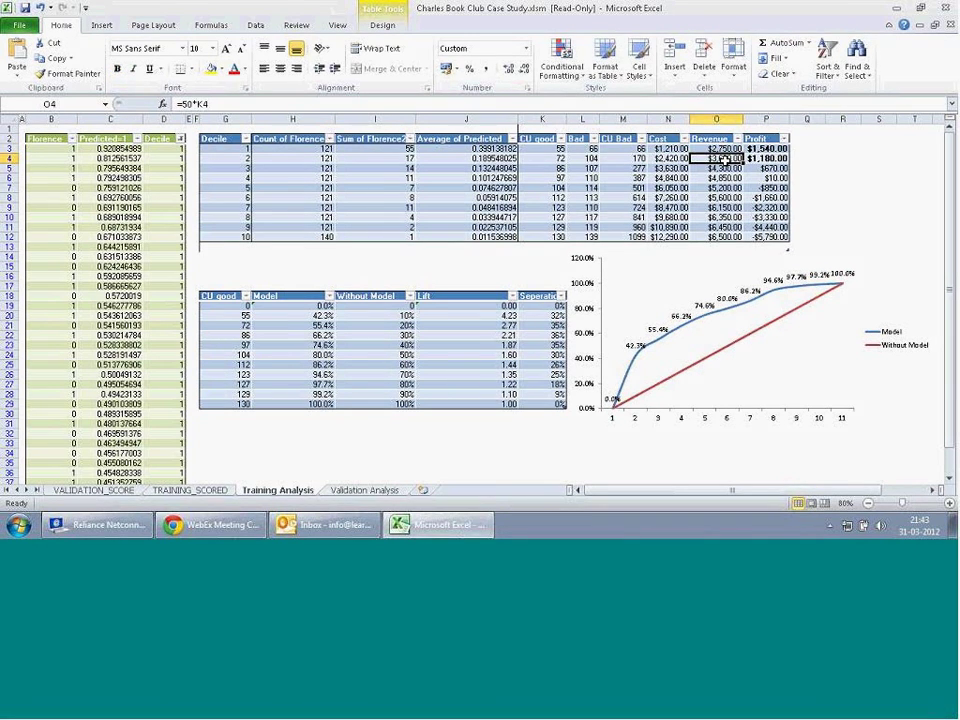
double_click(724, 159)
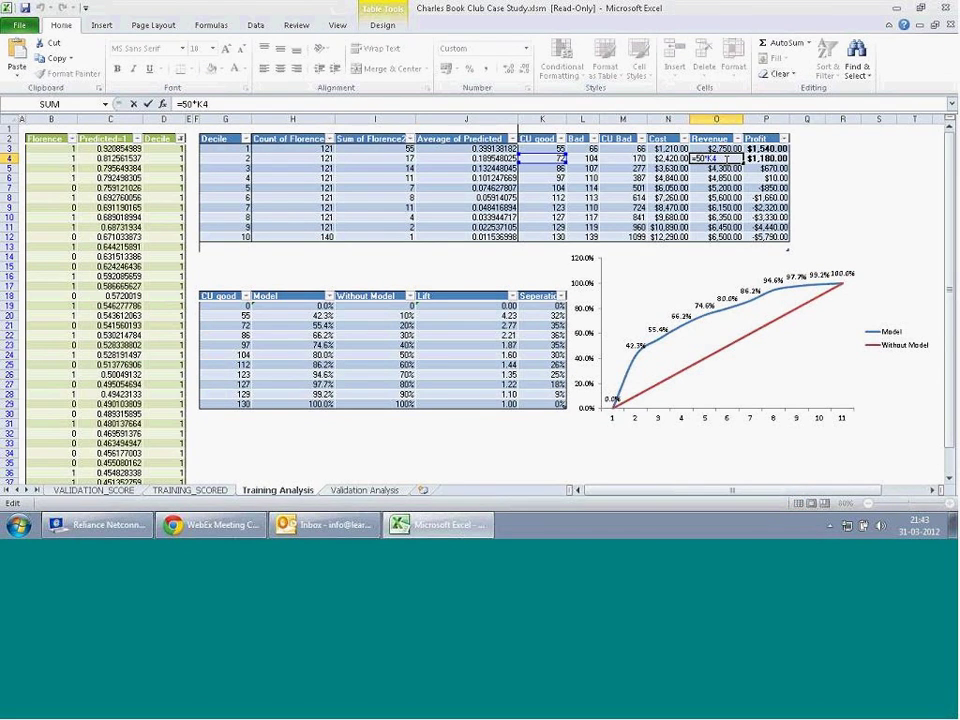
key(Escape)
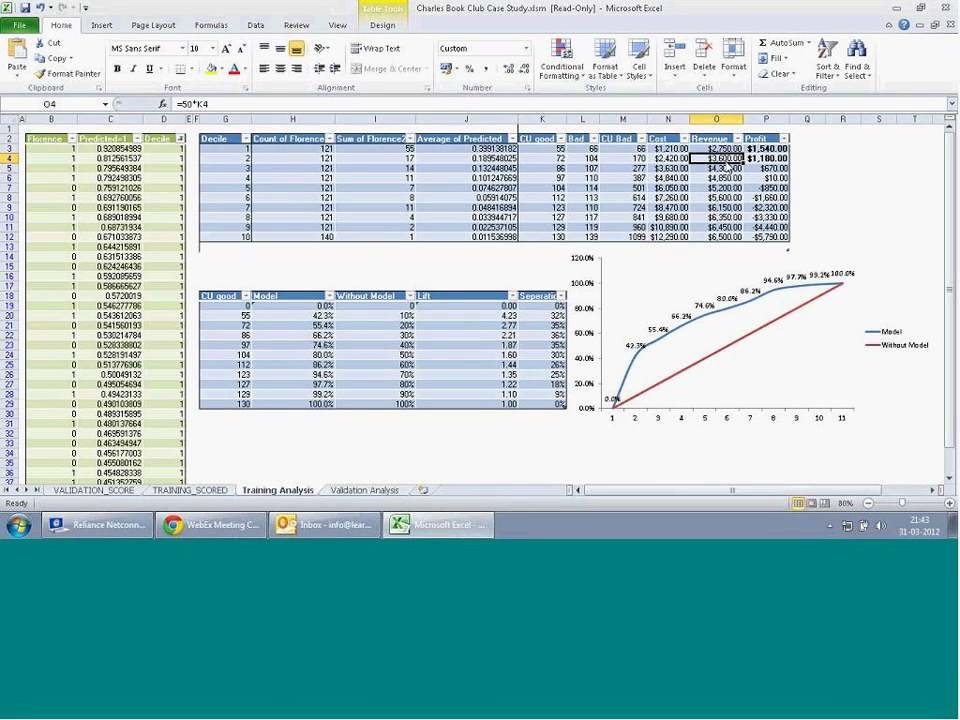
click(684, 150)
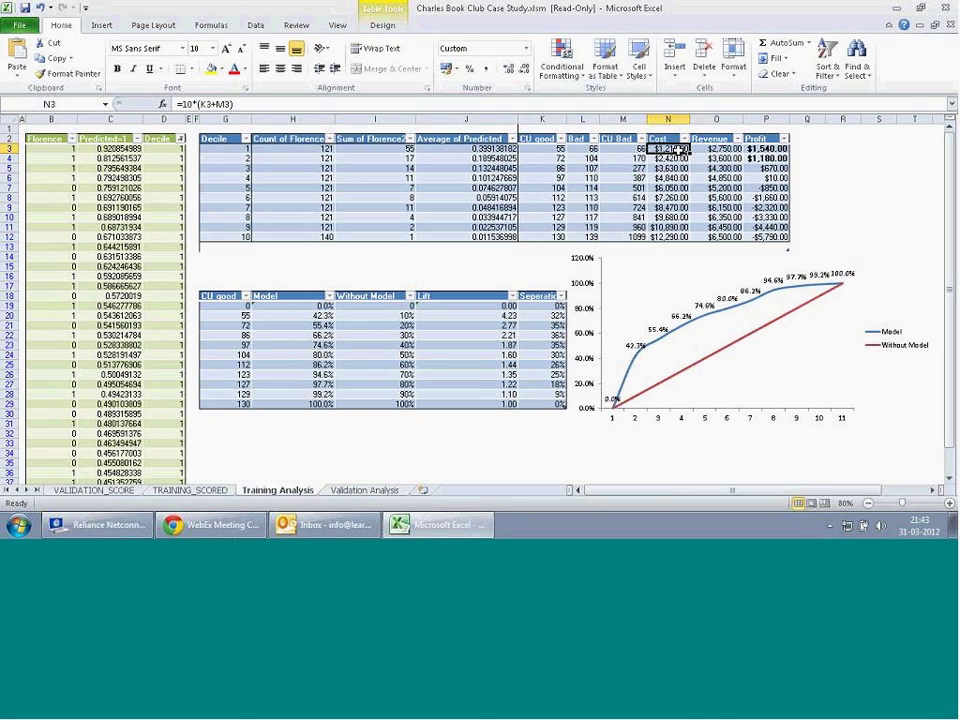
double_click(678, 148)
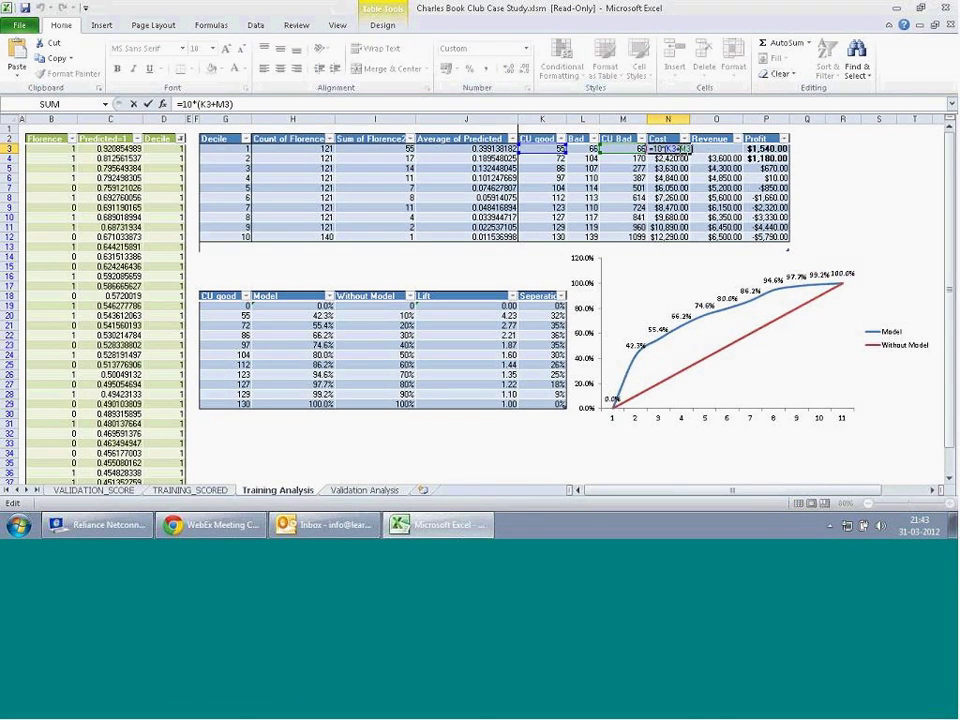
key(Return)
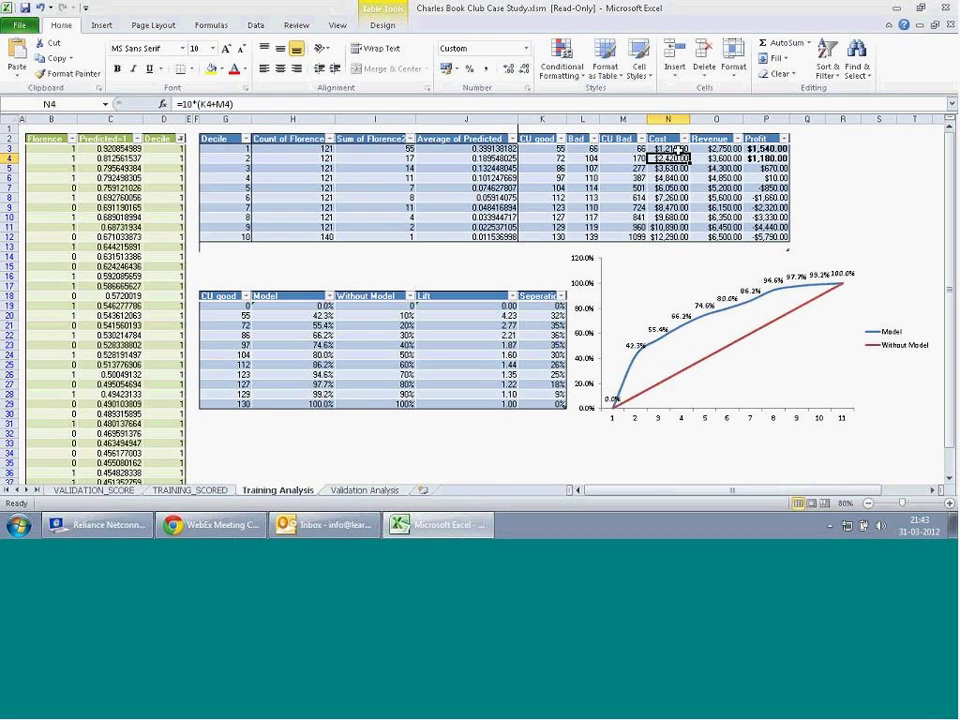
- Inspect the decile 3 Cost formula in N5, and select CU Bad M5 together with CU good K5 to check their sum
key(Down)
key(F2)
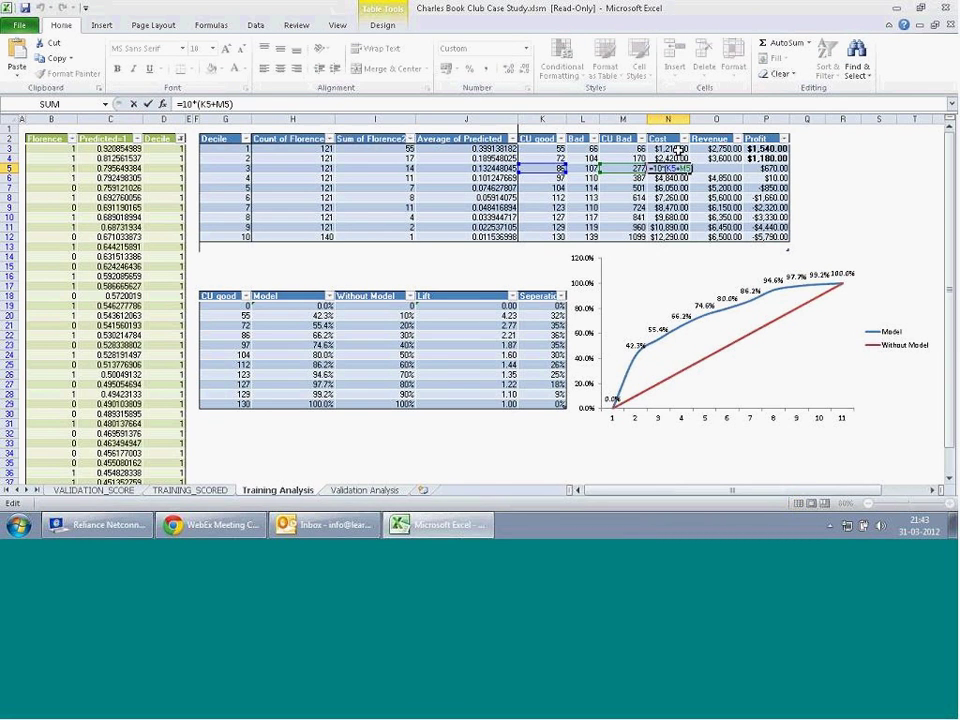
key(Escape)
key(Left)
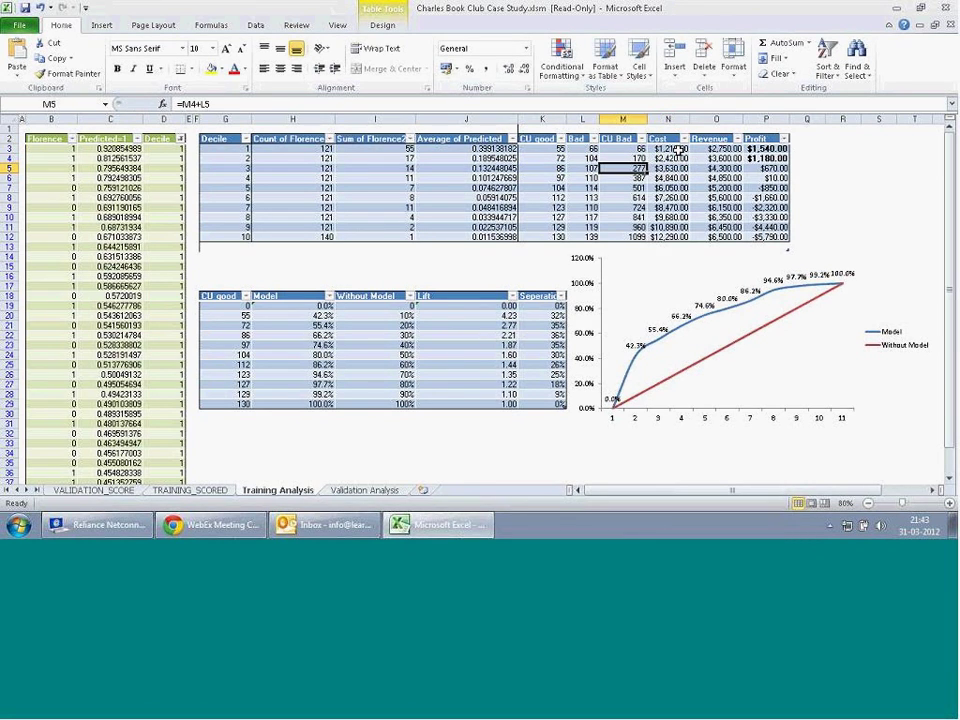
ctrl+click(551, 166)
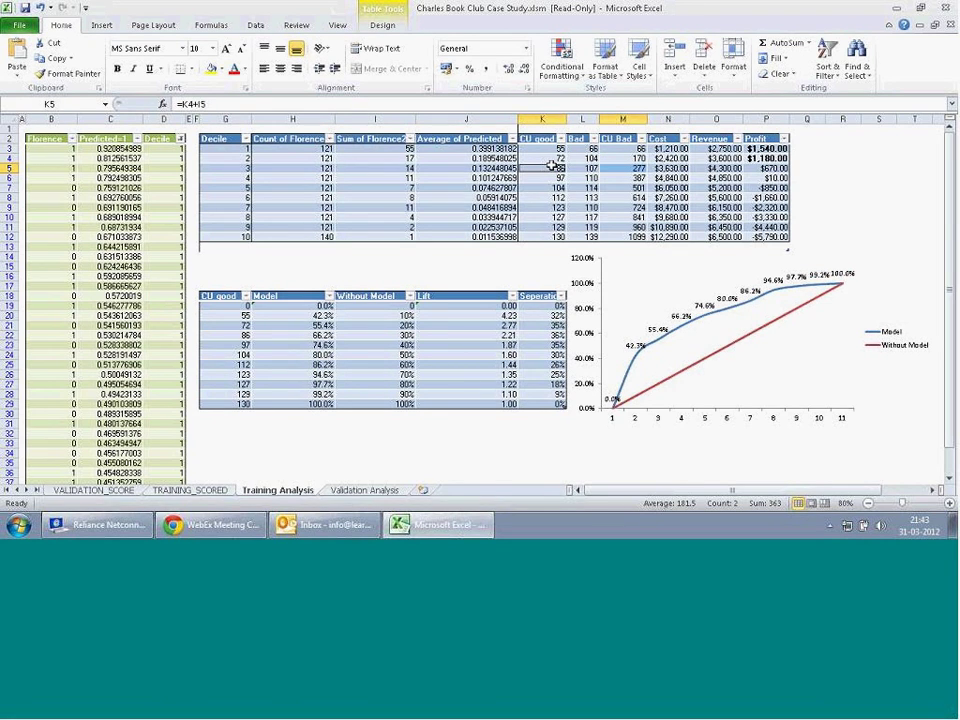
- Inspect the Profit values for deciles 3, 4 and 2, and open the decile 1 Profit formula in P3 without changing it
click(774, 169)
click(778, 178)
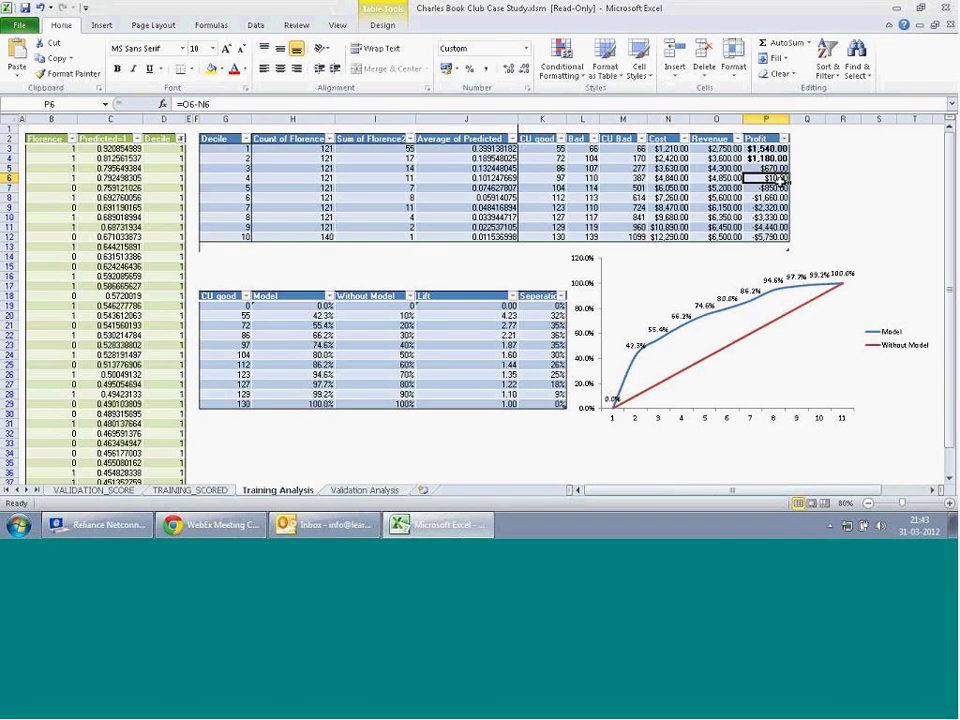
click(765, 160)
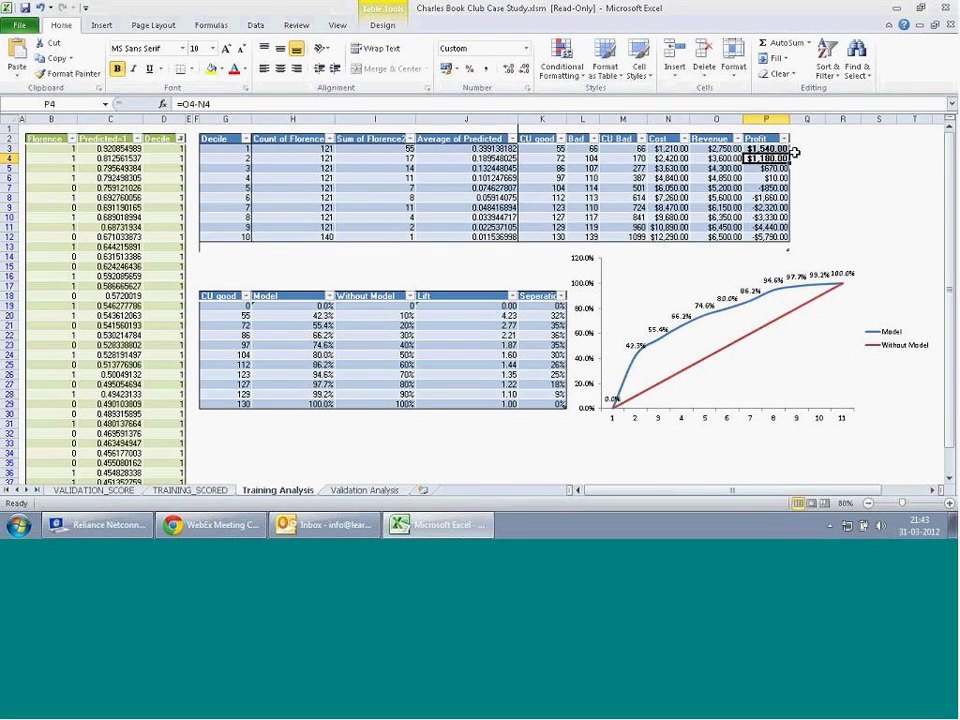
click(776, 148)
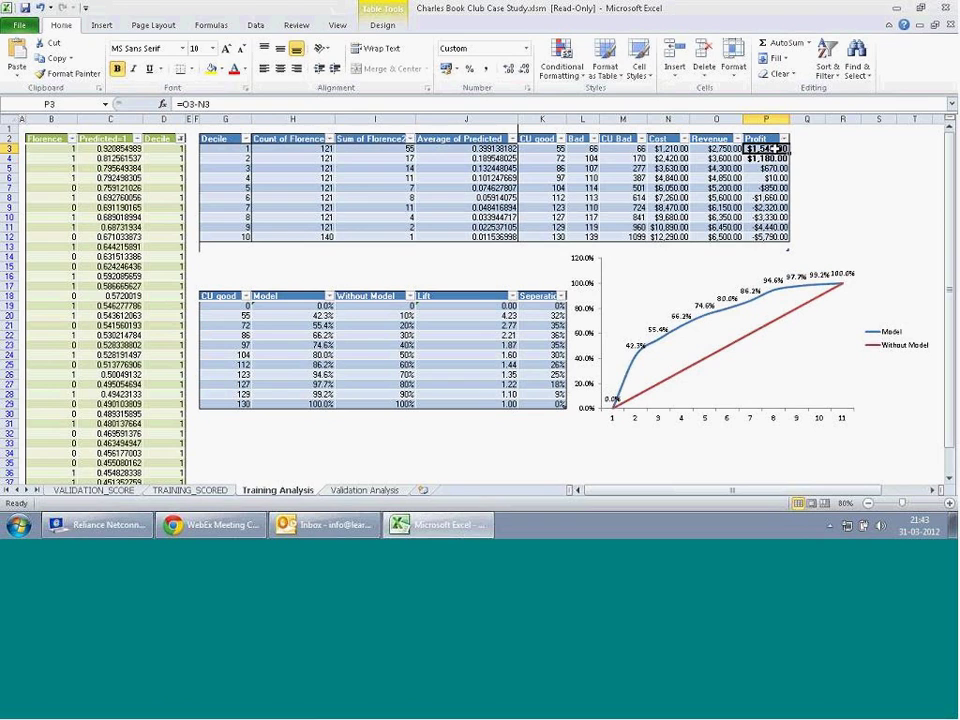
double_click(776, 148)
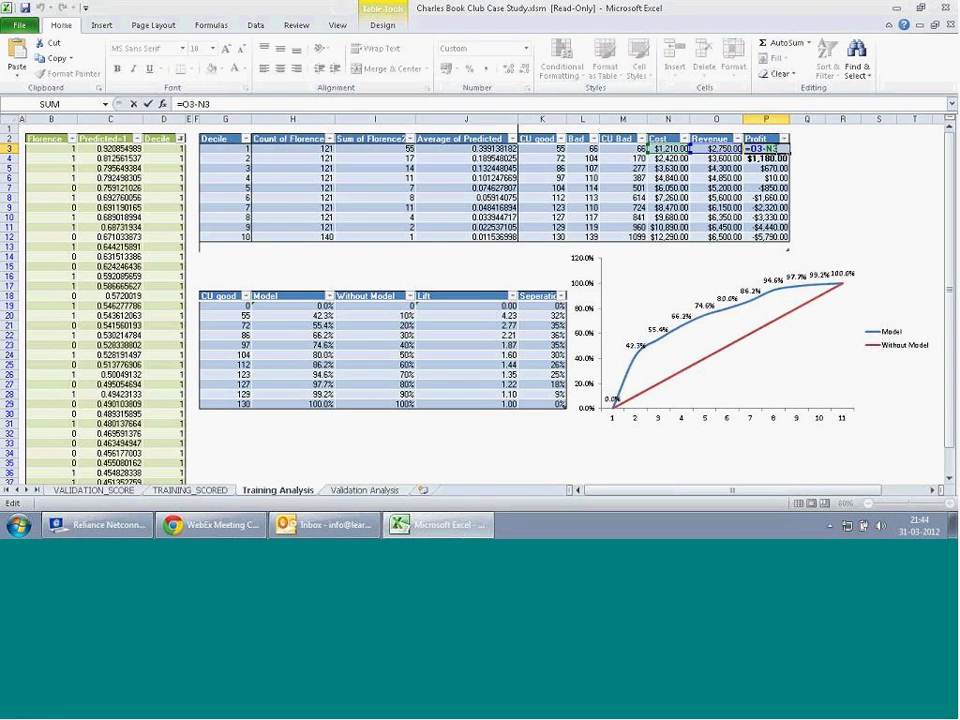
key(Return)
- Open the decile 2 Revenue formula in O4 and the CU good formula in K4 to examine their references
key(Left)
text(=50*K4)
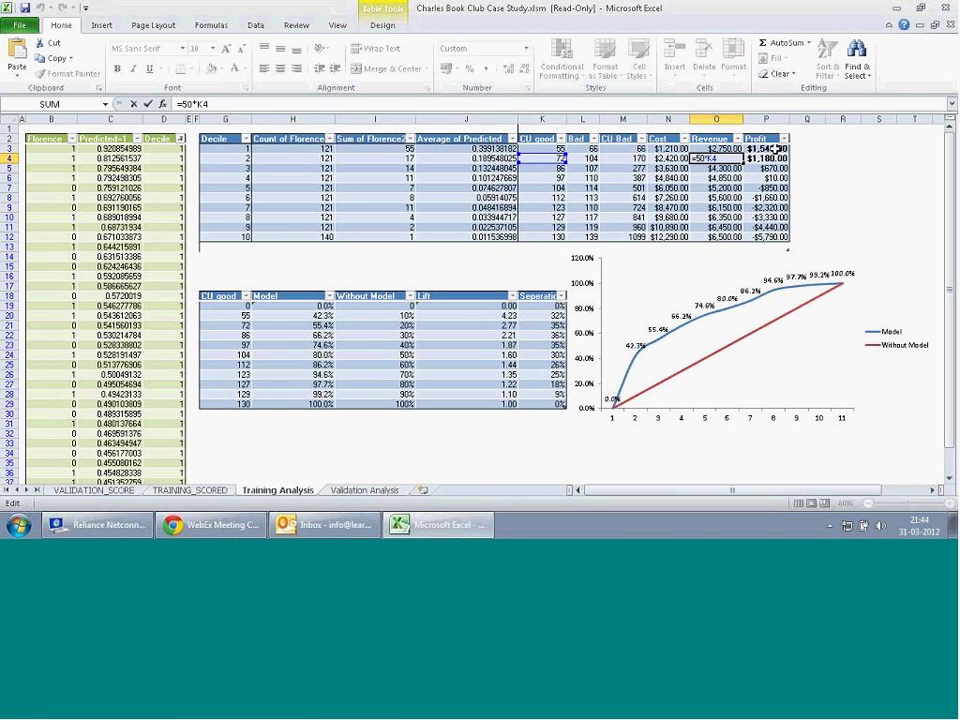
key(Left)
key(Left)
key(Left)
key(Left)
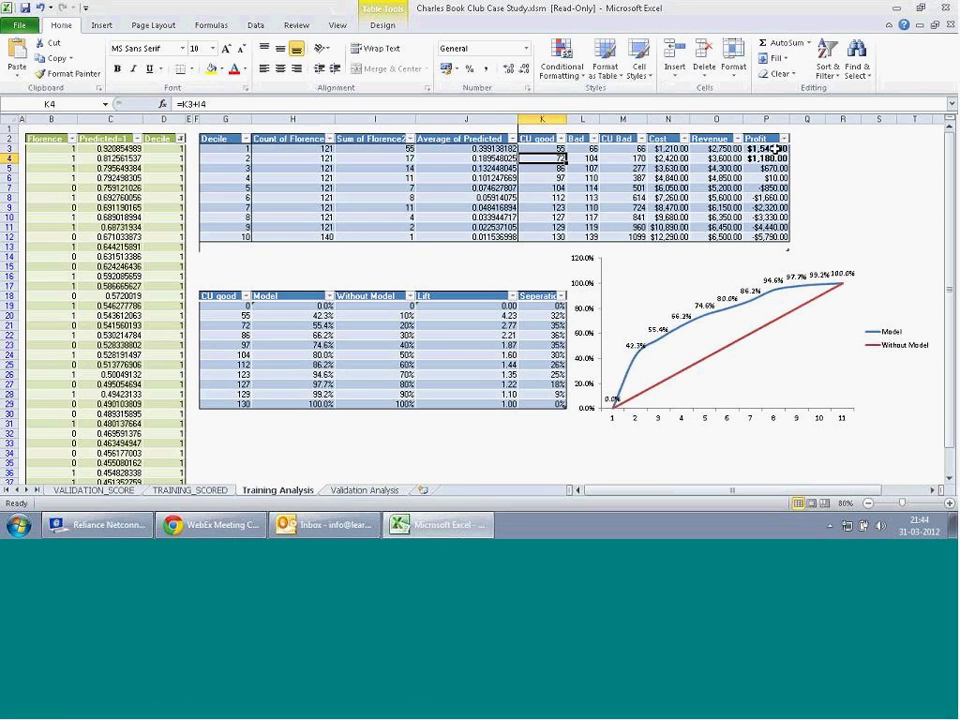
key(F2)
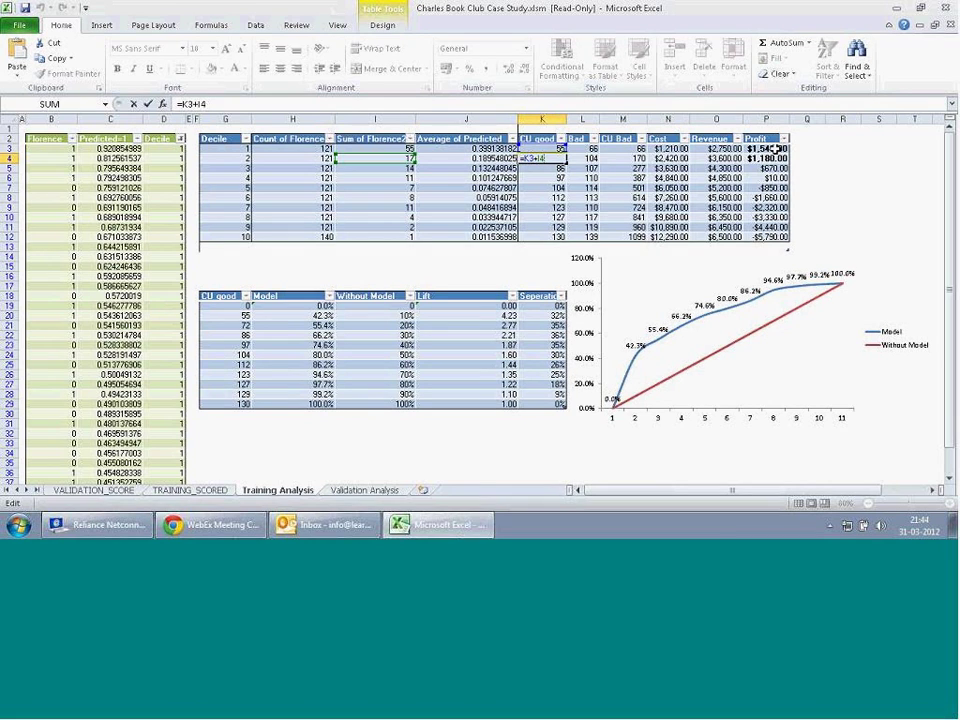
- Examine the decile 2 Bad formula in L4 without changing it, and return to the Revenue cell O4
key(Tab)
key(F2)
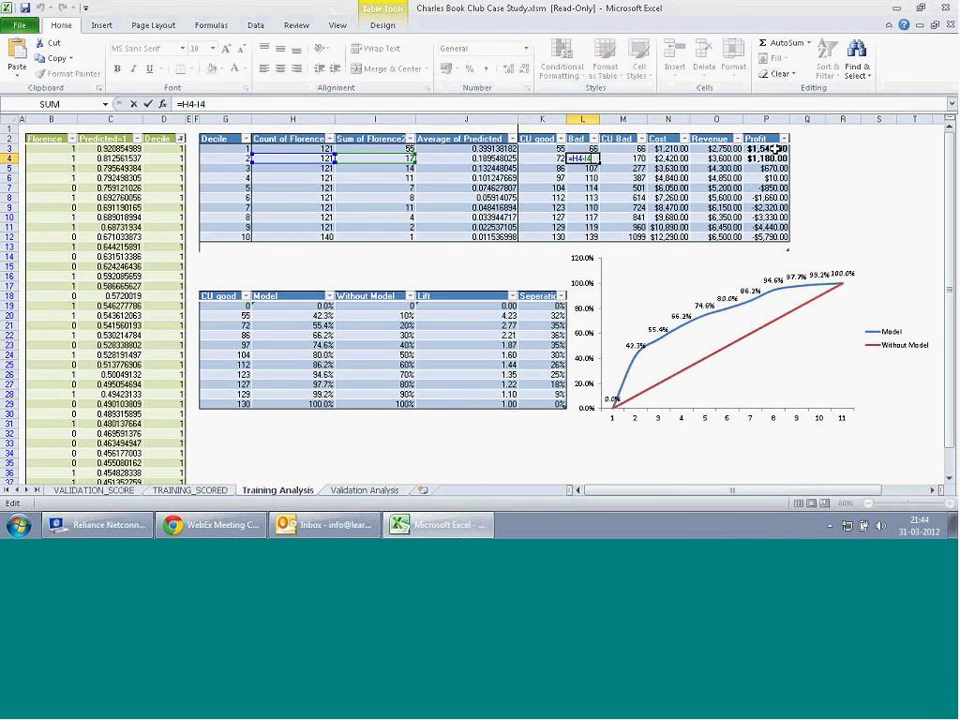
key(Tab)
key(Tab)
key(Tab)
key(Left)
key(Right)
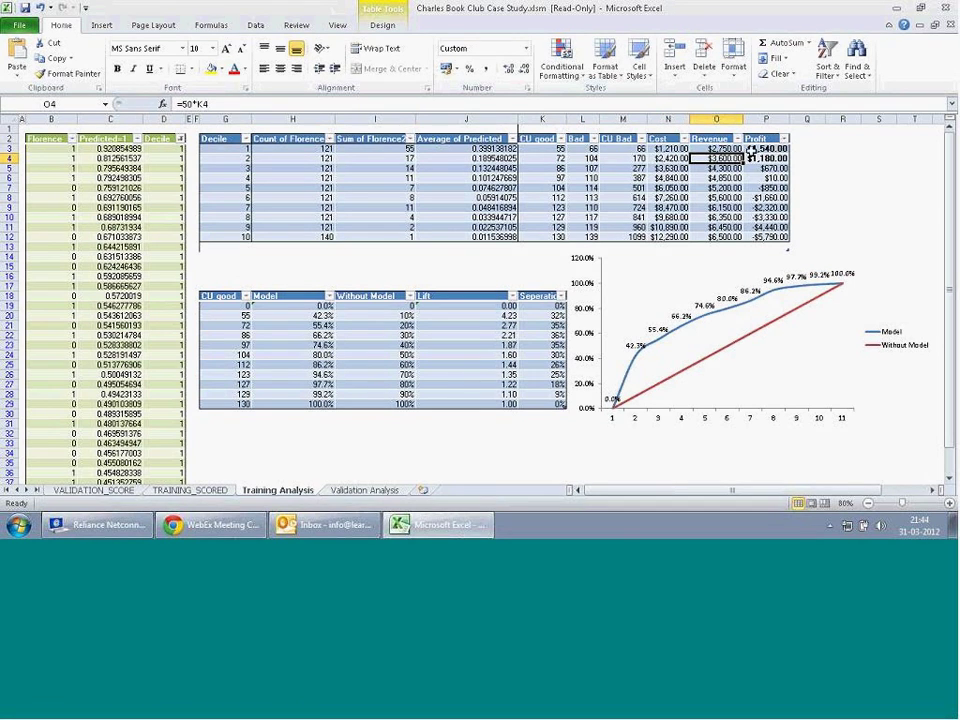
- Review the decile tables and lift chart on the Validation Analysis sheet, and the VALIDATION_SCORE columns through P_1
click(368, 491)
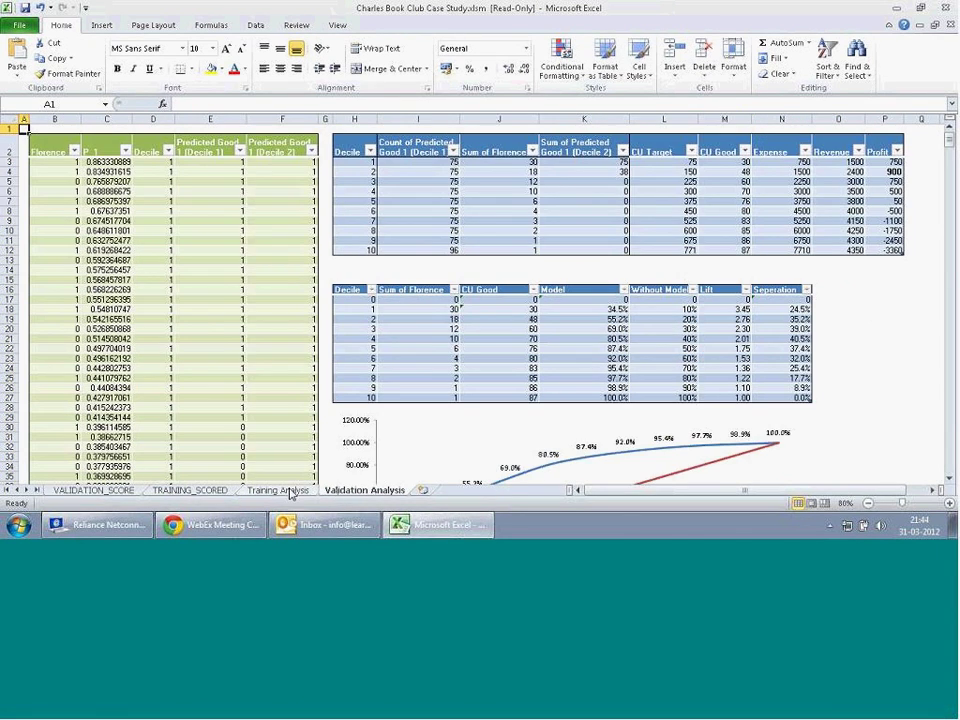
click(282, 491)
click(345, 491)
drag(953, 147, 953, 158)
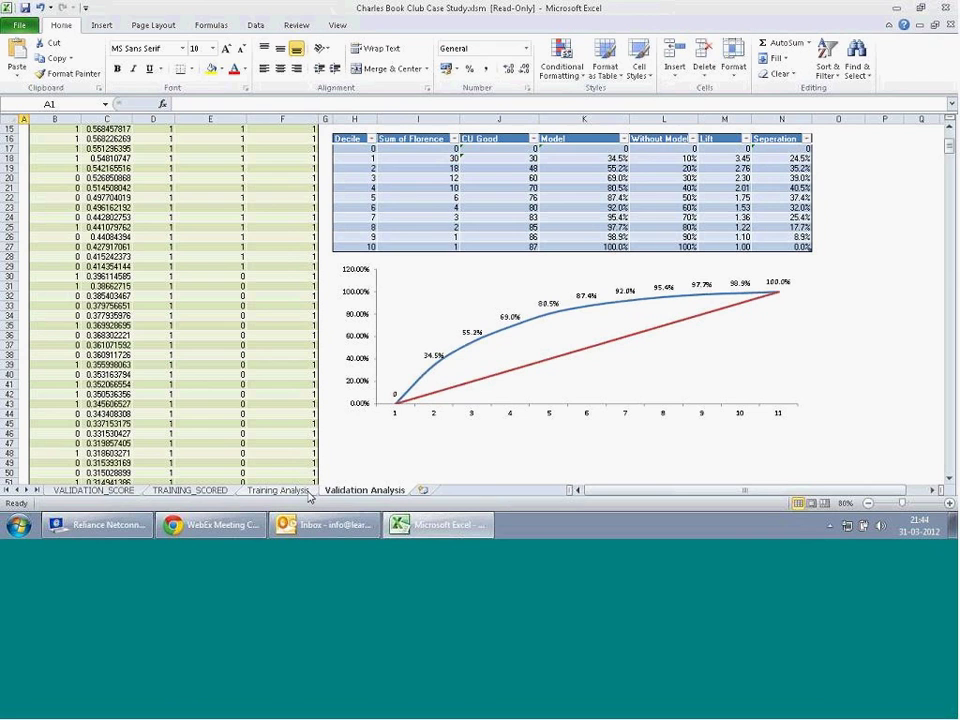
click(100, 492)
drag(630, 497, 680, 497)
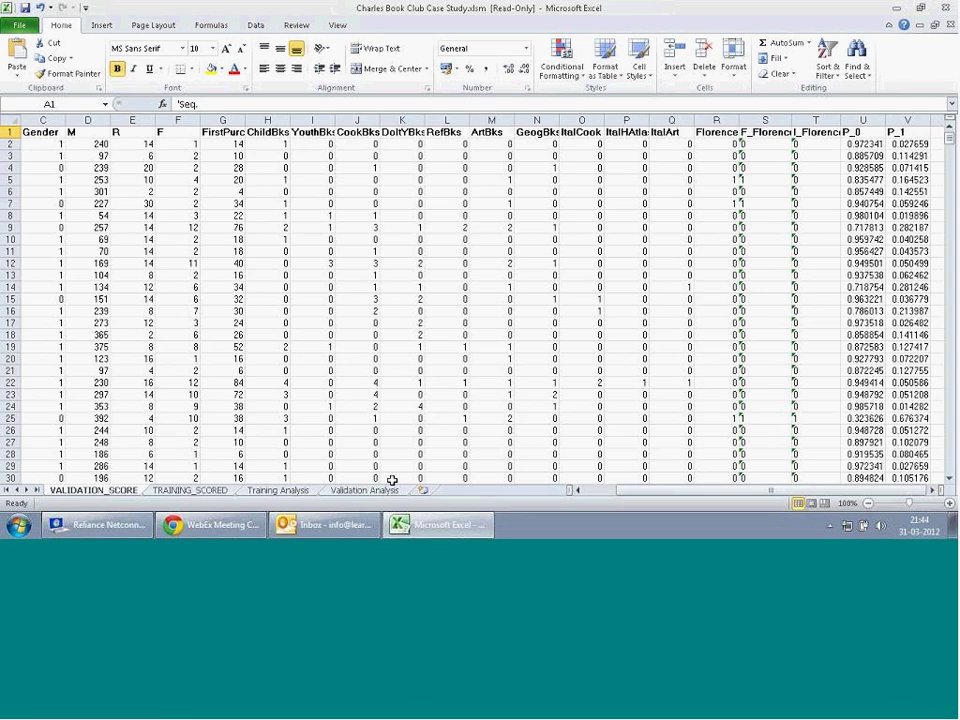
- Return to the start of the Validation Analysis sheet and inspect the Florence value in B4 and the P_1 value in C3
click(364, 490)
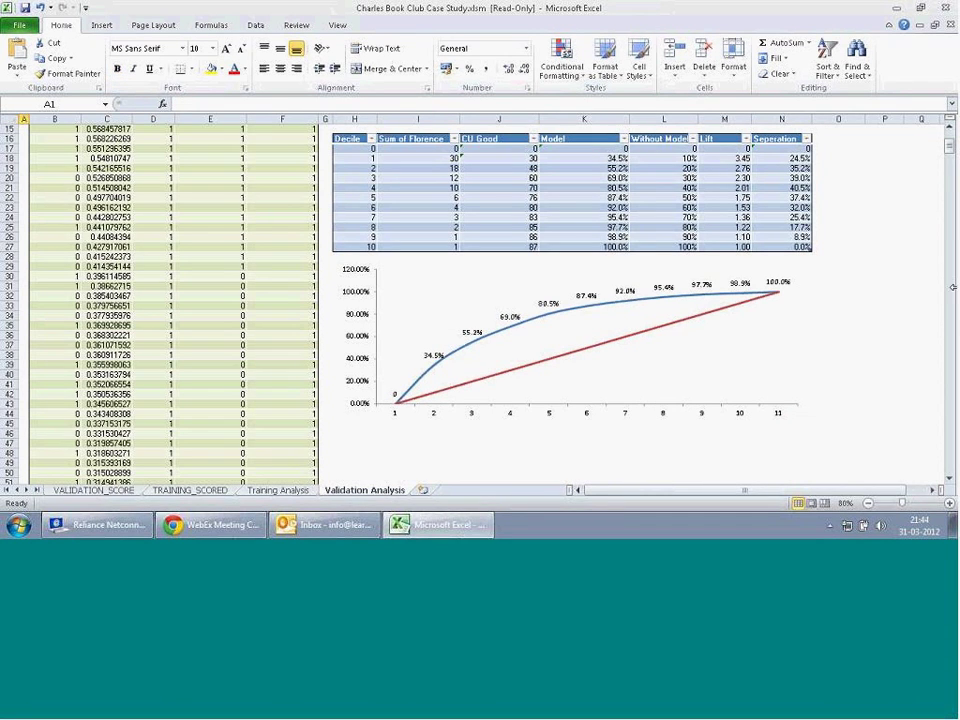
drag(949, 146, 950, 128)
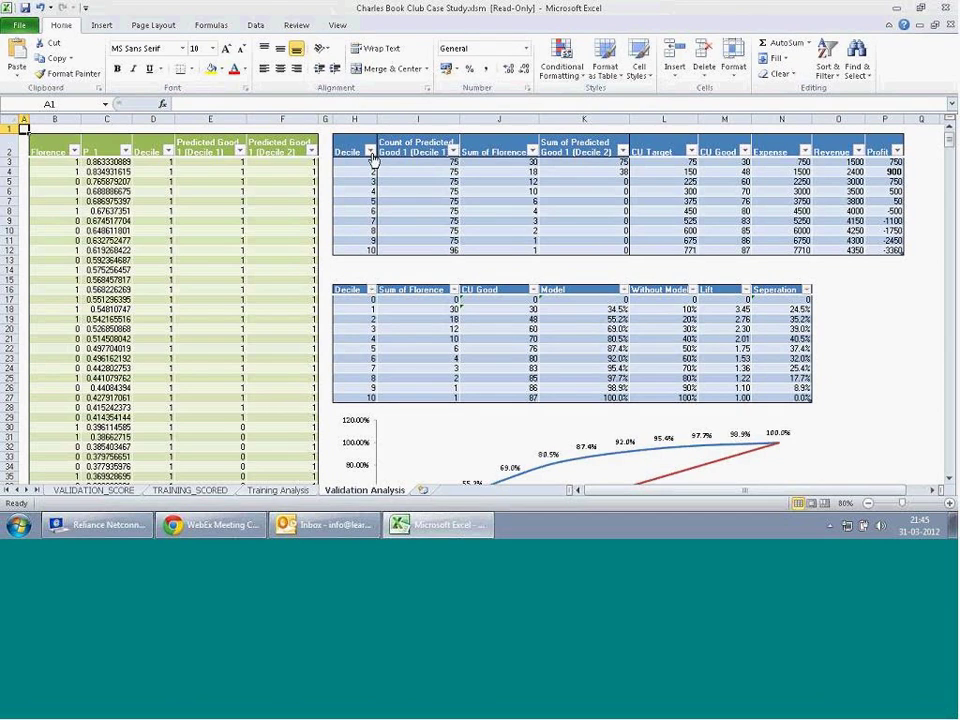
click(62, 171)
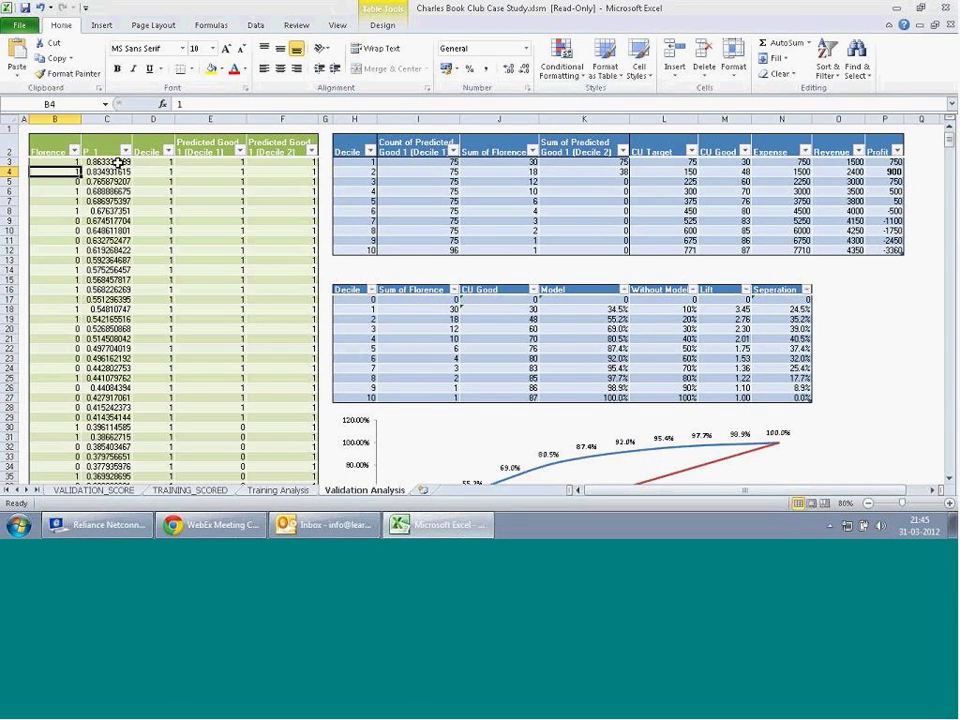
click(107, 162)
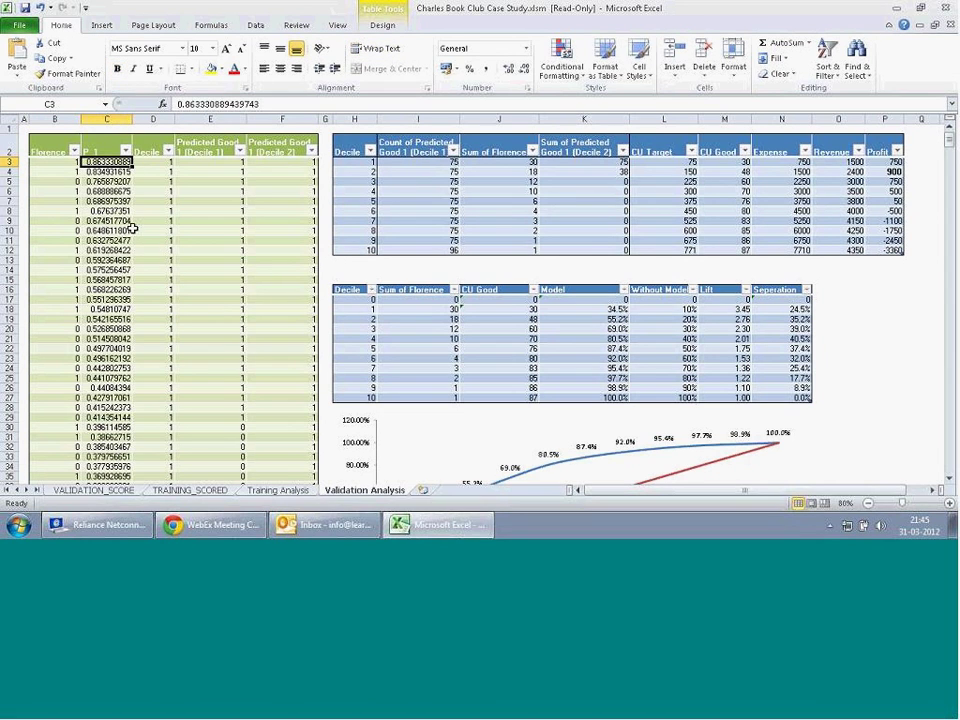
- On the VALIDATION_SCORE sheet, inspect the P_0 header in U1 and select the whole P_1 column
click(92, 490)
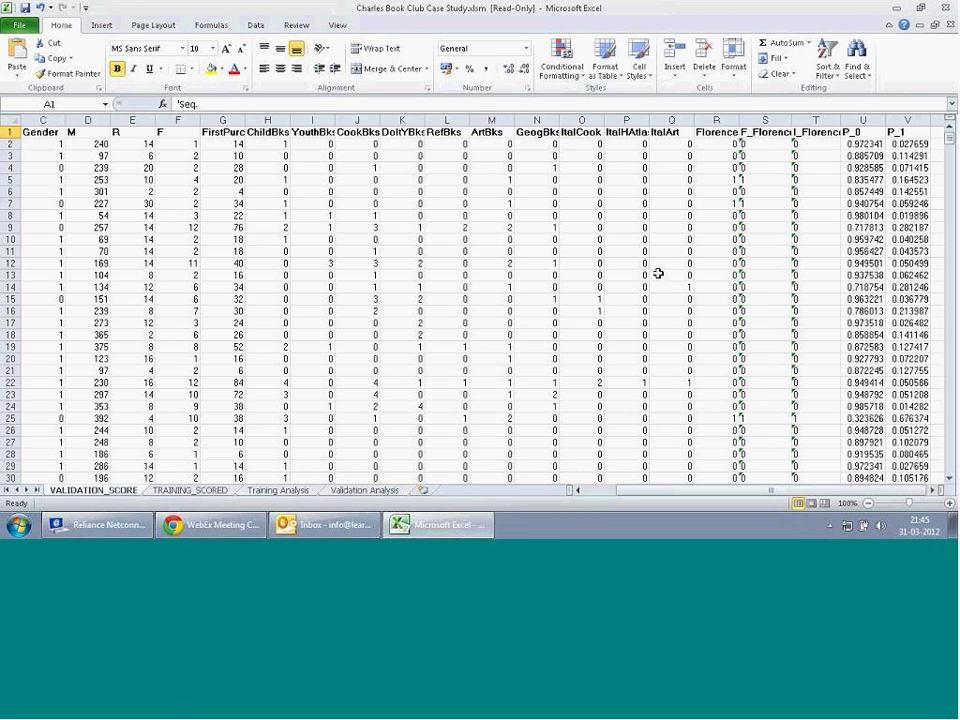
click(866, 131)
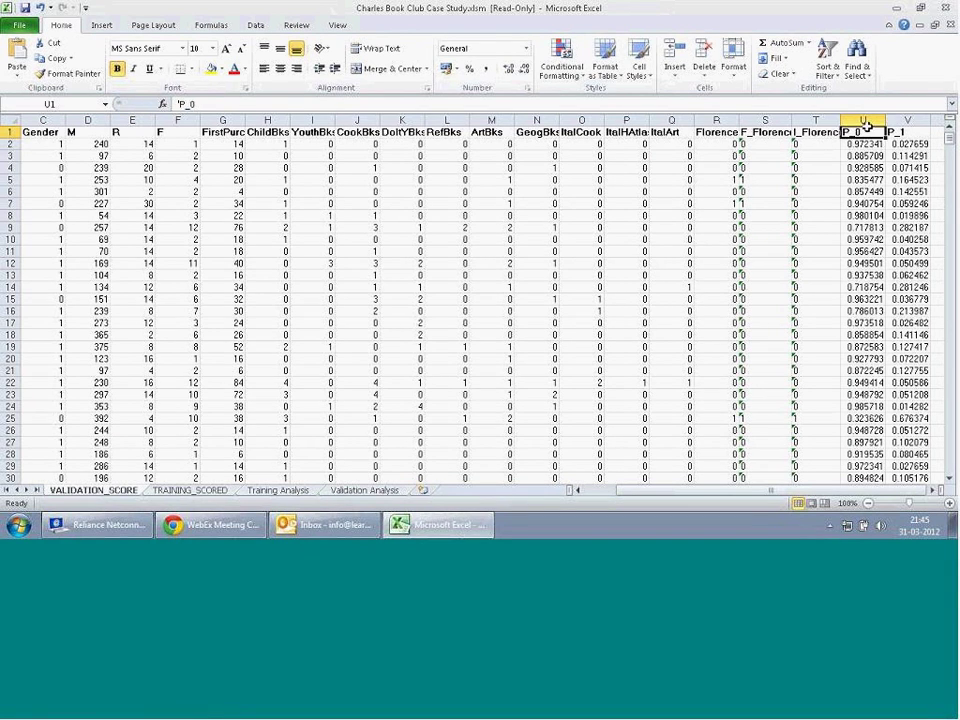
click(908, 119)
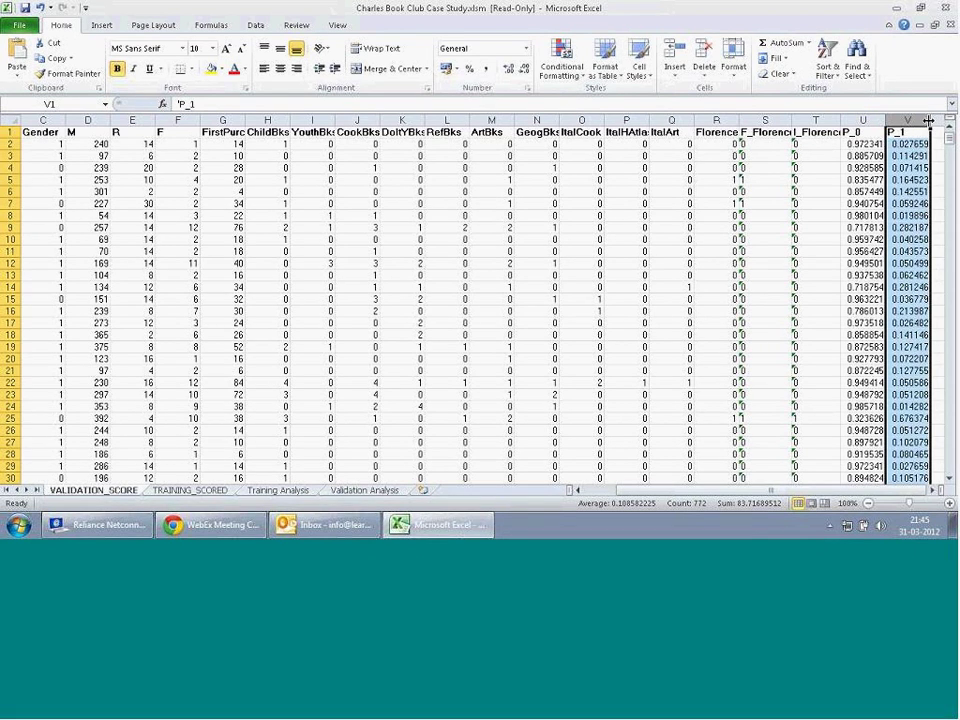
- Turn on filtering for the header row of the VALIDATION_SCORE data and return to the P_1 header in V1
click(908, 132)
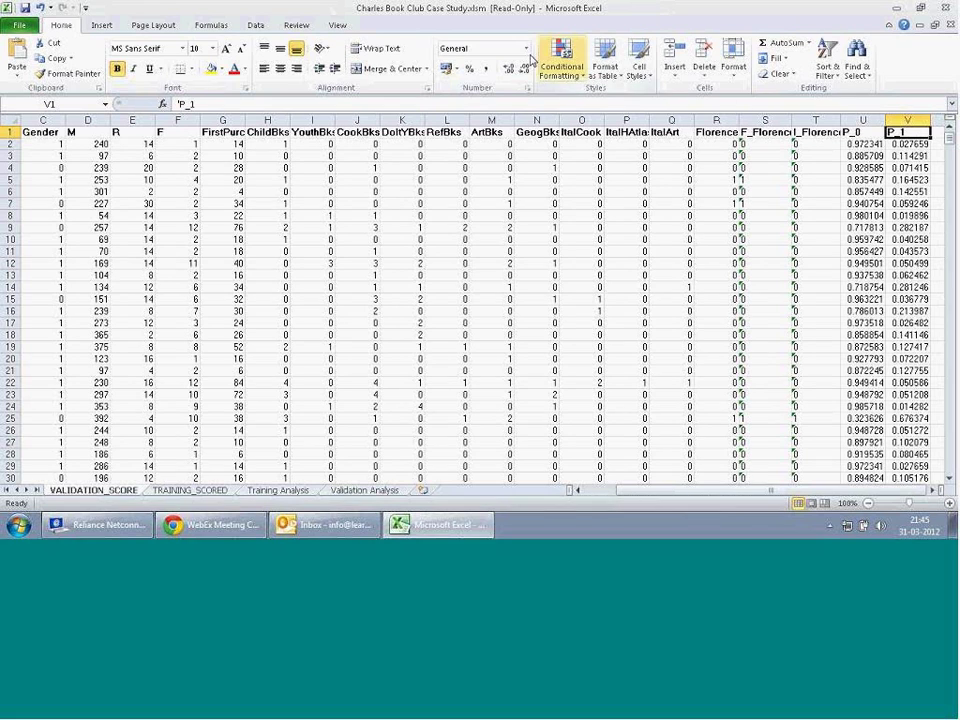
click(252, 27)
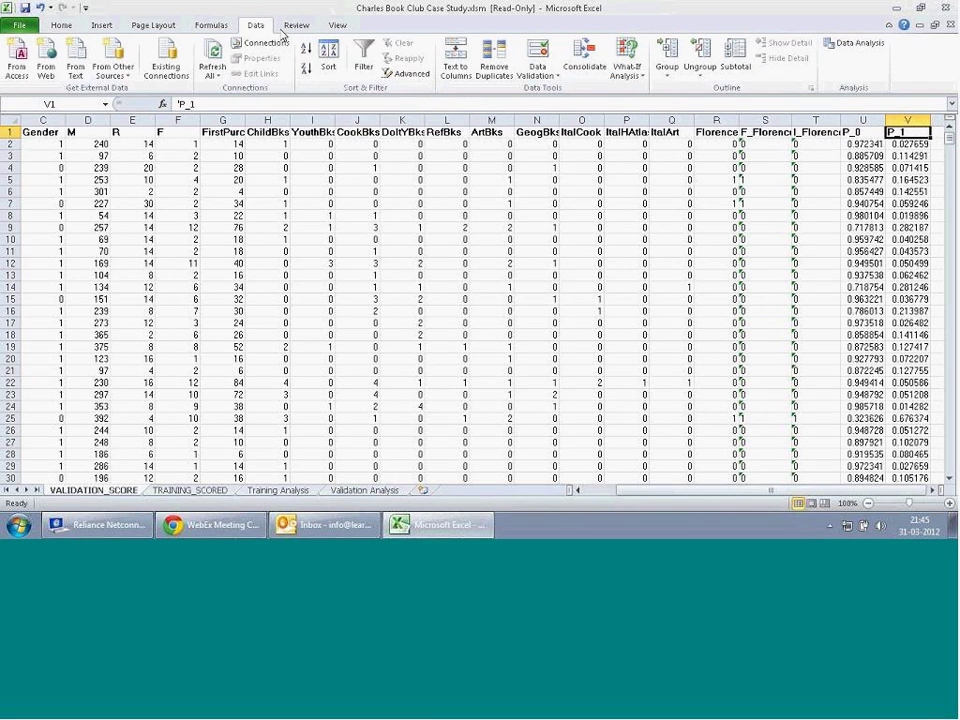
click(363, 58)
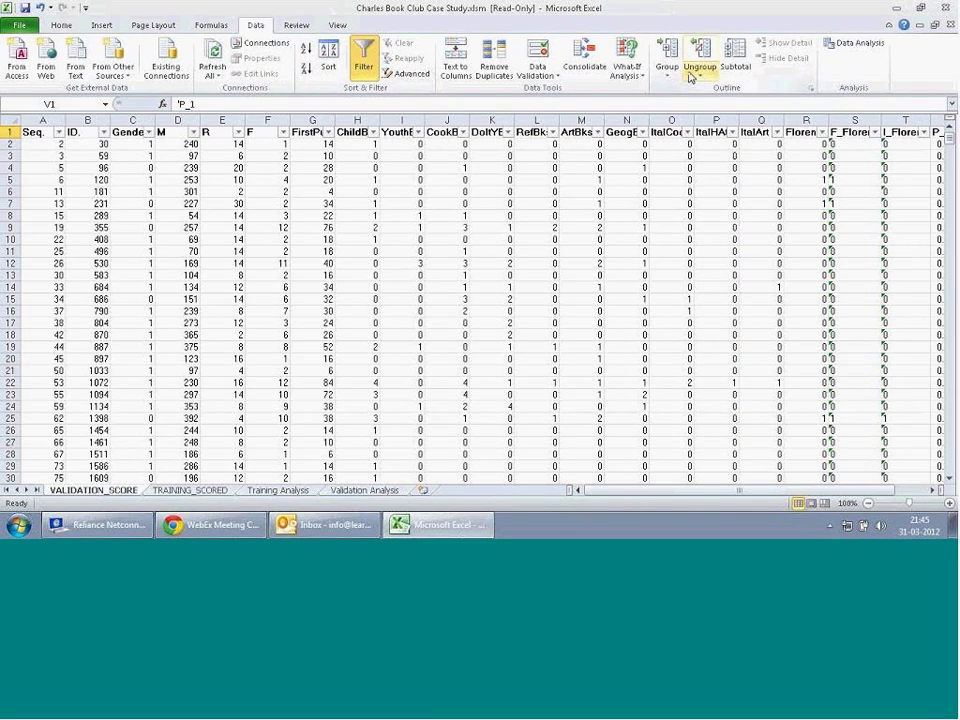
key(Right)
key(Left)
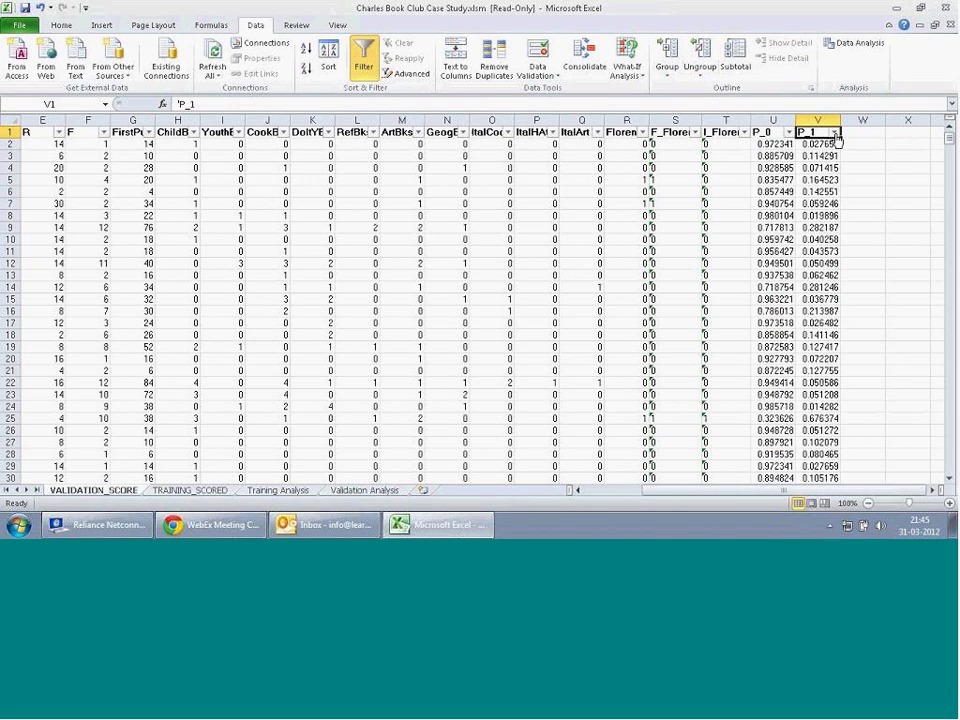
- Check the highest values in the P_1 filter list and leave it without applying a filter
key(alt+Down)
drag(829, 283, 838, 377)
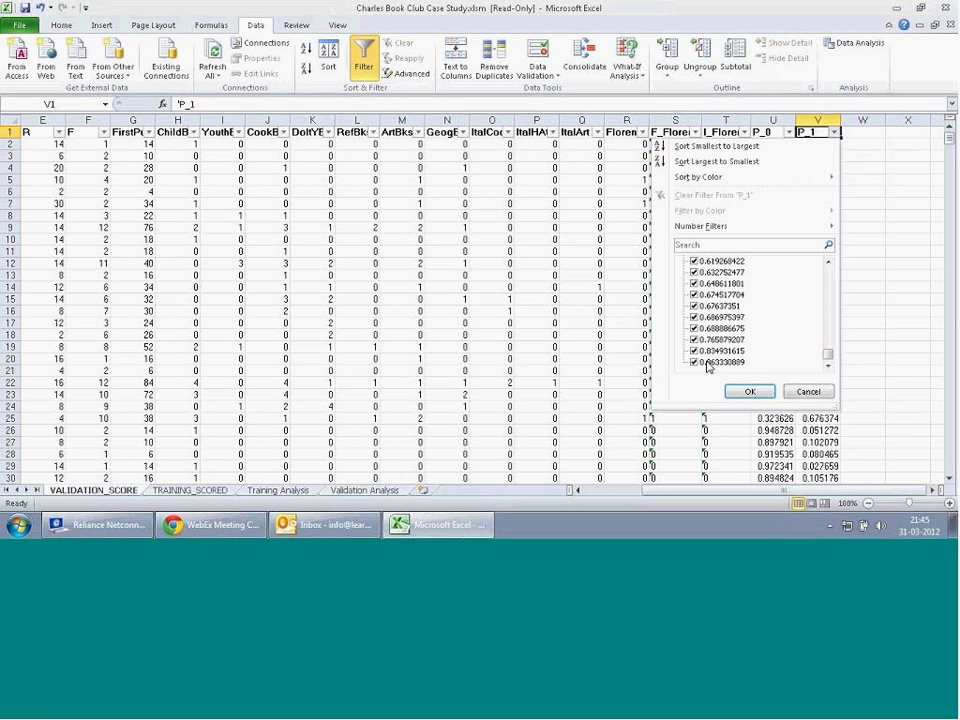
click(808, 392)
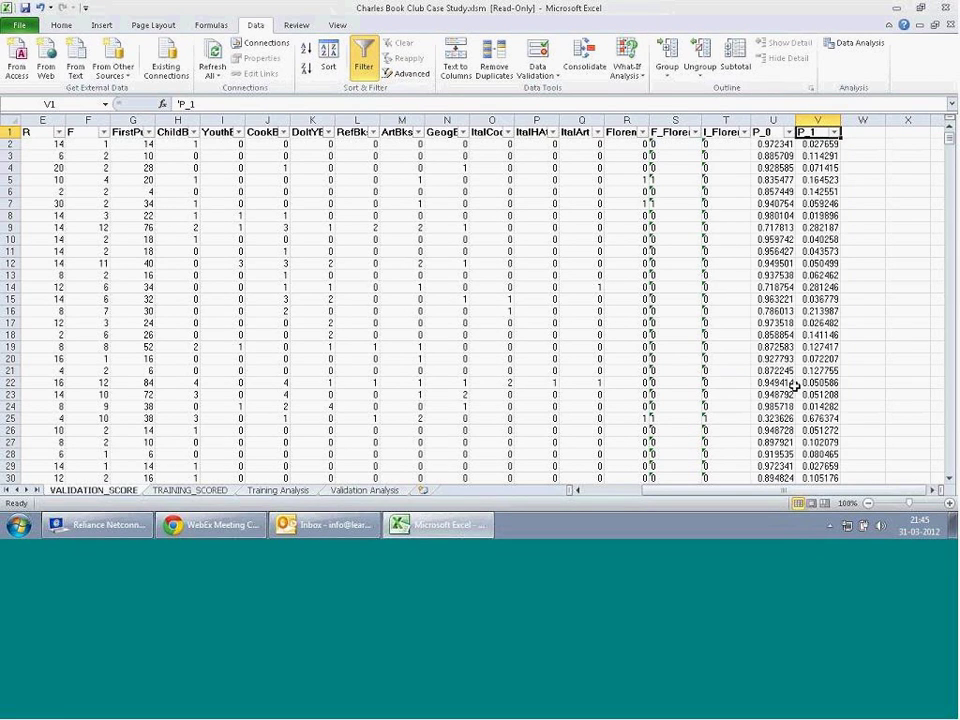
- On the Validation Analysis sheet, inspect the Predicted Good (Decile 1) formula in E4 and the decile 10 count in I12
click(367, 490)
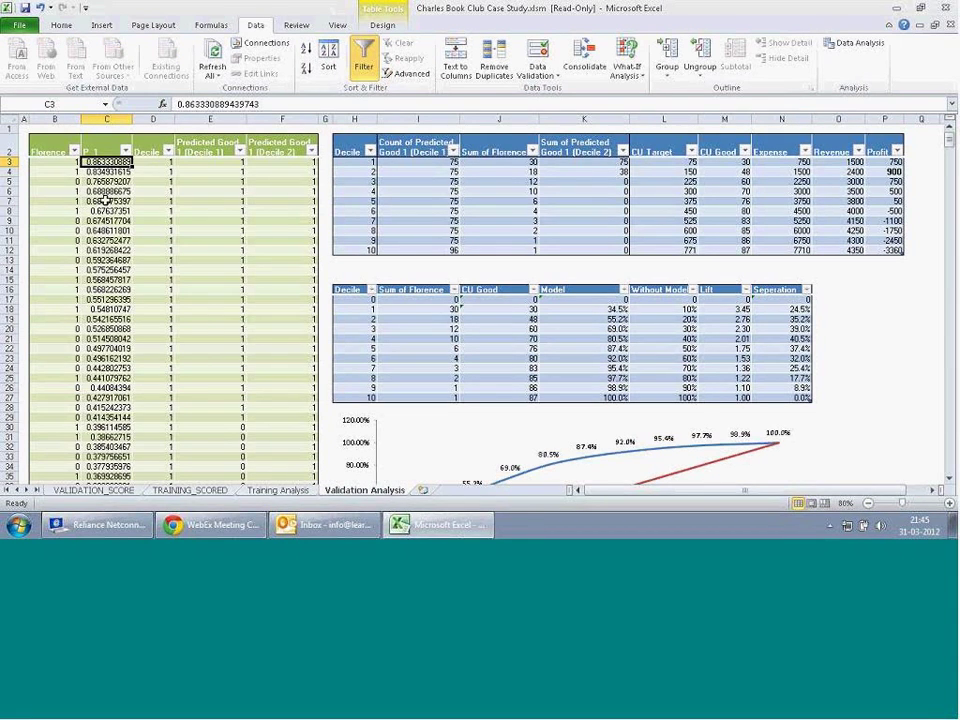
click(217, 173)
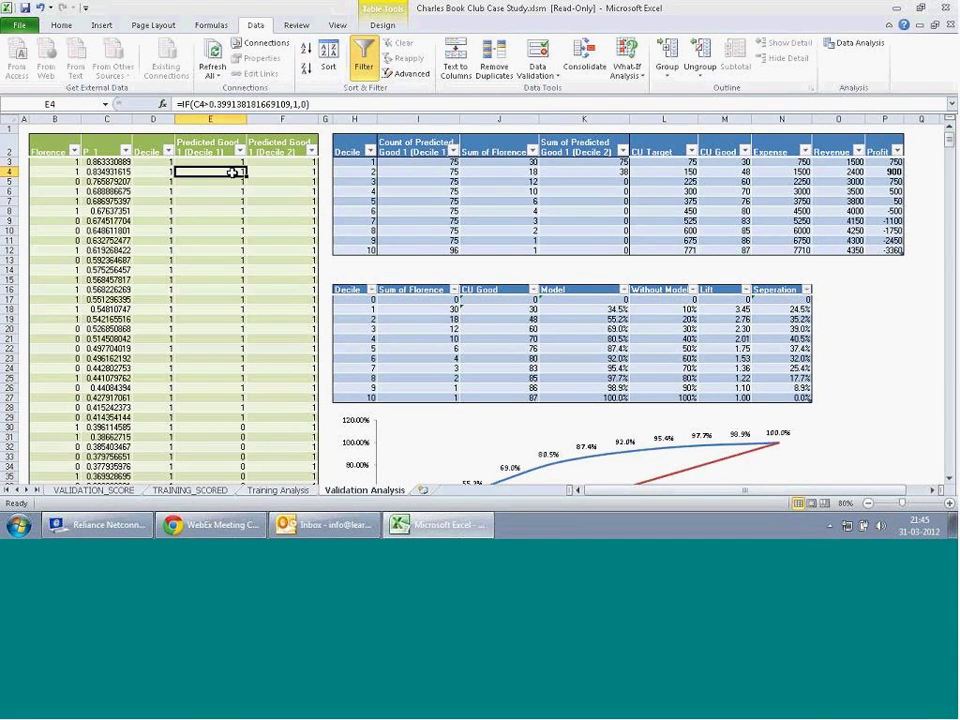
click(450, 251)
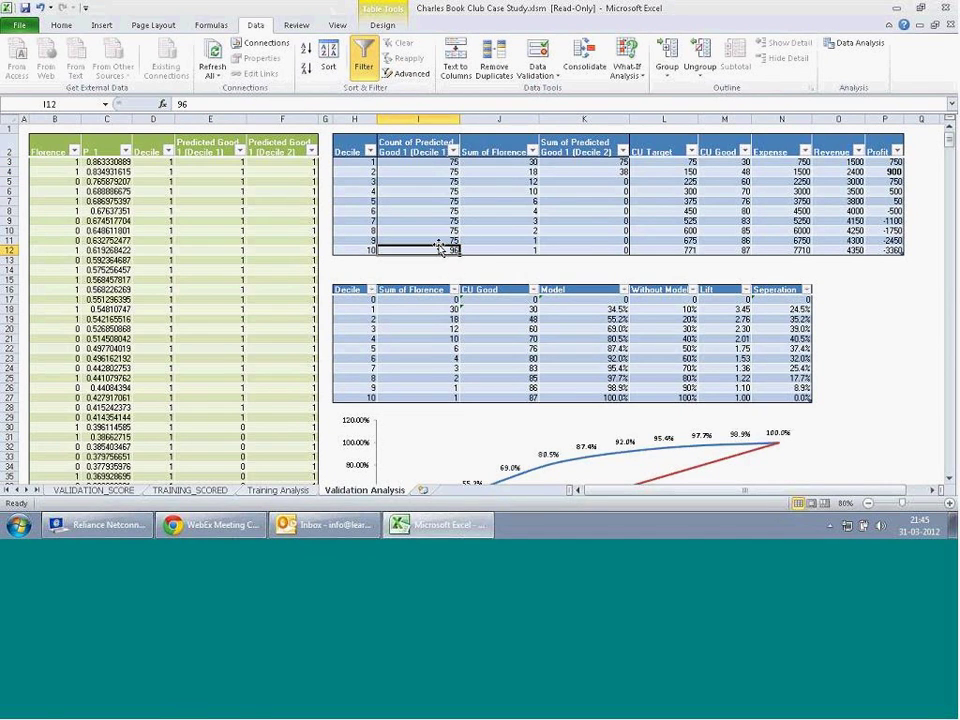
- Select all Florence values from B3 down to B773 to read their count and sum, and return to the sheet's start
click(53, 158)
key(End)
key(shift+Down)
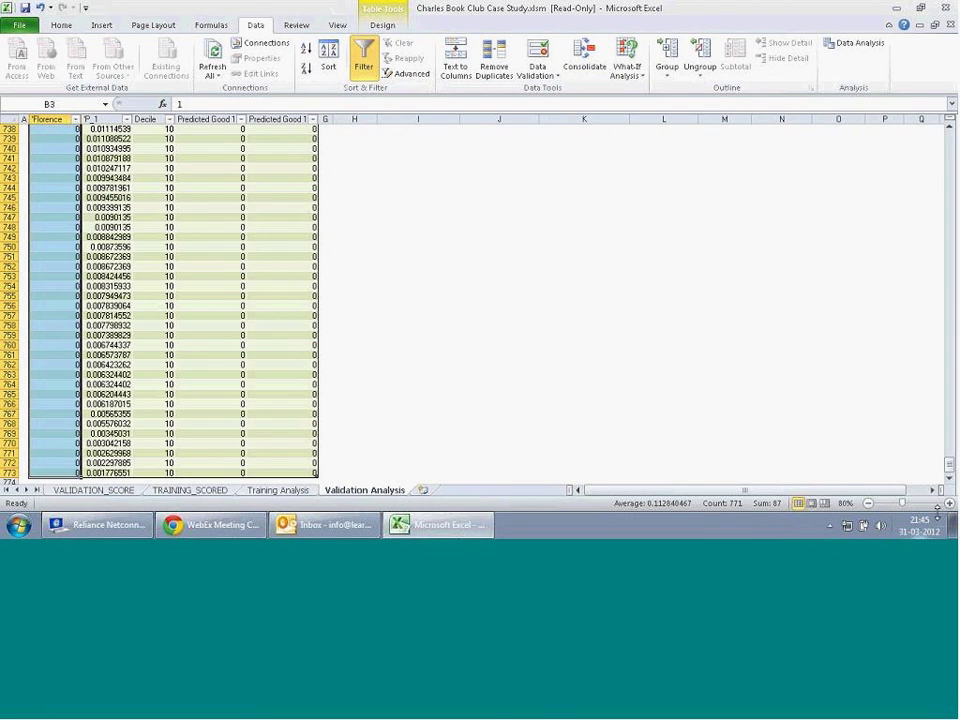
drag(949, 468, 949, 128)
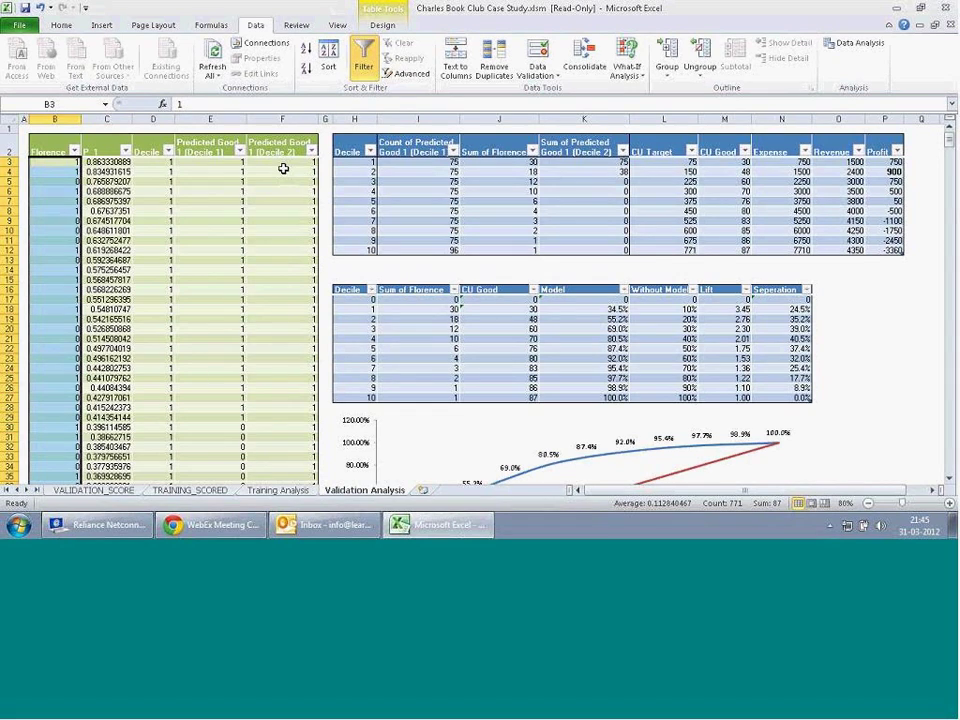
- Filter the scored records so that only decile 1 is shown
click(168, 151)
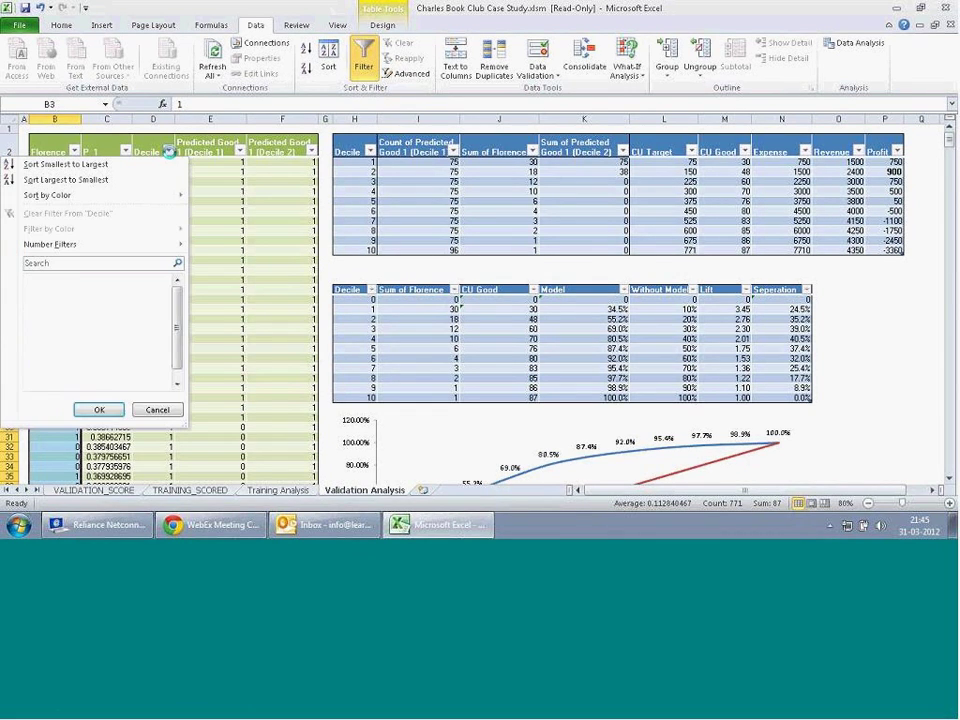
click(44, 279)
click(44, 290)
click(99, 409)
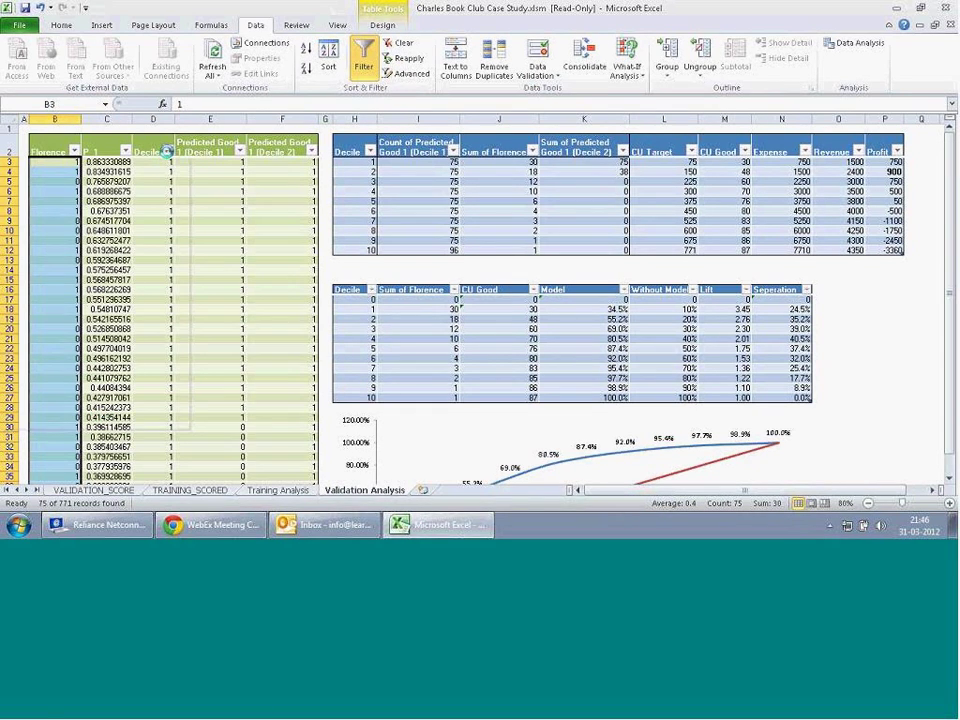
- Restore all deciles in the Decile column's filter
click(168, 151)
click(44, 279)
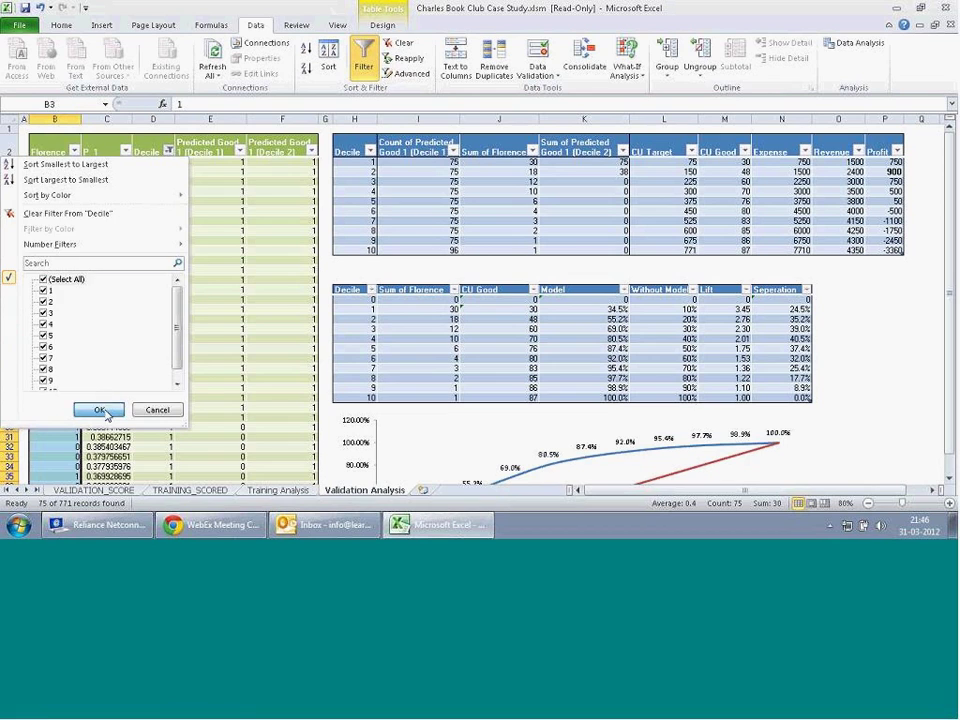
click(99, 409)
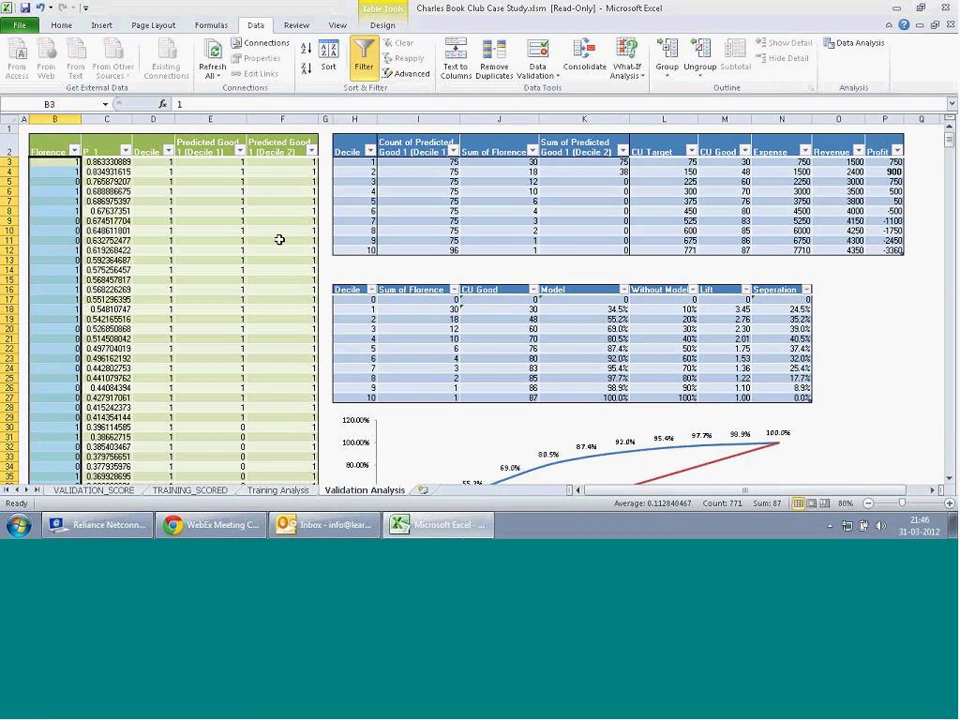
- Review the decile 1 figures from Sum of Florence across to Revenue, and the Revenue values down to decile 10
click(525, 170)
click(521, 162)
key(Right)
key(Right)
key(Right)
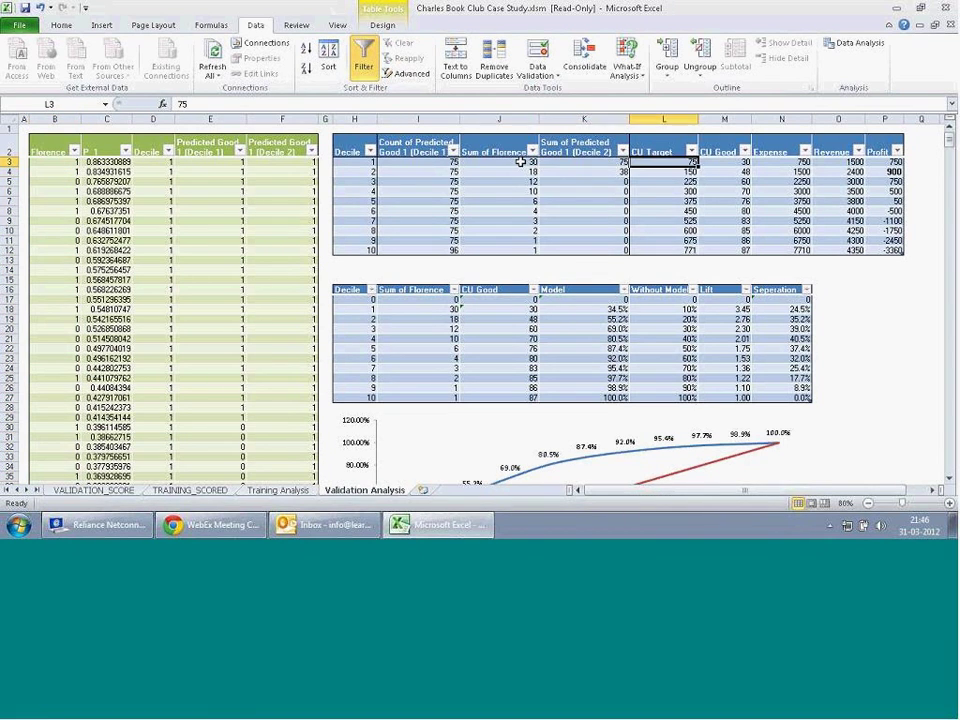
key(Right)
key(Right)
key(Right)
key(Down)
key(Down)
key(Down)
key(Down)
key(Down)
key(Down)
key(Down)
key(Down)
key(Down)
- Examine the decile 3 Seperation formula in N20 of the lift table without changing it
key(Left)
key(Left)
key(Left)
key(Left)
key(Down)
key(Down)
key(Down)
key(Down)
key(Down)
key(Down)
key(Down)
key(Down)
key(Down)
key(Down)
key(Down)
key(Down)
key(Right)
key(Right)
key(Right)
key(Up)
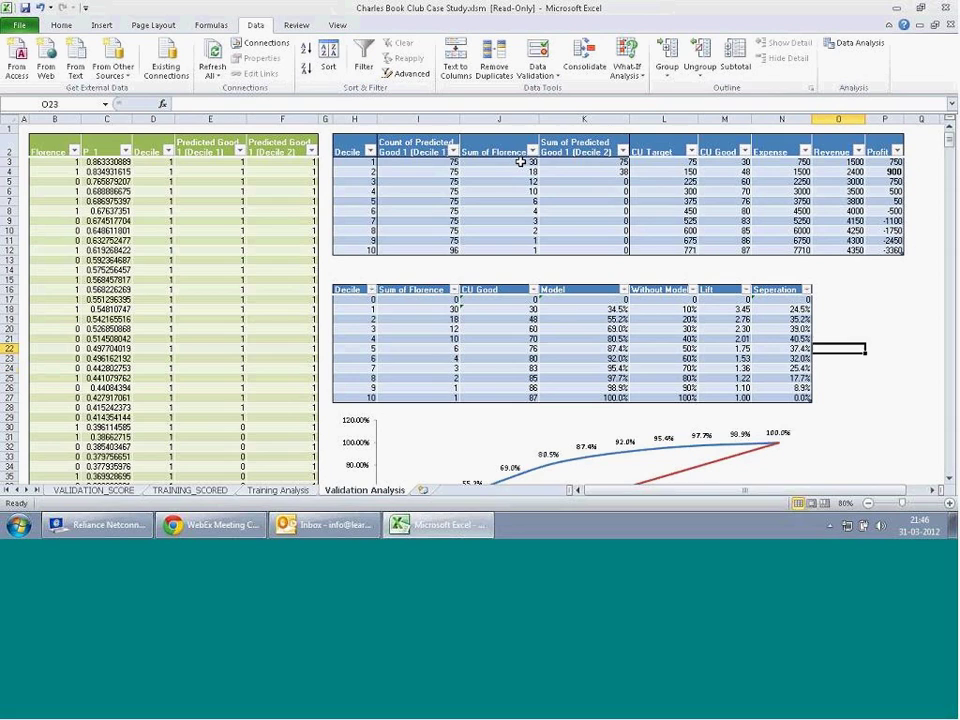
key(Left)
key(Up)
key(Up)
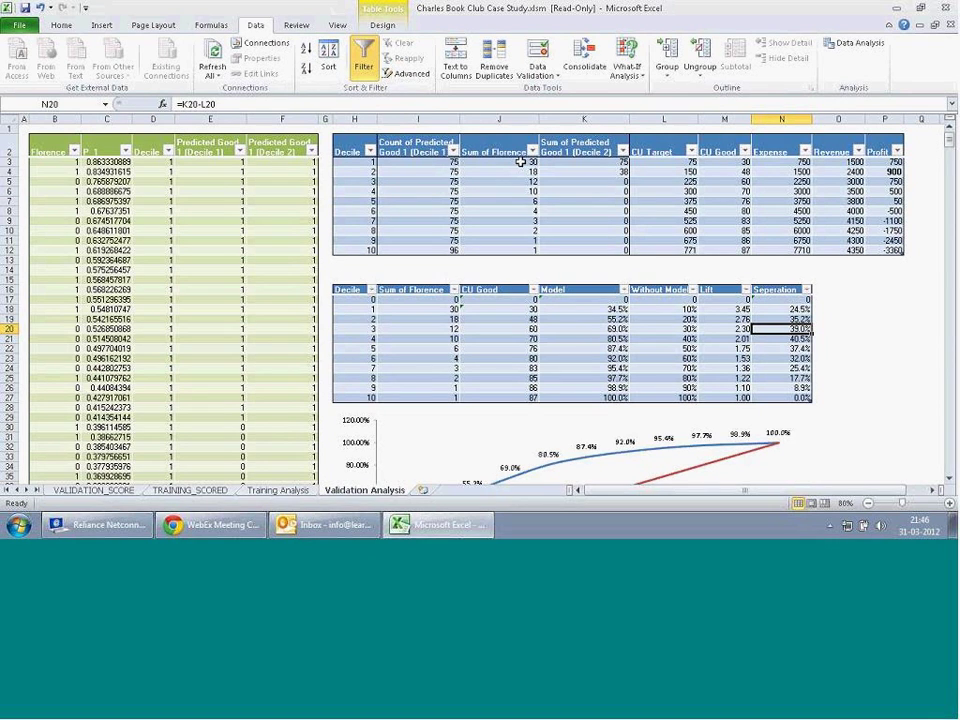
key(F2)
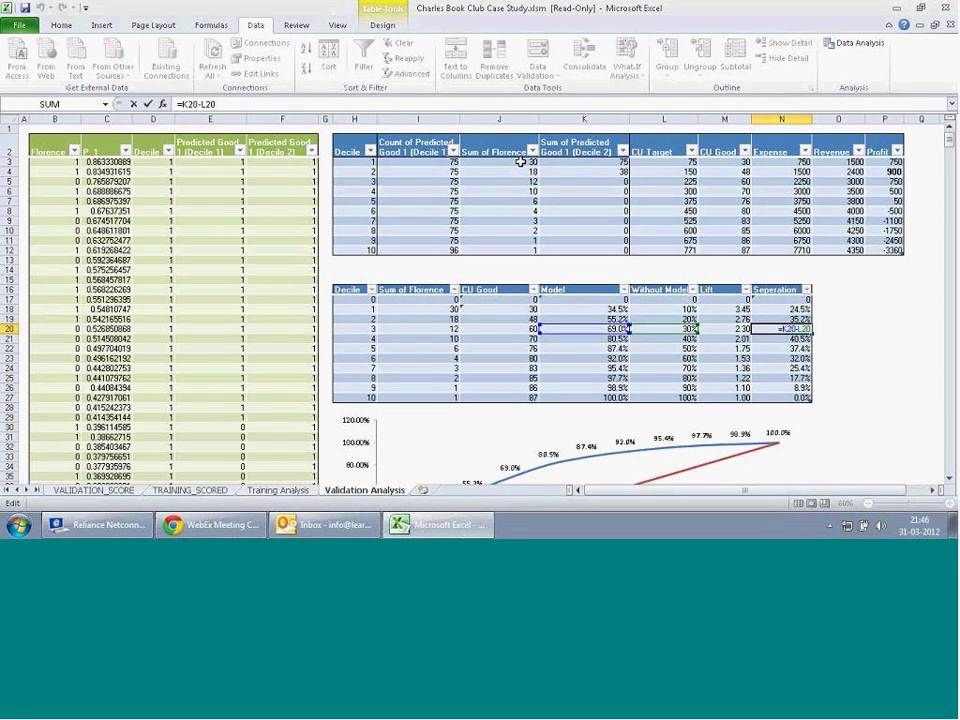
key(Escape)
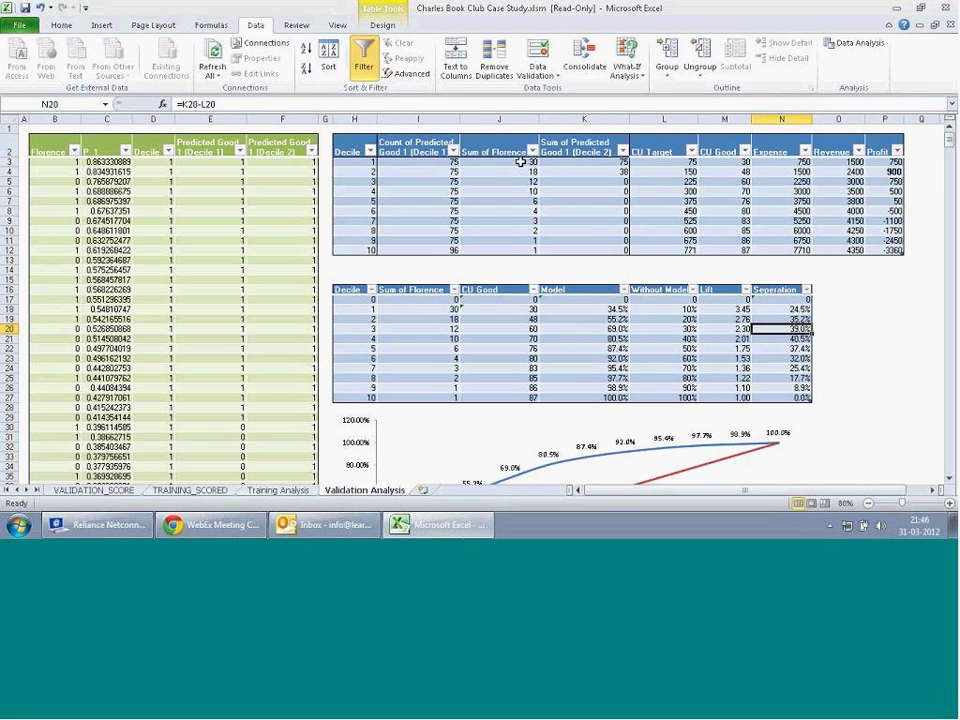
- Examine the Seperation formula in K22 on Training Analysis, and compare it with the decile 4 Seperation in N21 on Validation Analysis
click(211, 492)
click(268, 492)
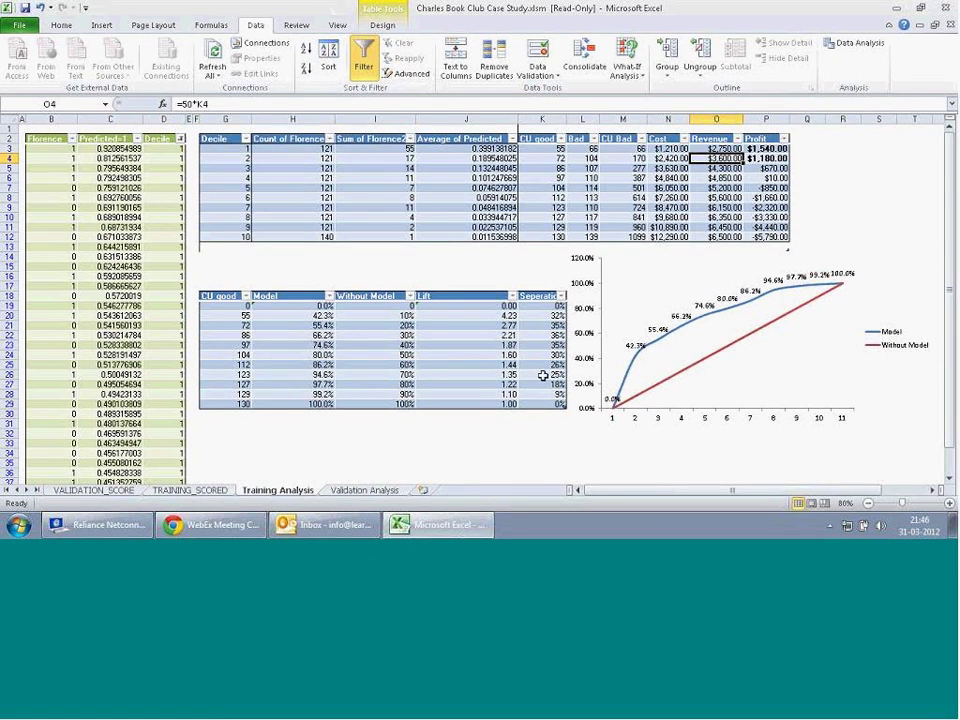
click(548, 336)
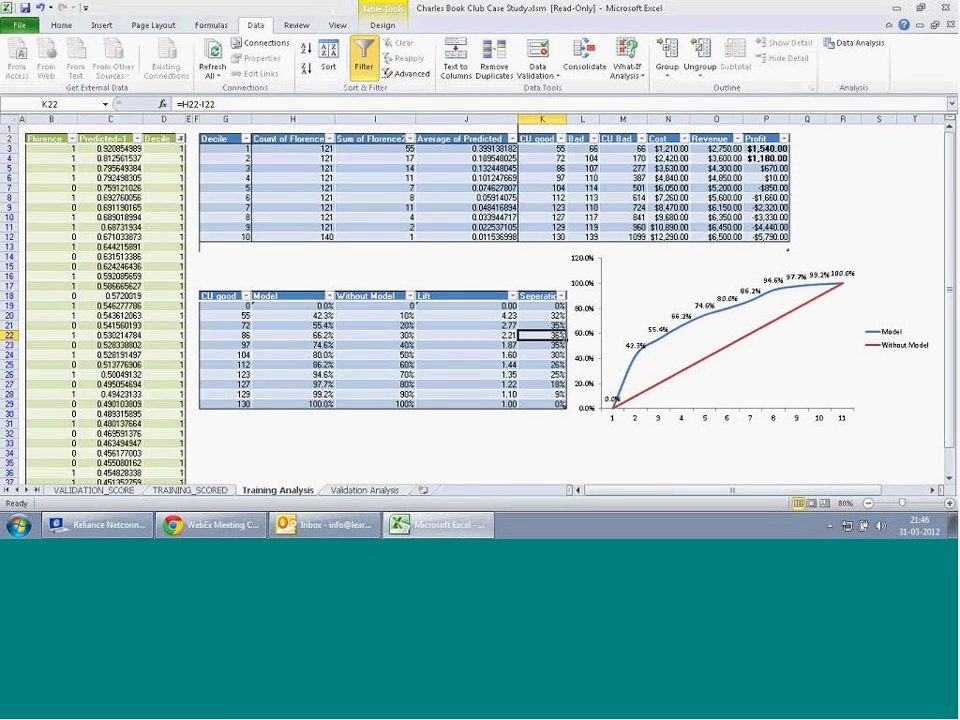
key(F2)
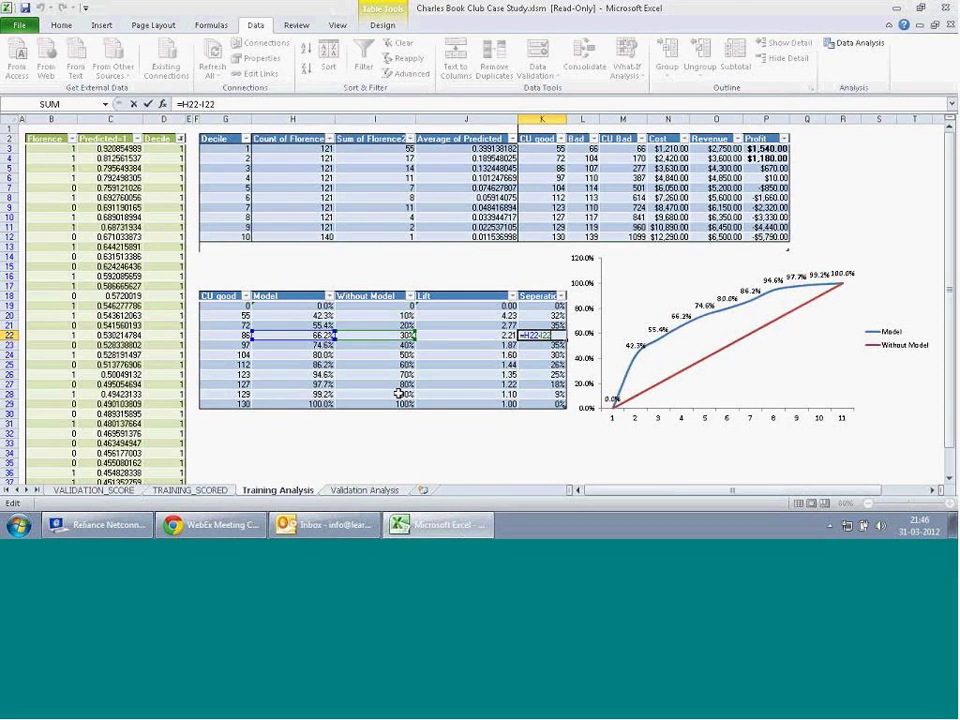
key(Escape)
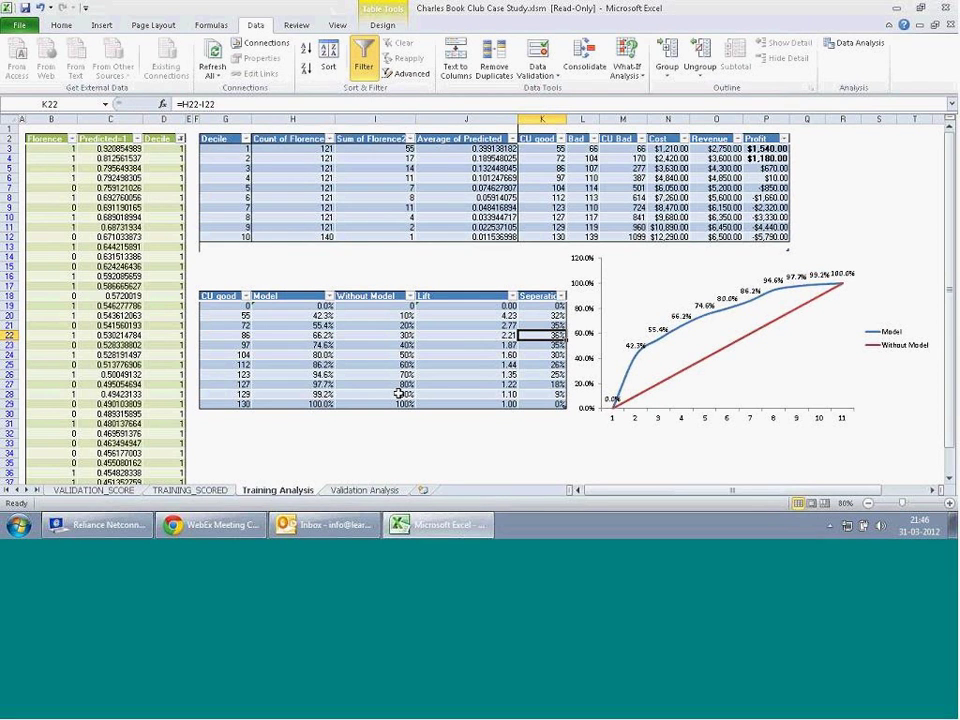
click(364, 490)
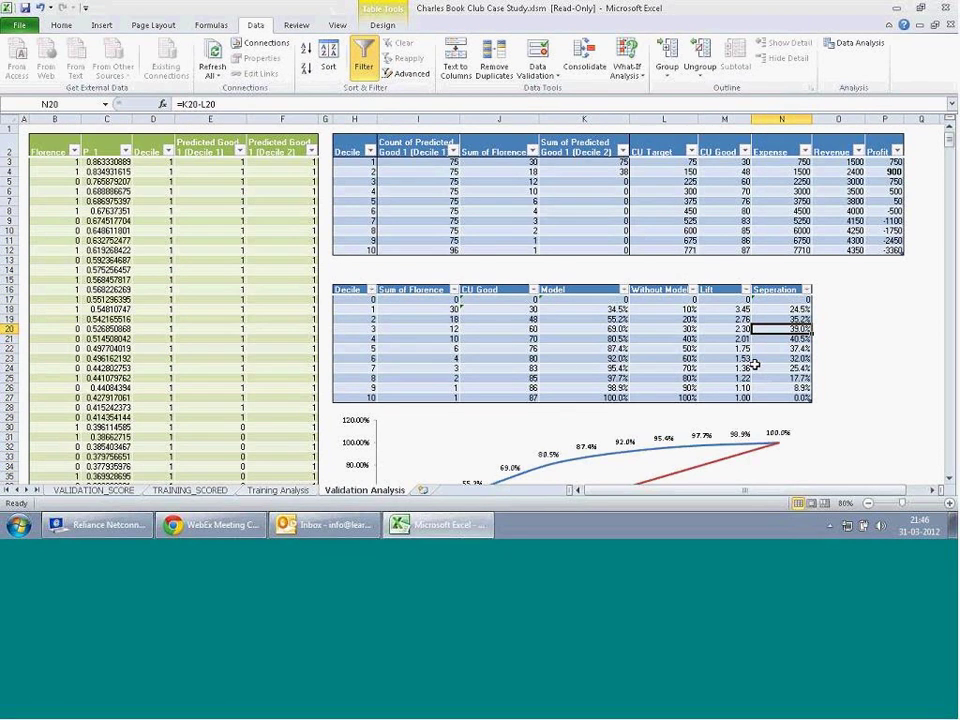
key(Down)
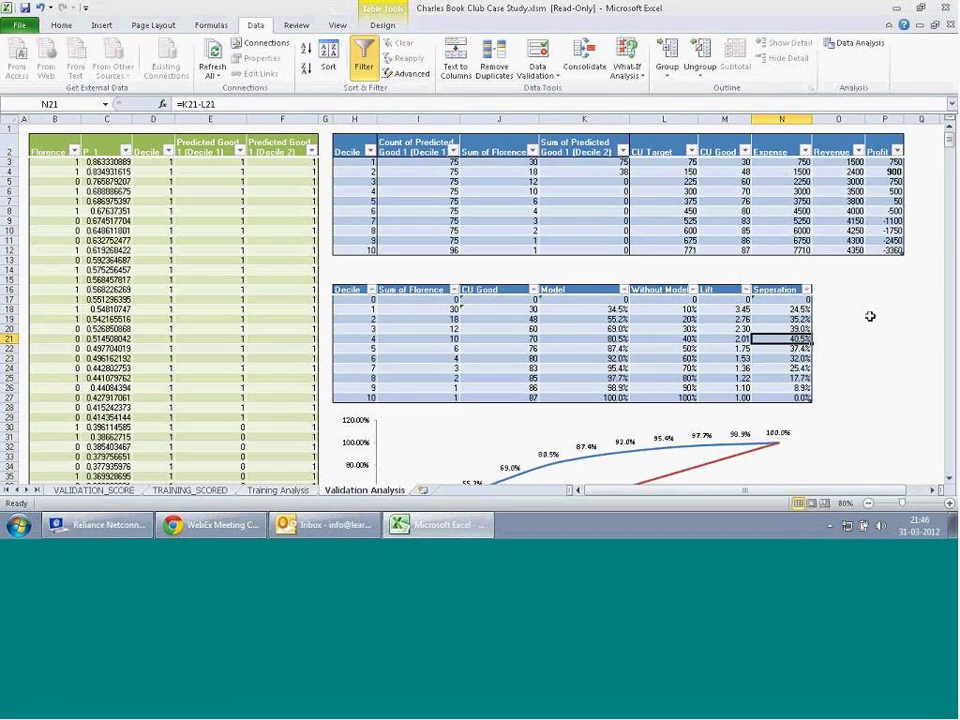
- Narrow the lift chart on the Validation Analysis sheet so that it ends at the edge of the Without Model column
click(951, 142)
drag(951, 142, 835, 185)
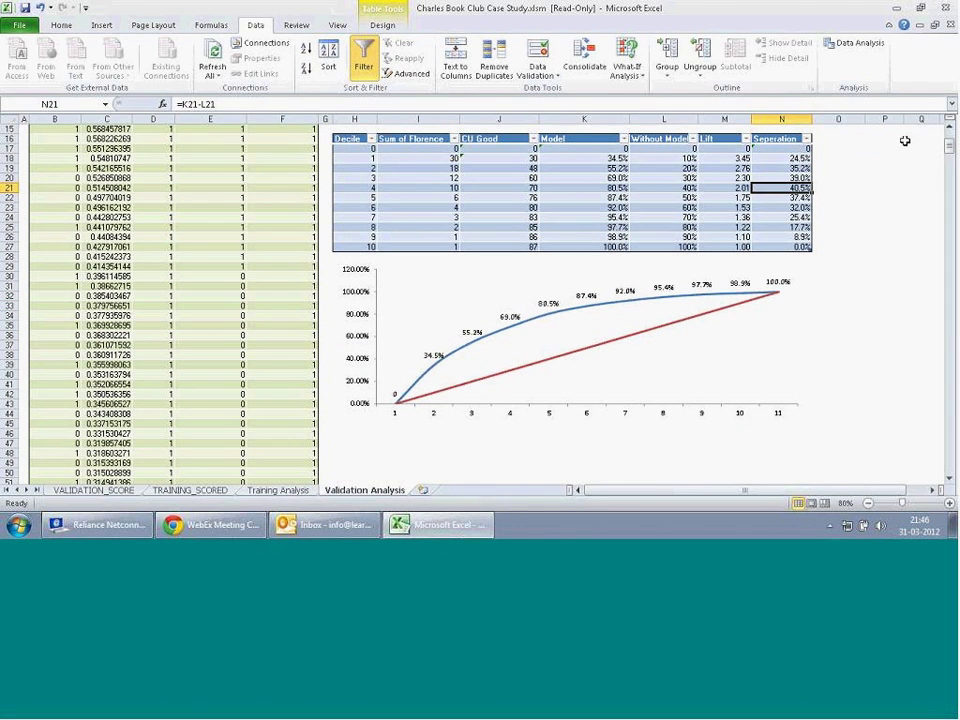
click(763, 306)
click(779, 334)
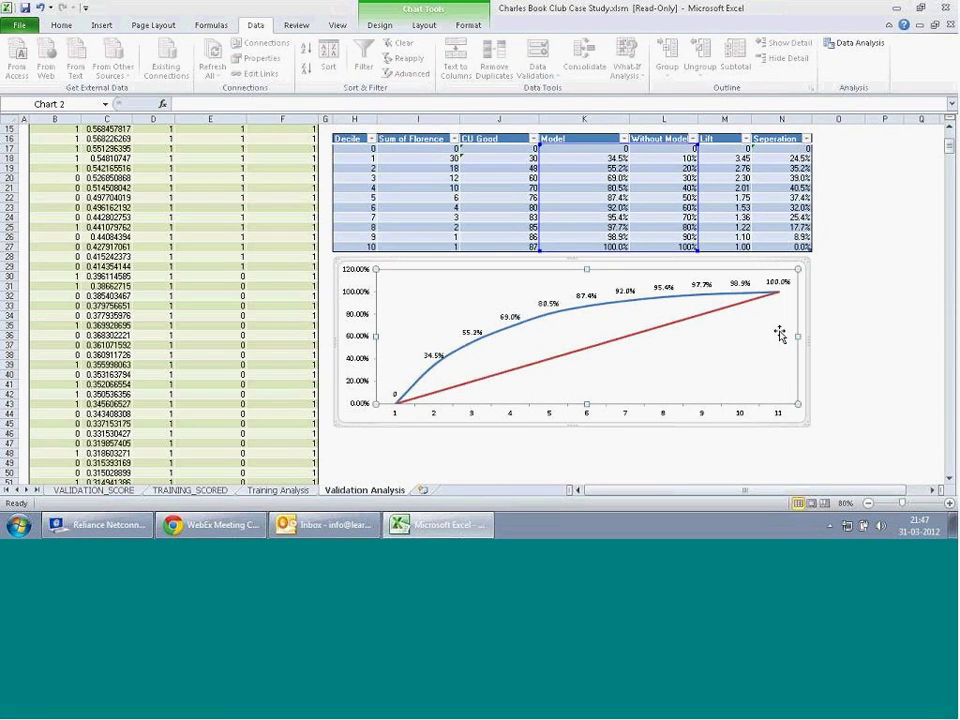
click(823, 326)
click(777, 341)
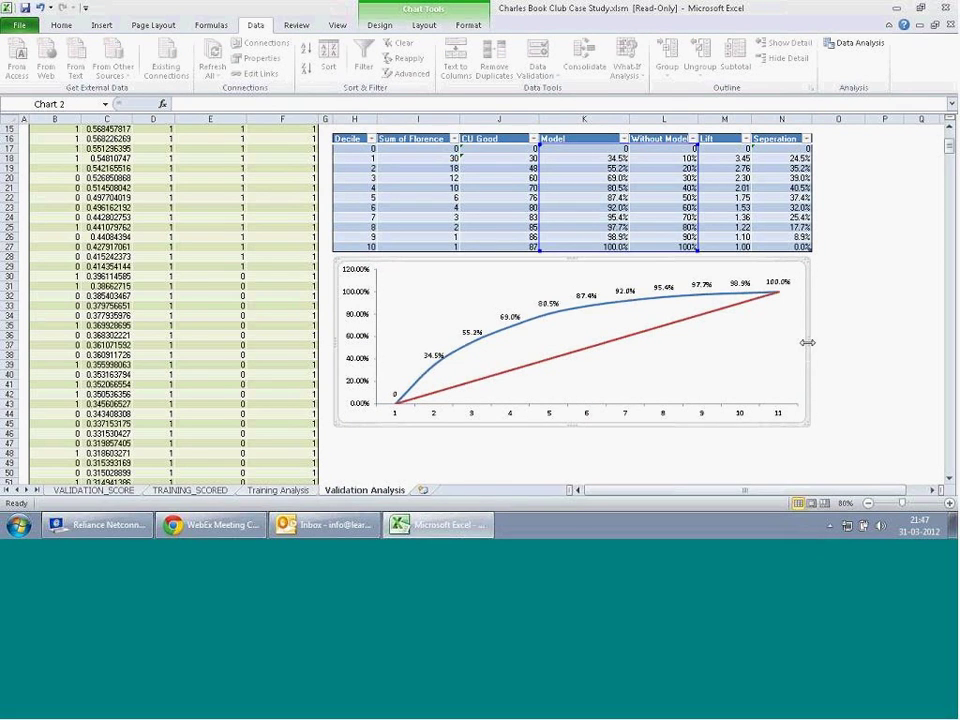
drag(806, 339, 696, 339)
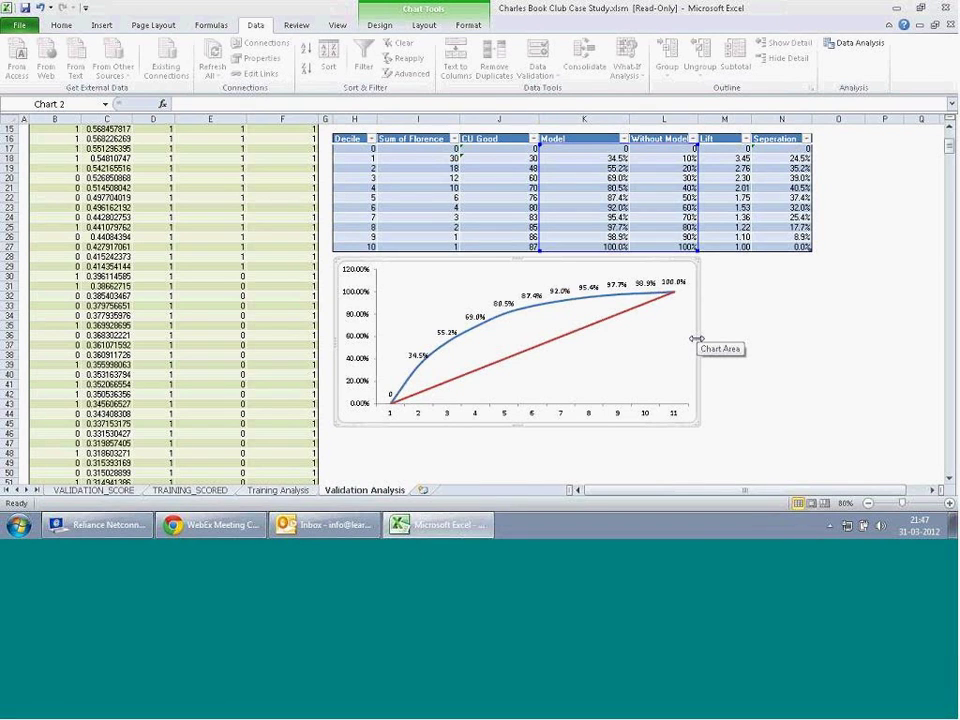
- Review the P_1 column on VALIDATION_SCORE, the Training Analysis sheet, and the TRAINING_SCORED columns through Predicted=1
click(123, 493)
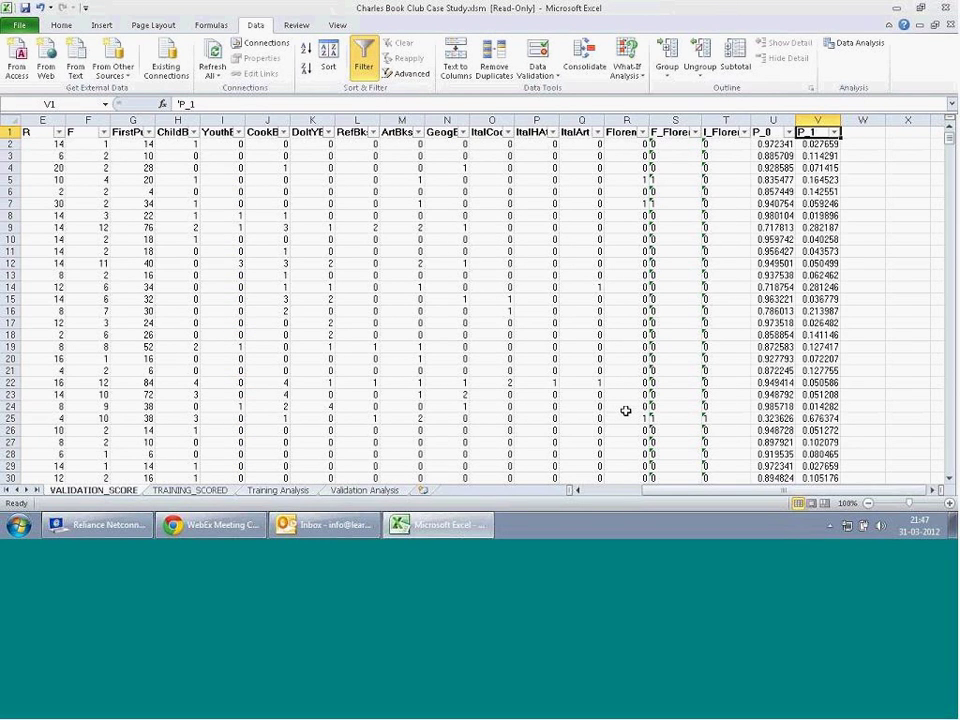
click(817, 117)
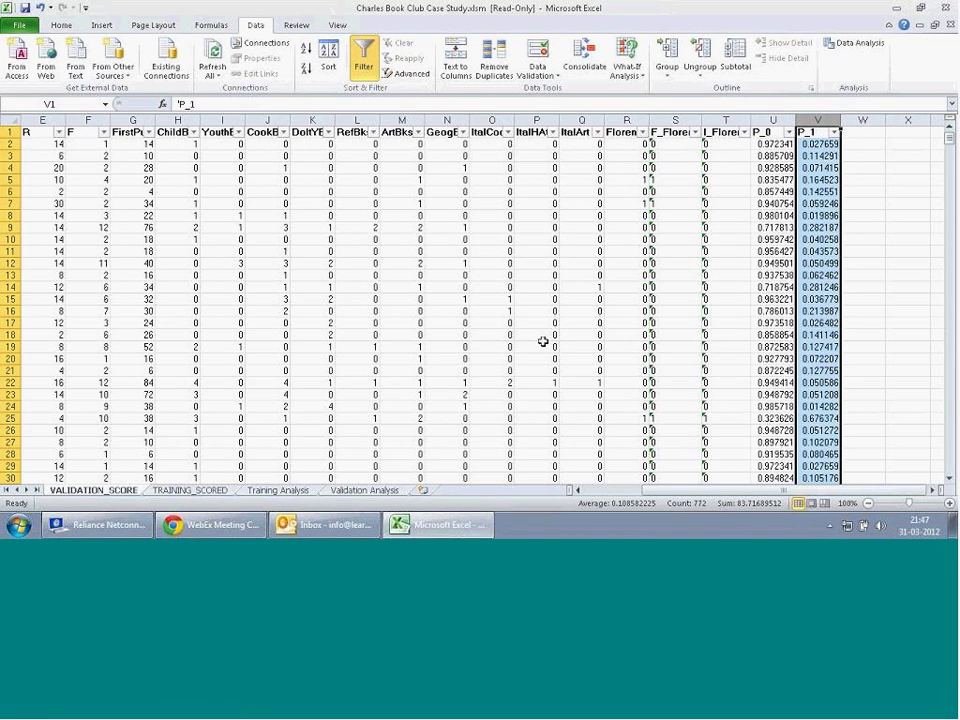
click(276, 490)
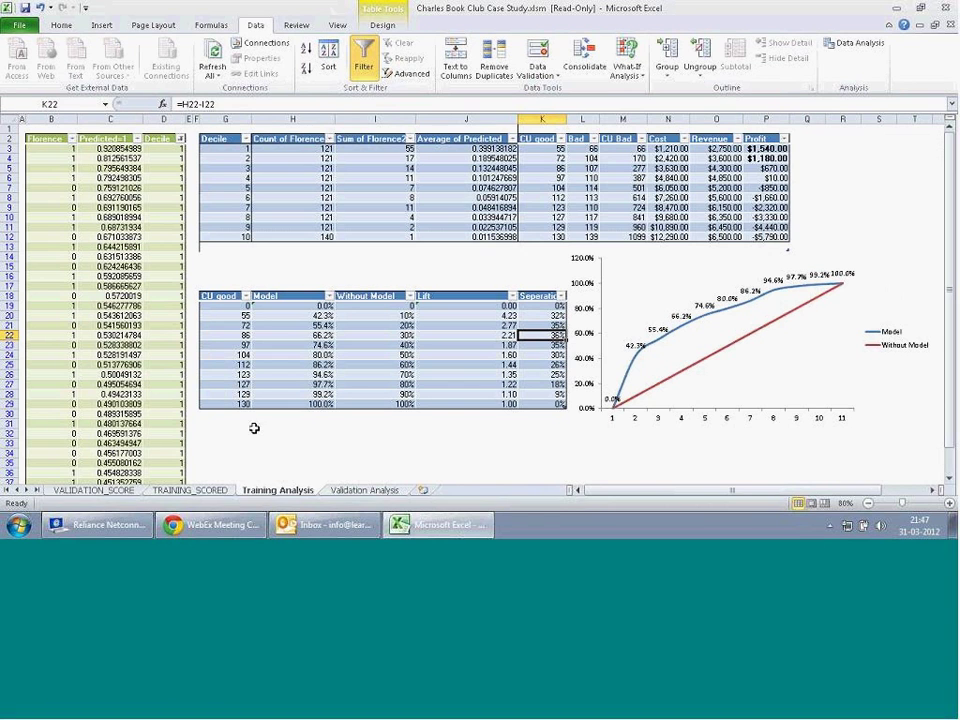
click(211, 491)
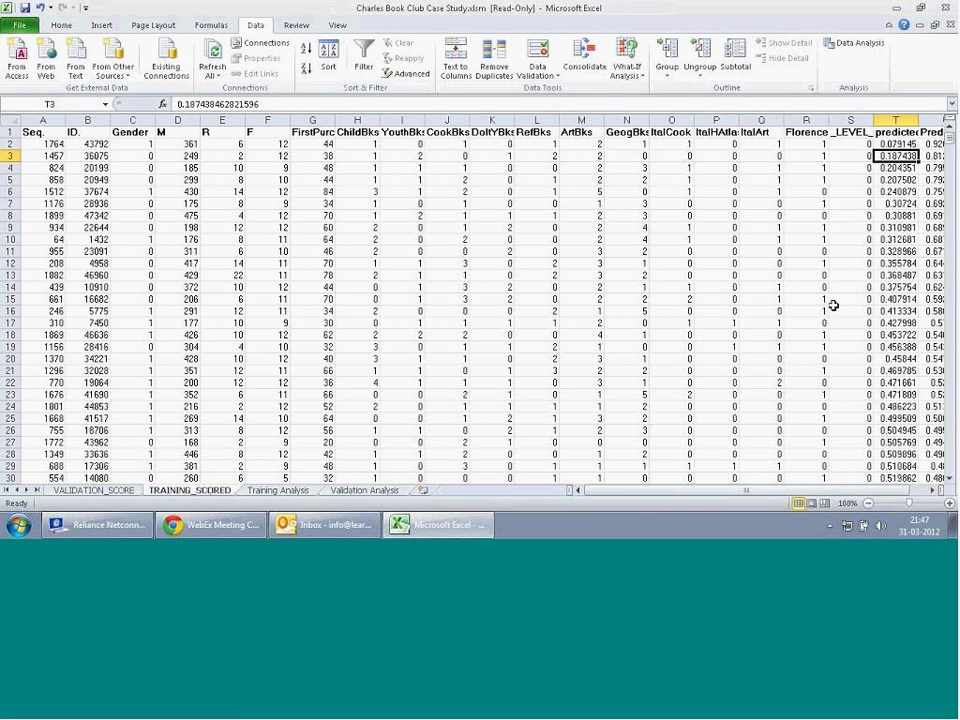
drag(735, 490, 742, 490)
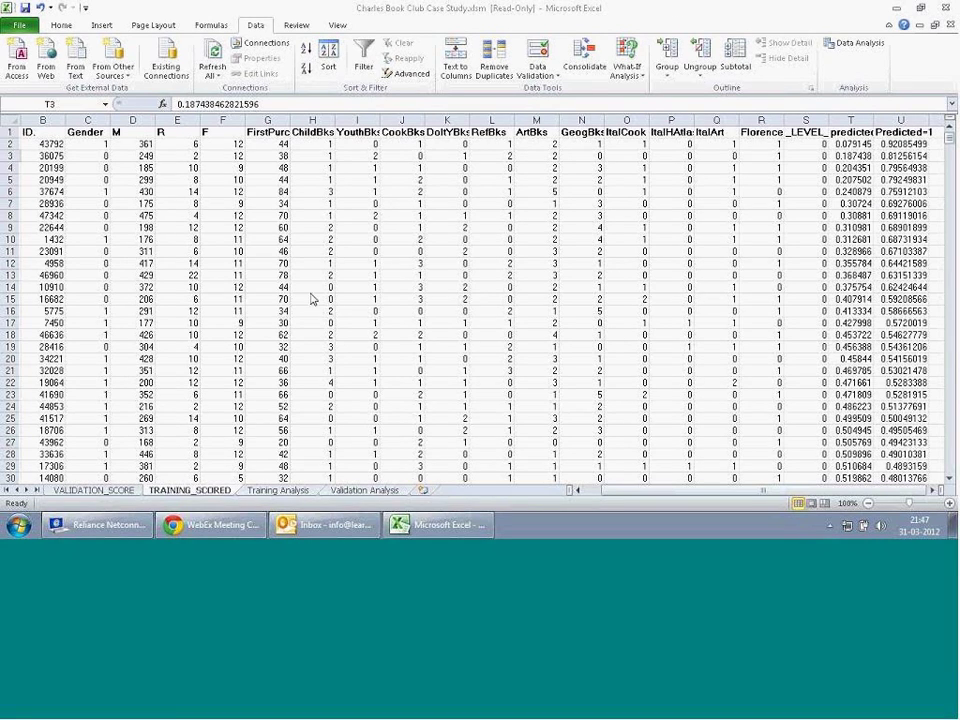
click(325, 524)
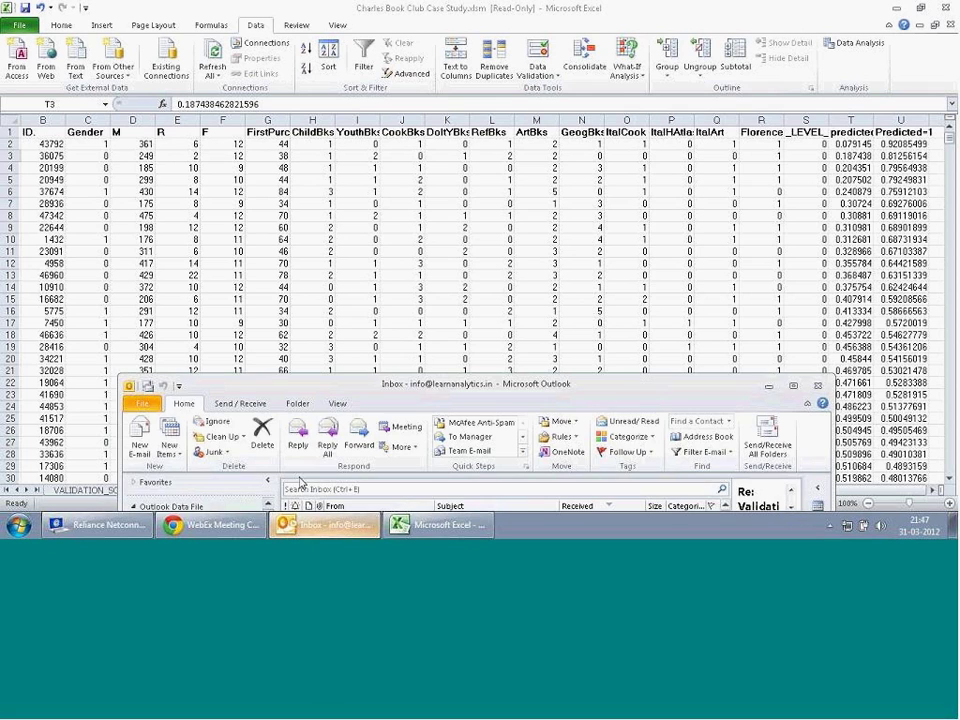
double_click(383, 390)
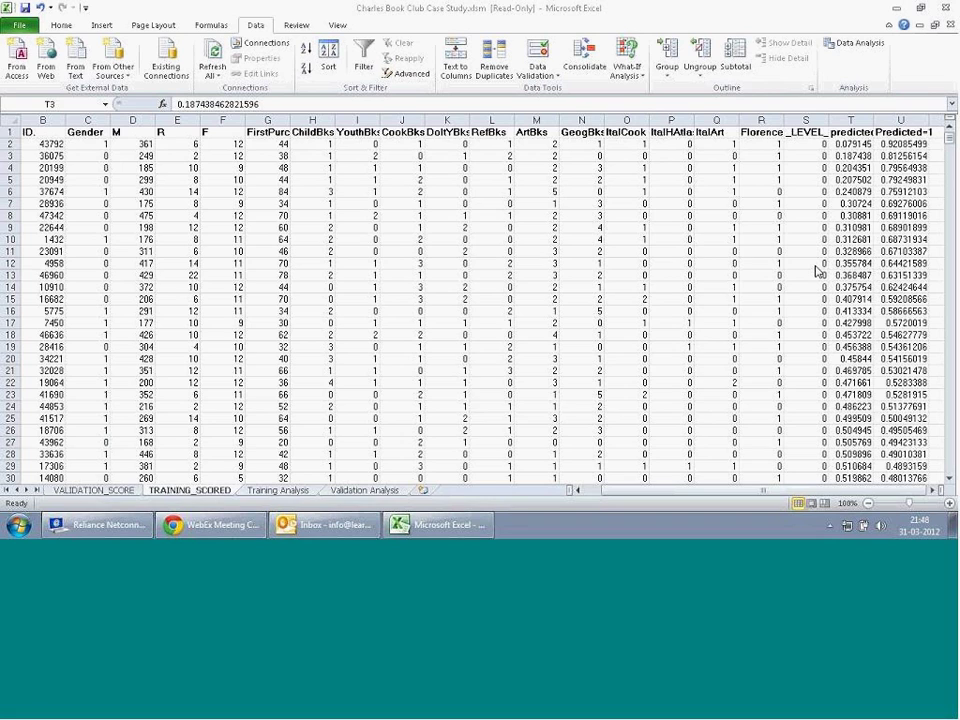
key(Caps_Lock)
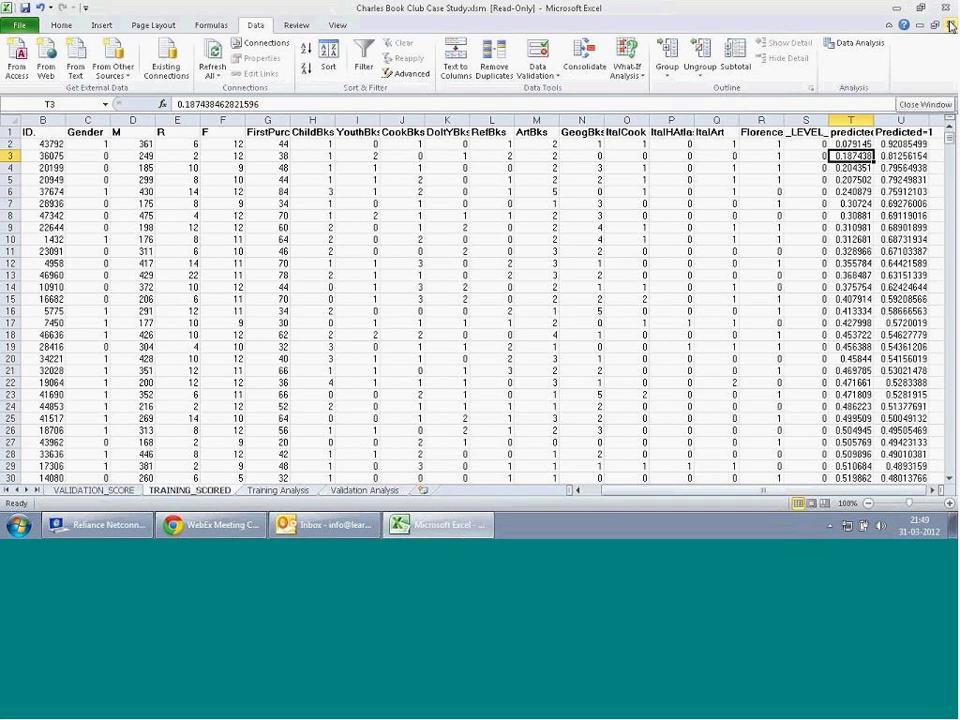
- Close the Charles Book Club workbook without saving, and clear the remaining open windows off the desktop
click(950, 26)
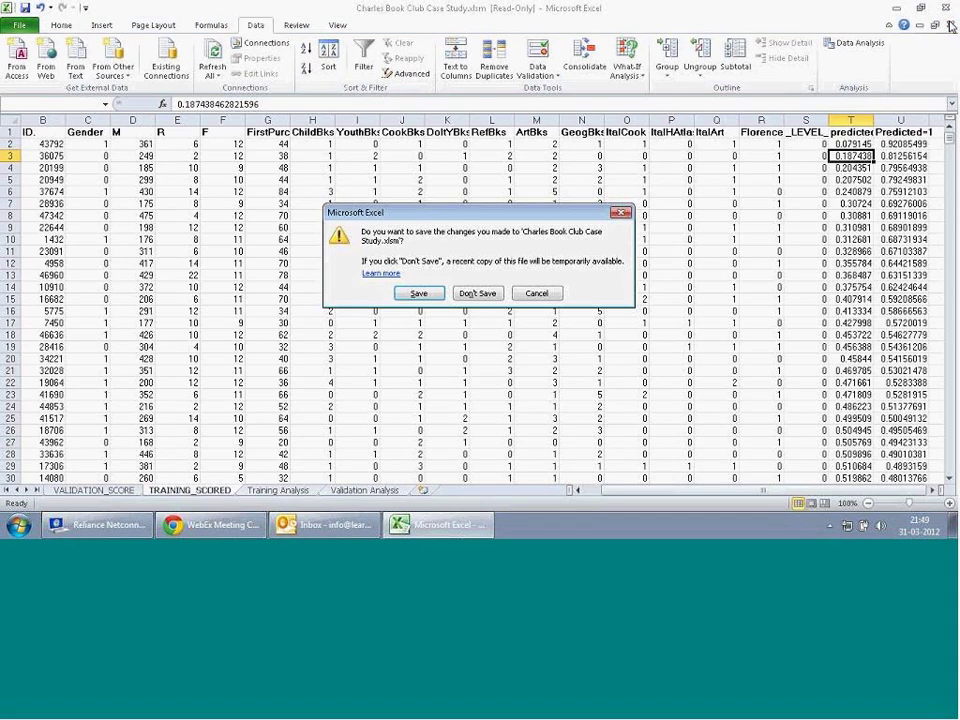
click(478, 294)
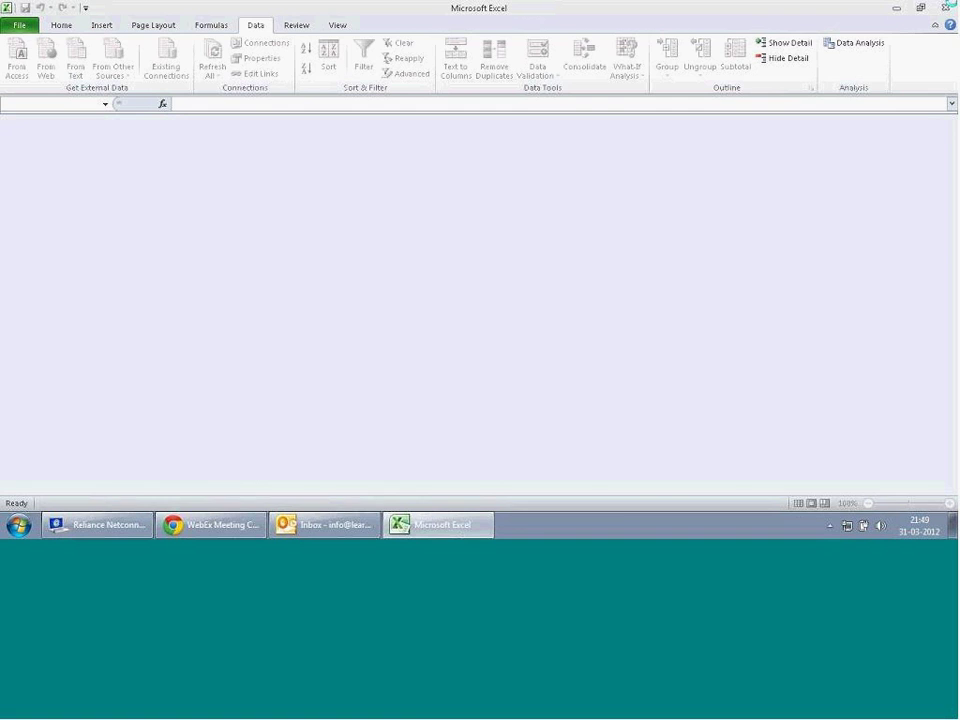
click(946, 6)
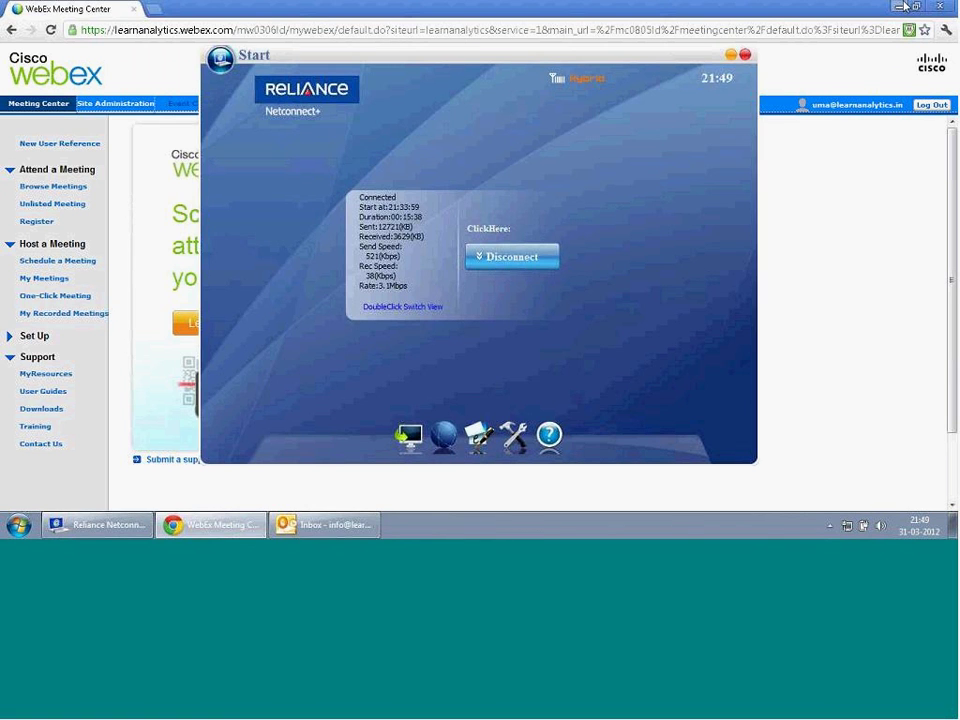
click(903, 6)
click(730, 57)
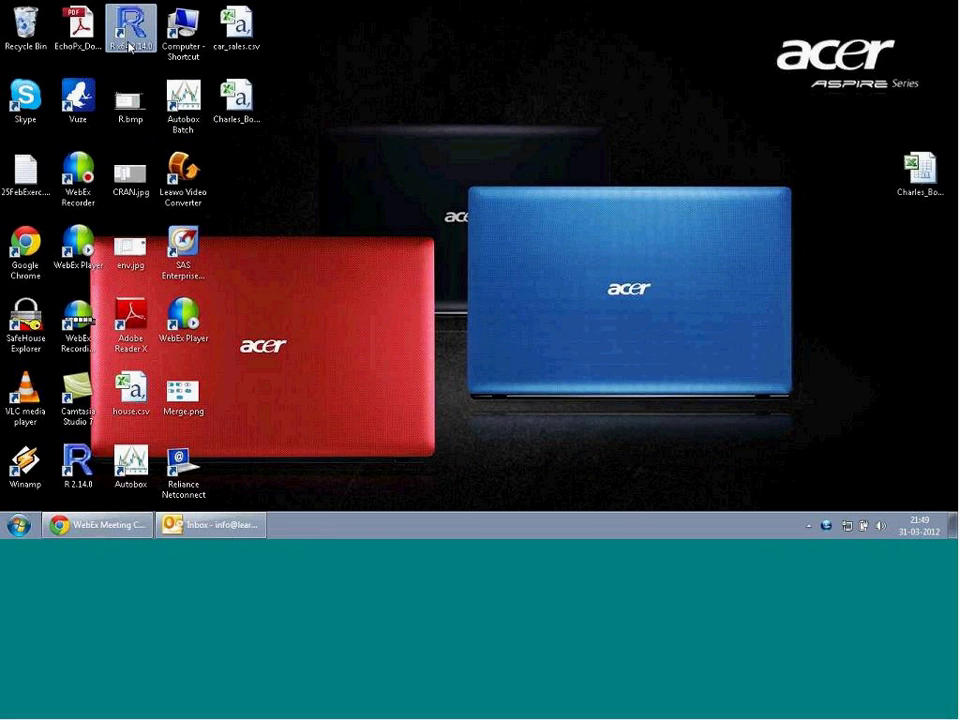
- Start R x64 2.14.0 and load the data mining package with library(rattle)
double_click(130, 46)
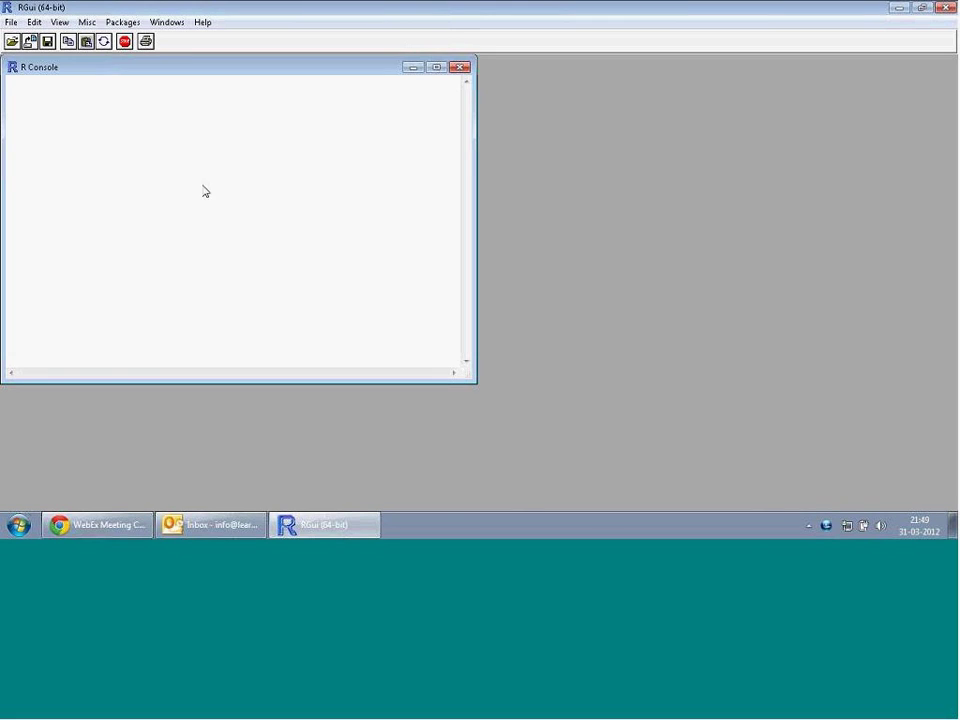
text(lin)
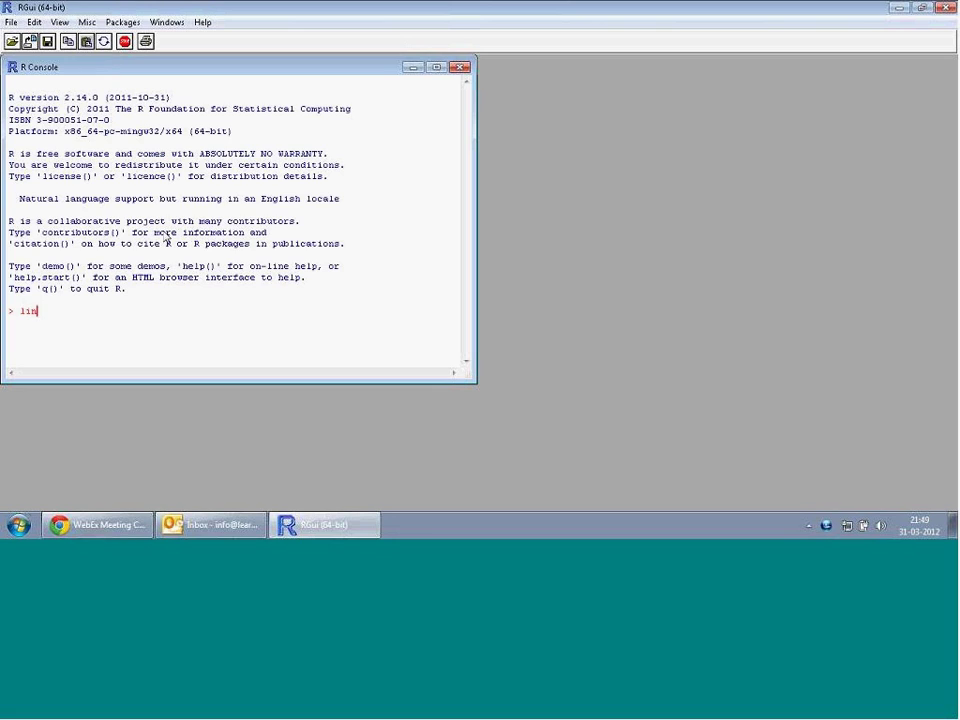
key(BackSpace)
text(brary(rattle))
click(858, 378)
key(Return)
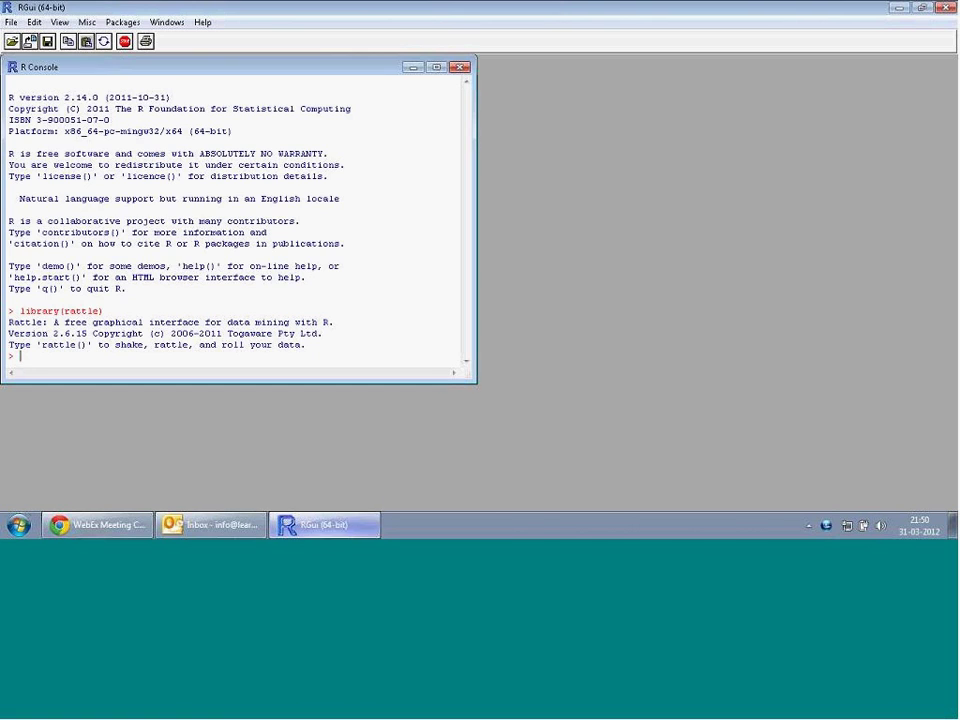
- Return to the R console and launch the Rattle interface with rattle()
click(315, 524)
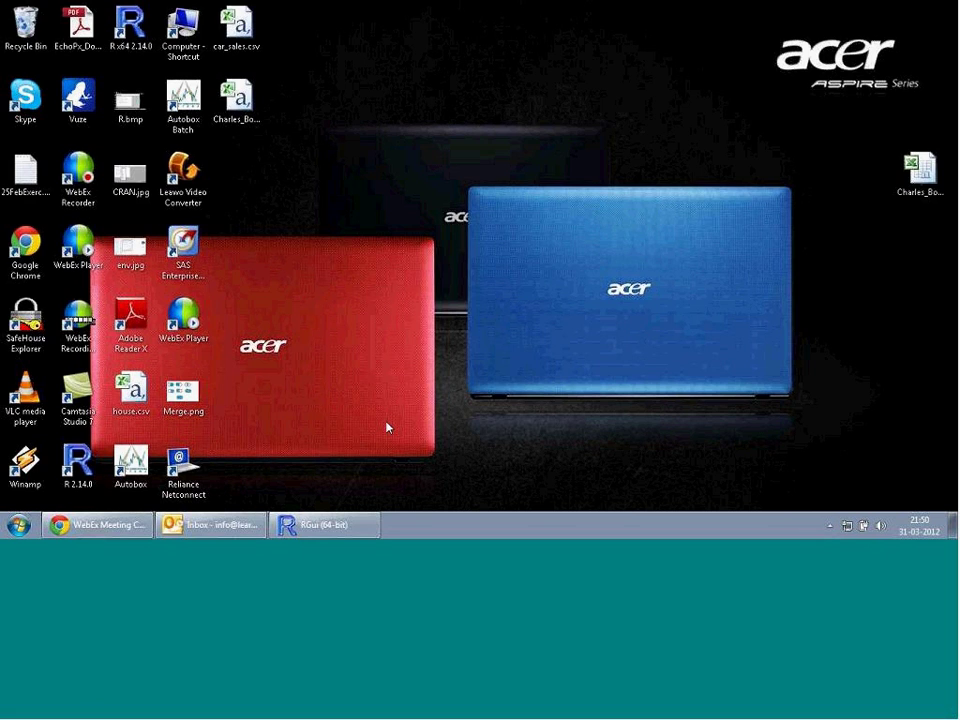
mouse_move(318, 524)
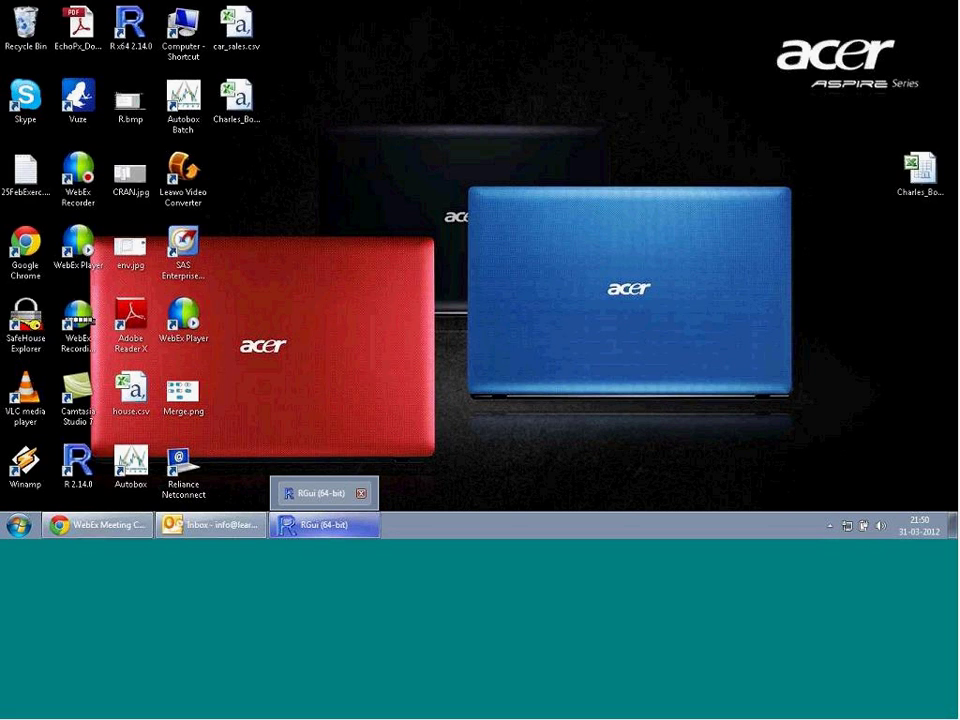
click(318, 524)
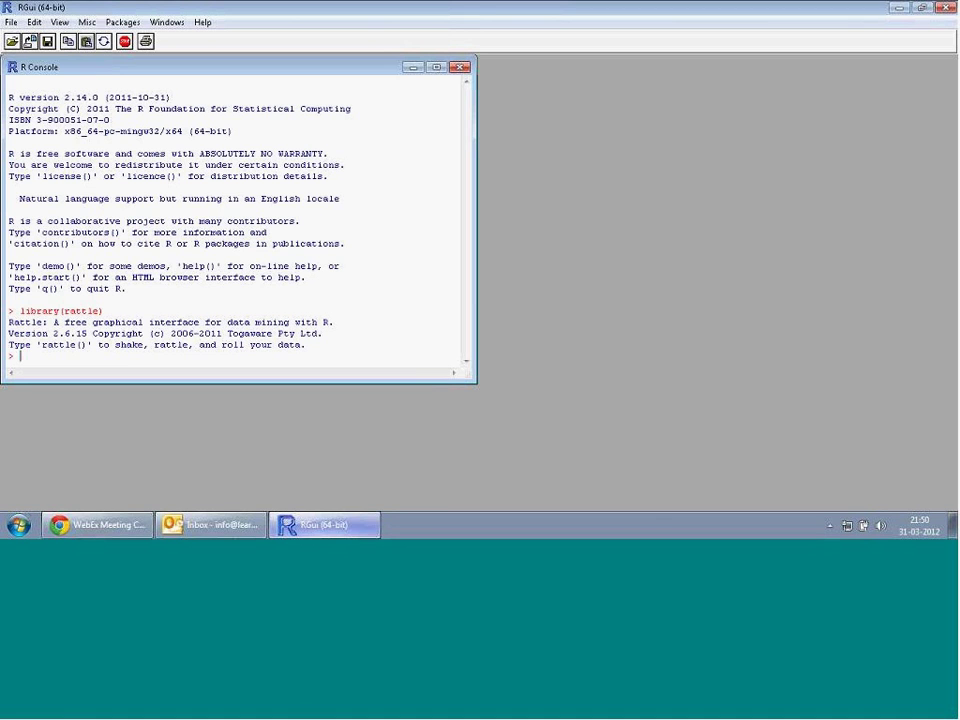
text(rattle)
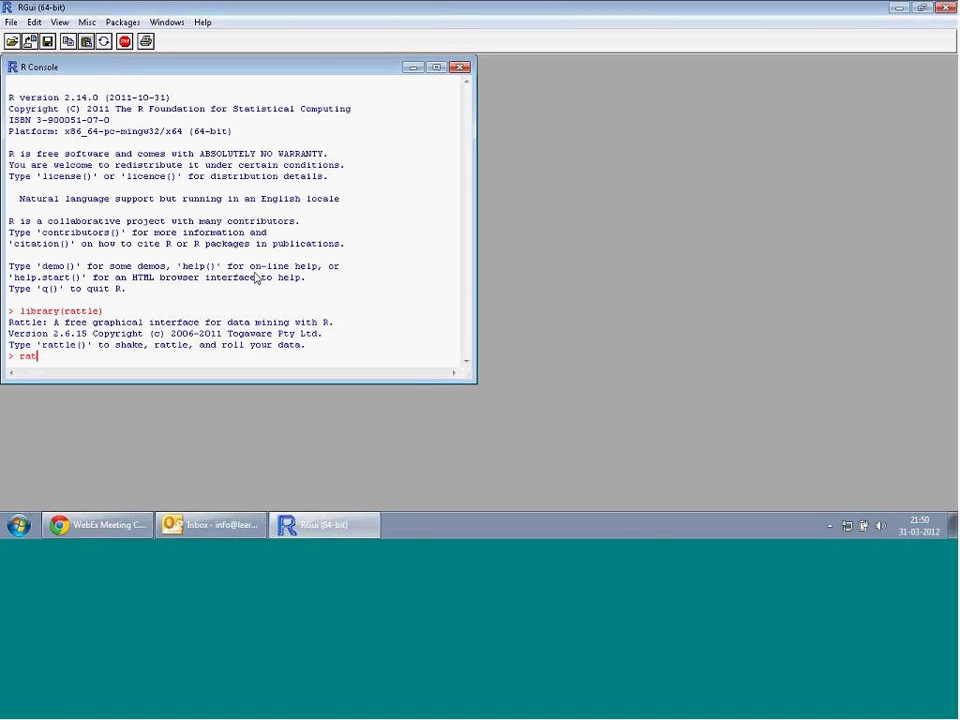
text(())
key(Return)
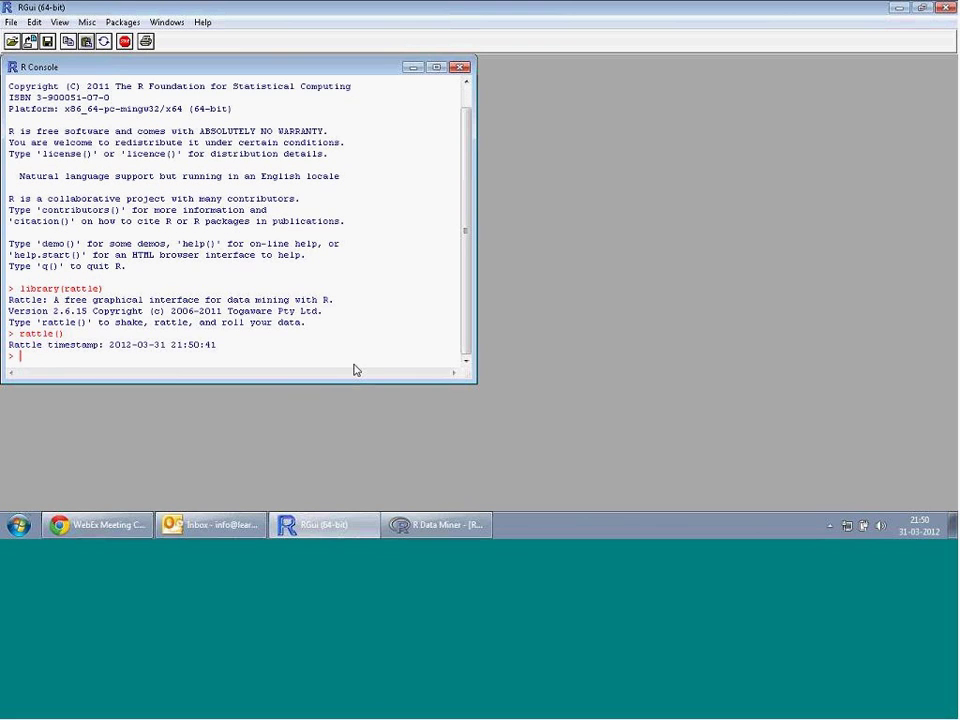
- Maximize the R Console, and bring the R Data Miner window to the front at full size
click(434, 68)
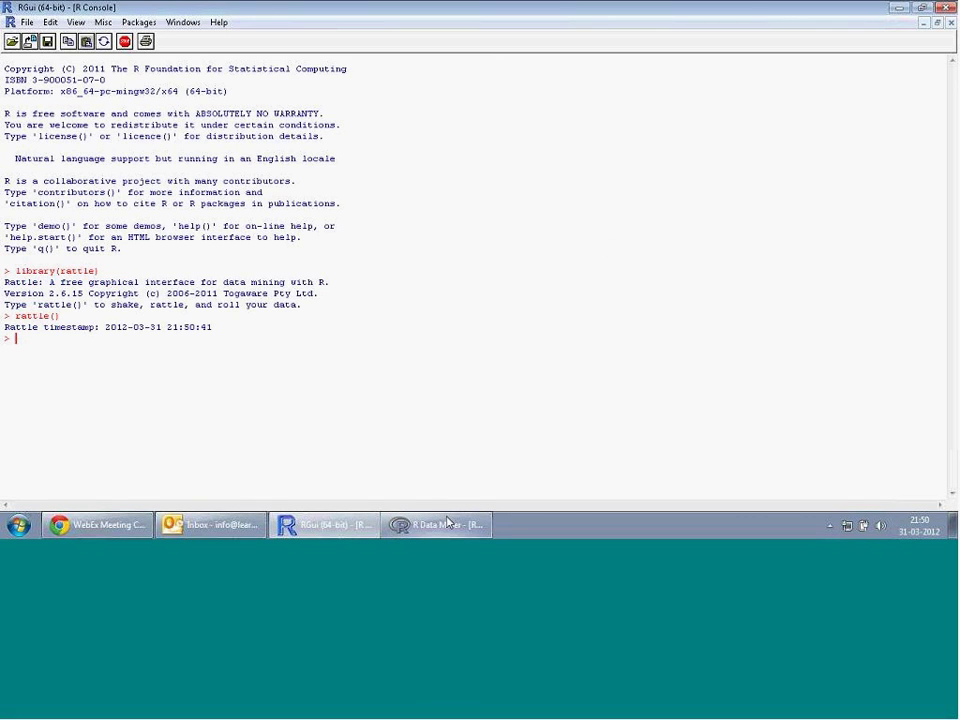
mouse_move(447, 522)
click(420, 532)
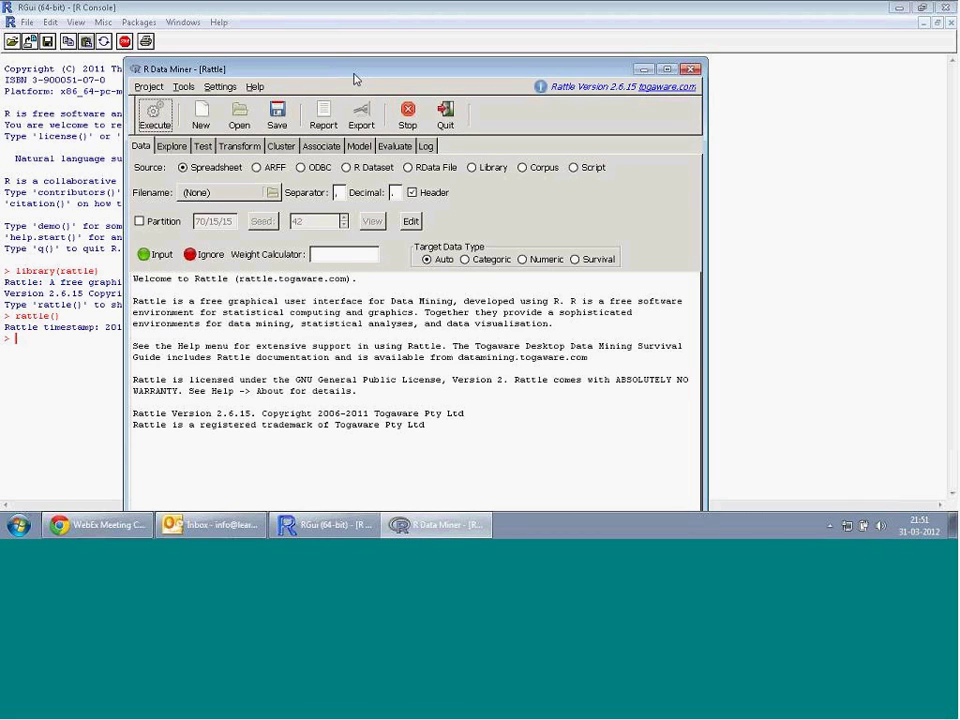
double_click(355, 78)
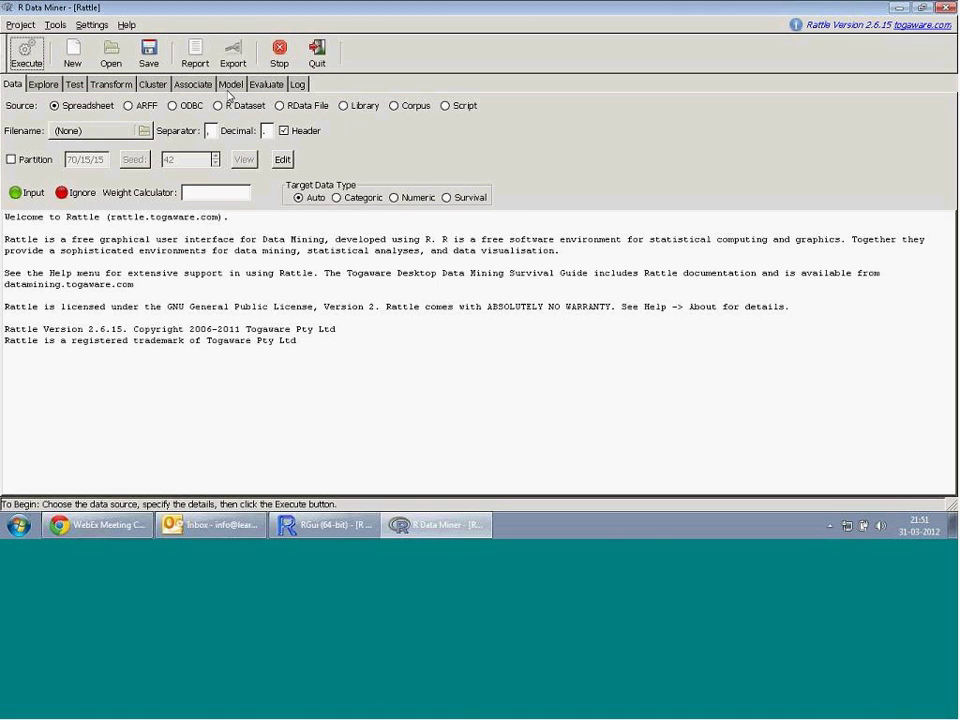
- Load Charles_BookClub.csv from the Desktop folder as the spreadsheet data source
click(120, 137)
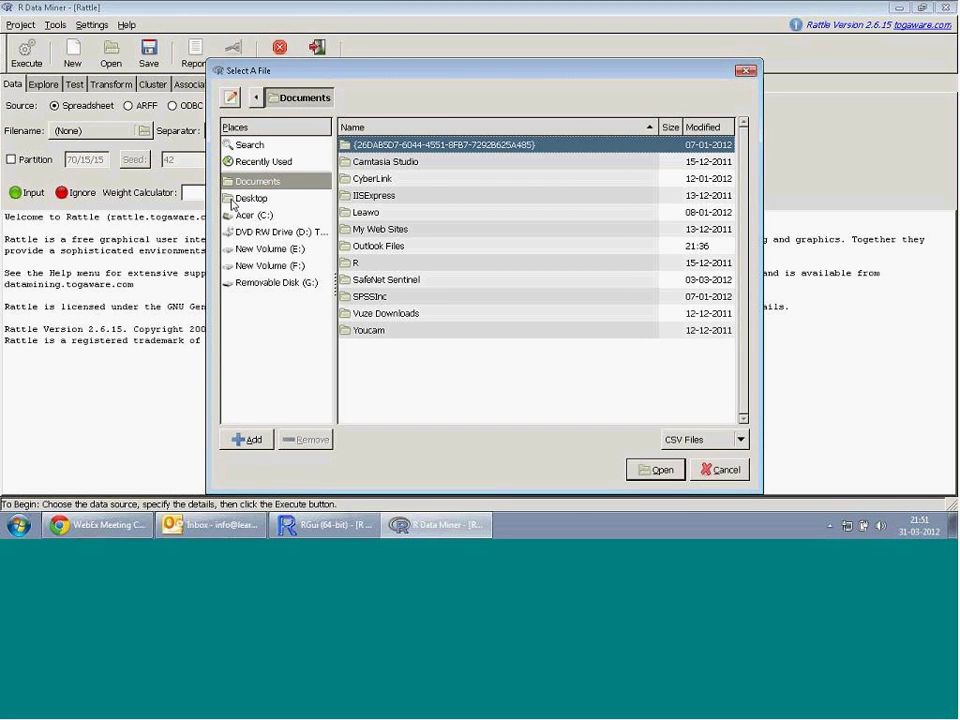
click(232, 200)
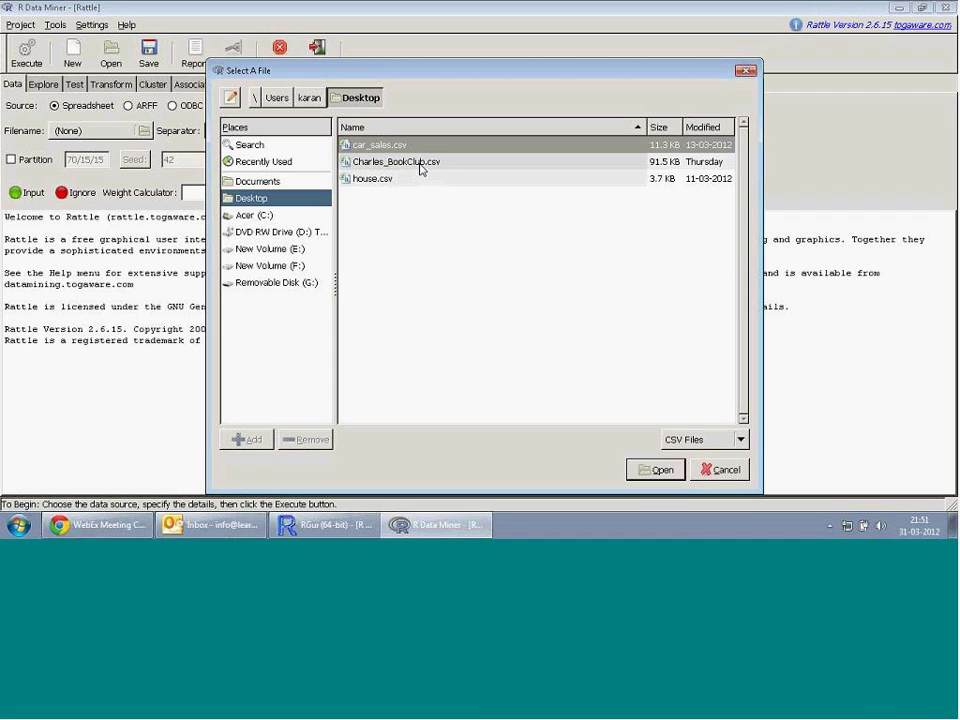
click(421, 167)
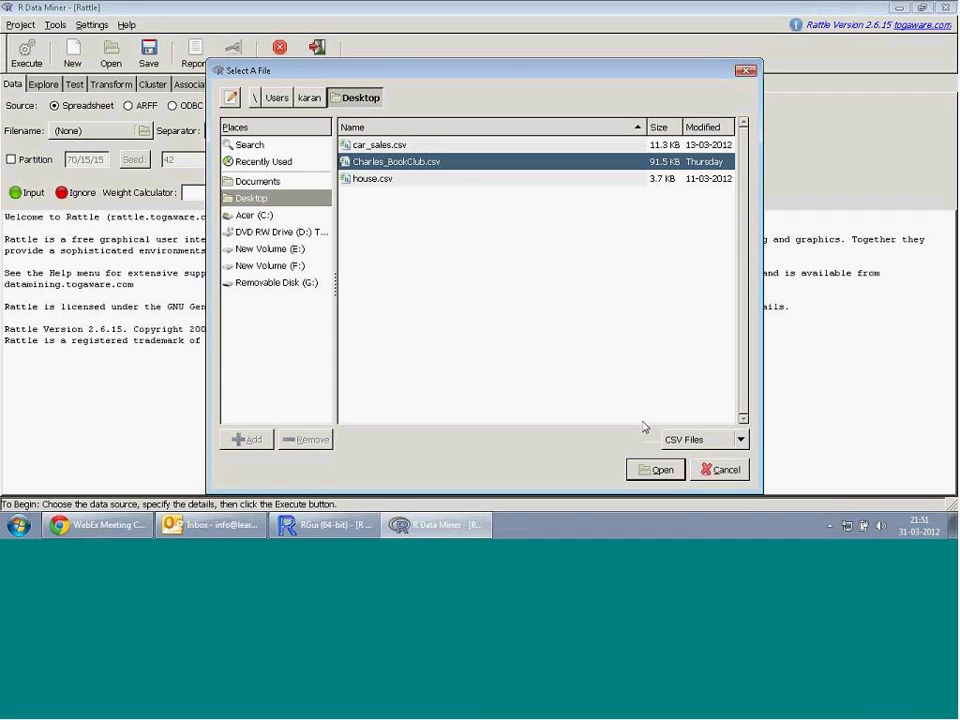
click(655, 470)
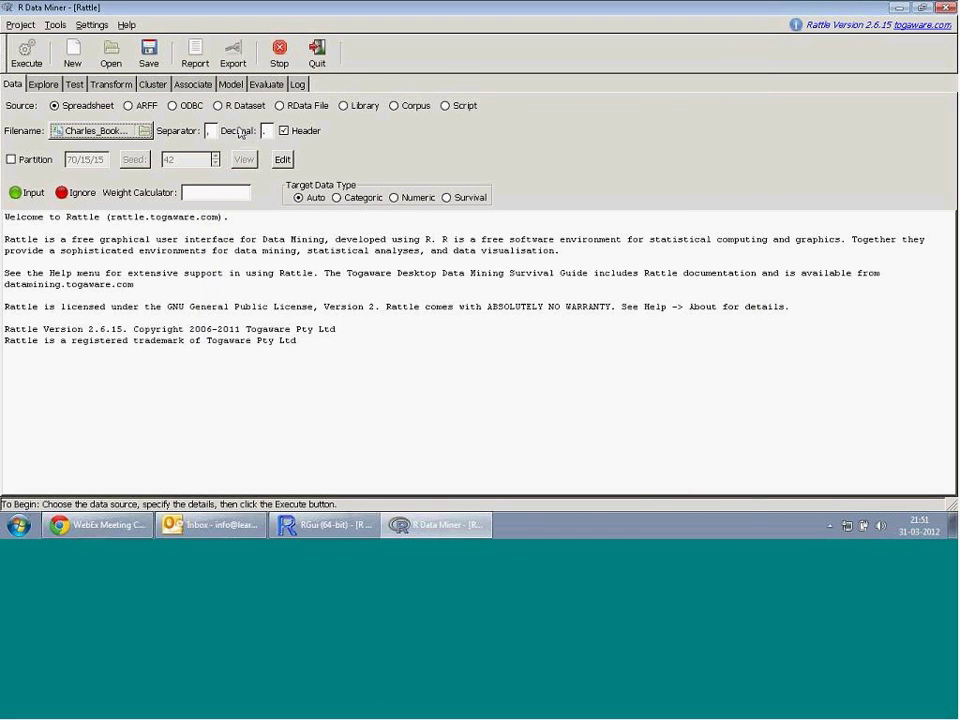
click(30, 52)
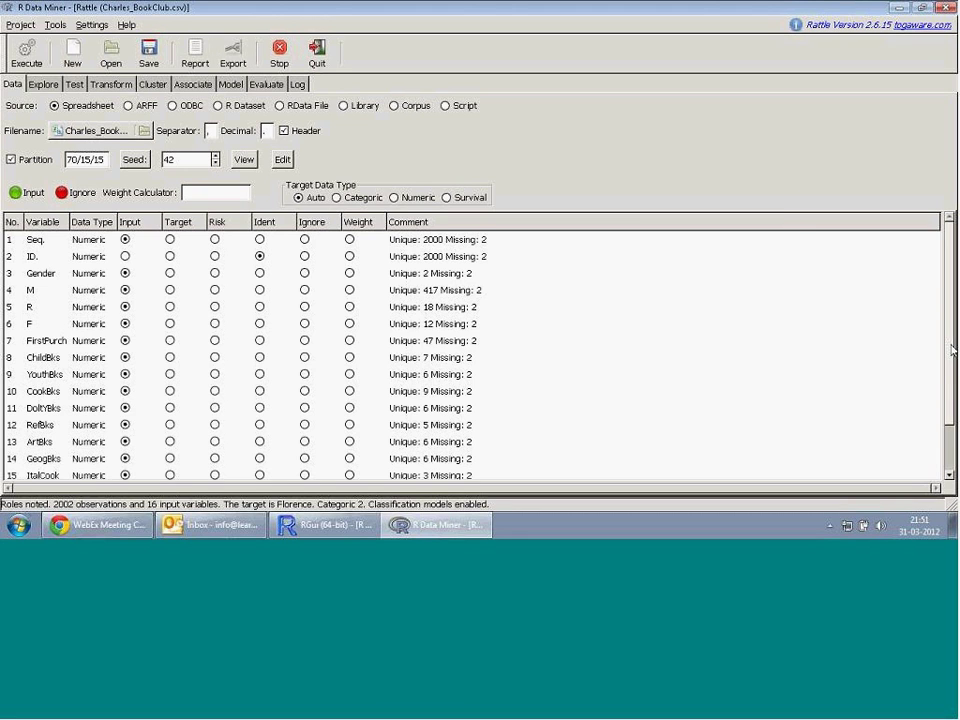
- Go through the variable list and choose Florence as the target variable
scroll(952, 350, down, 1)
scroll(744, 240, up, 1)
drag(953, 302, 953, 357)
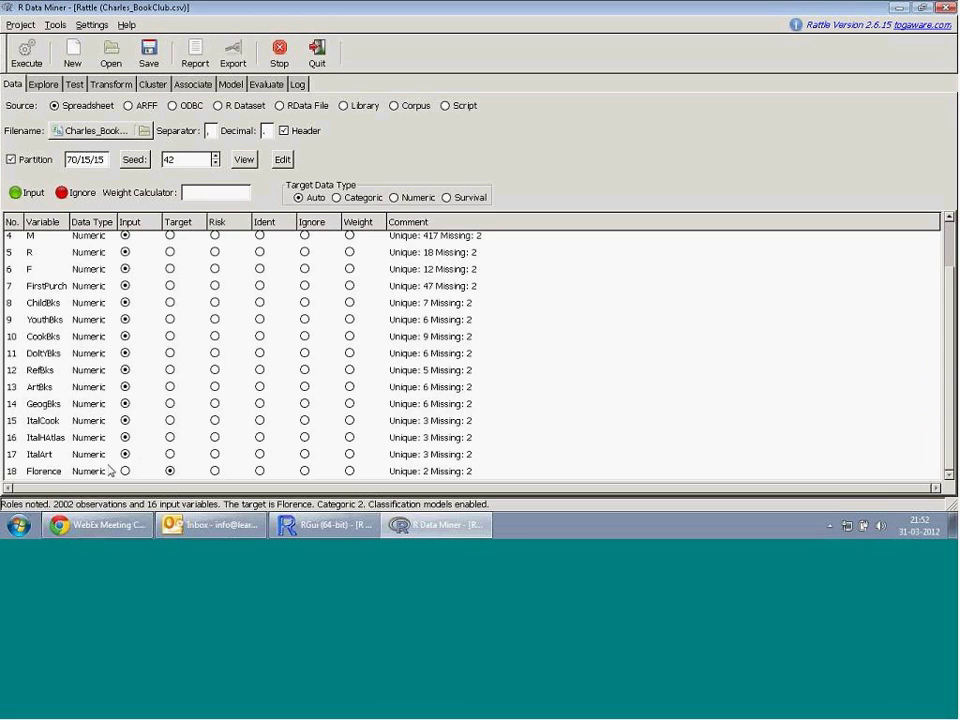
click(172, 472)
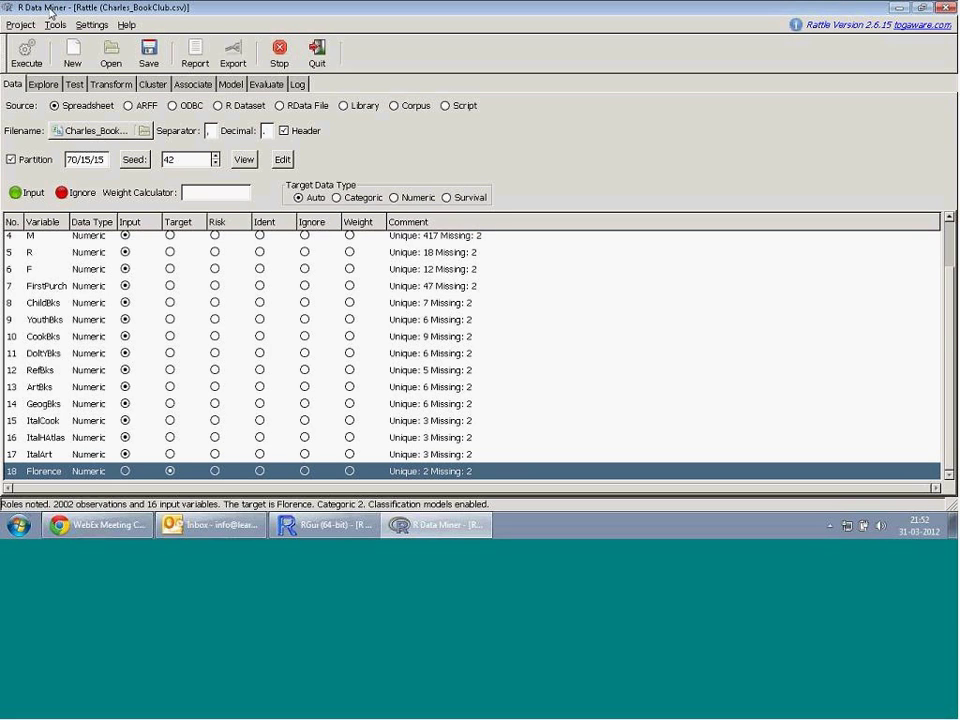
- Set the role of the Seq. variable to Ignore and the role of ID. to Ident
scroll(948, 340, up, 1)
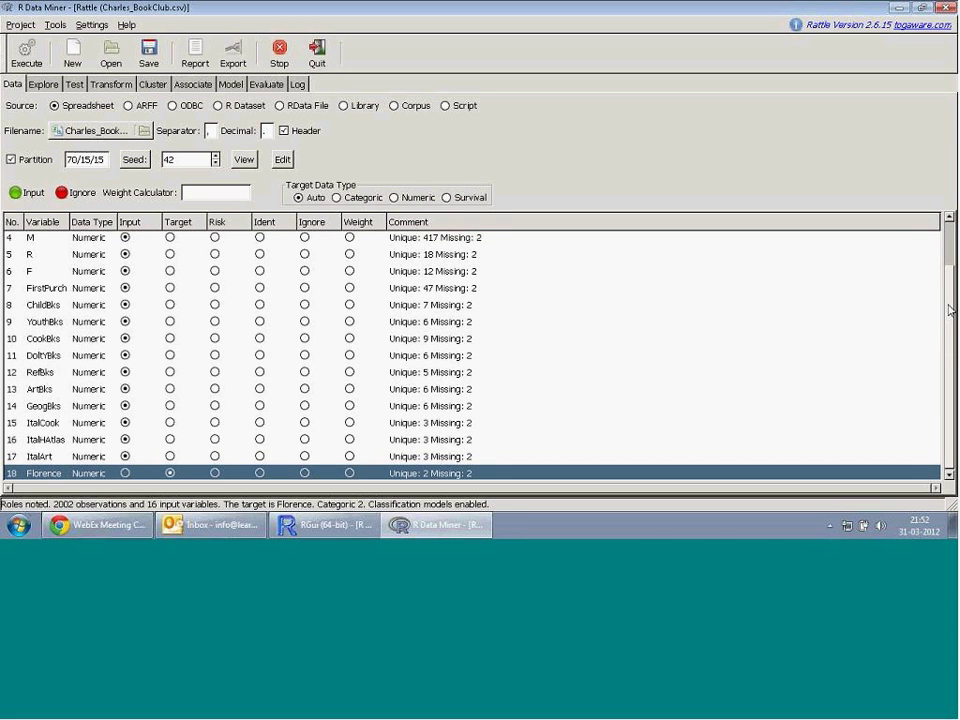
scroll(950, 310, up, 2)
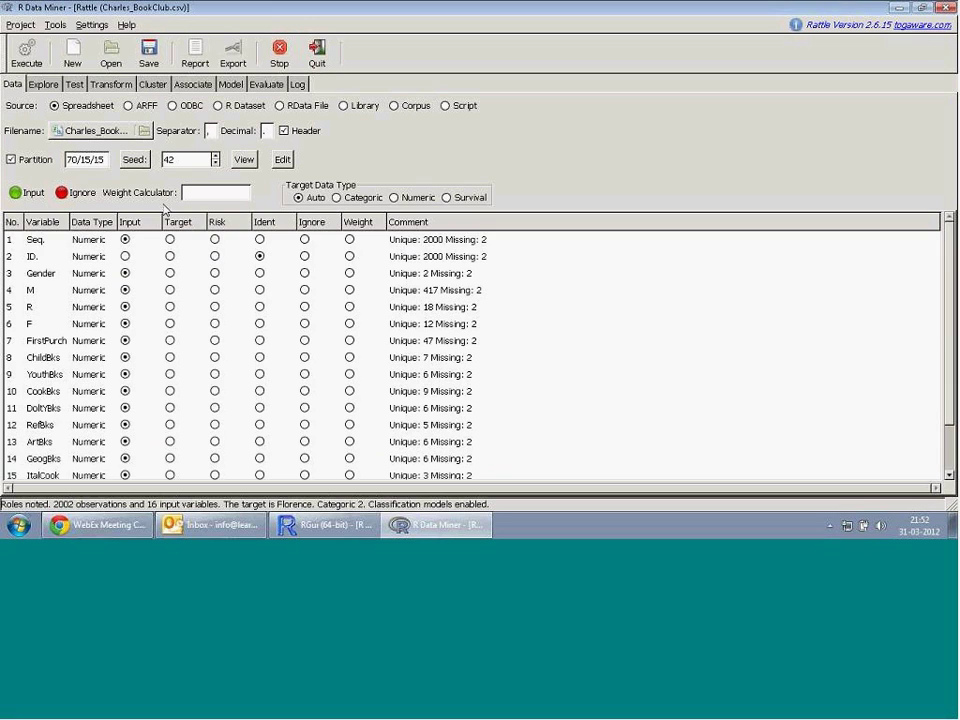
click(62, 242)
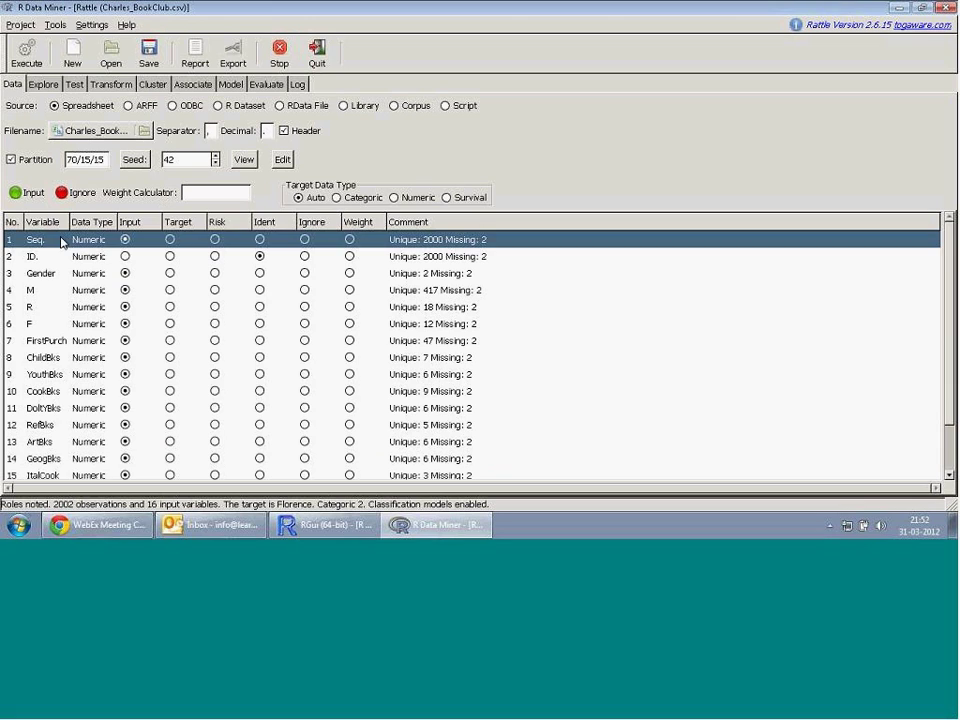
click(125, 240)
click(216, 256)
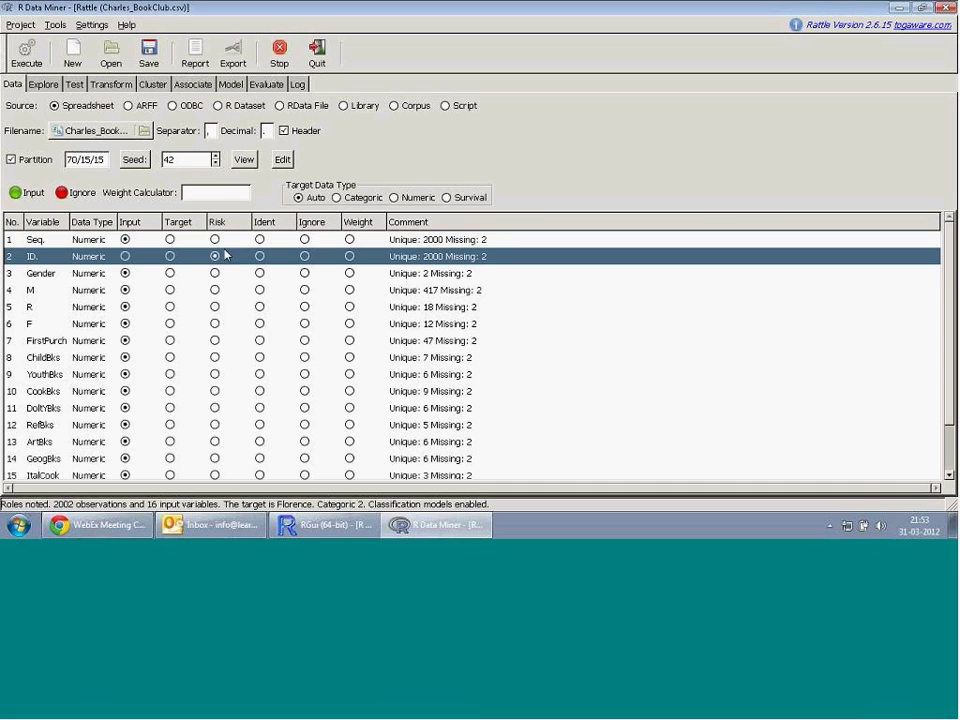
click(259, 256)
click(67, 243)
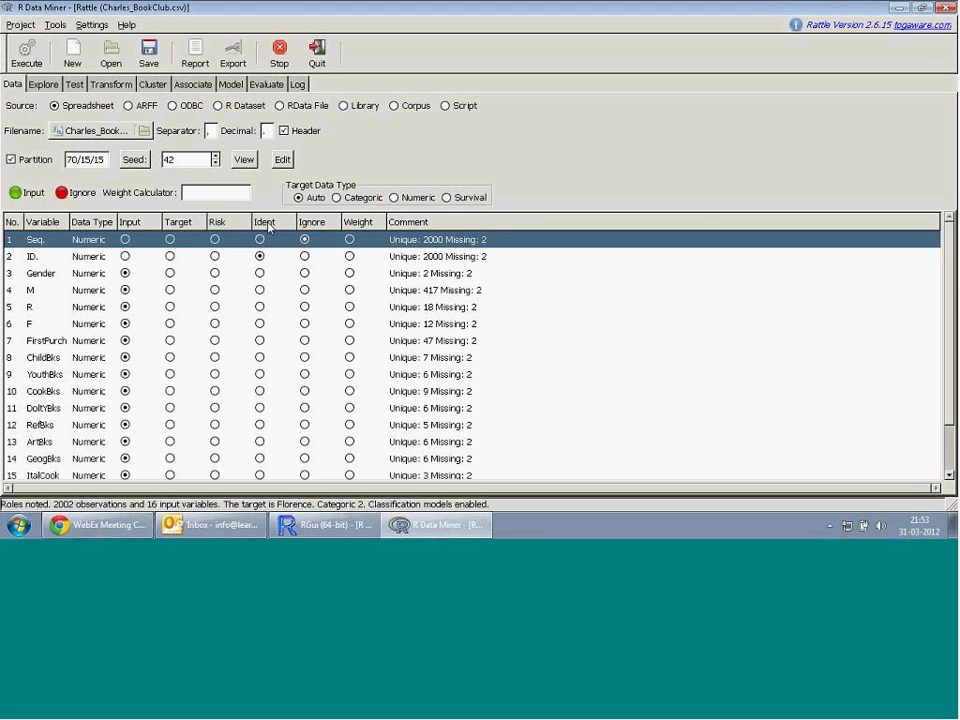
- Set the data partition to 60/40/0 and execute the data setup, then bring up the decision tree model options
drag(100, 159, 64, 160)
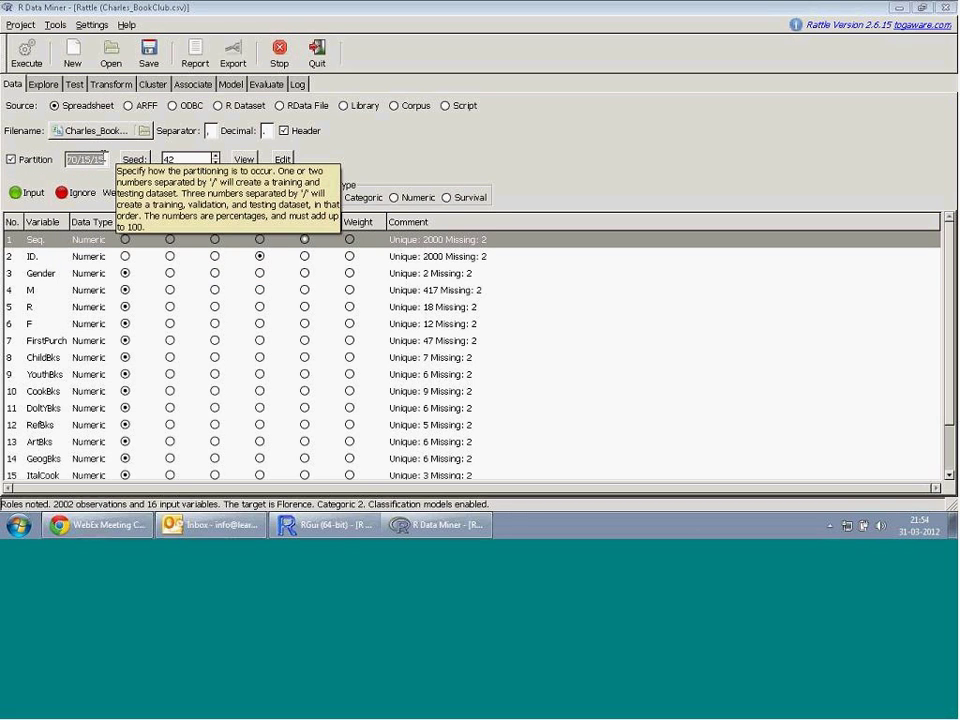
click(104, 158)
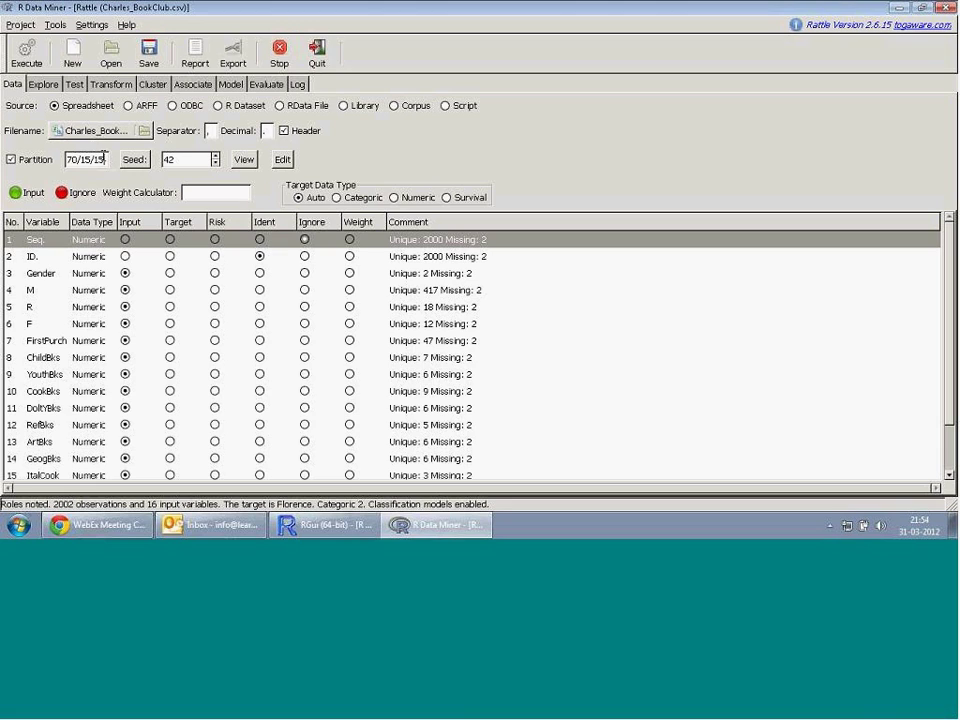
triple_click(104, 157)
text(60/40/0)
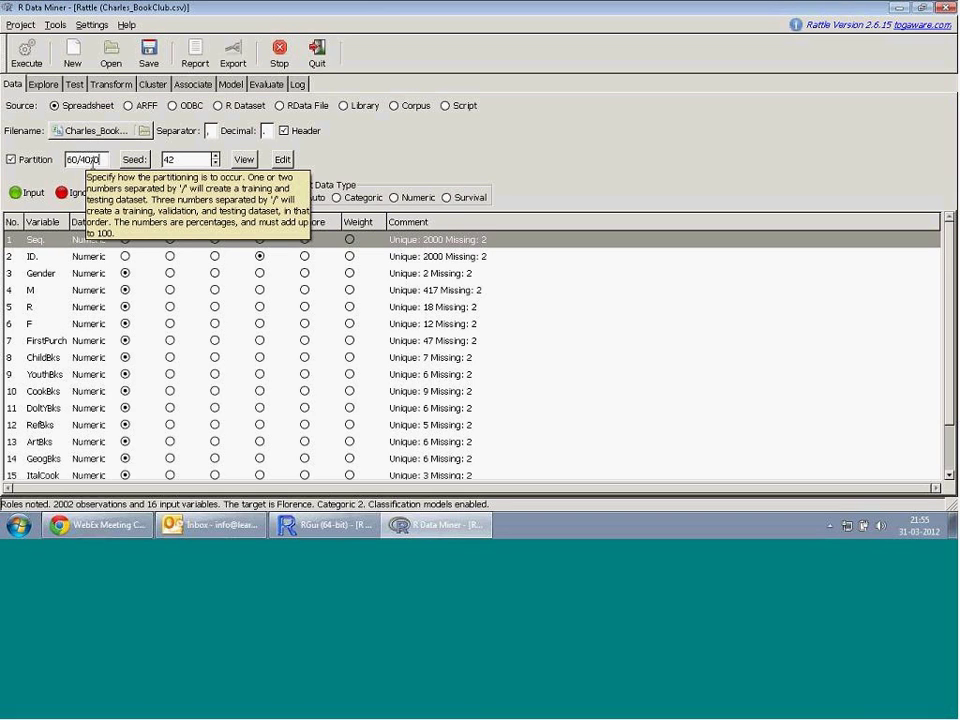
click(26, 52)
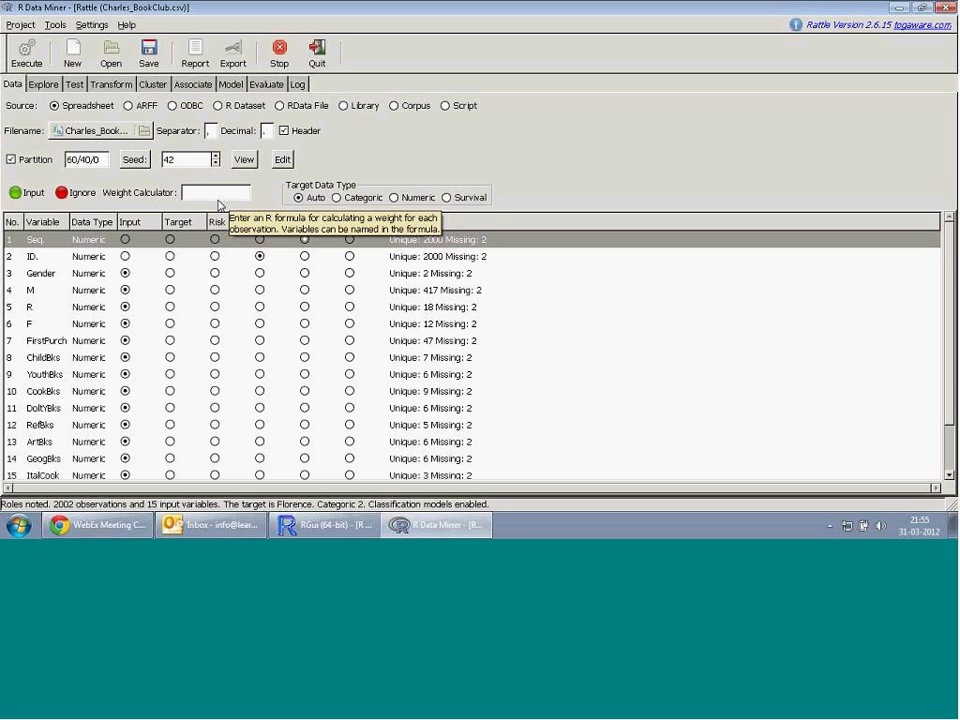
click(231, 85)
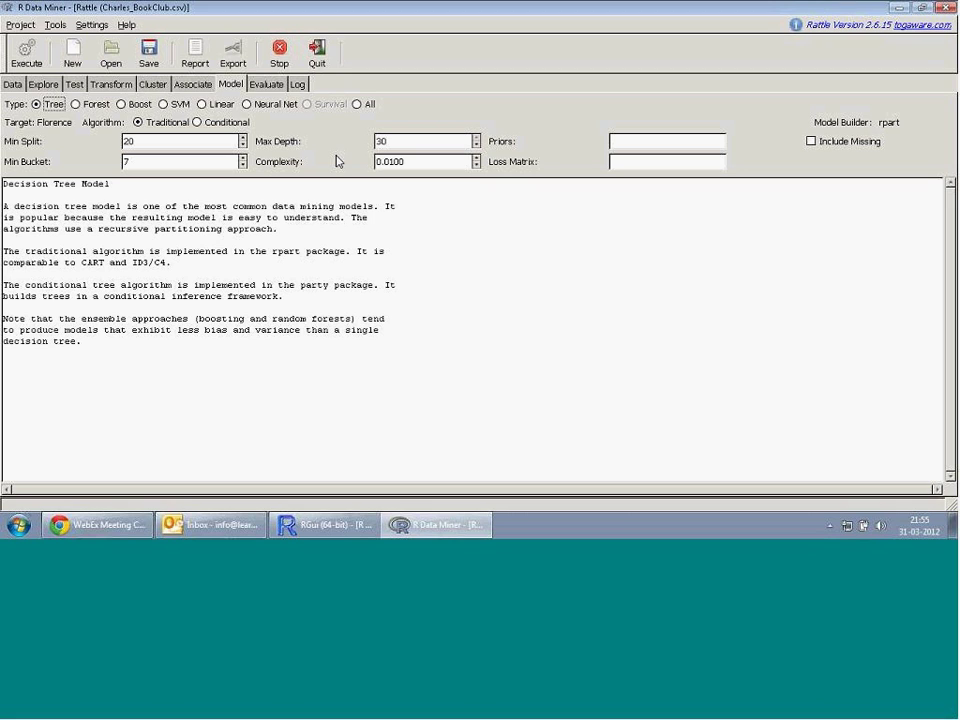
- Build a Linear model of the Logistic kind for the target Florence
click(213, 106)
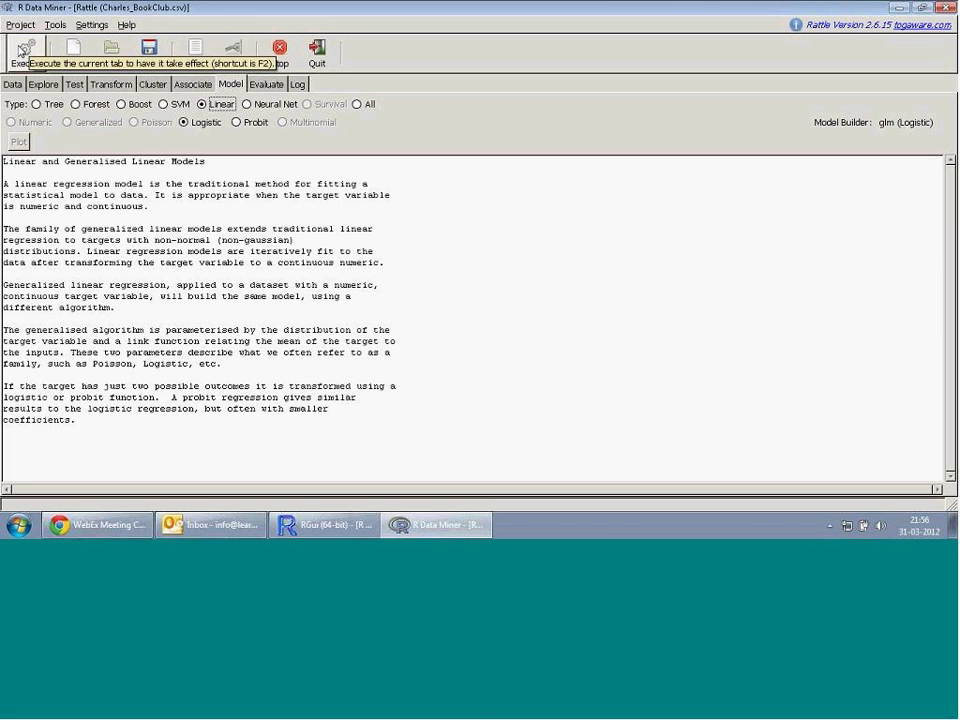
click(23, 49)
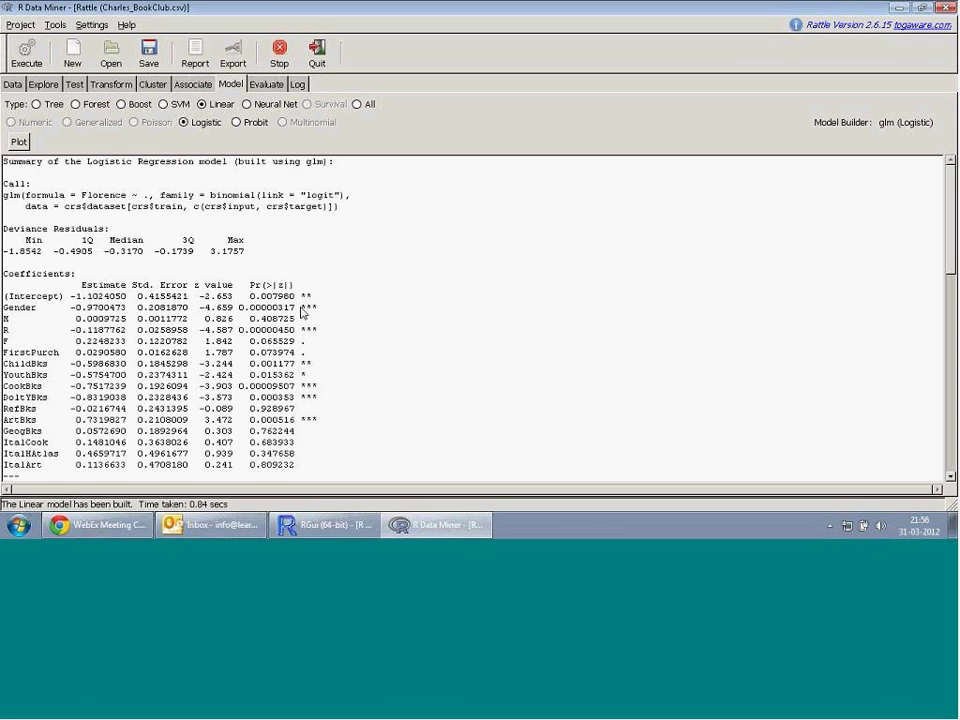
- Examine the model summary: the p-values of Gender and M, the coefficient estimates and the ANOVA table
drag(301, 309, 243, 310)
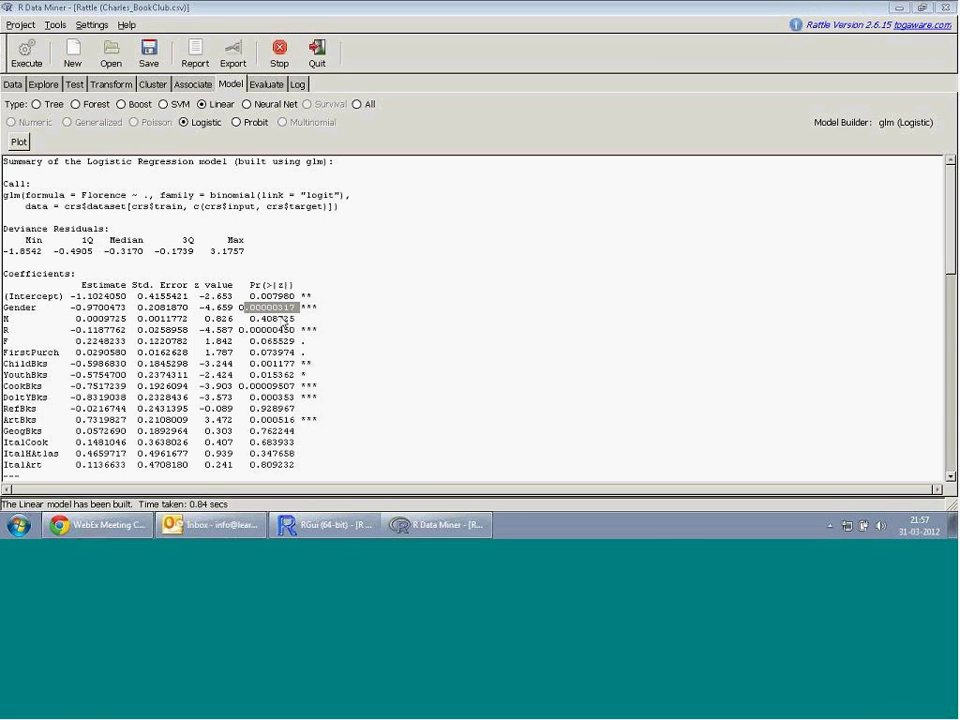
drag(295, 318, 253, 322)
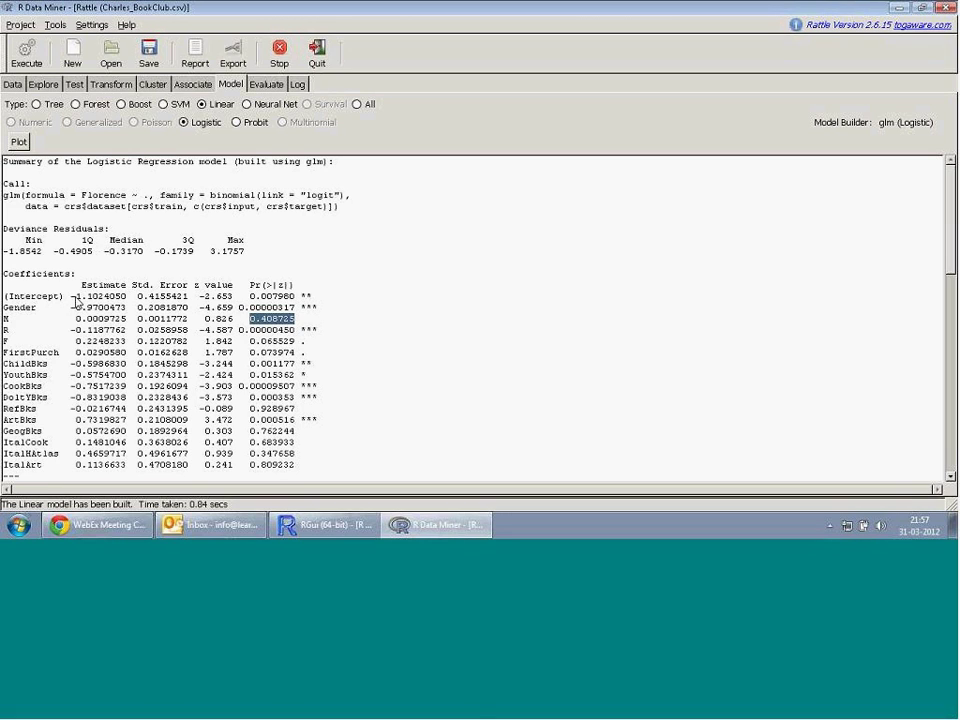
drag(233, 320, 70, 320)
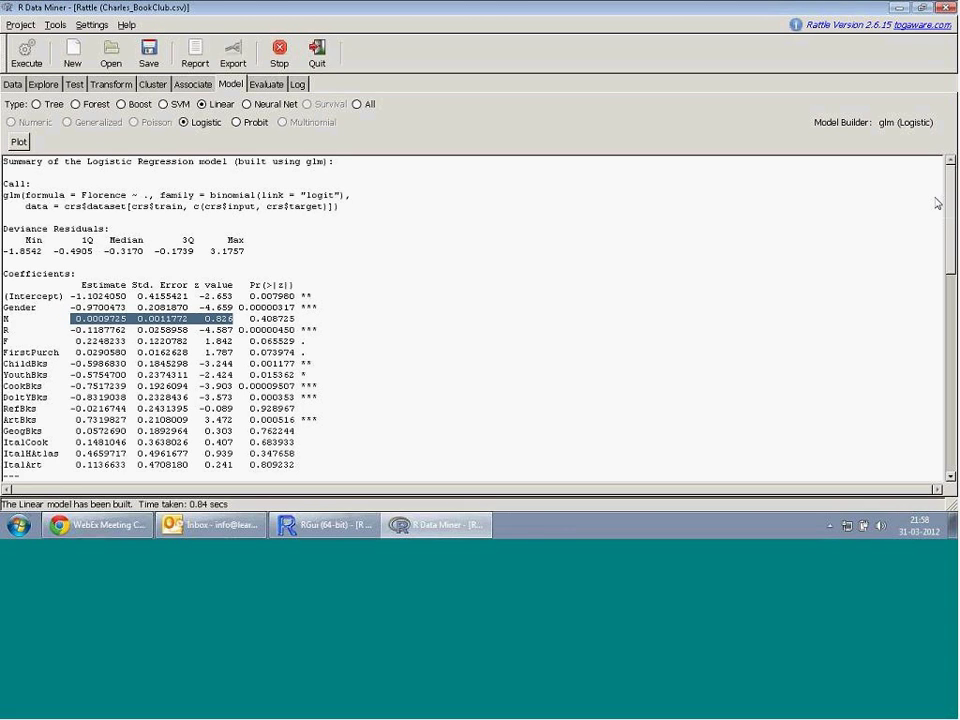
scroll(475, 315, down, 3)
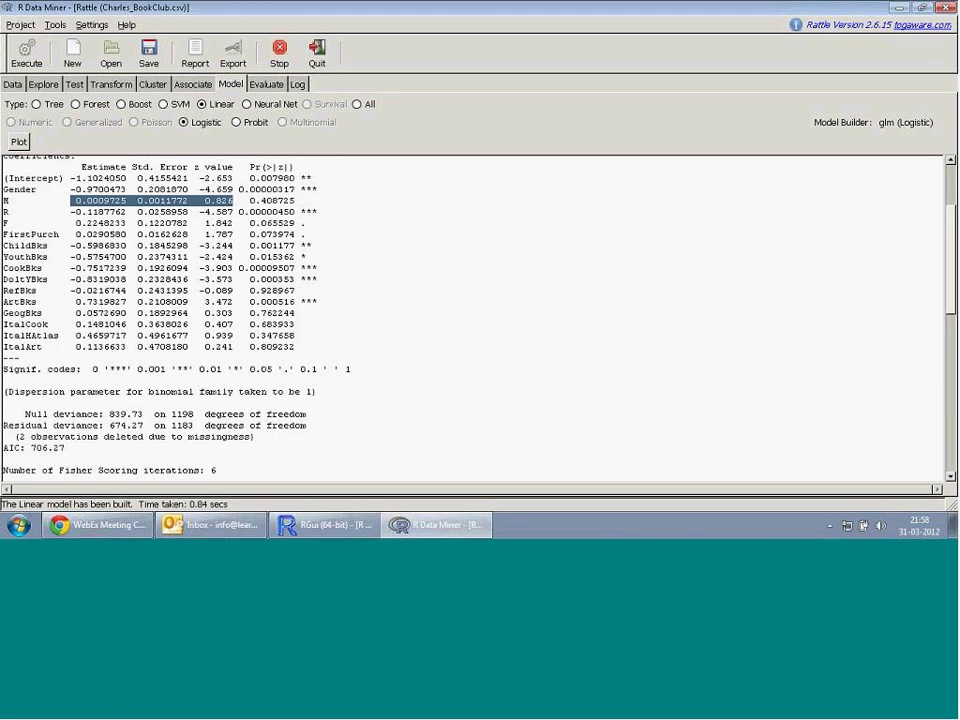
scroll(475, 315, down, 5)
scroll(475, 315, down, 1)
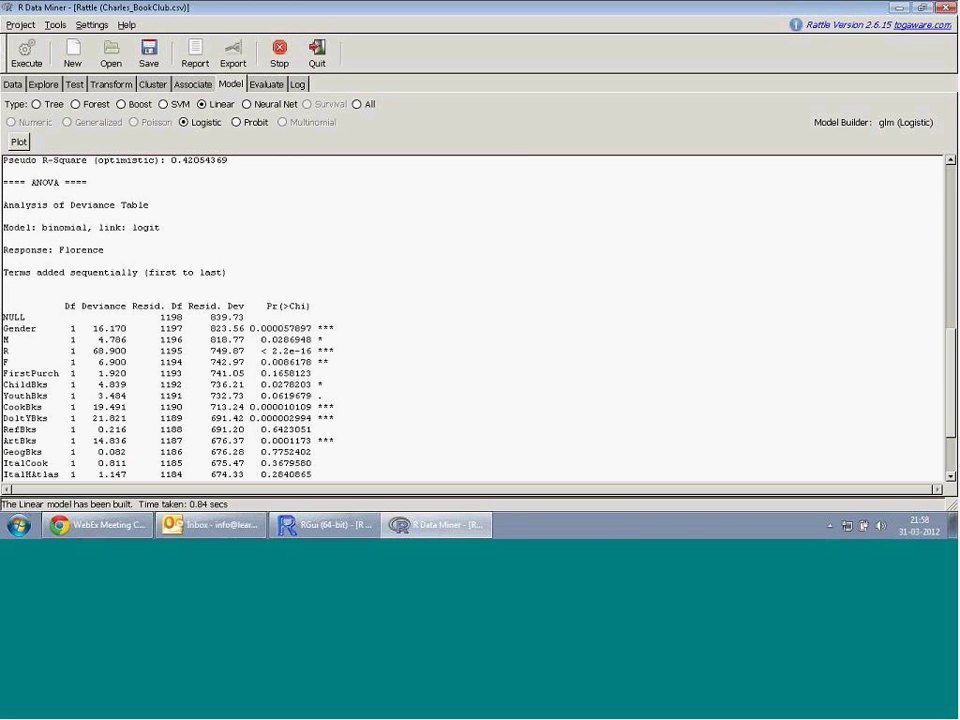
drag(952, 348, 952, 248)
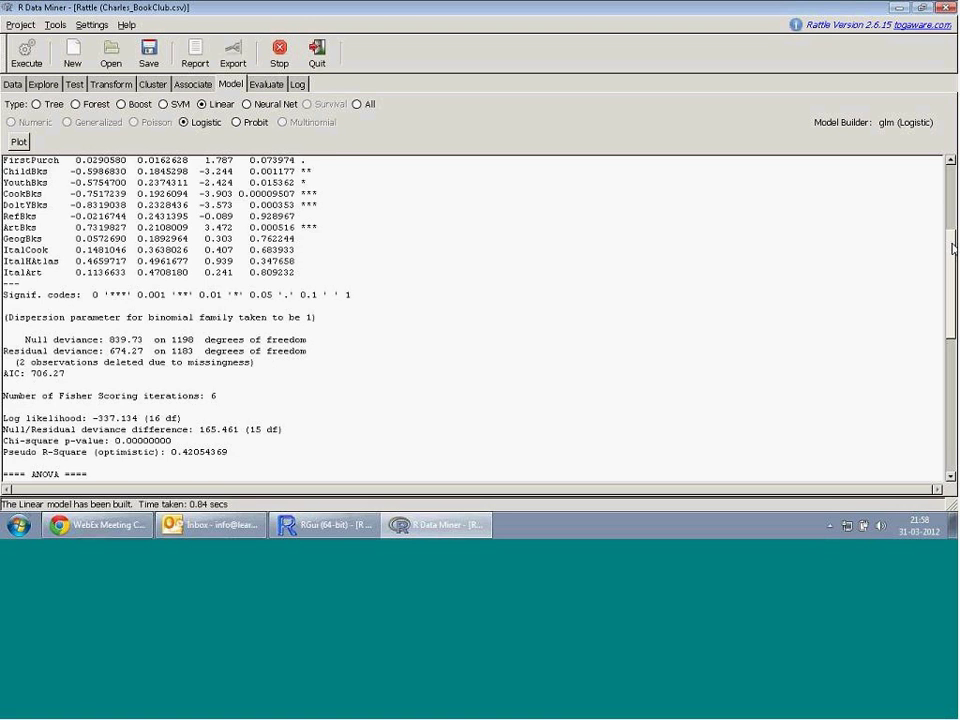
scroll(952, 248, up, 4)
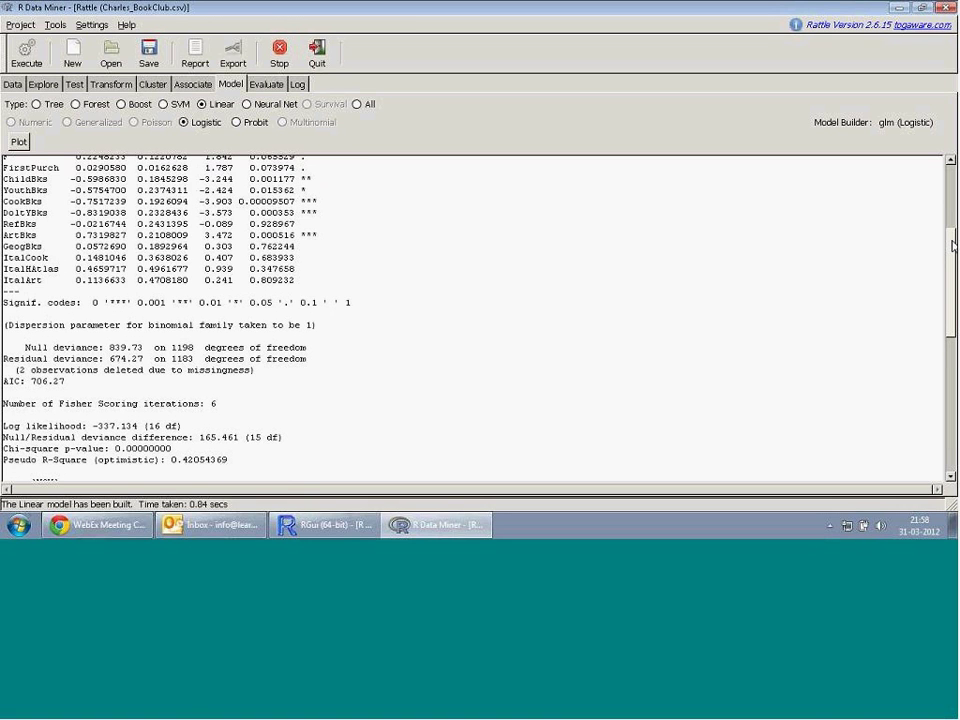
drag(72, 267, 232, 267)
scroll(475, 315, up, 2)
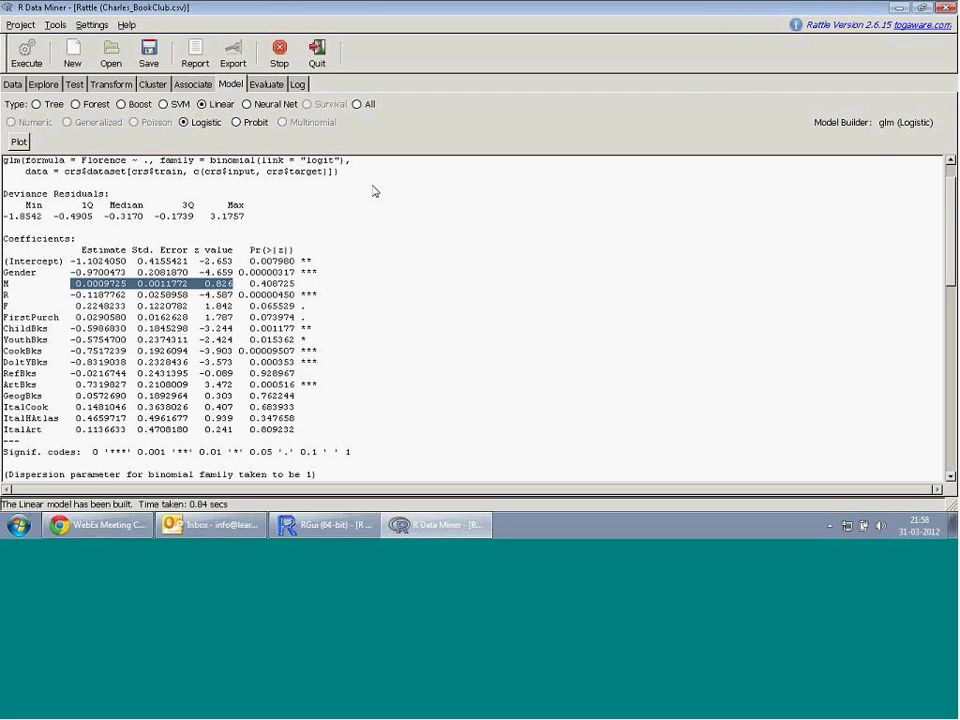
click(87, 272)
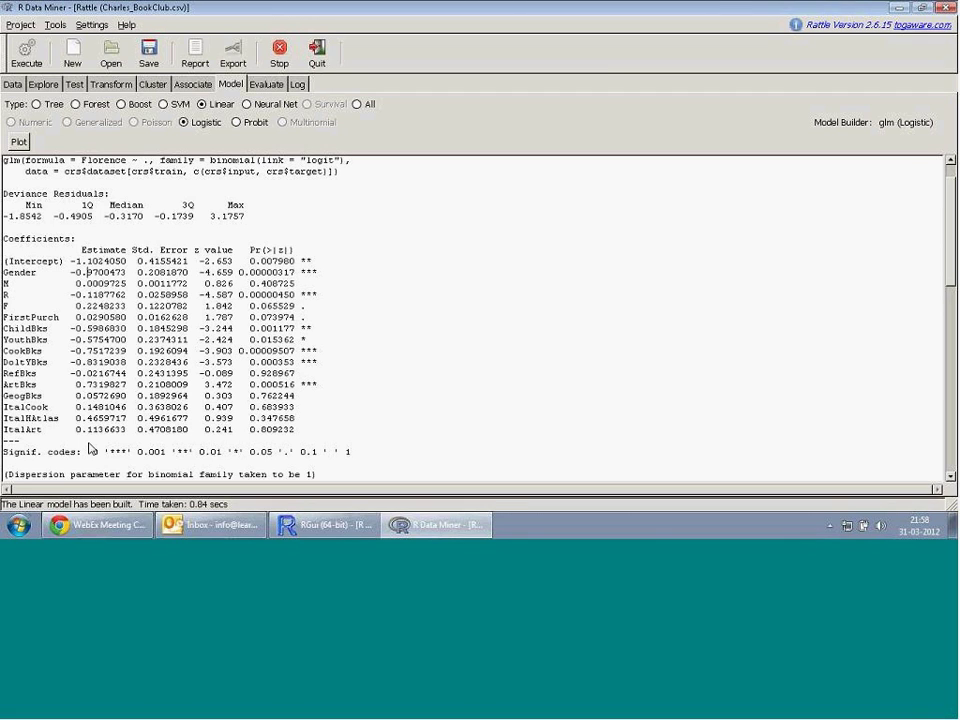
- Launch Paint with a blank canvas for handwritten notes
key(super+r)
text(ms)
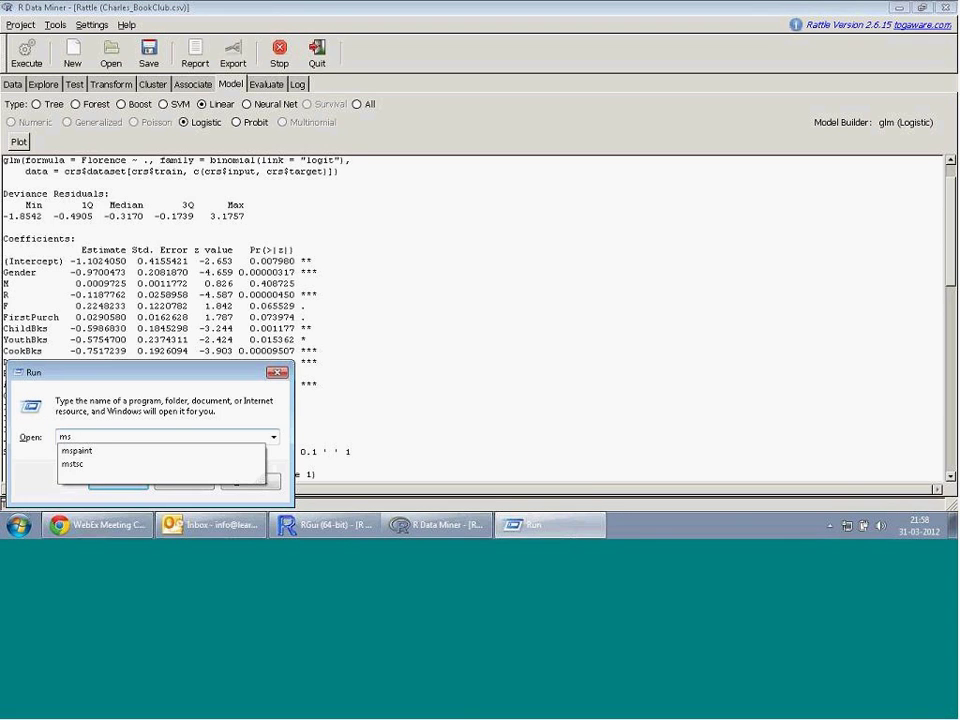
key(Return)
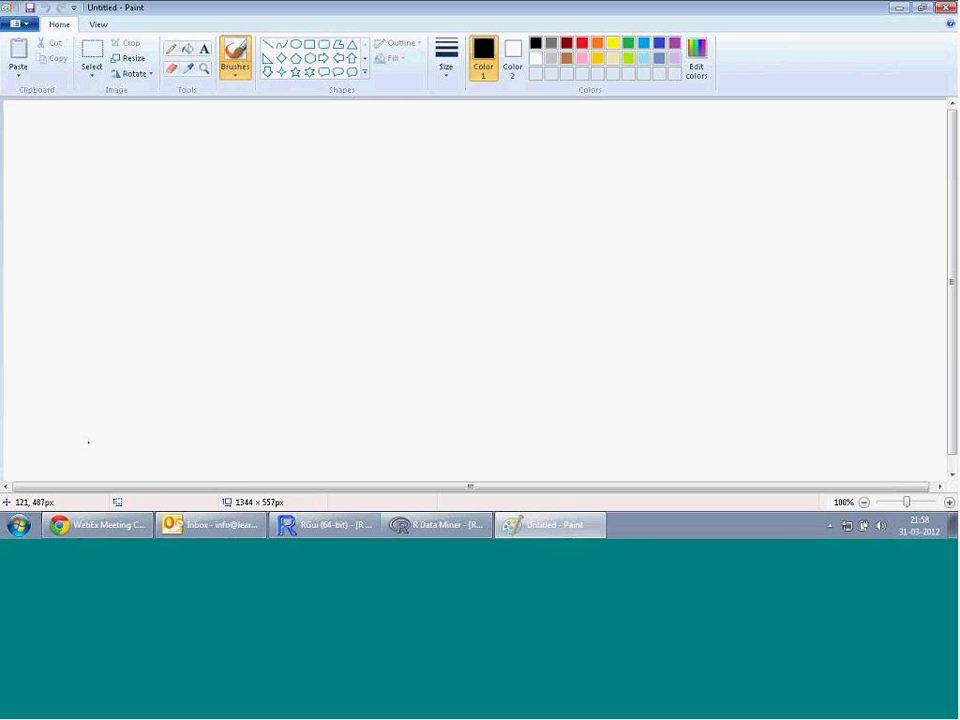
mouse_move(236, 185)
mouse_down()
mouse_move(251, 192)
mouse_move(253, 236)
mouse_up()
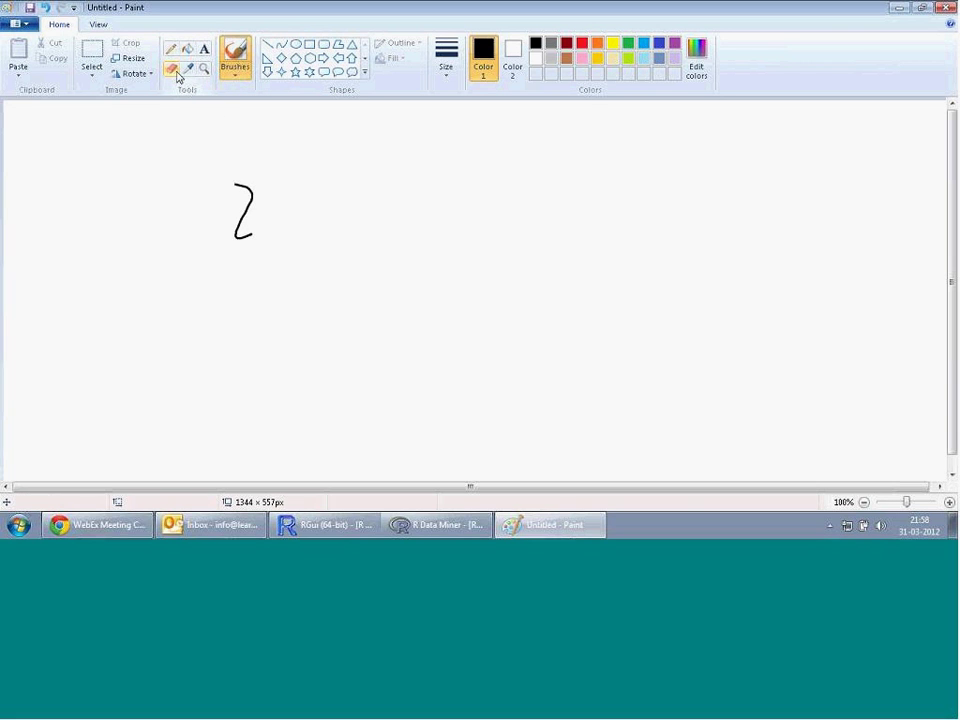
click(172, 69)
mouse_move(237, 184)
mouse_down()
mouse_move(246, 182)
mouse_move(255, 214)
mouse_move(231, 244)
mouse_move(253, 184)
mouse_up()
- Handwrite the equation Z = m1x1 + m2x2 + ... + mnxn + C with the pencil and draw a loop around it
click(171, 48)
click(195, 169)
drag(194, 168, 224, 193)
mouse_move(248, 173)
mouse_down()
mouse_move(250, 183)
mouse_move(321, 156)
mouse_move(368, 160)
mouse_move(367, 171)
mouse_move(392, 160)
mouse_up()
mouse_move(387, 155)
mouse_down()
mouse_move(387, 165)
mouse_move(420, 158)
mouse_move(434, 167)
mouse_up()
drag(438, 160, 461, 168)
drag(464, 162, 556, 157)
click(531, 158)
drag(563, 156, 577, 155)
click(596, 151)
drag(581, 154, 672, 158)
mouse_move(671, 142)
mouse_down()
mouse_move(657, 158)
mouse_move(720, 147)
mouse_up()
mouse_move(710, 140)
mouse_down()
mouse_move(710, 156)
mouse_move(762, 153)
mouse_move(332, 251)
mouse_move(153, 237)
mouse_move(188, 167)
mouse_move(753, 111)
mouse_move(770, 128)
mouse_up()
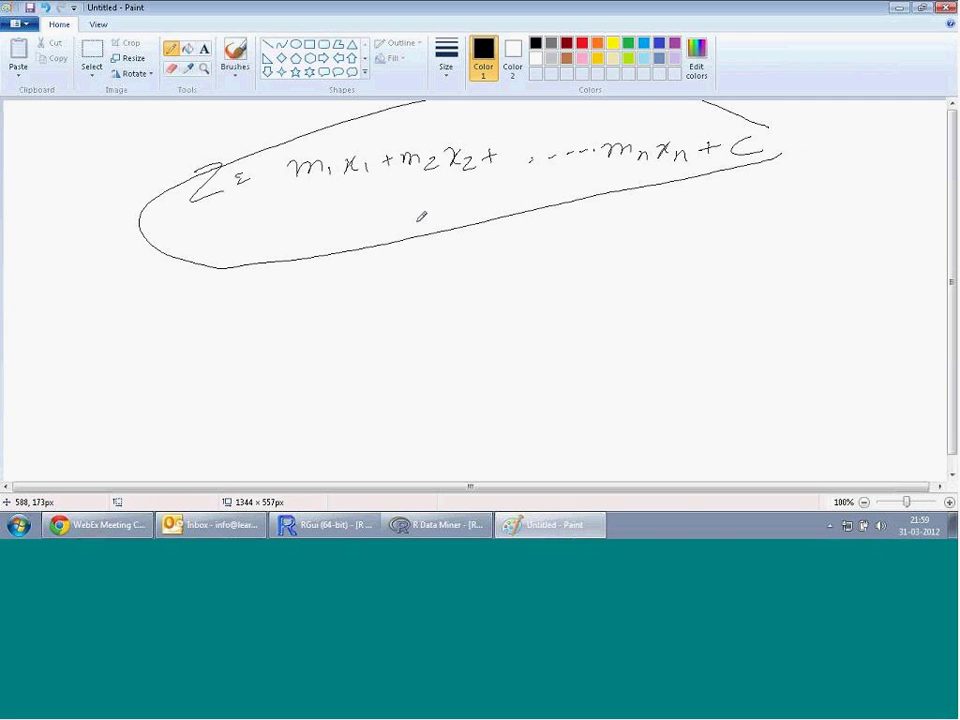
- Draw lines from the m terms to a common point and label them Estimates | Beta | Coeffic. underneath
drag(315, 188, 380, 212)
drag(405, 168, 390, 207)
drag(590, 157, 405, 213)
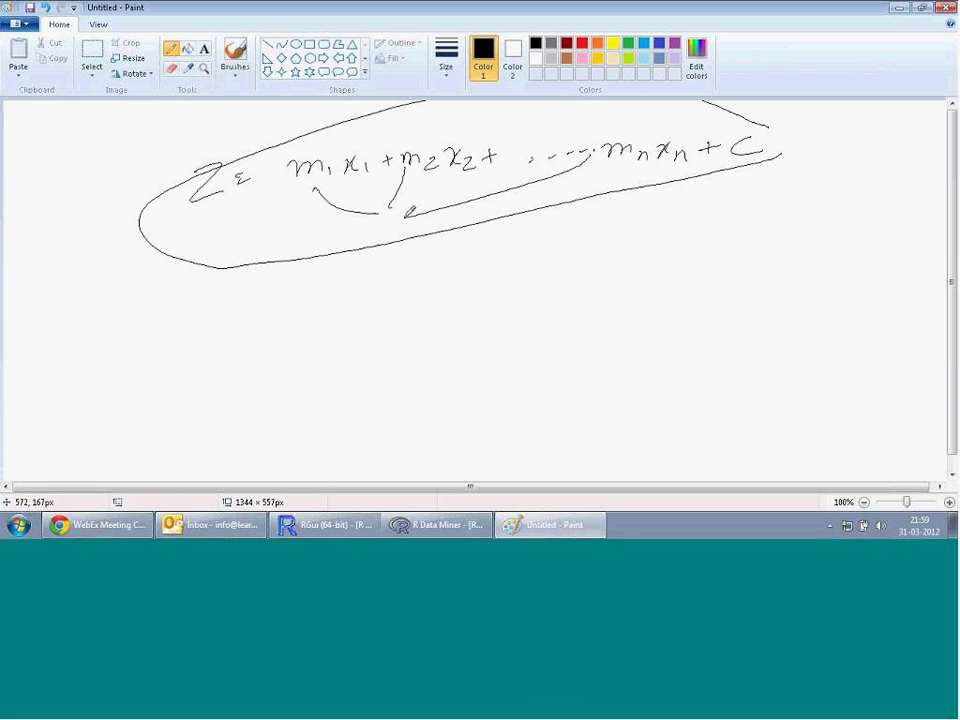
mouse_move(353, 232)
mouse_down()
mouse_move(354, 257)
mouse_move(452, 230)
mouse_move(467, 236)
mouse_move(374, 239)
mouse_up()
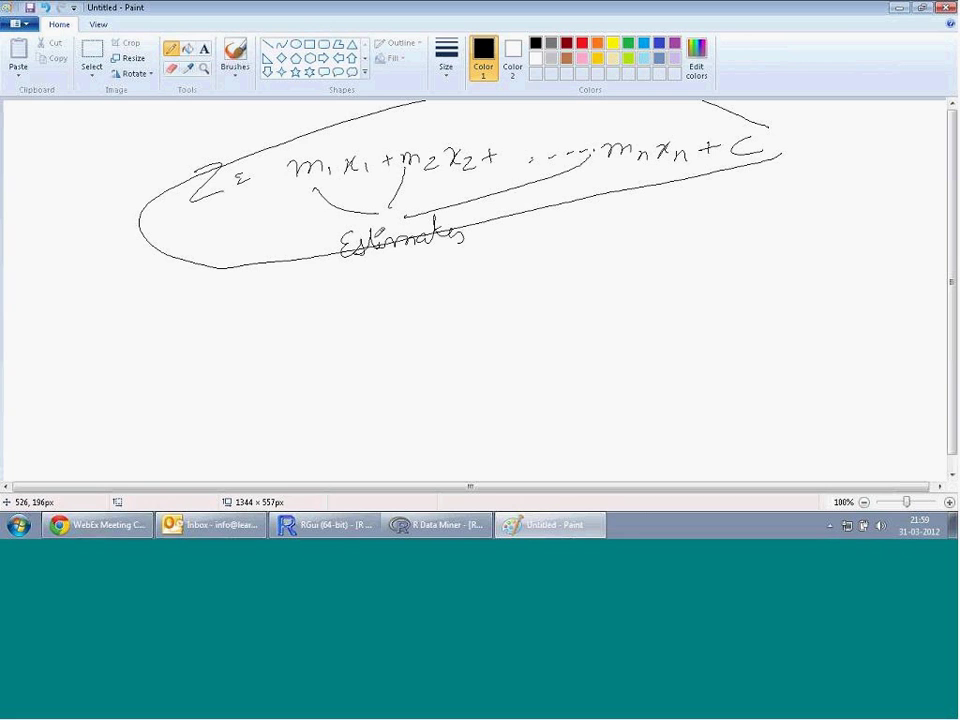
mouse_move(460, 203)
mouse_down()
mouse_move(470, 250)
mouse_move(497, 227)
mouse_move(502, 237)
mouse_move(526, 222)
mouse_move(511, 216)
mouse_move(548, 256)
mouse_move(562, 201)
mouse_move(604, 234)
mouse_move(632, 216)
mouse_up()
click(679, 199)
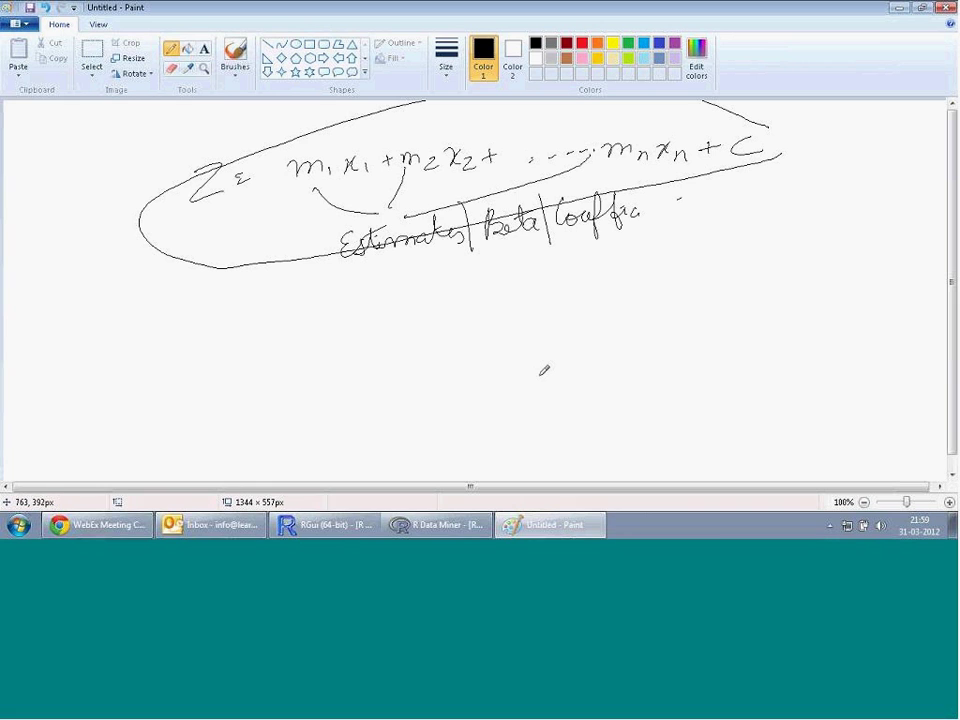
- Switch back to Rattle and point out the Estimate column in the coefficients table
click(444, 527)
drag(76, 261, 72, 296)
double_click(100, 250)
drag(100, 258, 295, 252)
click(109, 252)
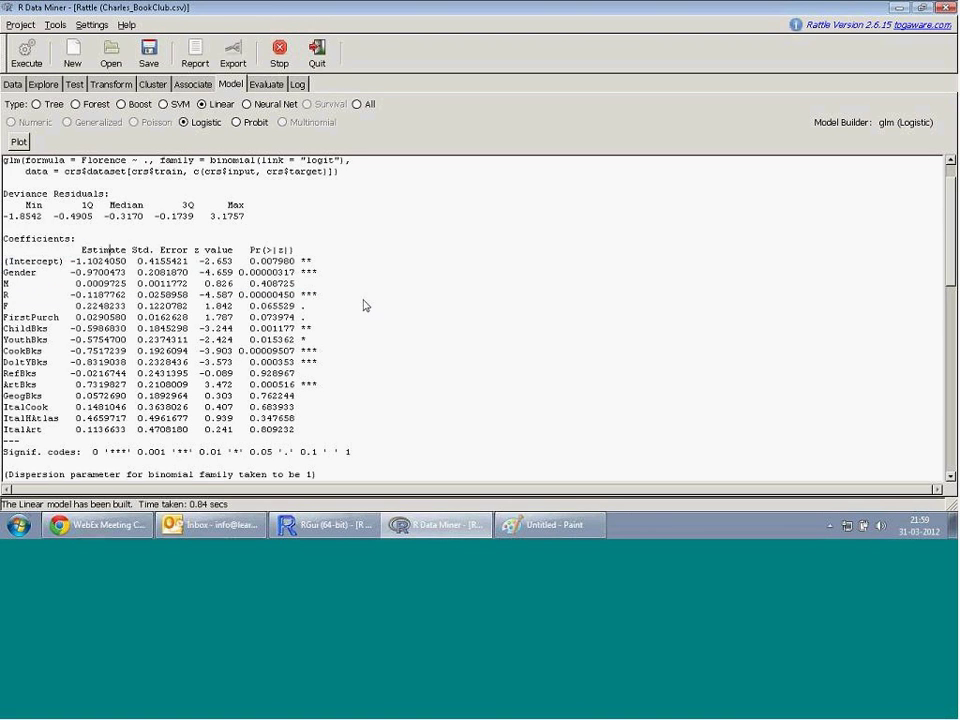
- Return to Paint, write P = e^Z / (1 + e^Z) below the equation and log[P/1-P] = in front of Z
click(585, 522)
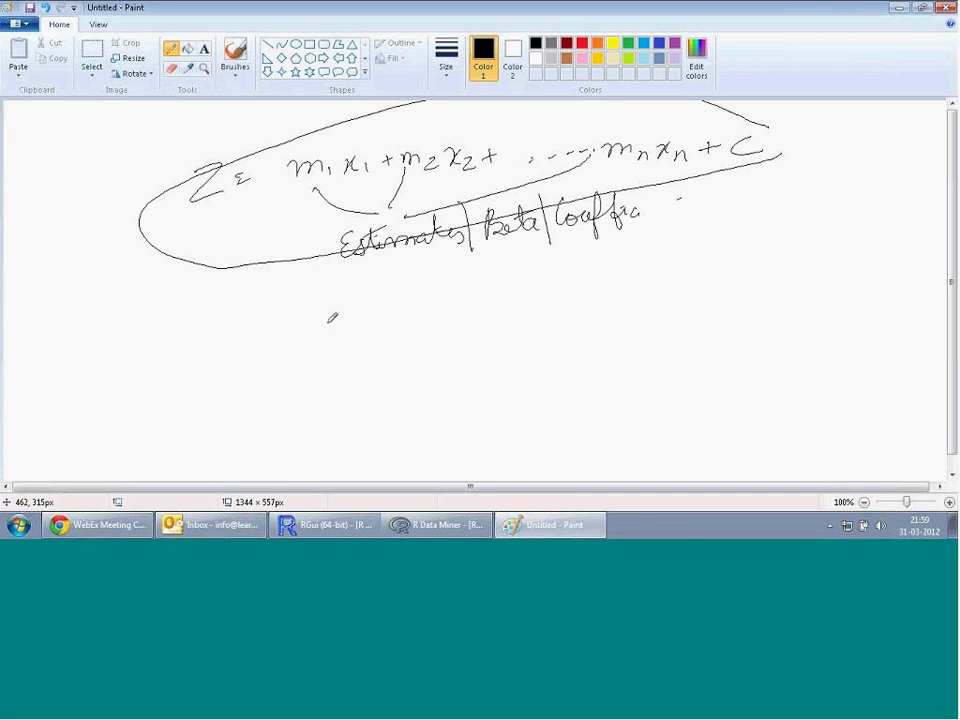
mouse_move(284, 296)
mouse_down()
mouse_move(298, 312)
mouse_move(327, 315)
mouse_up()
click(314, 316)
drag(310, 329, 328, 324)
mouse_move(372, 320)
mouse_down()
mouse_move(386, 324)
mouse_move(404, 291)
mouse_move(394, 304)
mouse_move(418, 297)
mouse_up()
mouse_move(378, 326)
mouse_down()
mouse_move(413, 338)
mouse_move(365, 375)
mouse_move(383, 364)
mouse_up()
mouse_move(375, 358)
mouse_down()
mouse_move(376, 374)
mouse_move(408, 358)
mouse_up()
drag(363, 396, 452, 355)
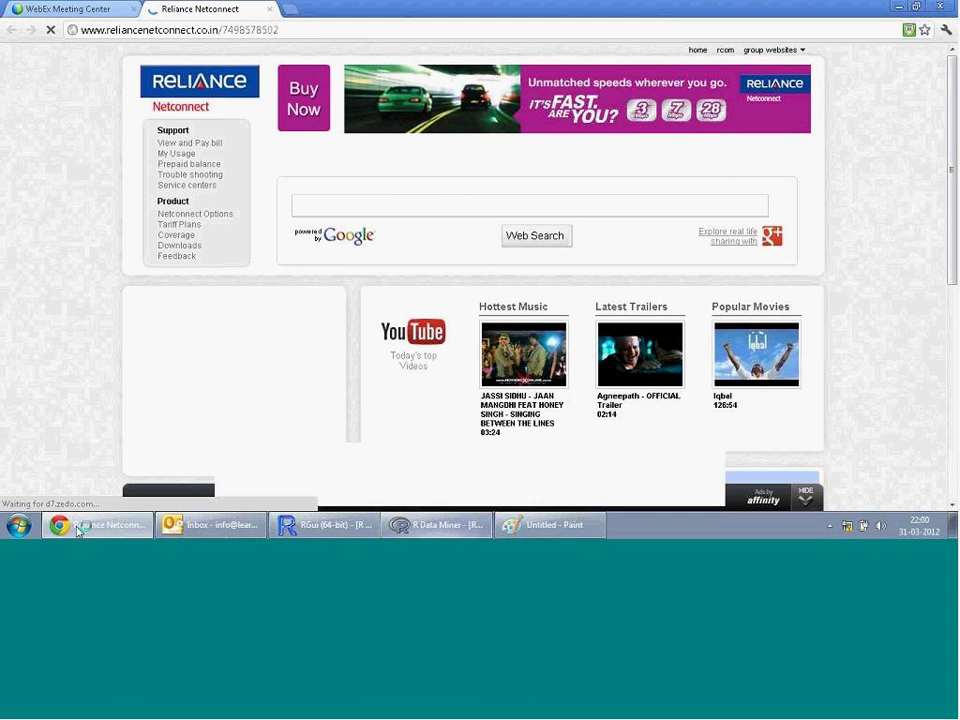
click(80, 525)
click(78, 527)
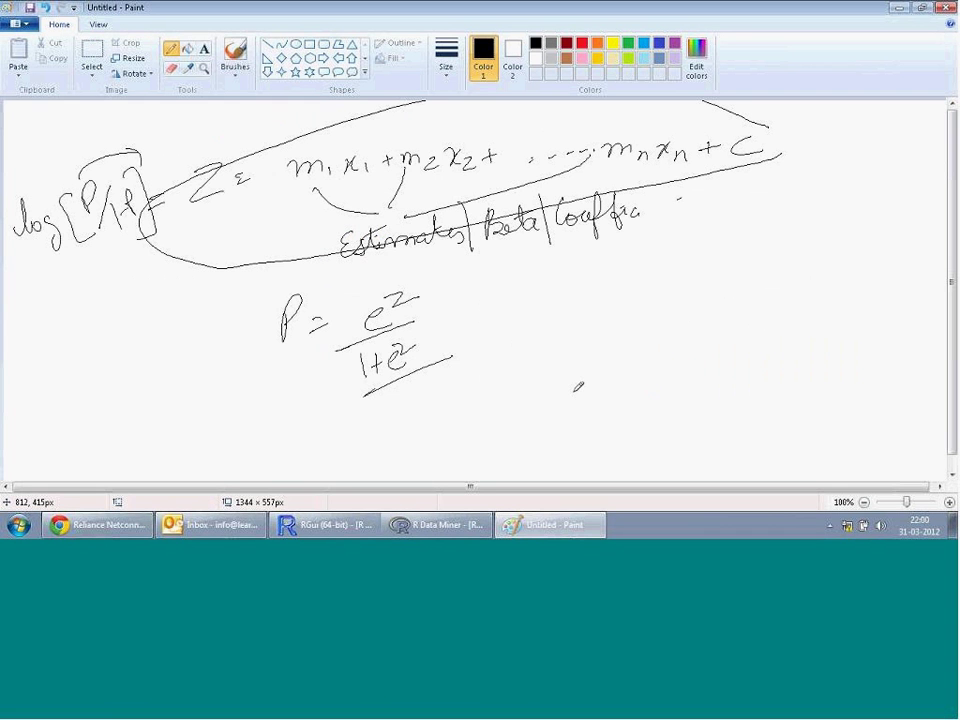
drag(357, 205, 364, 206)
key(ctrl+z)
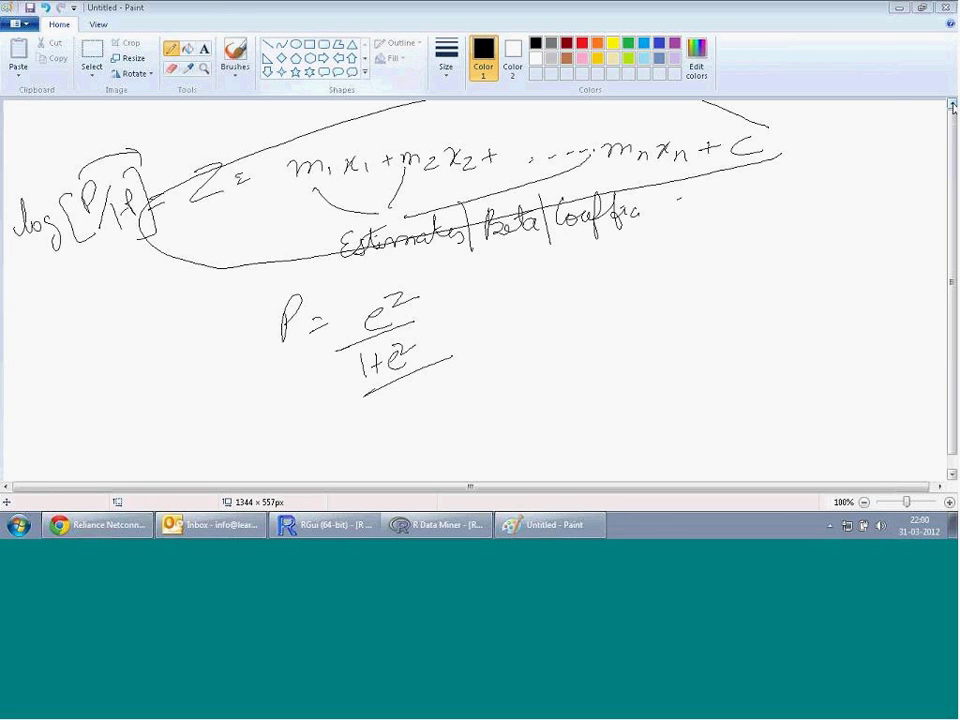
- Circle the P formula and the log[P/1-P] term, then write log[P/1-P] = Reg. Eqn. beside them and double-underline it
mouse_move(370, 280)
mouse_down()
mouse_move(265, 330)
mouse_move(450, 360)
mouse_move(373, 273)
mouse_up()
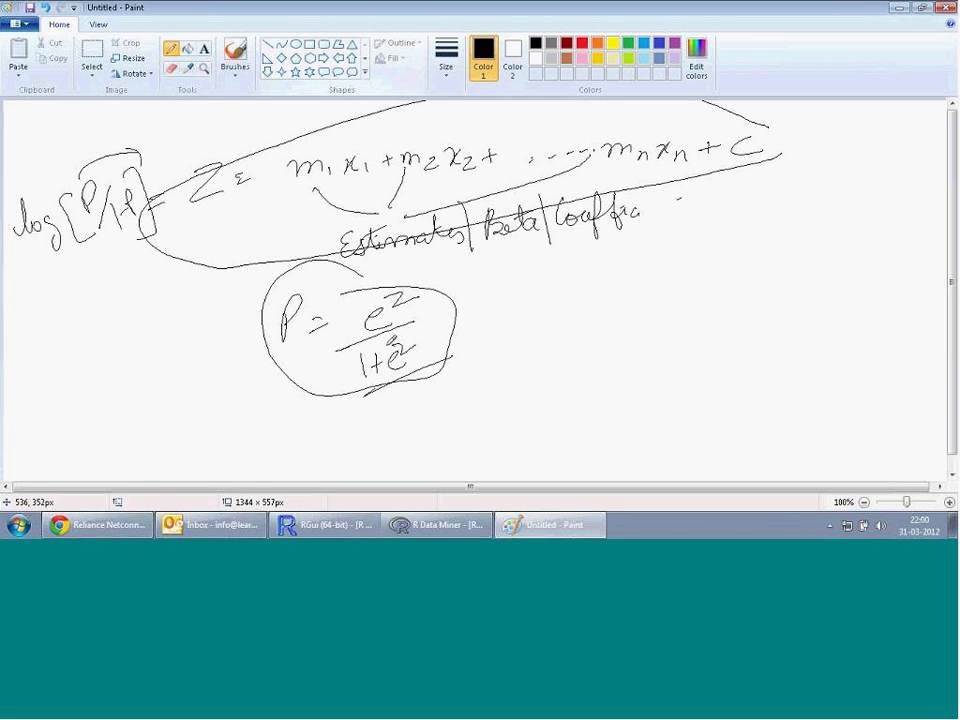
drag(257, 172, 250, 180)
key(ctrl+z)
mouse_move(140, 153)
mouse_down()
mouse_move(32, 172)
mouse_move(120, 258)
mouse_move(143, 160)
mouse_up()
mouse_move(502, 316)
mouse_down()
mouse_move(514, 300)
mouse_move(510, 318)
mouse_move(598, 296)
mouse_move(594, 347)
mouse_move(603, 347)
mouse_move(617, 299)
mouse_move(665, 299)
mouse_move(661, 288)
mouse_move(691, 284)
mouse_move(776, 304)
mouse_move(822, 290)
mouse_move(664, 373)
mouse_up()
drag(737, 371, 840, 307)
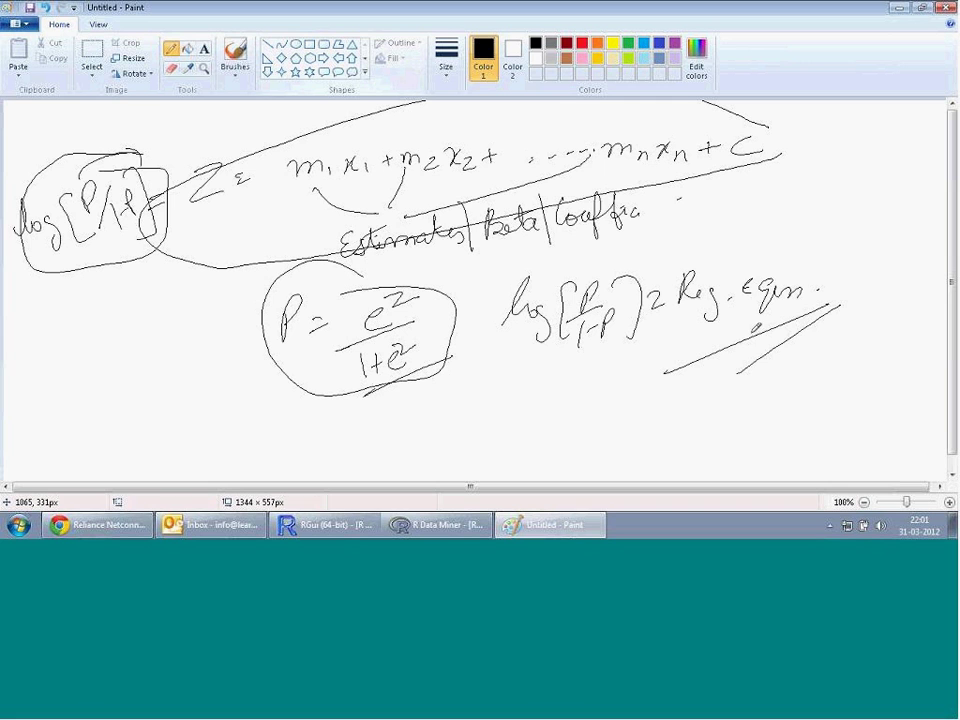
- Go back to Rattle and review the coefficient estimates and p-values, comparing the ArtBks, GeogBks, ItalArt and RefBks rows
click(392, 524)
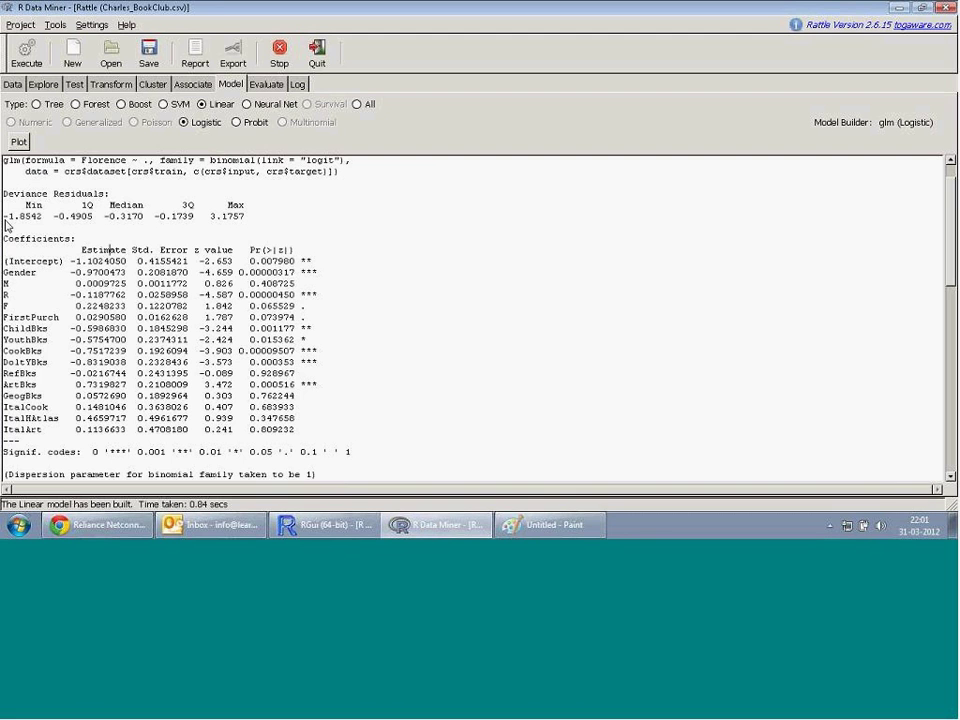
drag(83, 264, 103, 422)
click(107, 422)
double_click(282, 436)
click(287, 428)
triple_click(7, 388)
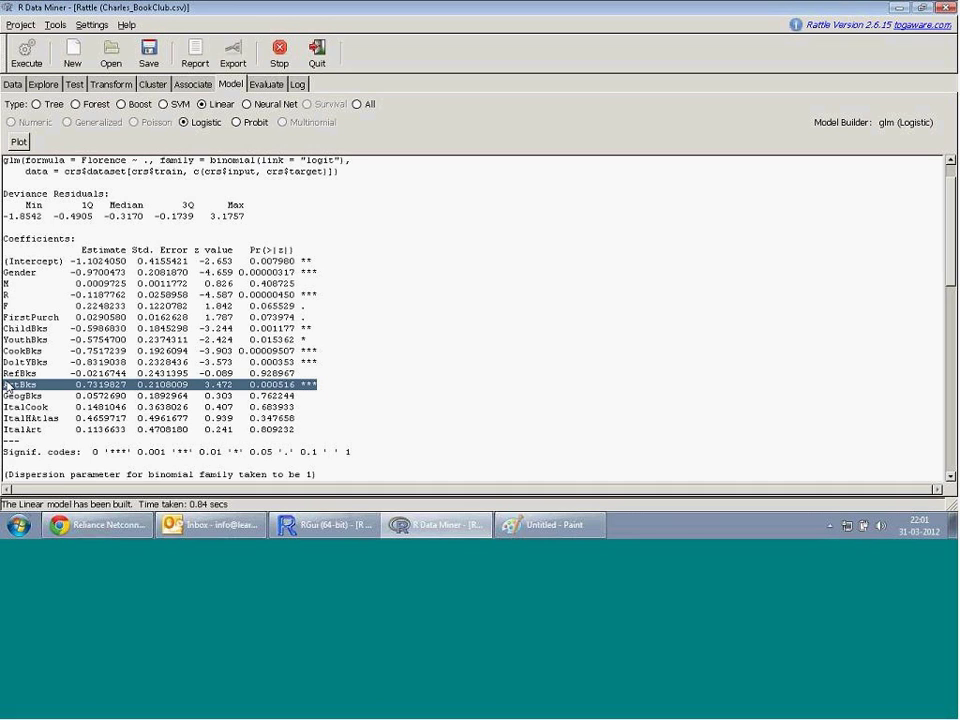
triple_click(7, 397)
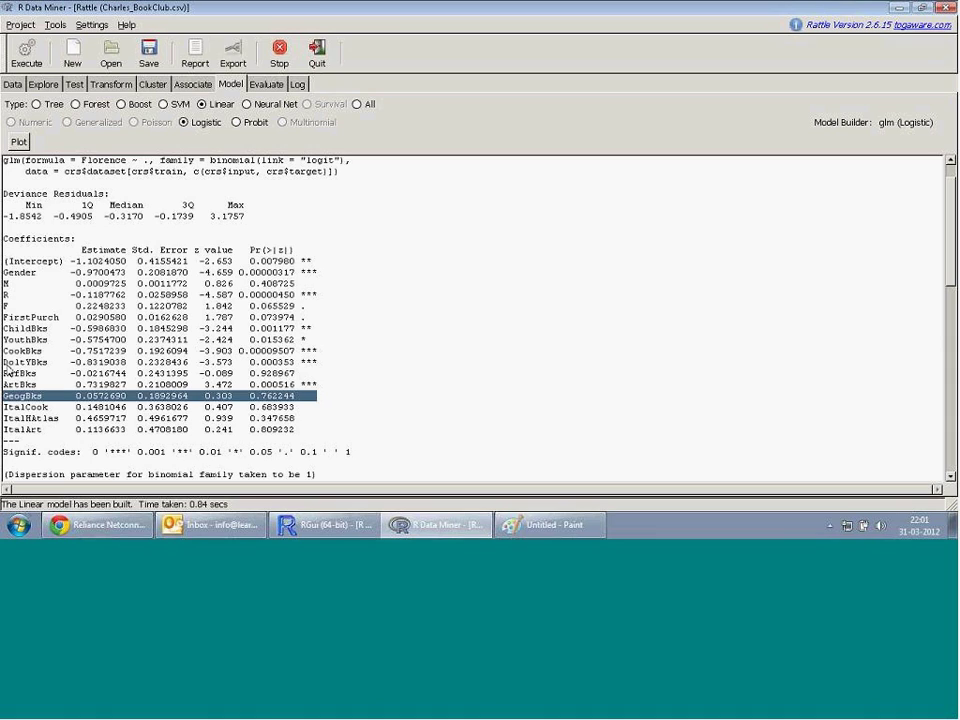
triple_click(14, 432)
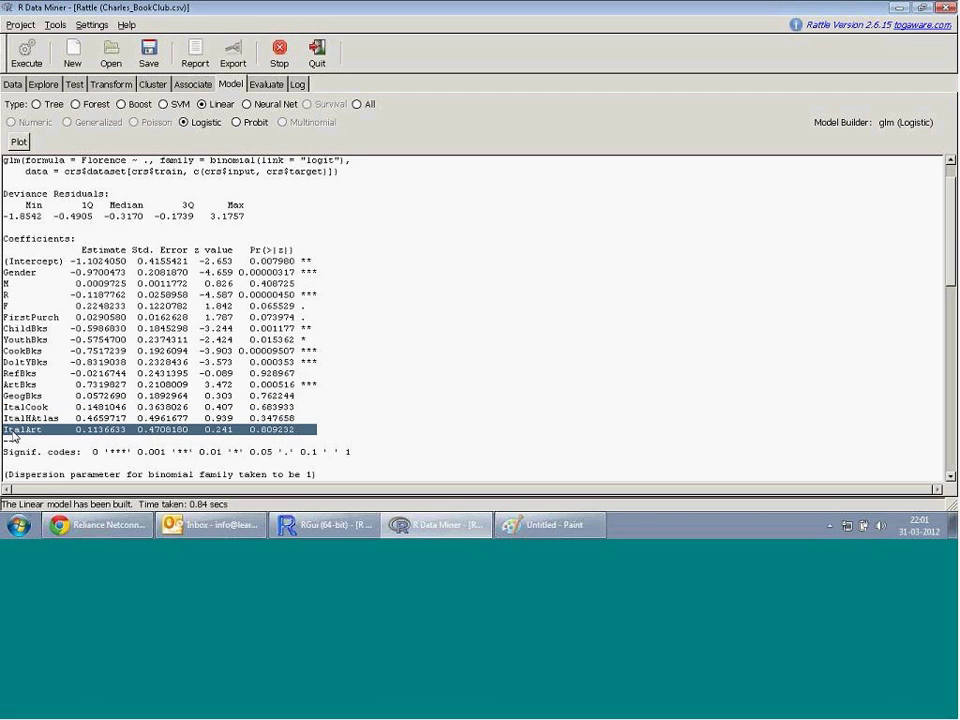
click(33, 376)
triple_click(33, 376)
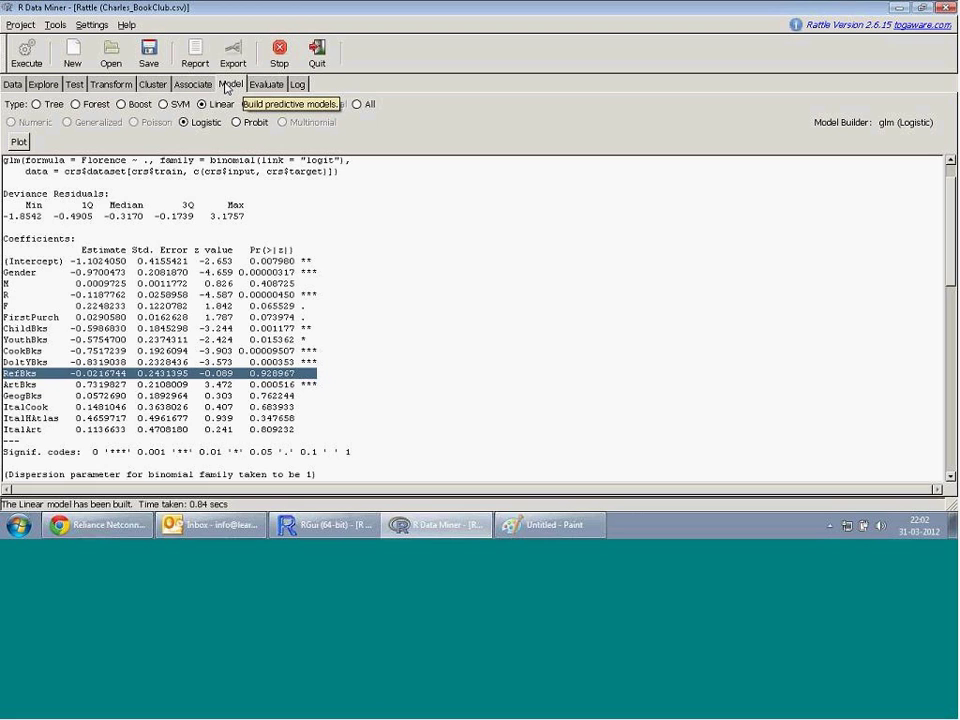
- Set the role of the RefBks variable to Ignore and execute the data setup
click(13, 86)
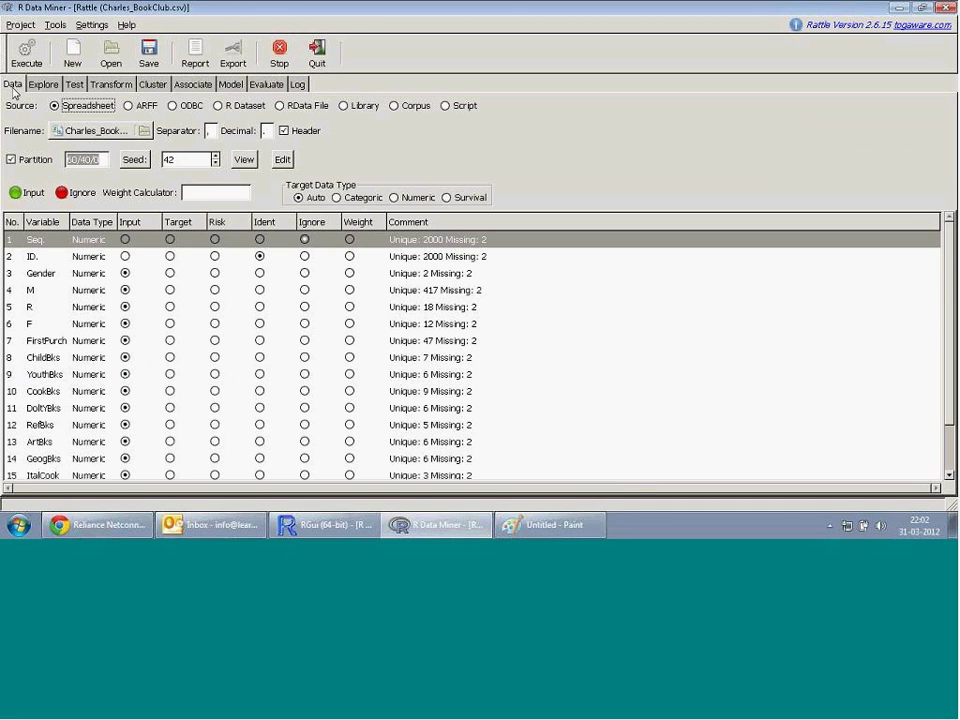
click(92, 440)
click(115, 425)
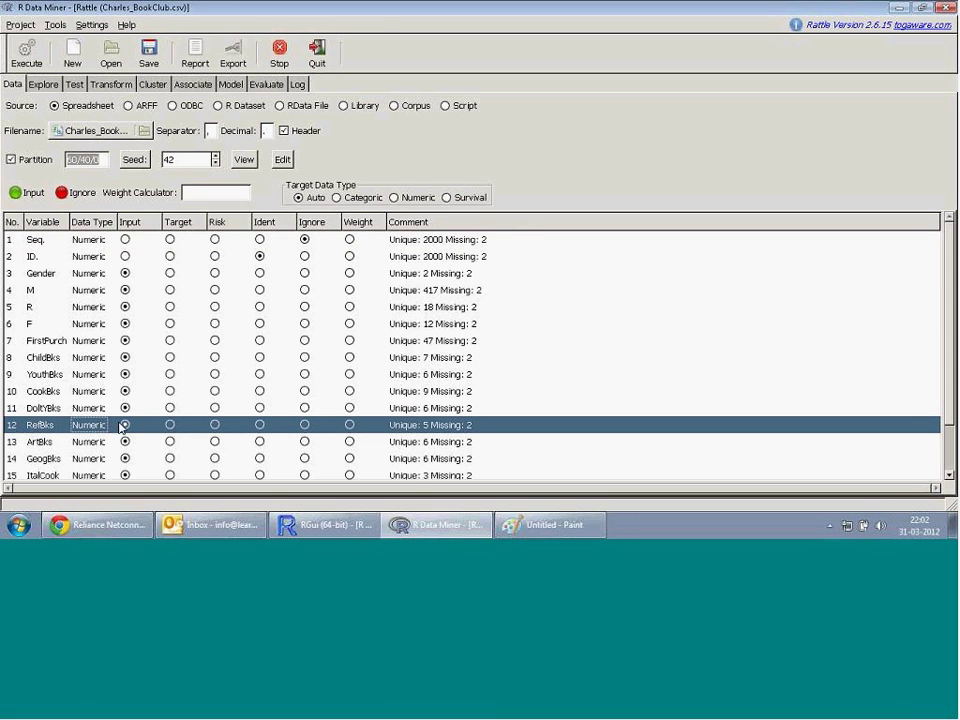
click(304, 425)
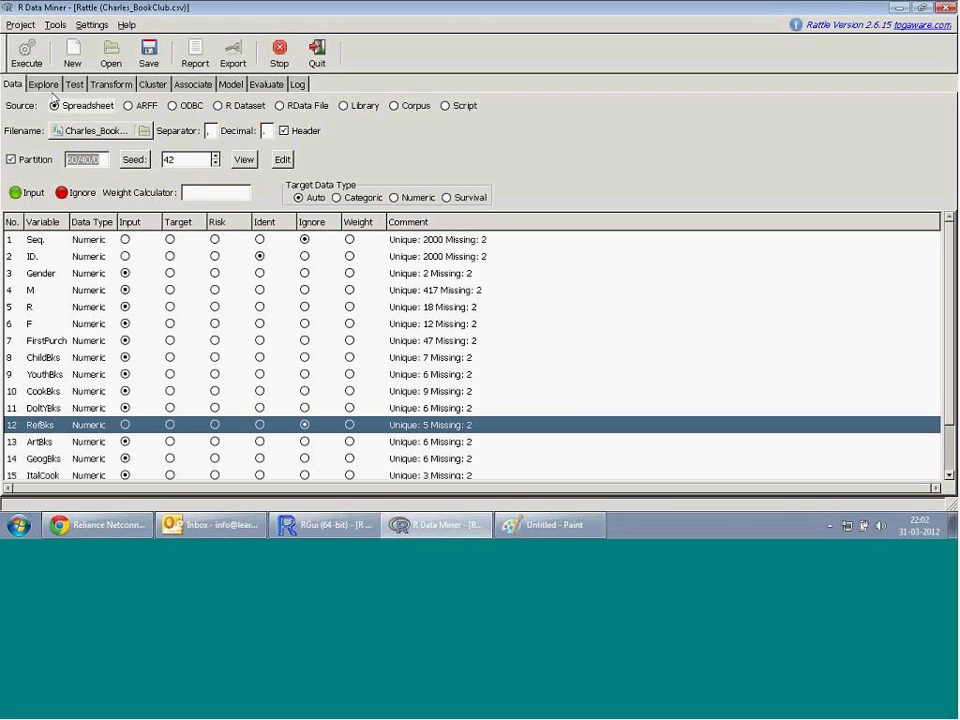
click(27, 52)
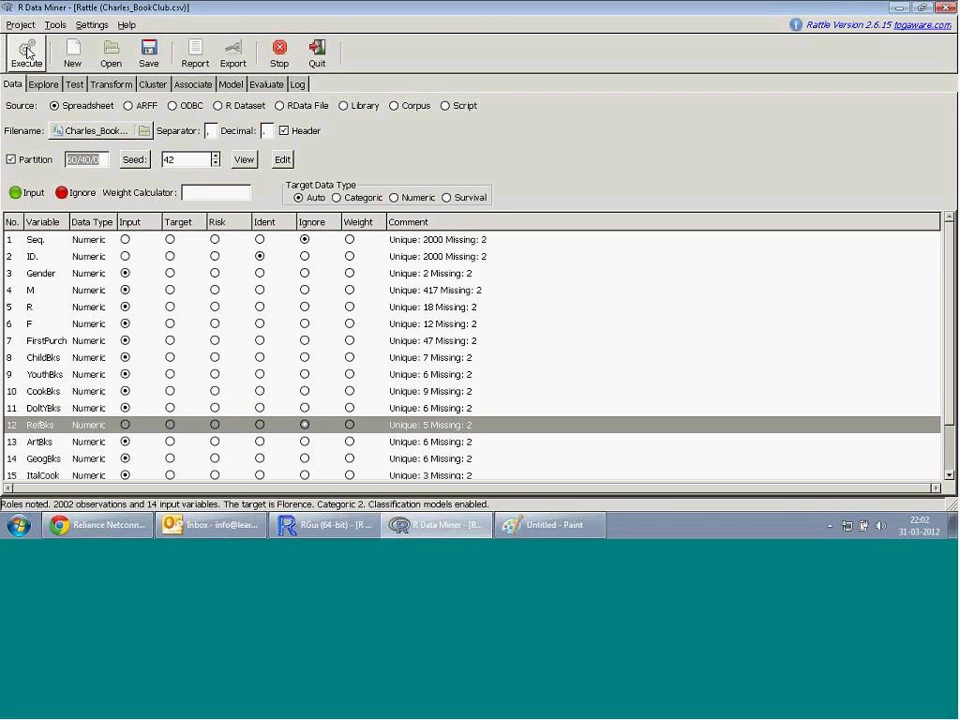
- Rebuild the logistic regression model of the Linear type with RefBks excluded
click(232, 85)
click(217, 105)
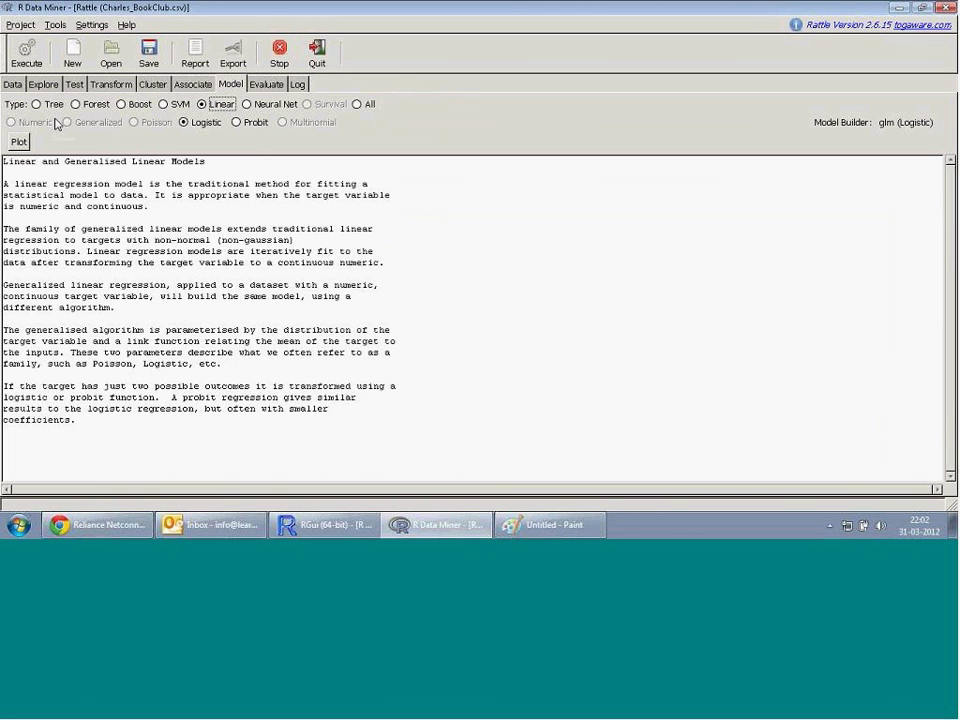
click(28, 52)
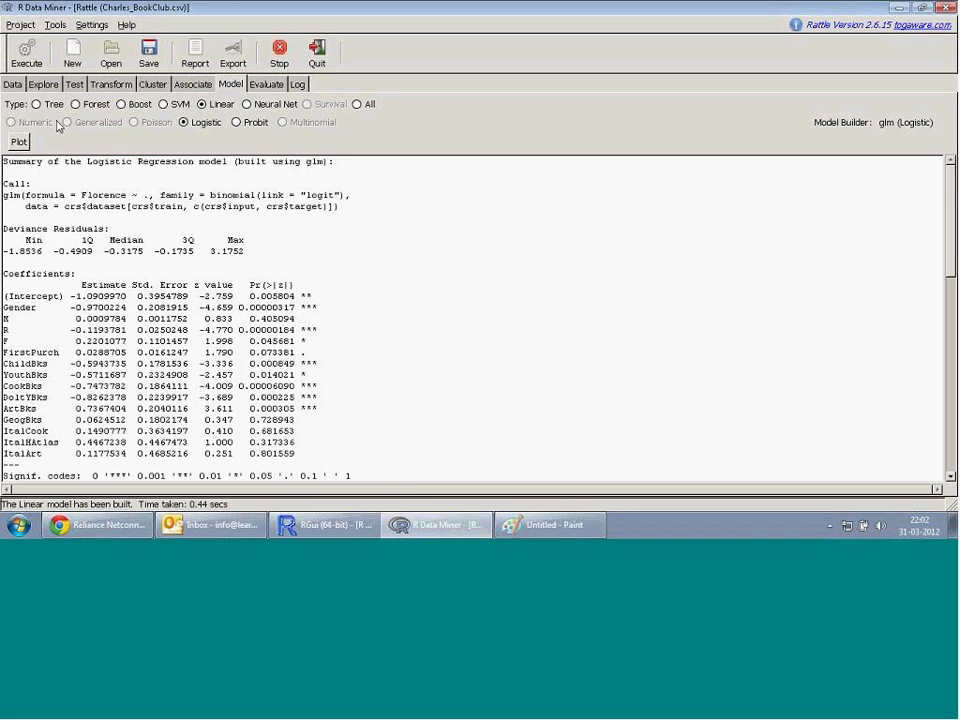
- Set the role of the ItalArt variable to Ignore and try to execute the data setup, dismissing the ODBC error
click(13, 83)
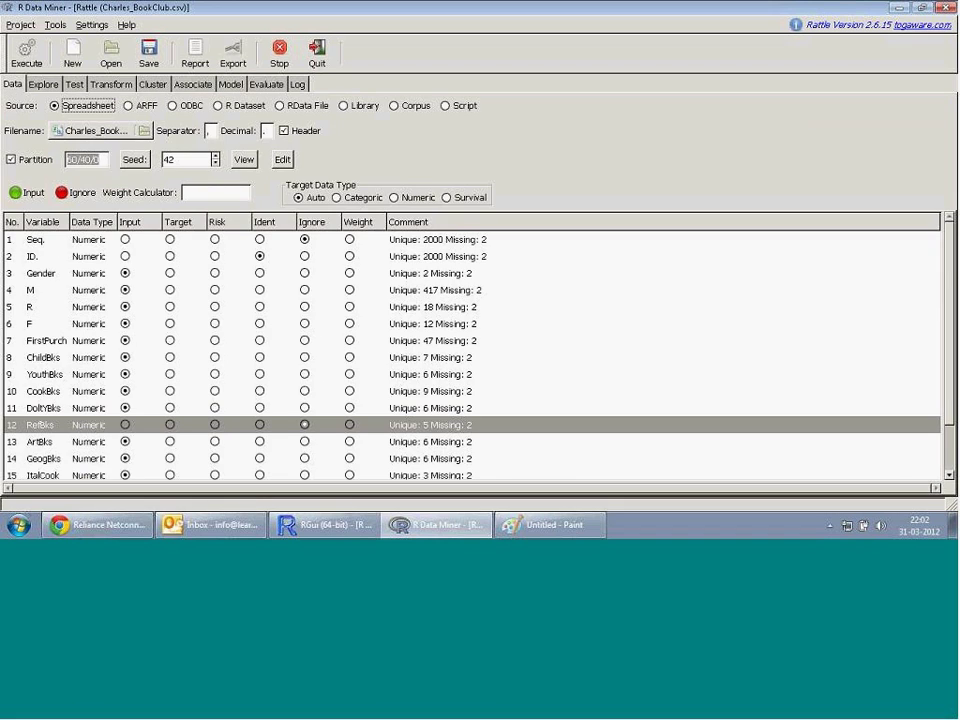
click(181, 460)
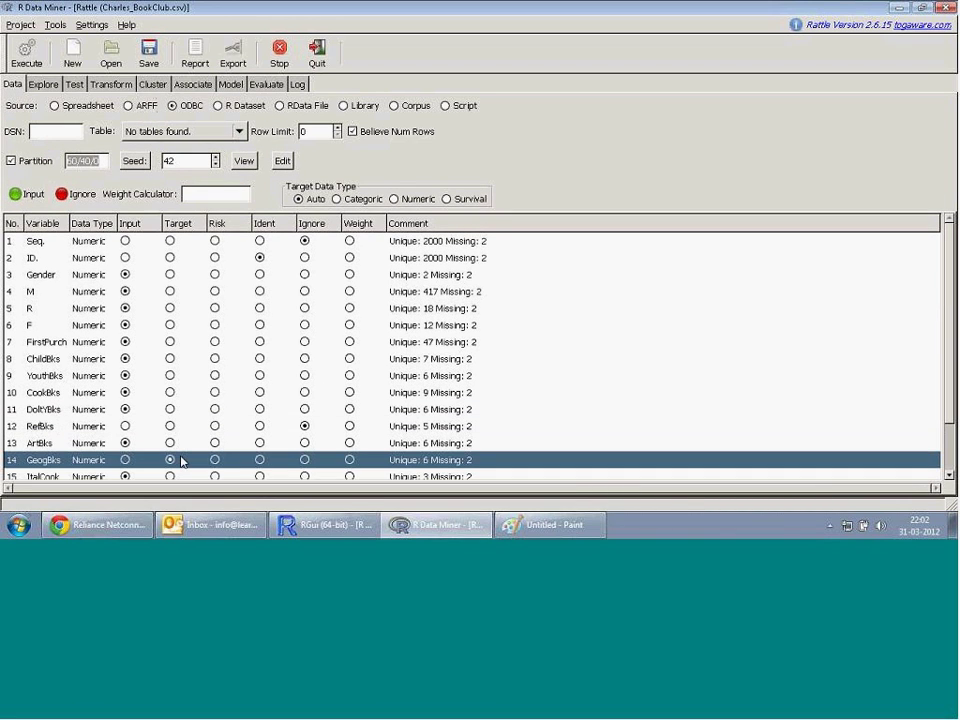
key(Down)
key(Down)
key(Down)
key(Down)
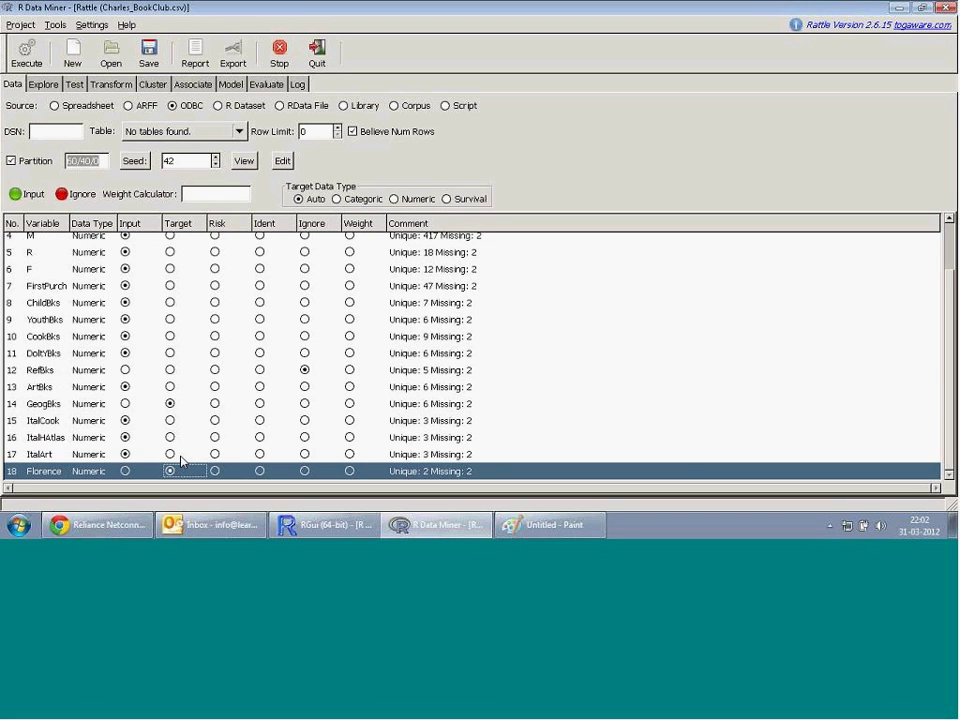
key(Up)
key(Up)
key(Down)
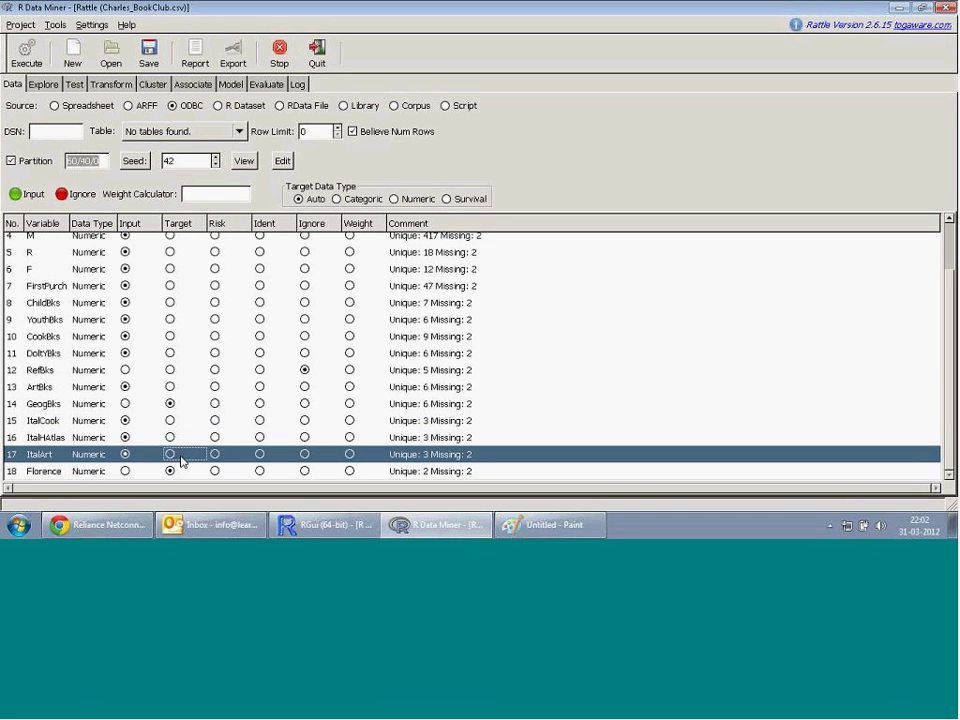
click(306, 456)
click(30, 58)
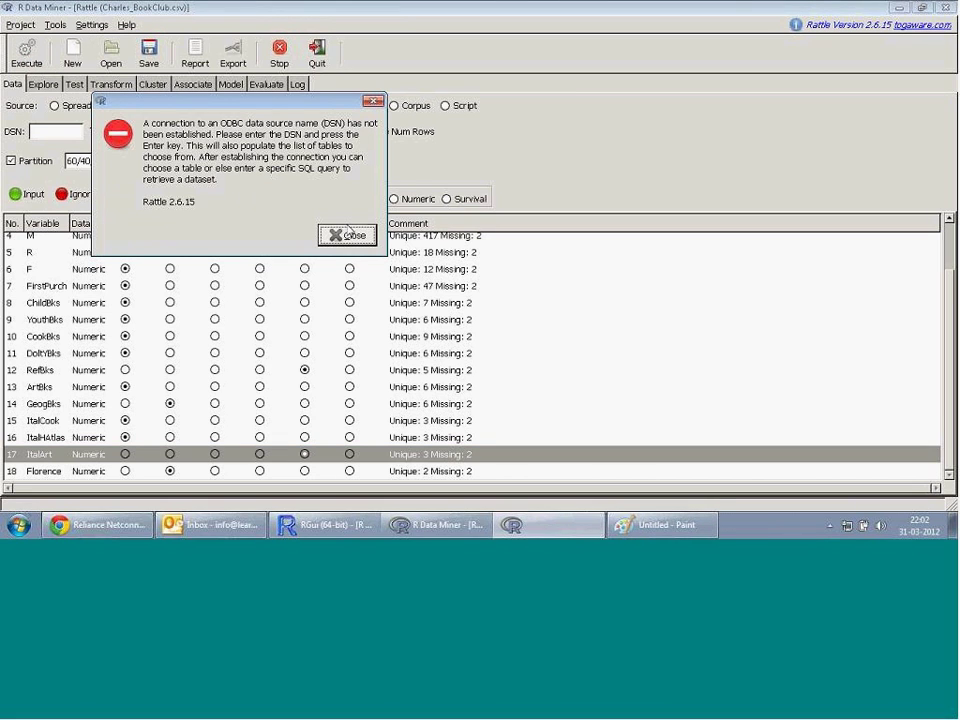
click(349, 238)
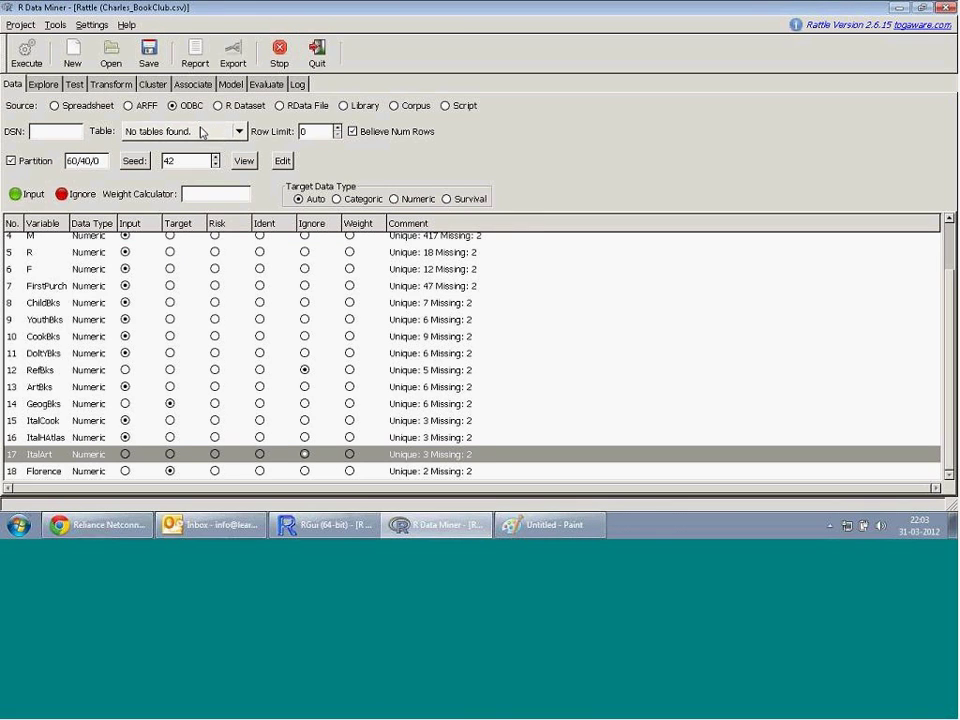
- With the data source switched back to Spreadsheet, return GeogBks to the Input role and execute the data setup
click(82, 105)
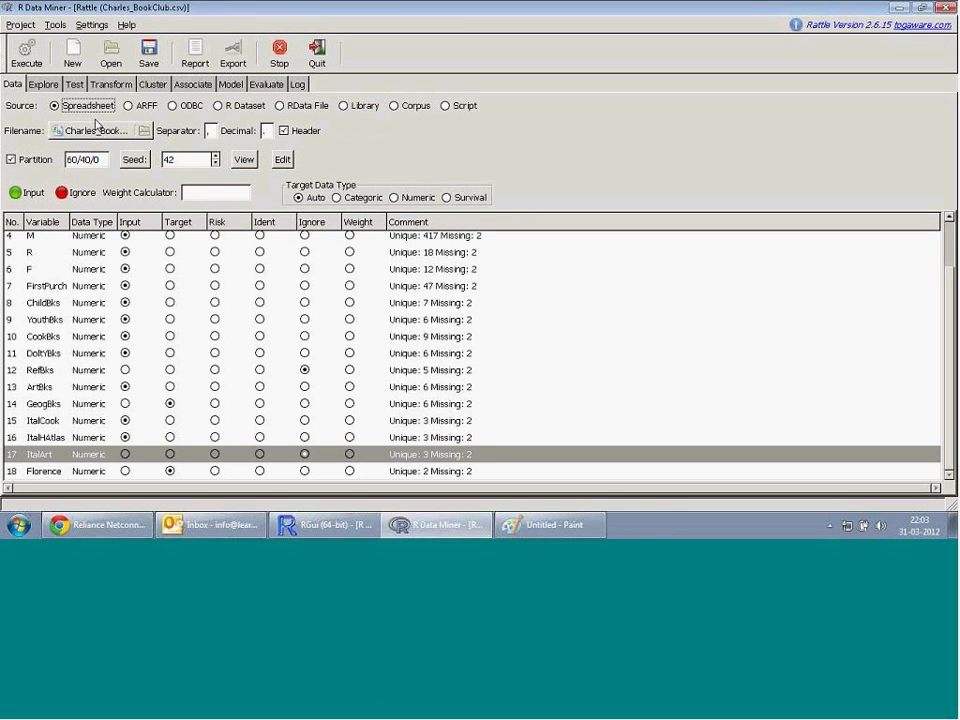
click(27, 58)
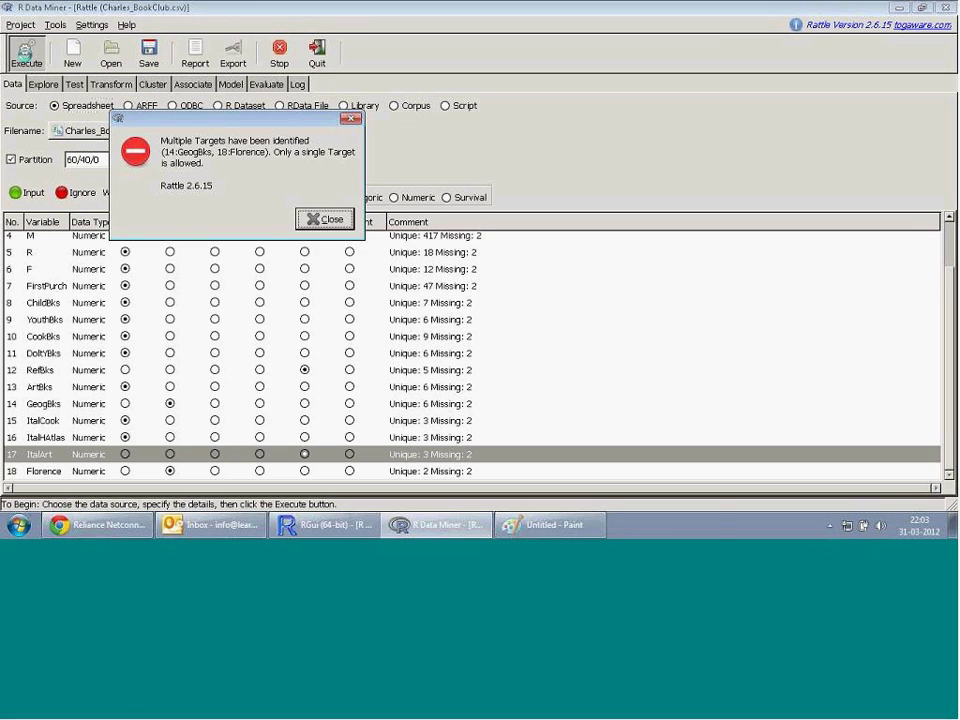
click(325, 219)
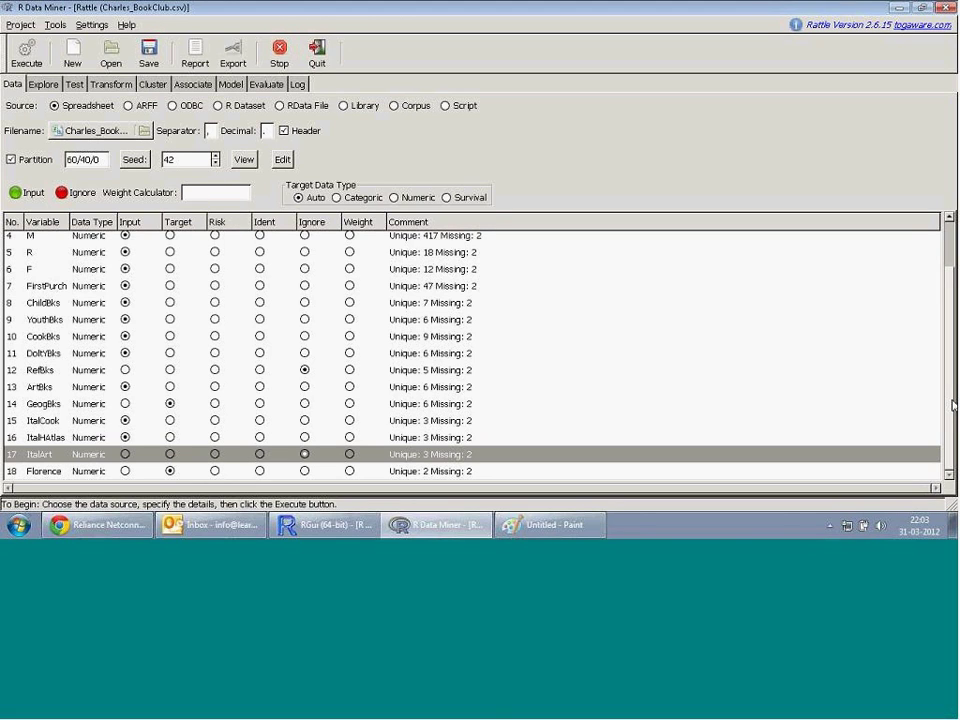
click(125, 404)
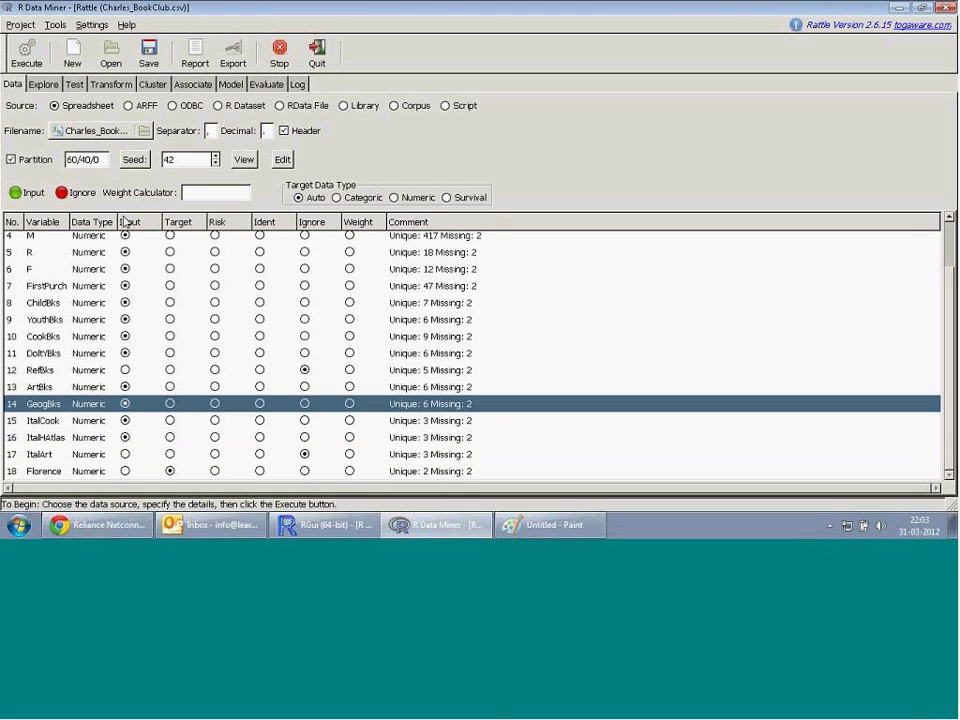
click(28, 52)
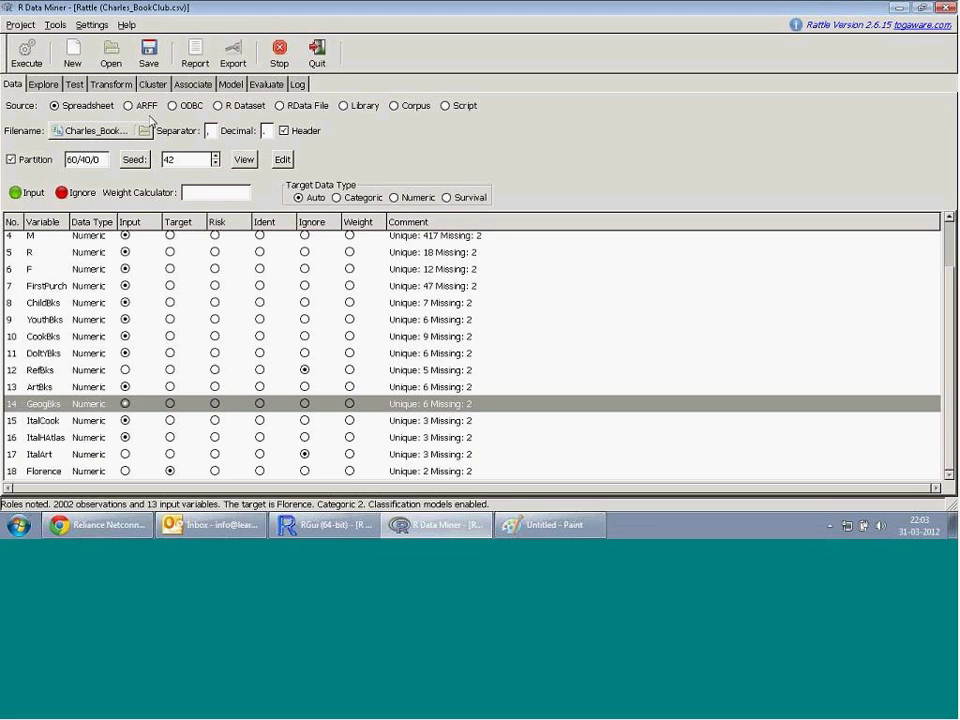
- Rebuild the Linear-type logistic model with both RefBks and ItalArt excluded
click(230, 84)
click(203, 104)
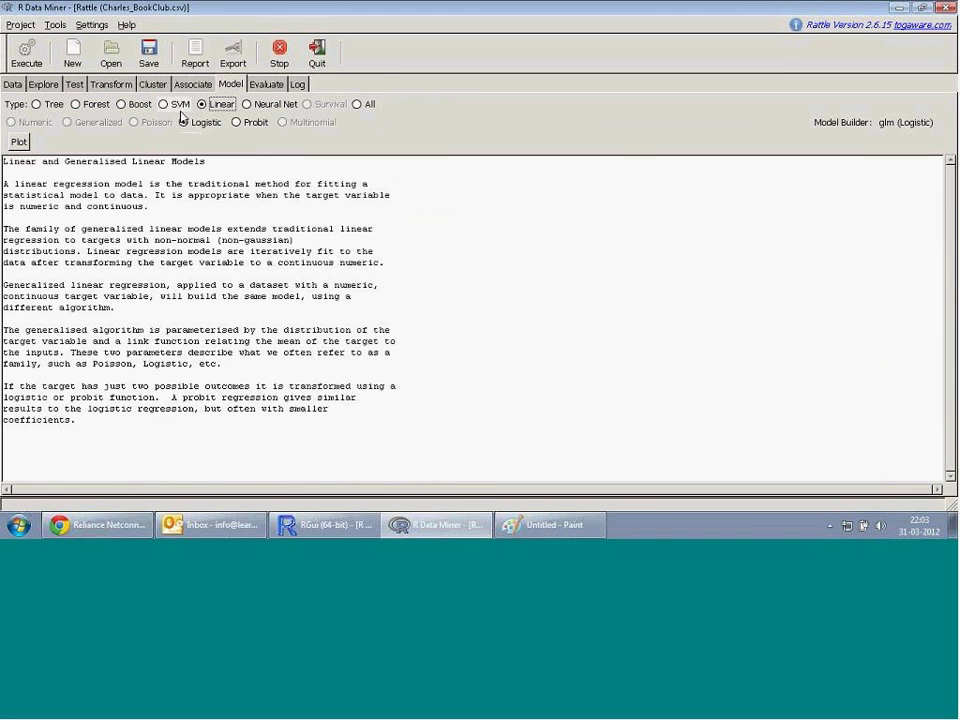
click(38, 46)
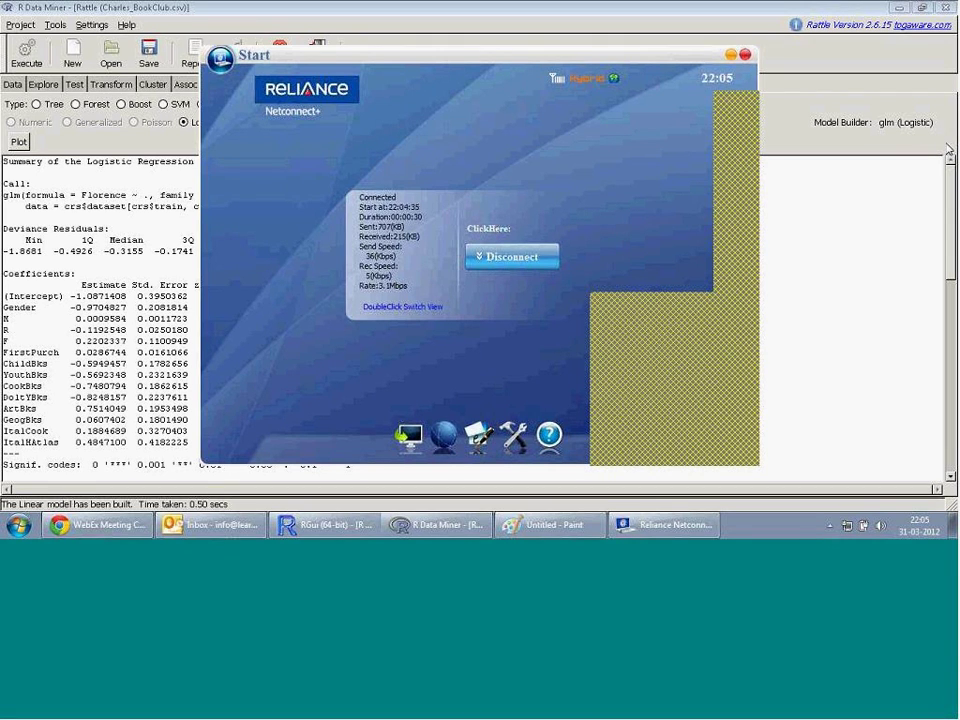
- Dismiss the Reliance Netconnect window and generate the Linear model's ROC curve on the Training data
click(560, 17)
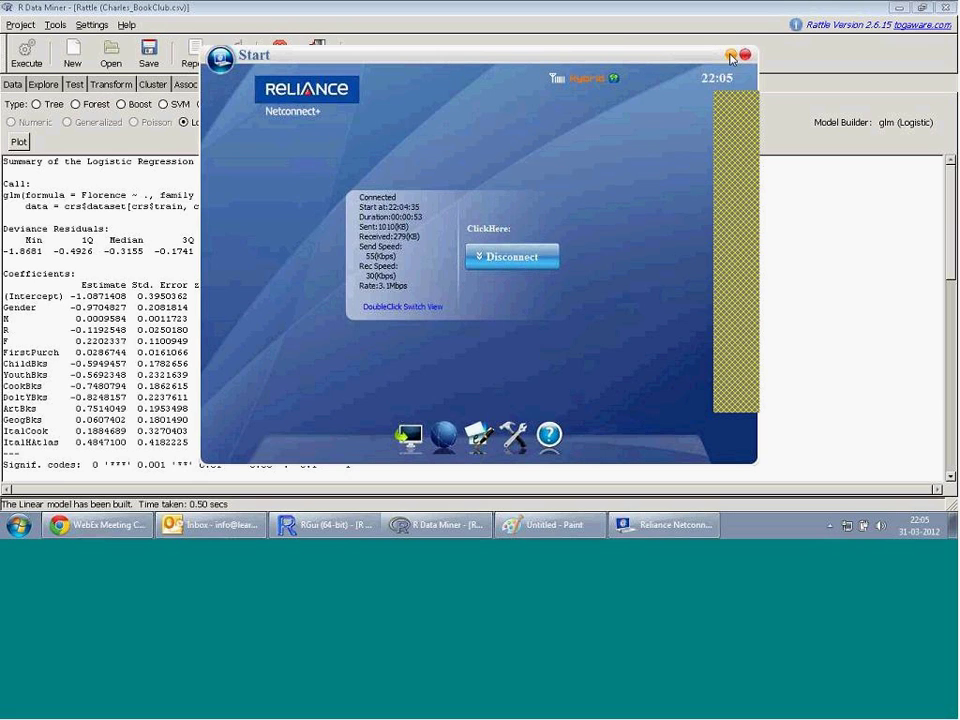
click(618, 36)
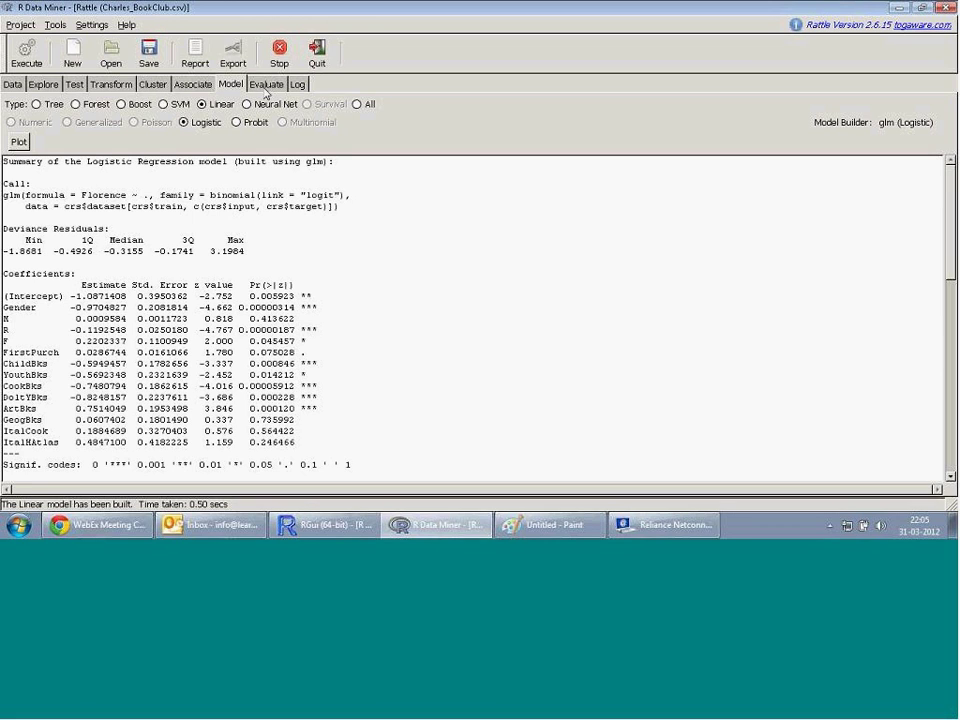
click(272, 84)
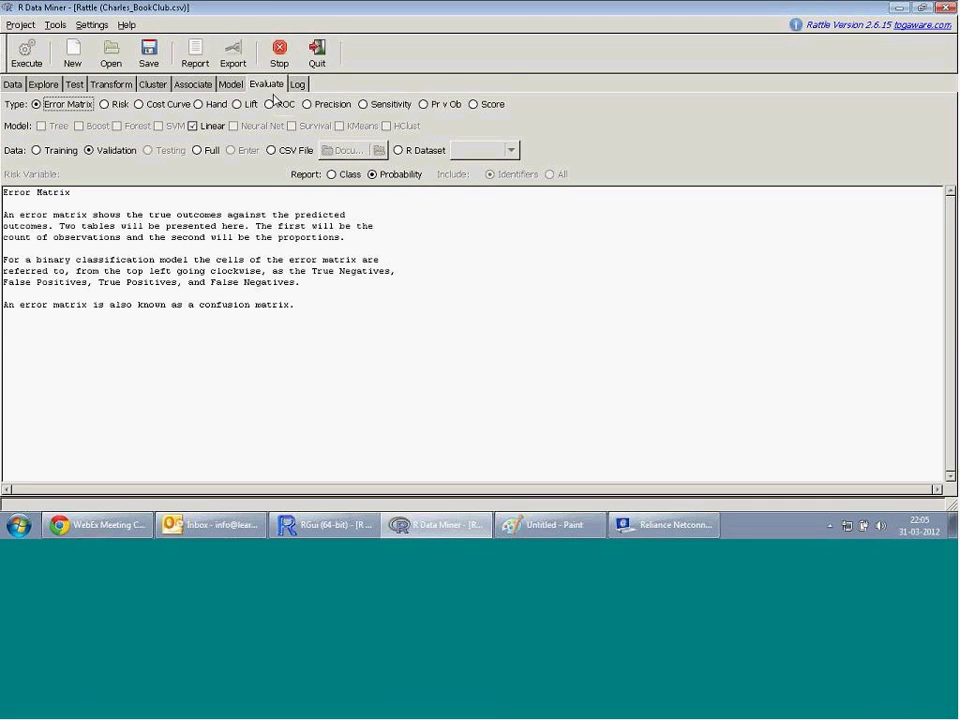
click(277, 106)
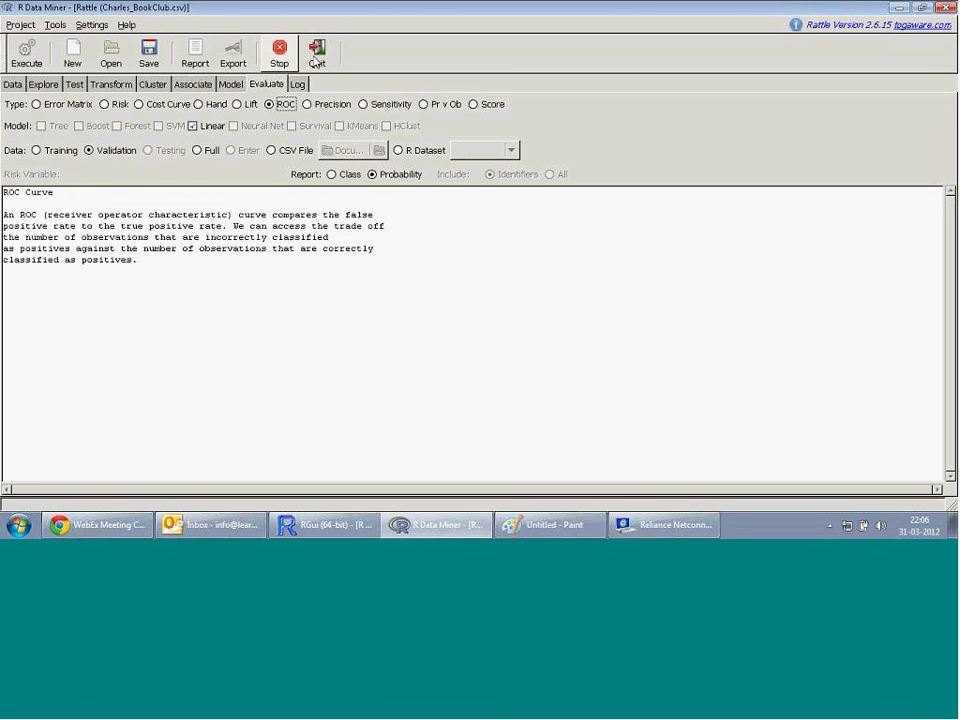
click(42, 151)
click(26, 52)
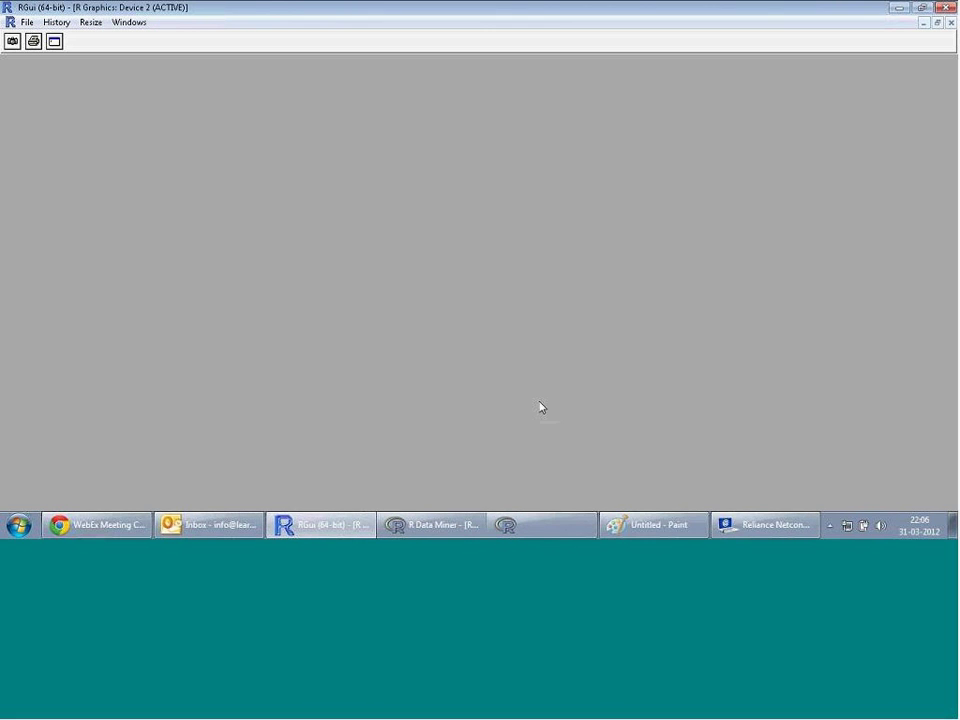
- Bring up the notice about evaluating with the training dataset, highlight its warning text and close it
click(550, 530)
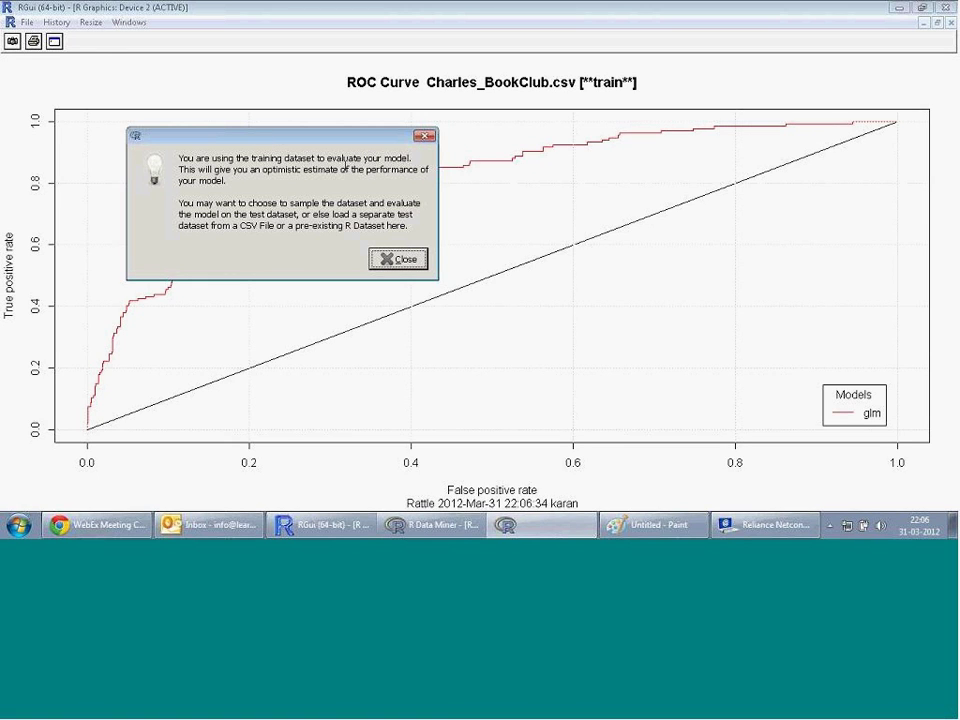
drag(331, 158, 355, 180)
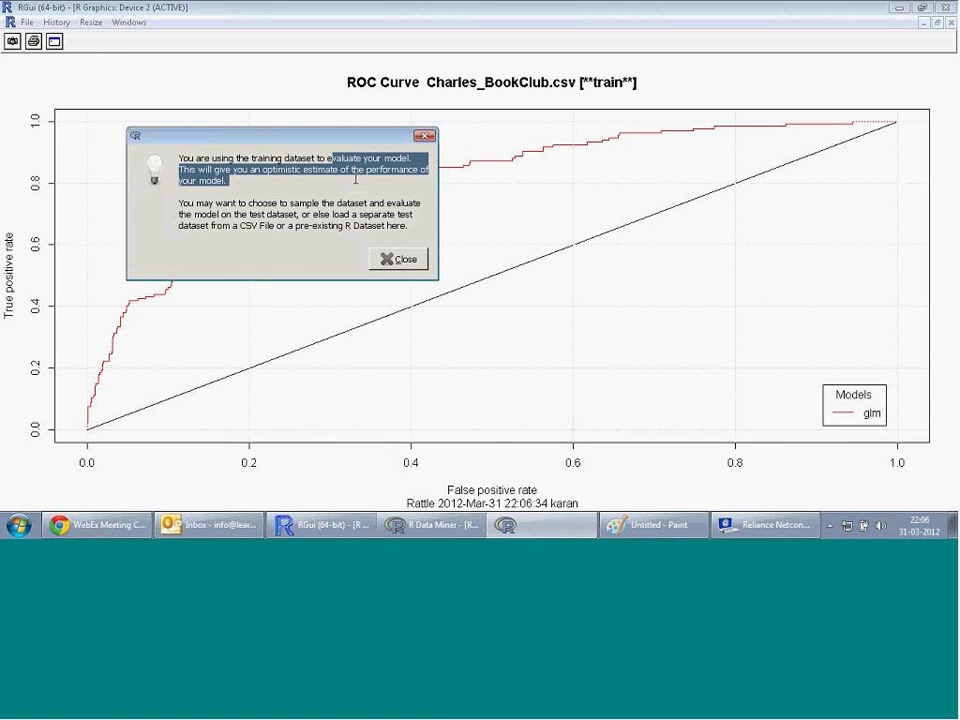
click(392, 259)
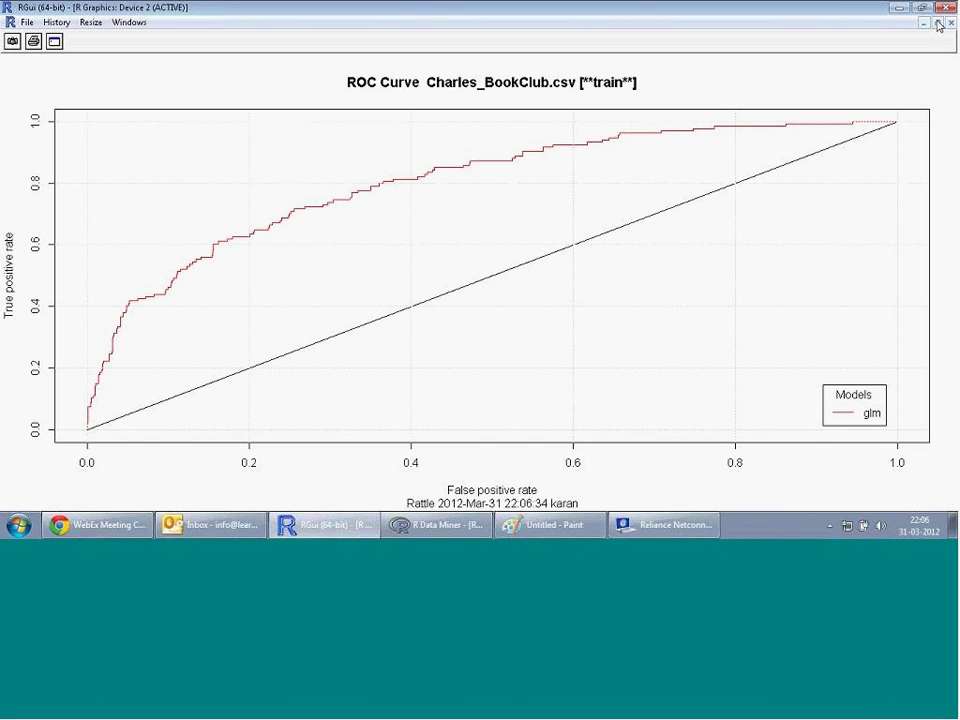
- Restore the ROC plot to a floating window beside the R Console, widen it slightly and examine the curve
click(938, 24)
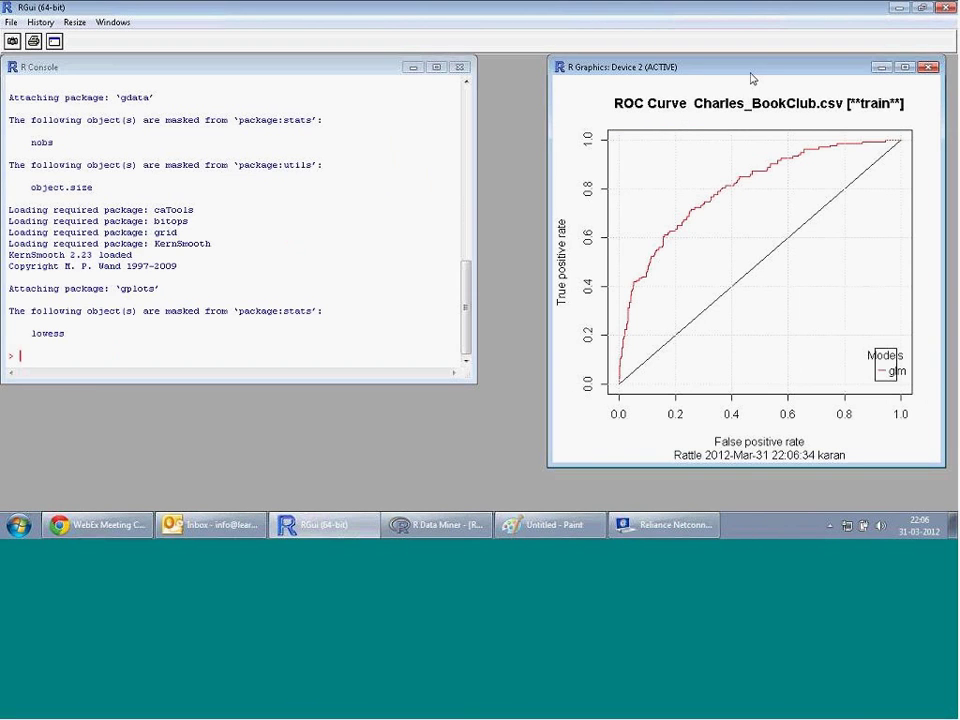
drag(752, 79, 698, 64)
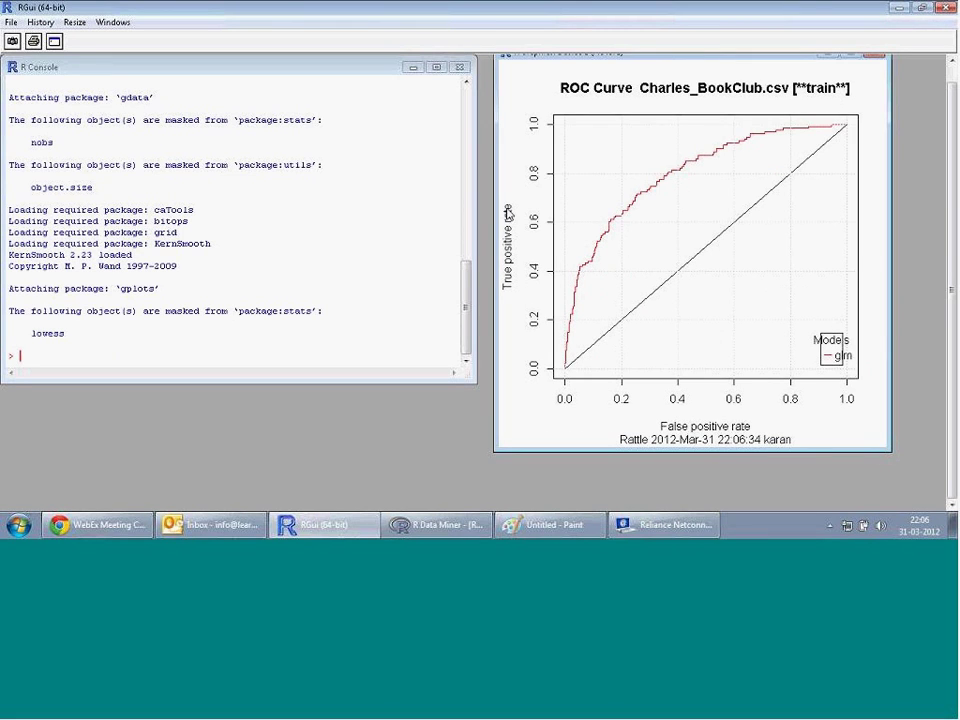
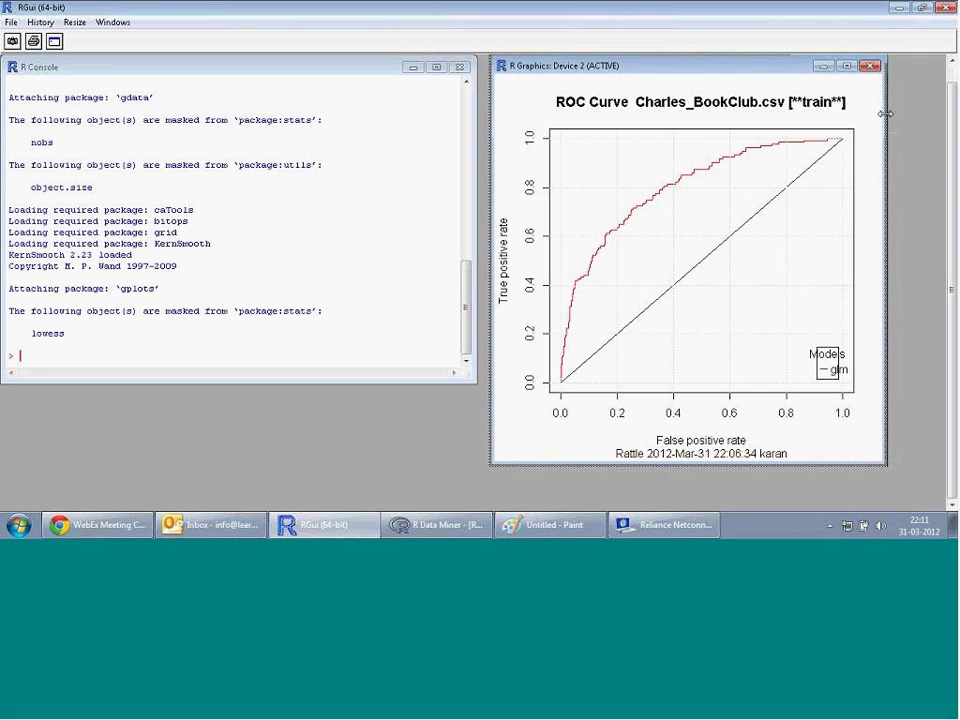
drag(885, 114, 905, 128)
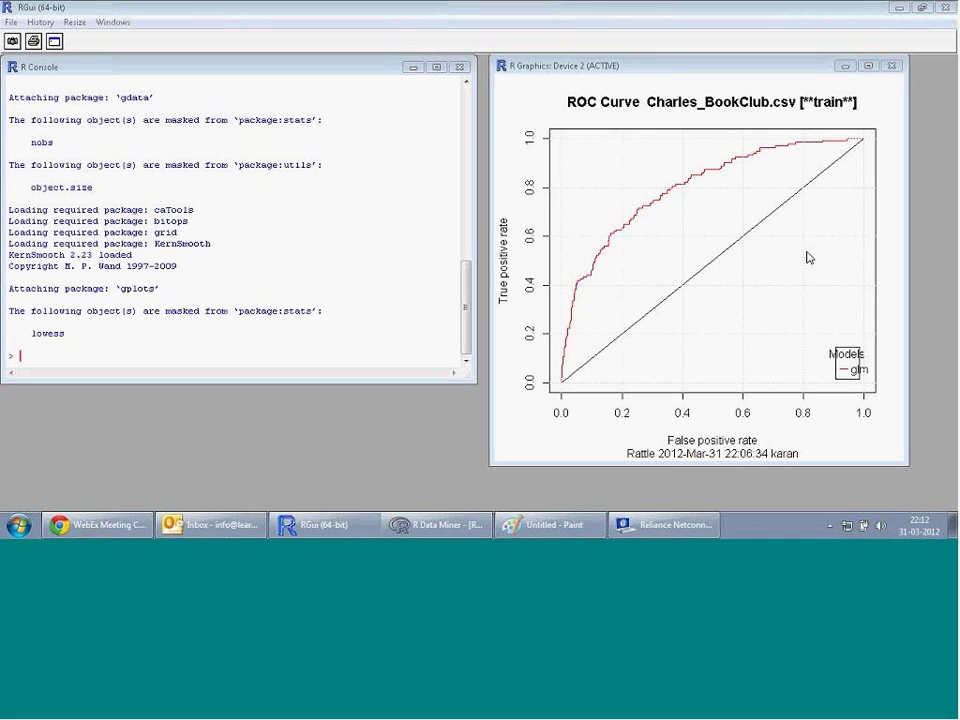
click(565, 128)
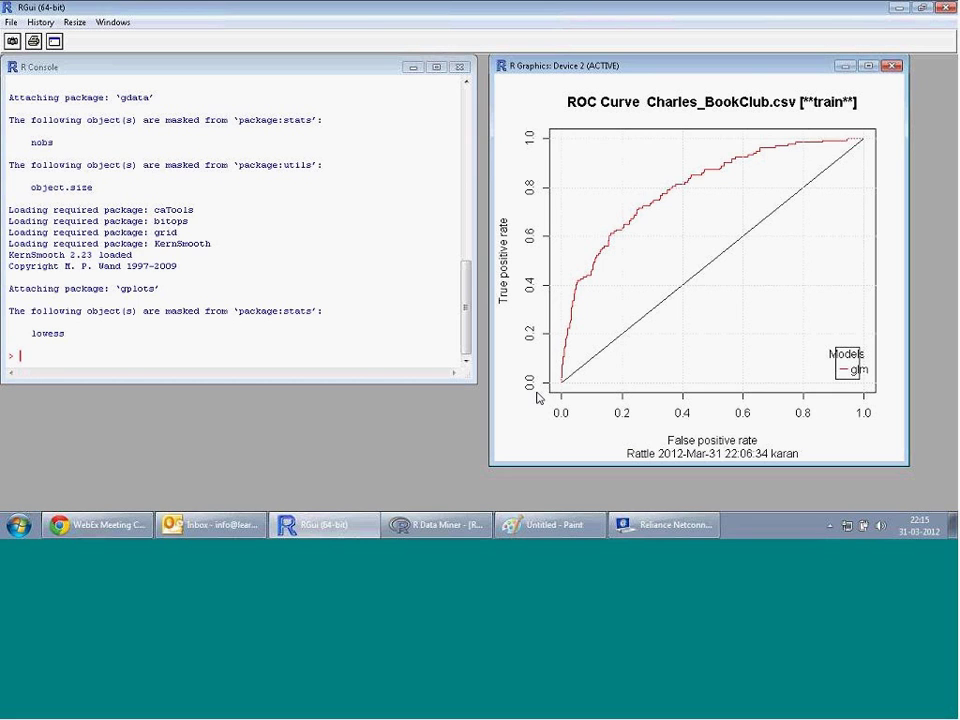
- Return to Rattle and highlight the reported area under the ROC curve for the glm model on the training data
click(441, 527)
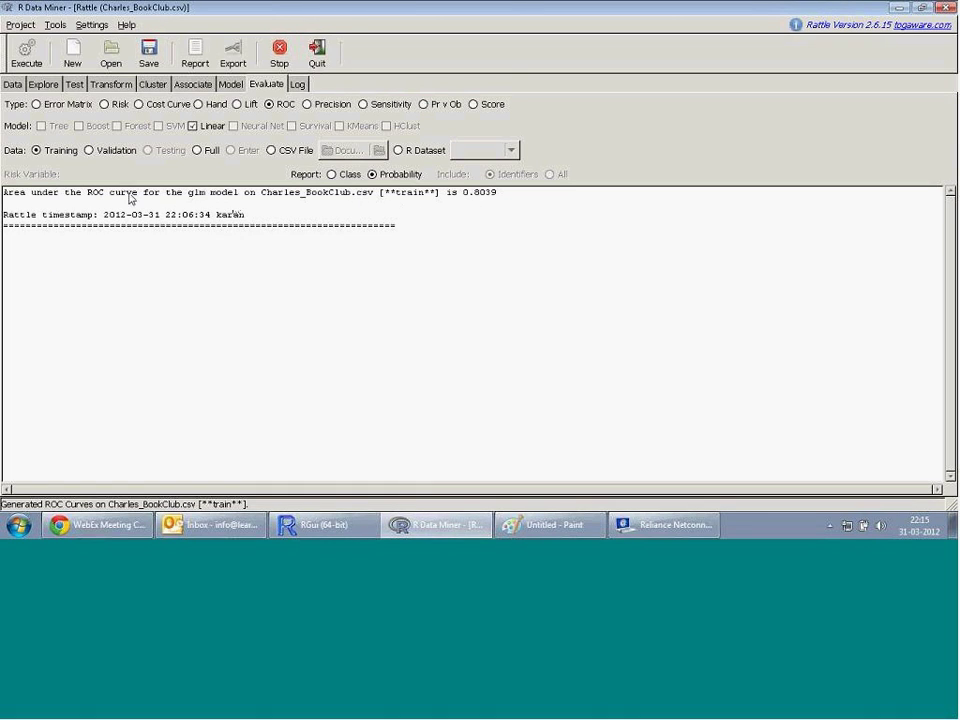
drag(87, 197, 504, 202)
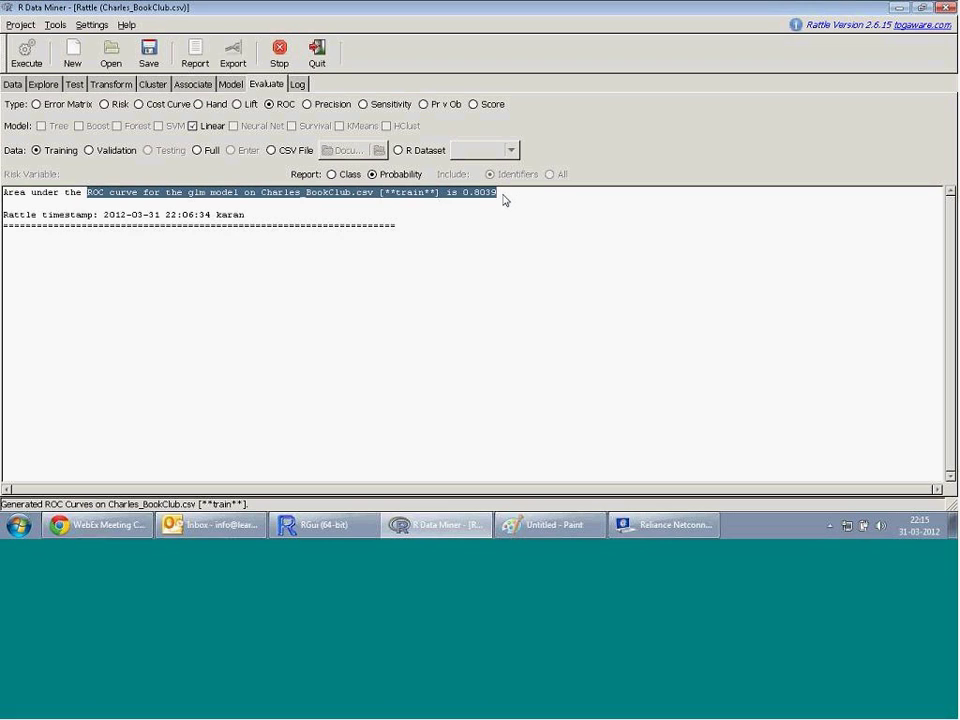
click(573, 29)
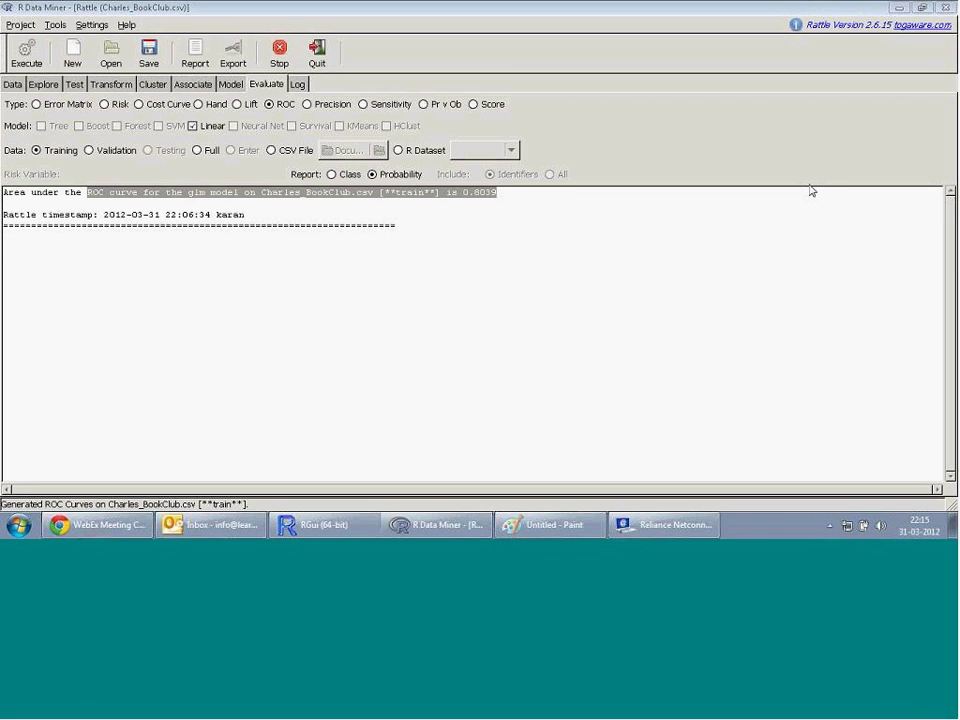
click(503, 200)
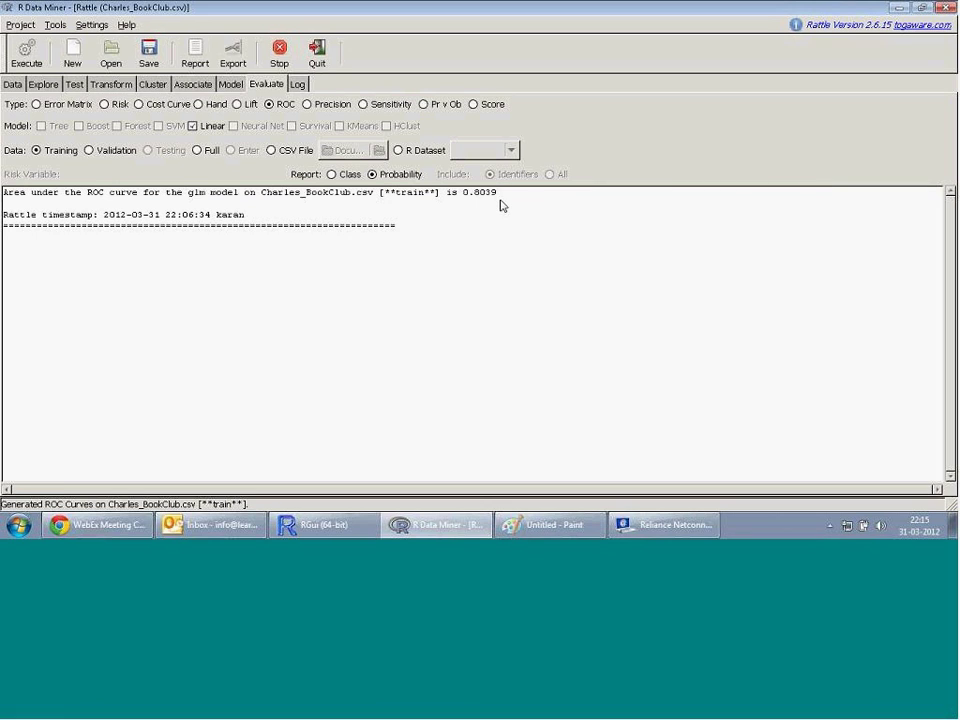
drag(497, 200, 455, 198)
- Switch to Paint and start a new blank drawing without saving the formula sketch
click(549, 527)
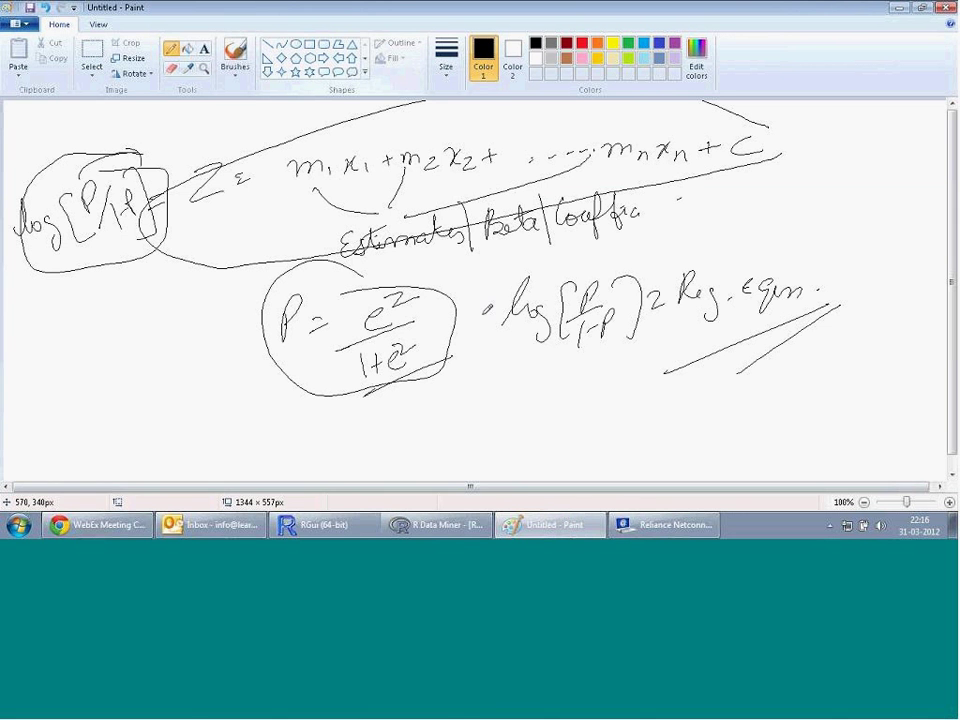
click(951, 469)
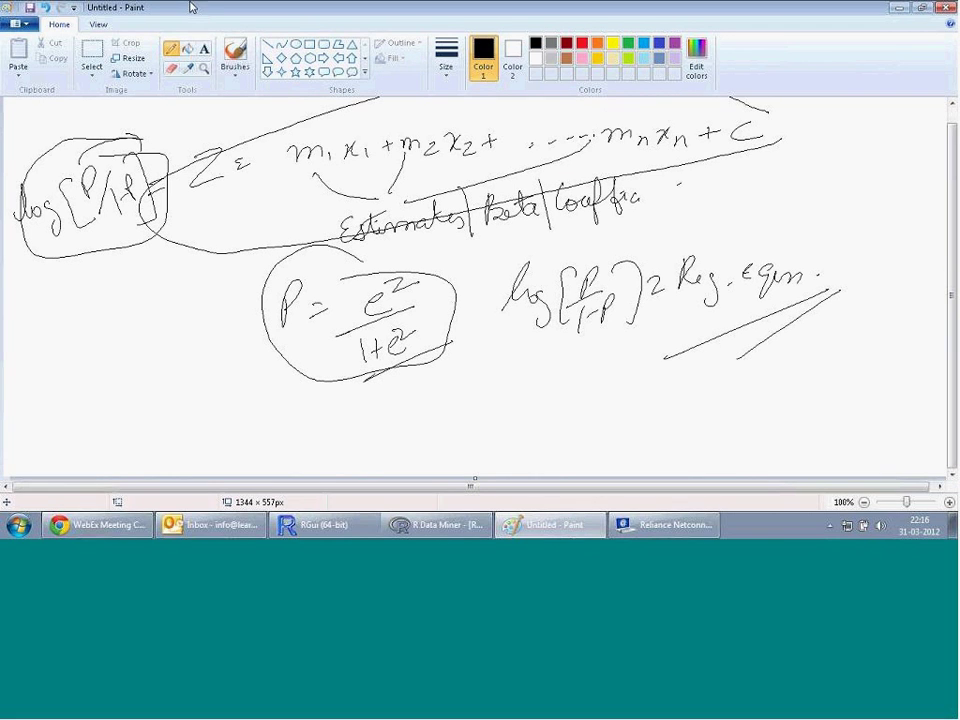
click(24, 24)
click(36, 47)
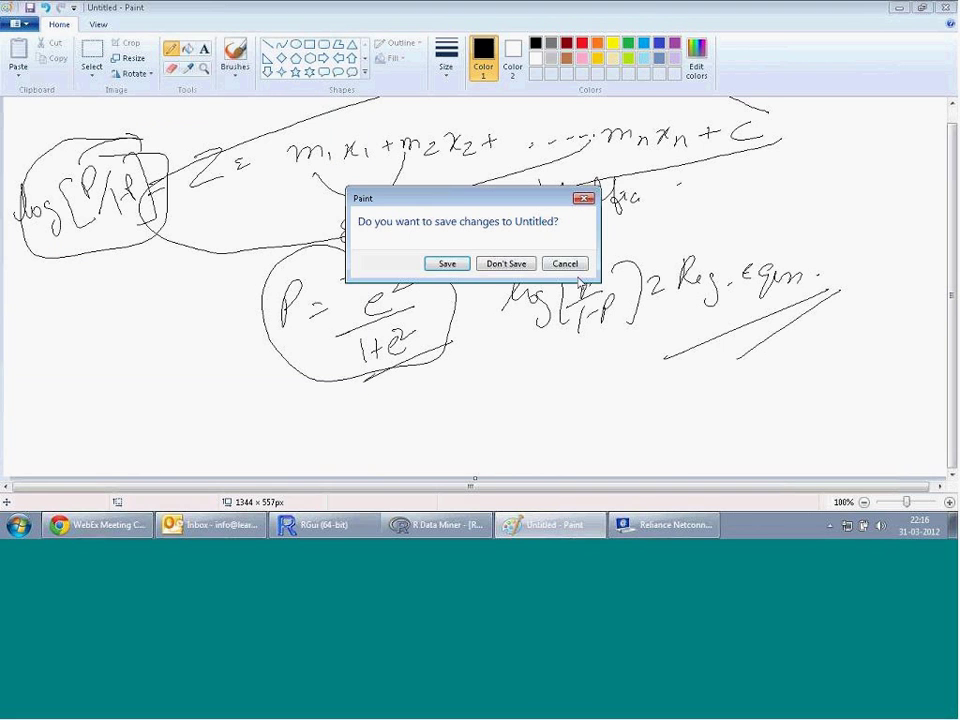
click(507, 264)
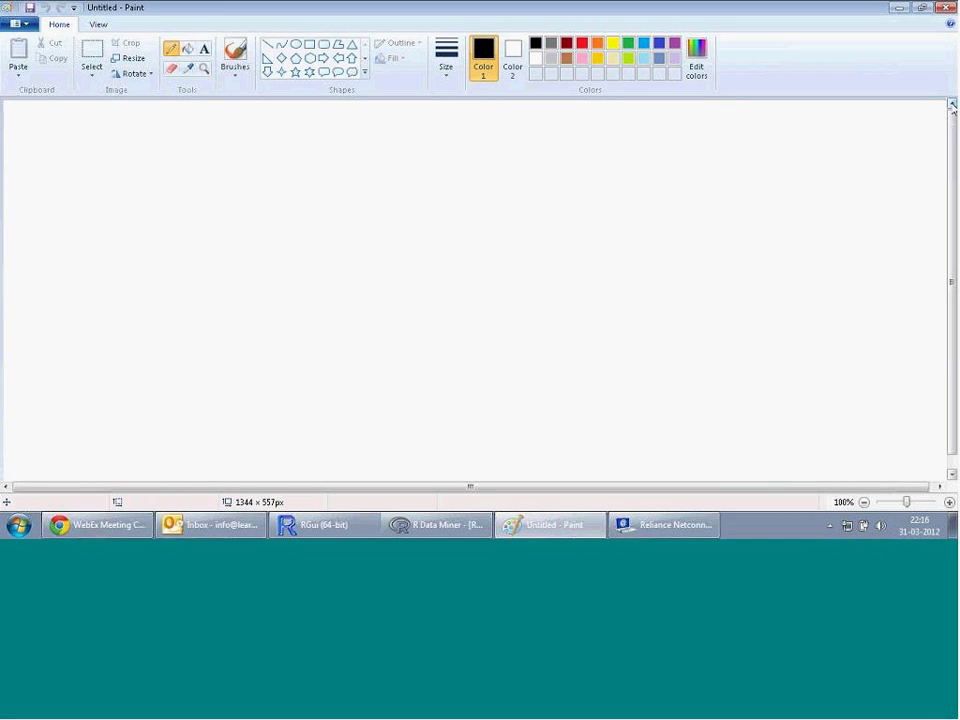
- Draw thick black vertical and horizontal axes with straight lines crossing near their lower-left ends, the horizontal one about 494 px long
click(268, 46)
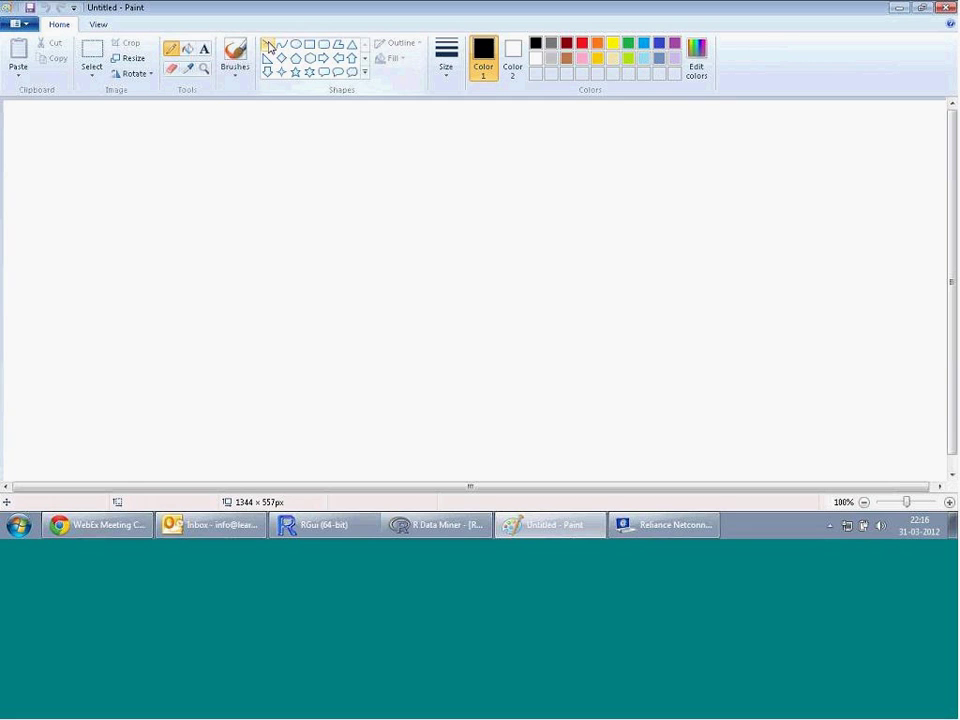
drag(268, 145, 268, 373)
drag(225, 336, 572, 336)
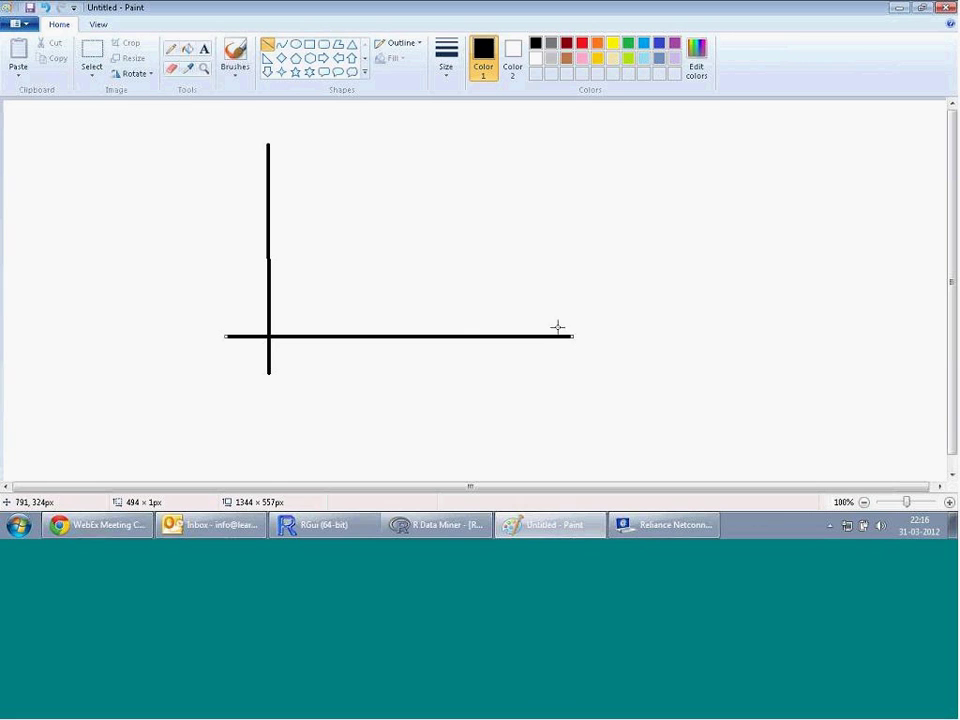
- Draw a thin straight diagonal line rising to the right from the axes' origin, spanning about 325 × 256 px
click(174, 52)
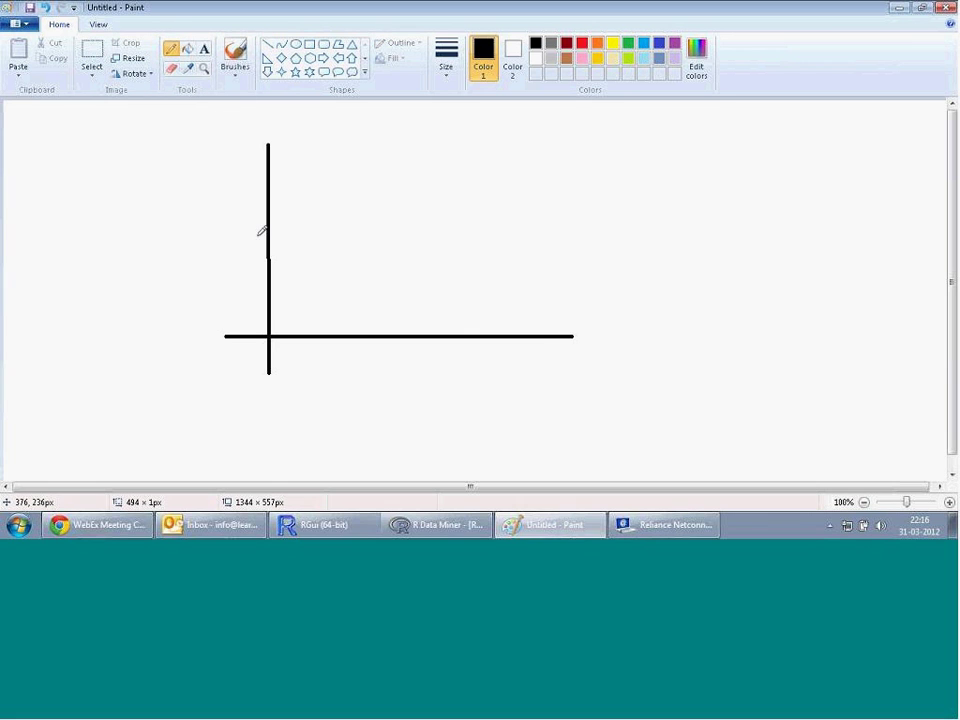
click(267, 45)
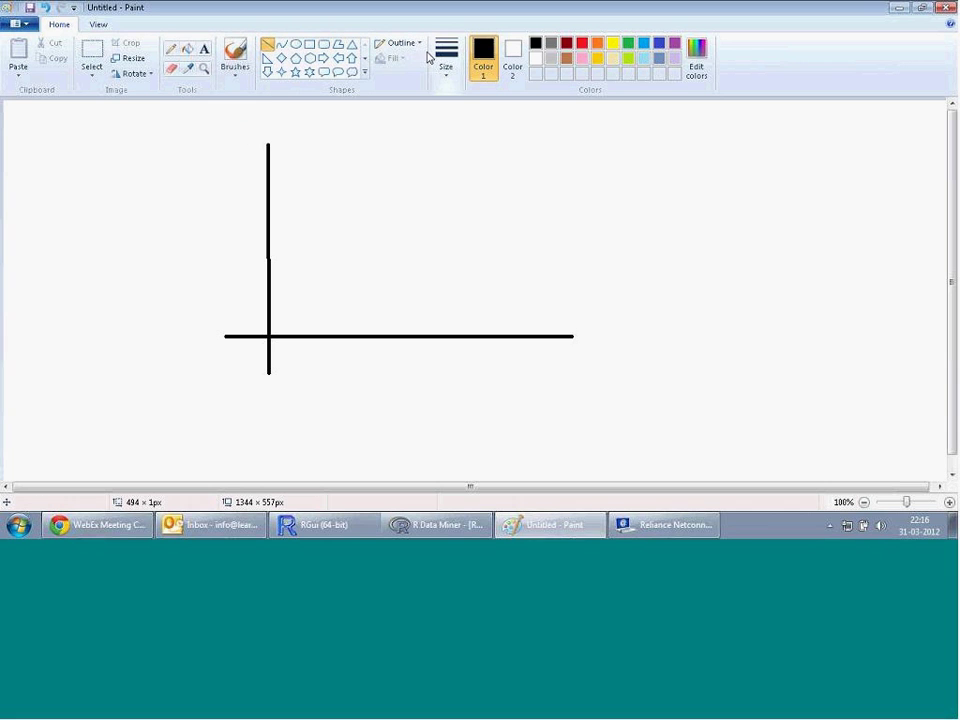
click(439, 80)
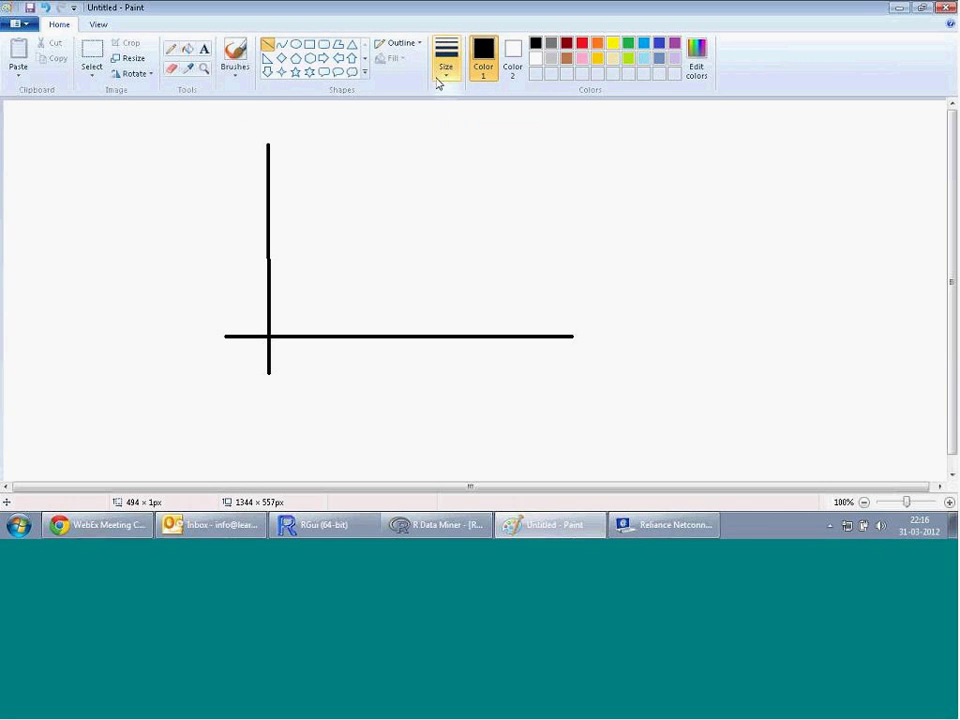
click(452, 101)
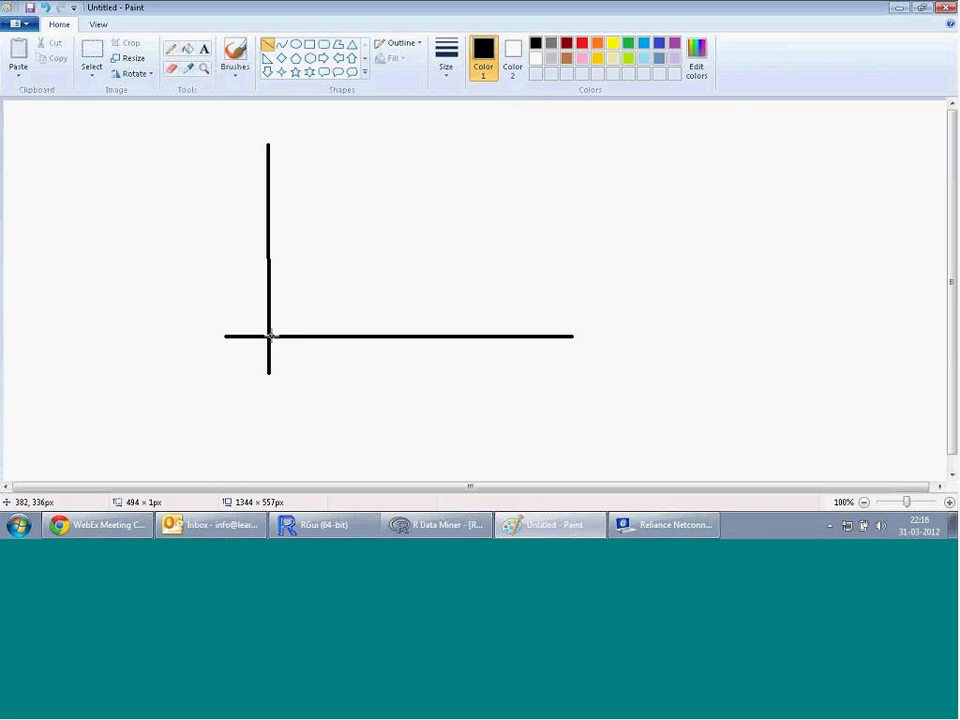
mouse_move(270, 335)
mouse_down()
mouse_move(454, 212)
mouse_move(496, 156)
mouse_up()
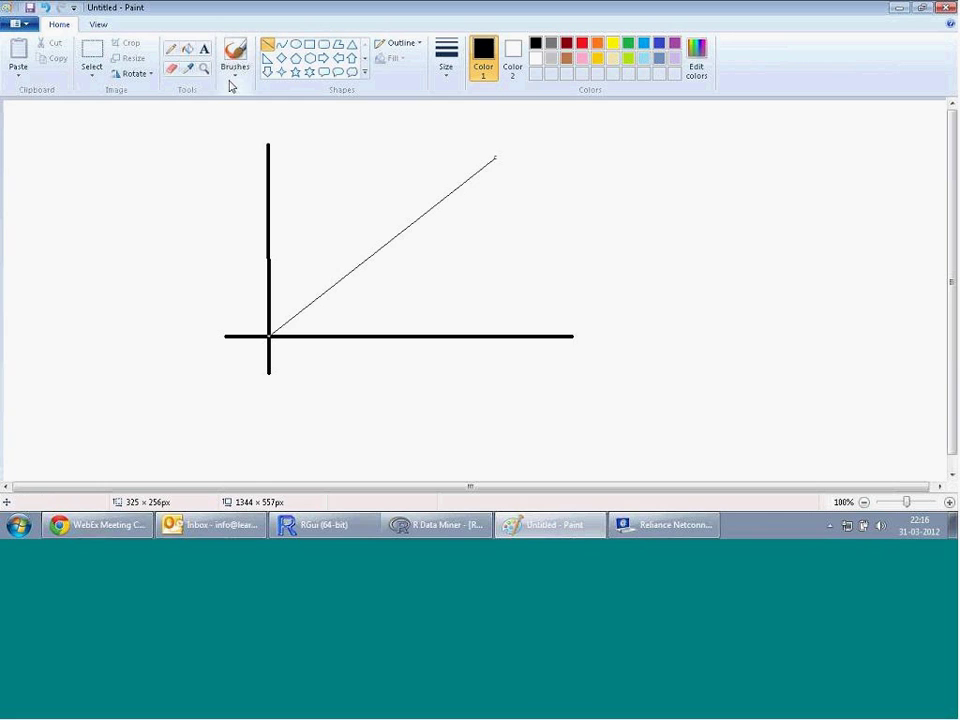
- Sketch a freehand curve bulging above the diagonal between its ends, and drop a vertical line about 270 px long to the horizontal axis
click(171, 50)
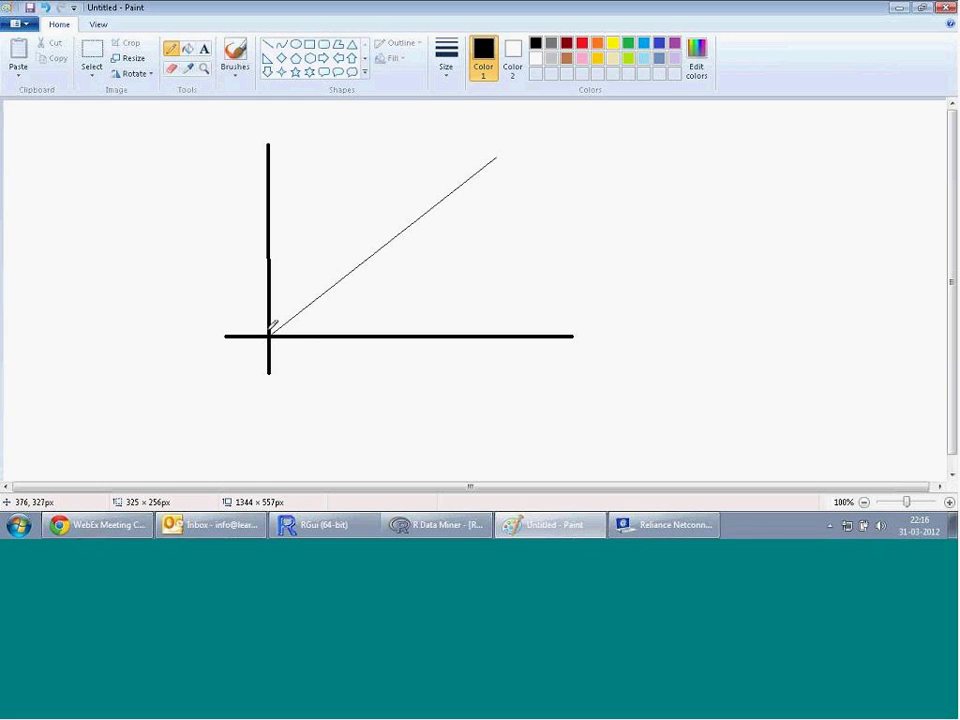
mouse_move(273, 317)
mouse_down()
mouse_move(287, 262)
mouse_move(331, 207)
mouse_move(416, 164)
mouse_move(505, 148)
mouse_move(493, 157)
mouse_up()
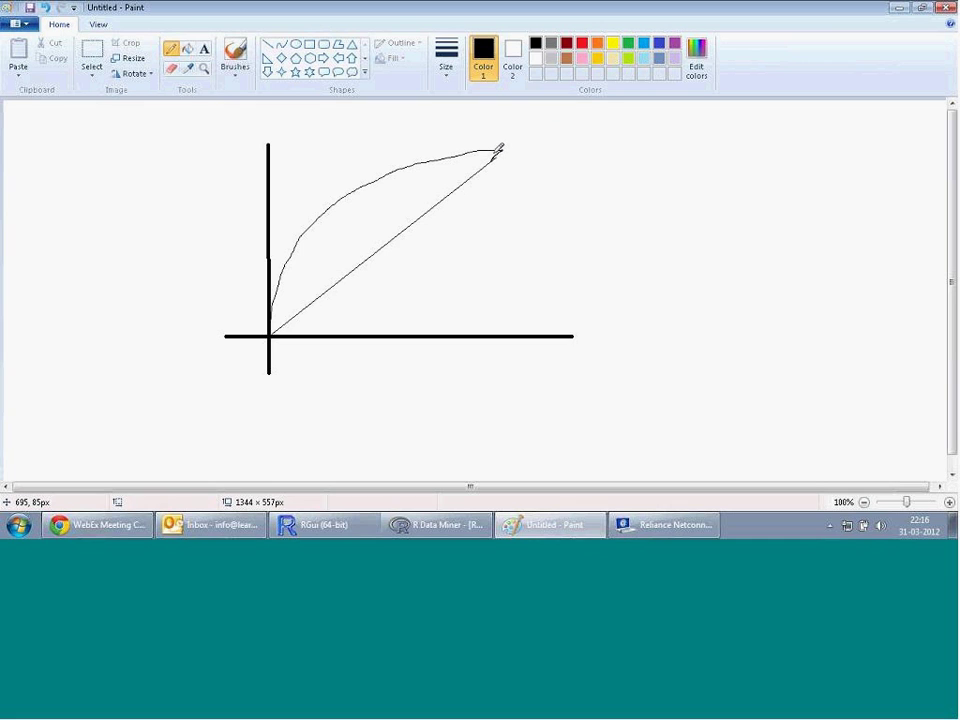
click(268, 44)
drag(502, 150, 501, 336)
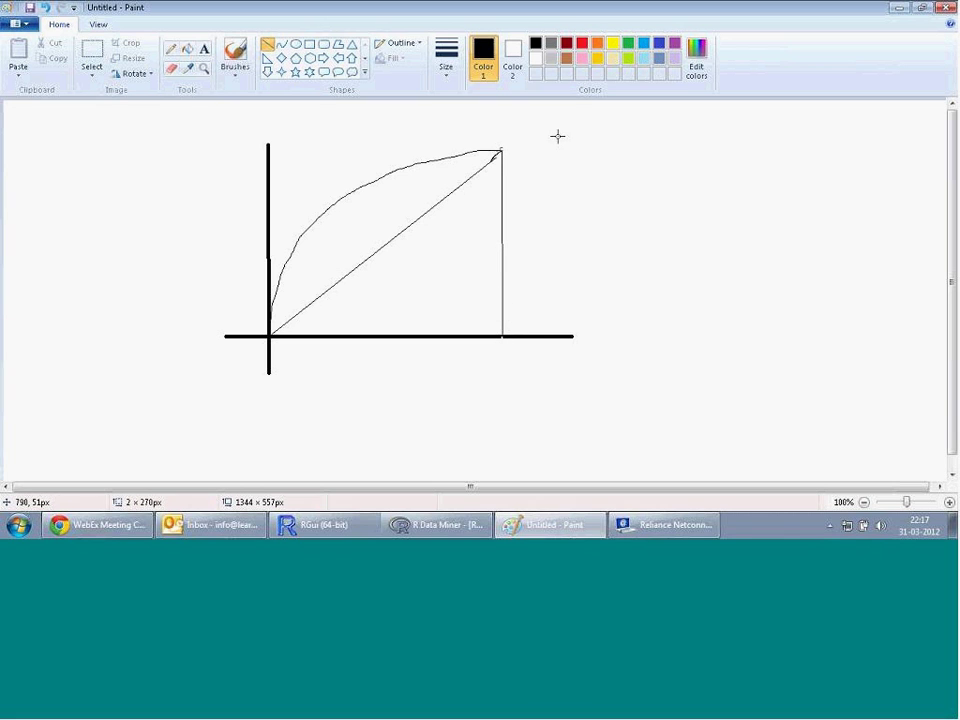
- Fill the triangle between the diagonal and the horizontal axis with pink
click(187, 48)
click(580, 59)
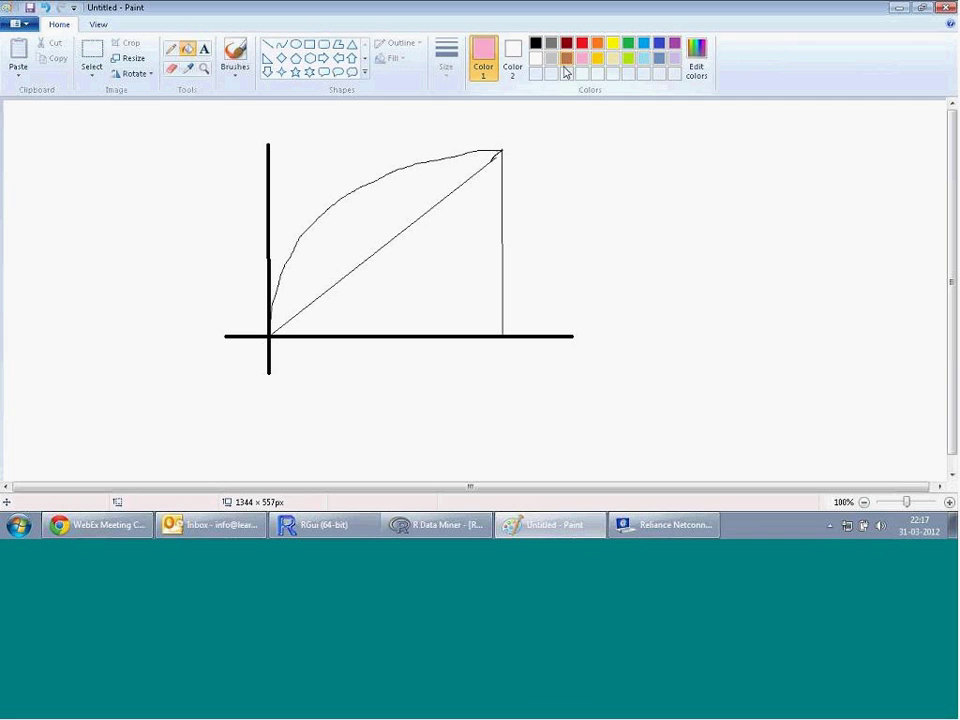
click(451, 264)
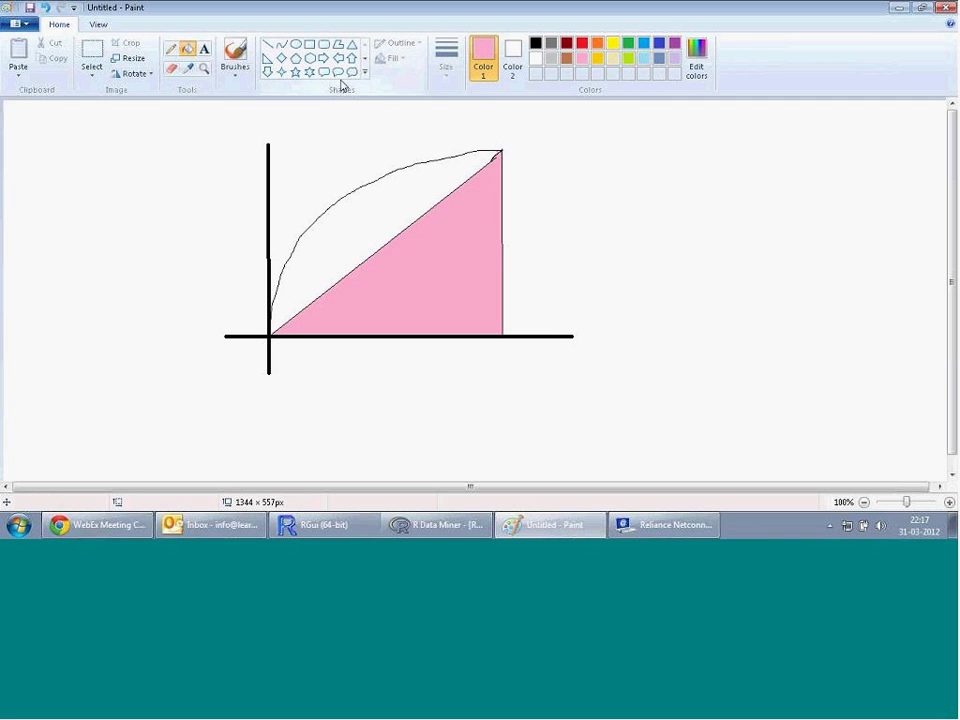
- Draw a freehand pink arrow pointing away from the triangle and label it 0.5 in black
click(171, 49)
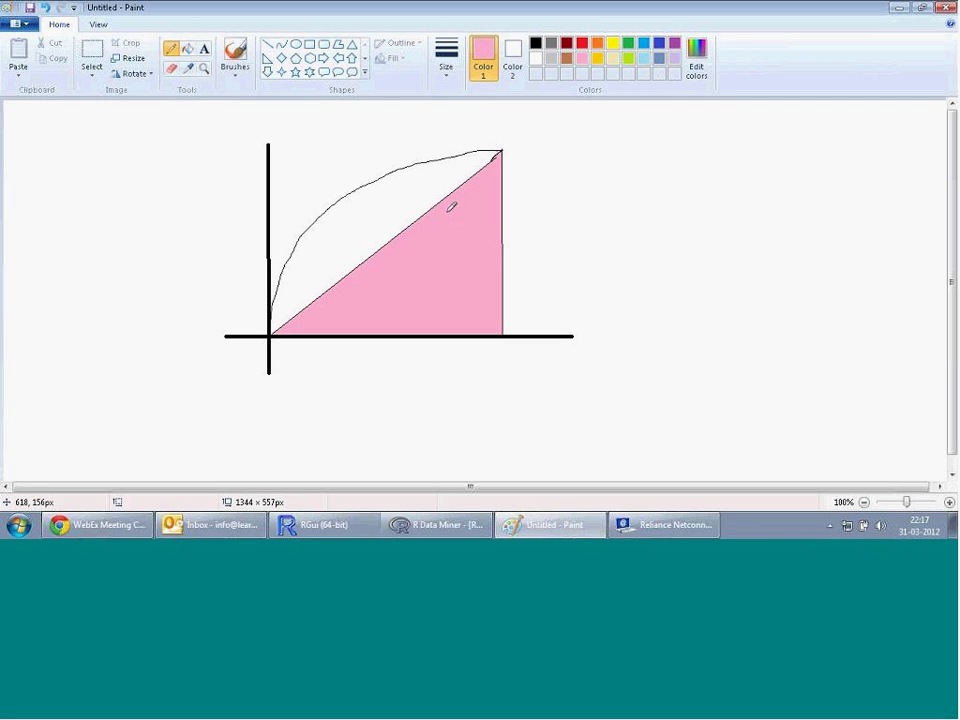
drag(503, 212, 570, 204)
click(536, 43)
mouse_move(598, 183)
mouse_down()
mouse_move(590, 210)
mouse_move(640, 205)
mouse_move(640, 182)
mouse_move(656, 181)
mouse_up()
click(617, 199)
- Handwrite AUROC below the 0.5 label, annotate it with an arrow to "Area under curve", and mark the ROC part
mouse_move(545, 297)
mouse_down()
mouse_move(560, 272)
mouse_move(572, 282)
mouse_move(580, 268)
mouse_up()
mouse_move(580, 268)
mouse_down()
mouse_move(634, 272)
mouse_move(609, 277)
mouse_move(632, 266)
mouse_move(655, 285)
mouse_move(695, 283)
mouse_up()
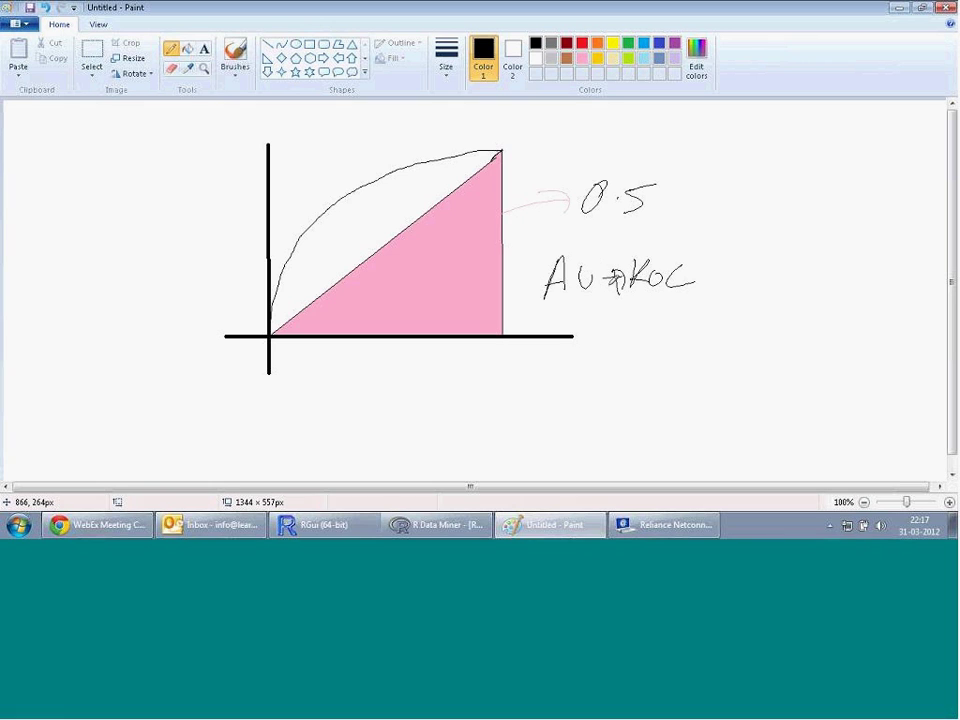
mouse_move(603, 267)
mouse_down()
mouse_move(612, 288)
mouse_move(600, 342)
mouse_move(614, 330)
mouse_up()
mouse_move(632, 338)
mouse_down()
mouse_move(652, 314)
mouse_move(727, 325)
mouse_move(749, 315)
mouse_move(860, 312)
mouse_up()
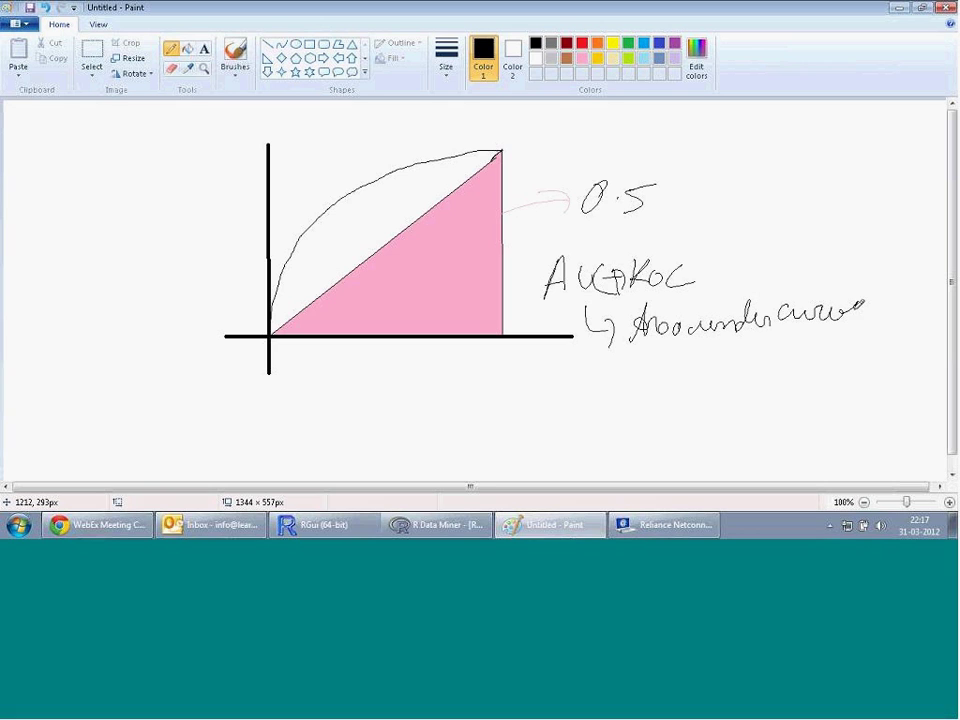
drag(686, 271, 778, 269)
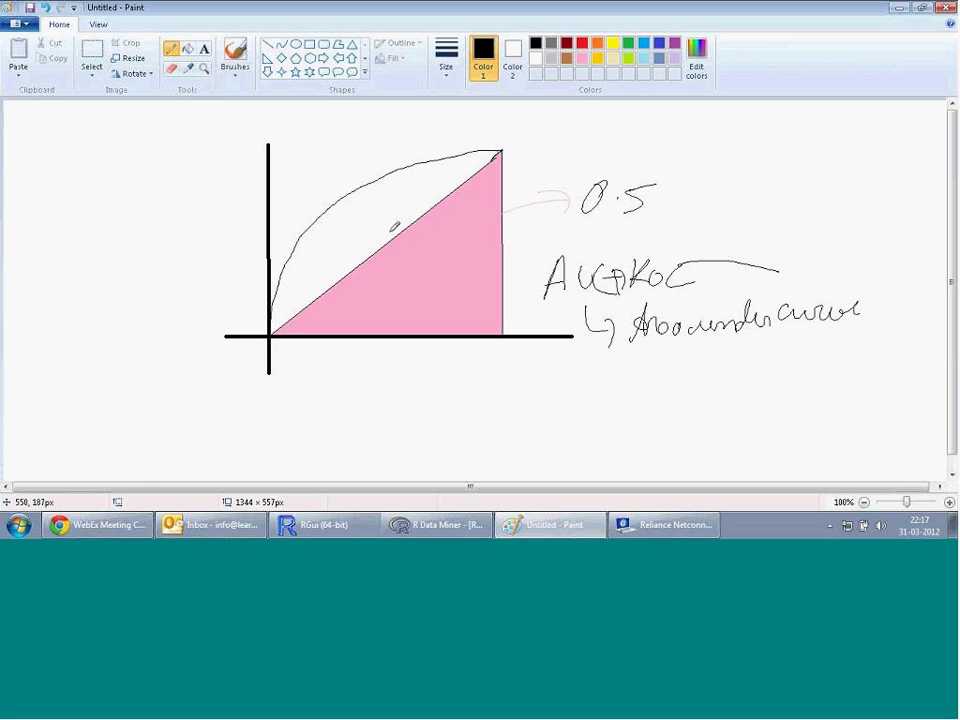
drag(681, 236, 663, 253)
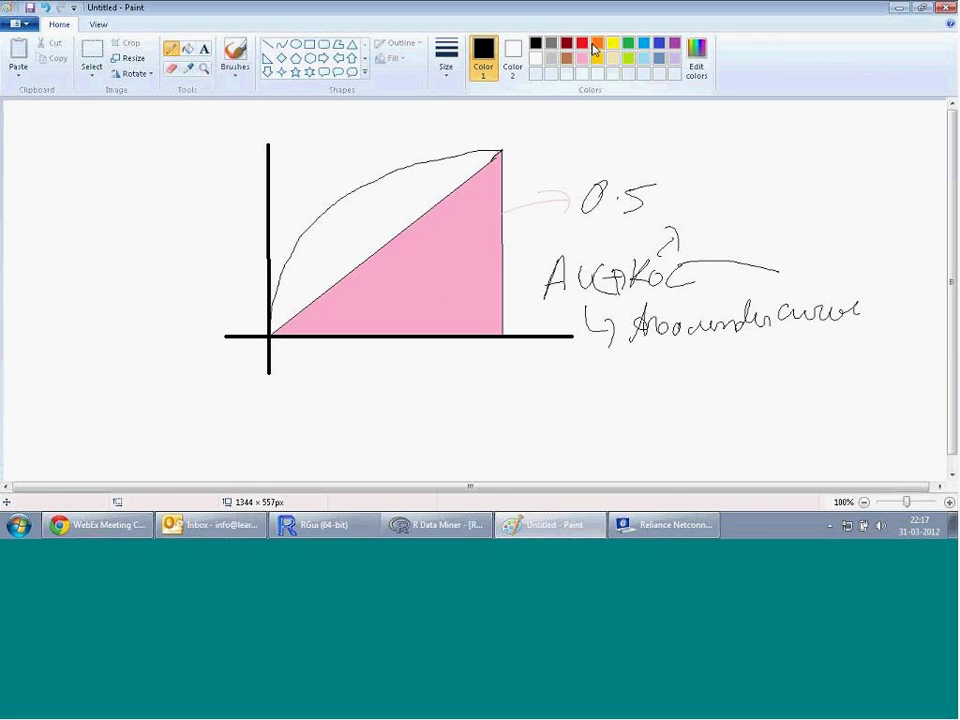
- Fill the region between the curve and the diagonal with green
click(628, 43)
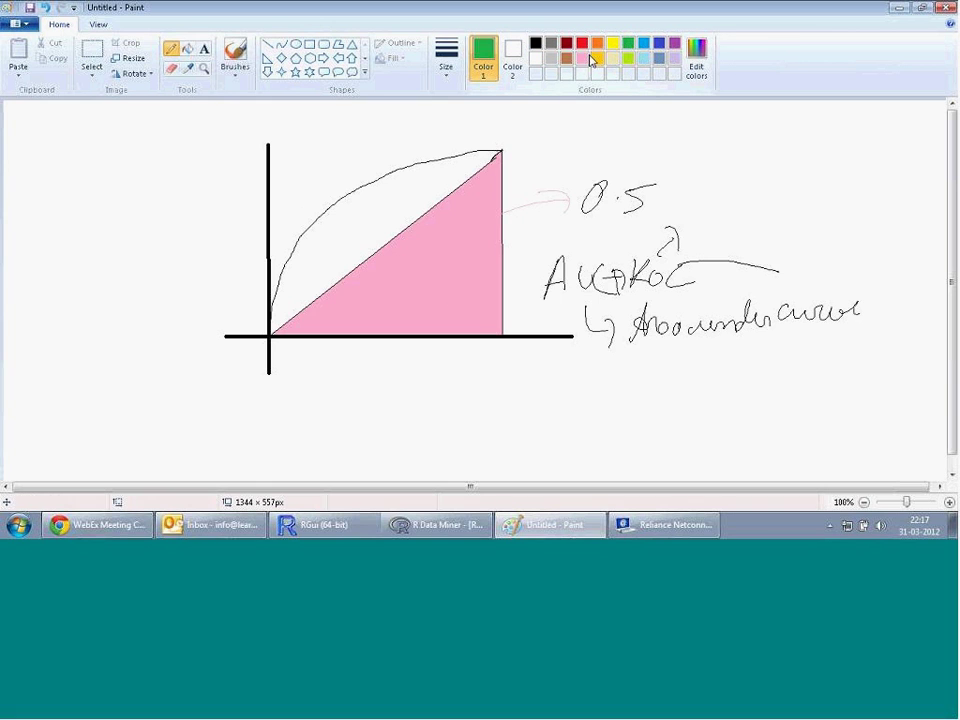
click(187, 48)
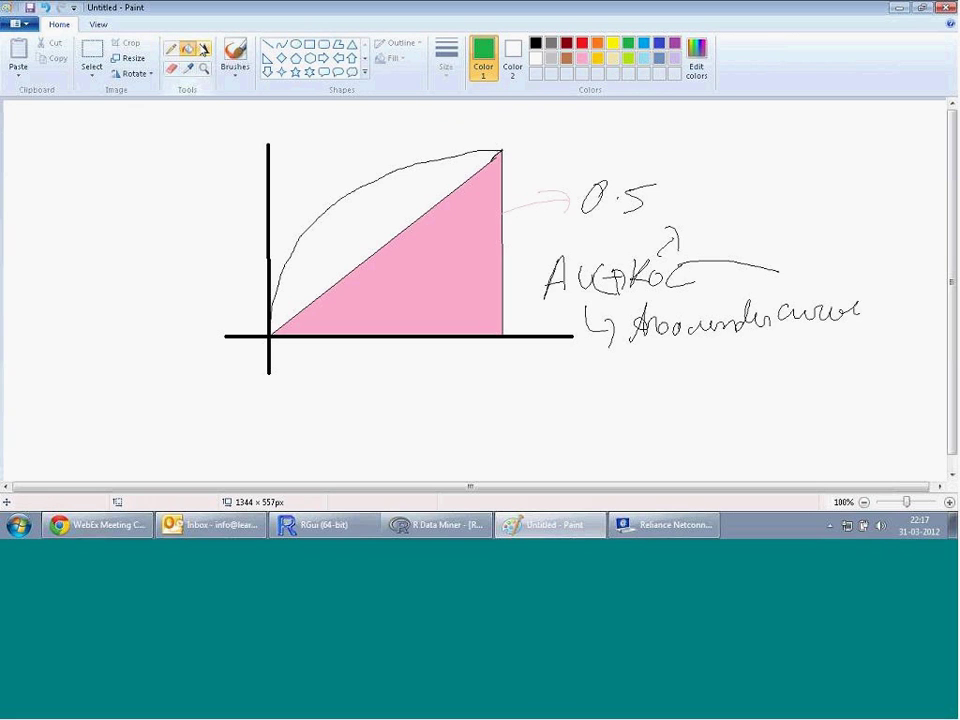
click(366, 227)
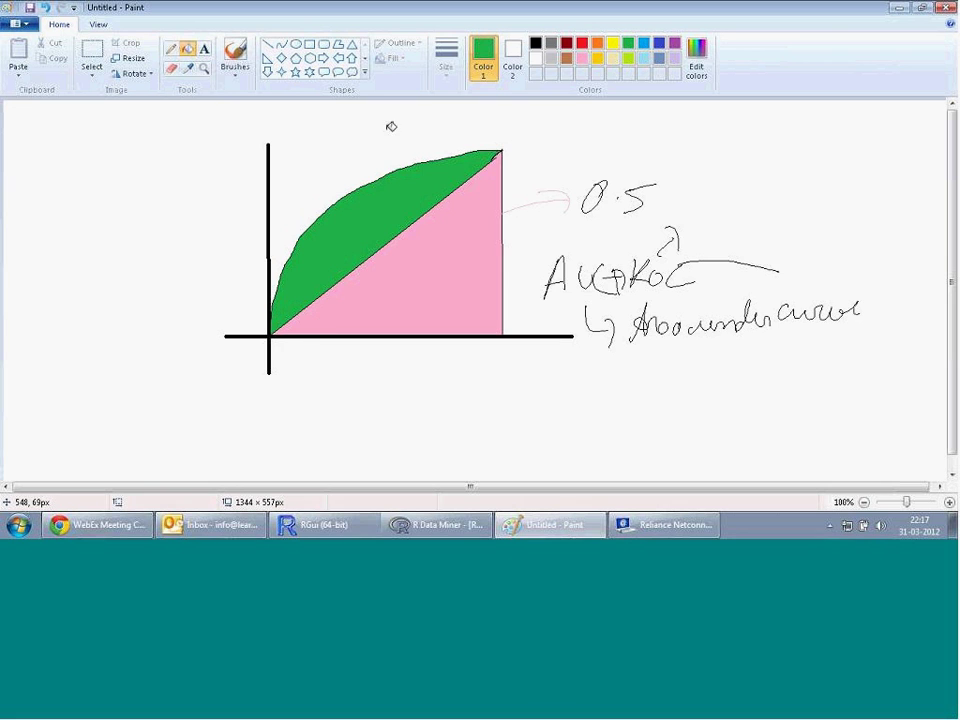
- Handwrite 0.8 in black above the 0.5 label and enclose it in a freehand outline
click(171, 48)
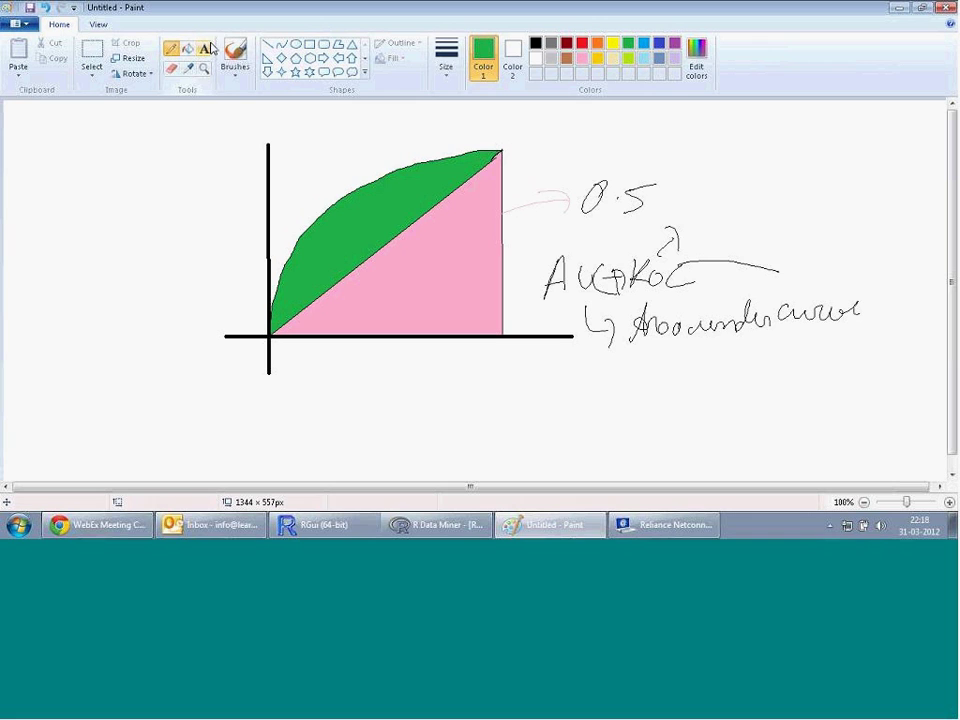
click(535, 42)
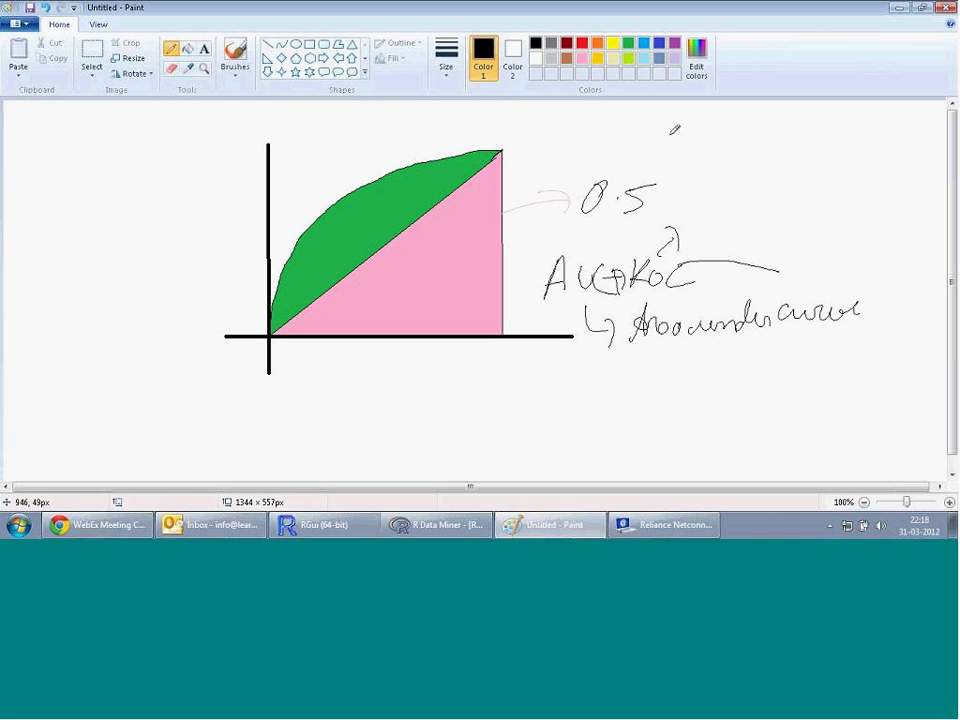
mouse_move(723, 126)
mouse_down()
mouse_move(696, 133)
mouse_move(740, 145)
mouse_move(731, 150)
mouse_up()
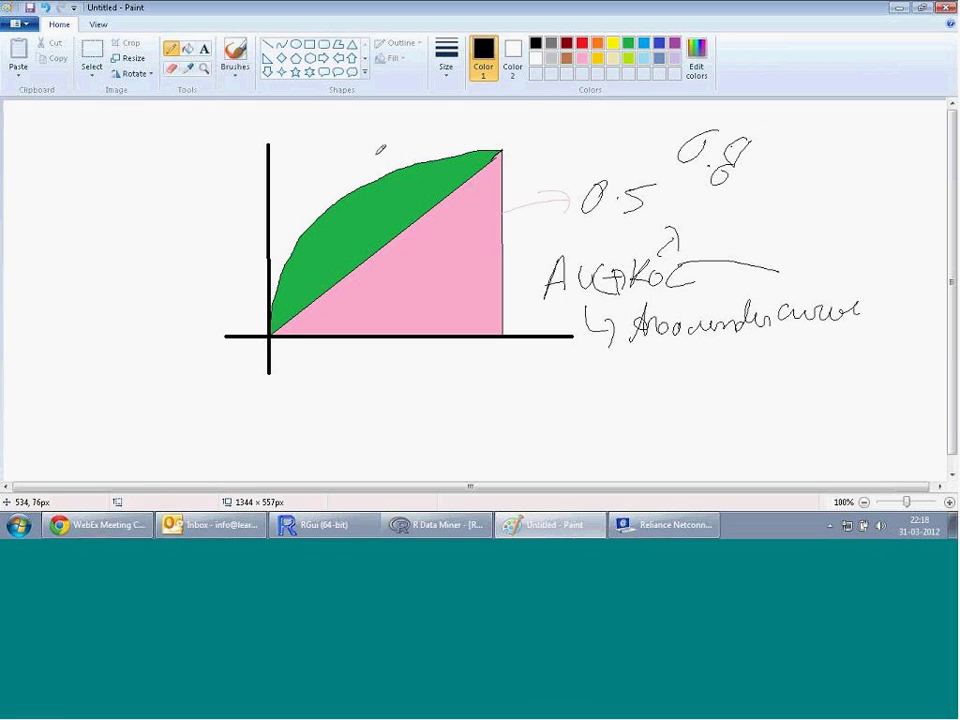
mouse_move(737, 112)
mouse_down()
mouse_move(731, 121)
mouse_move(770, 192)
mouse_move(751, 123)
mouse_up()
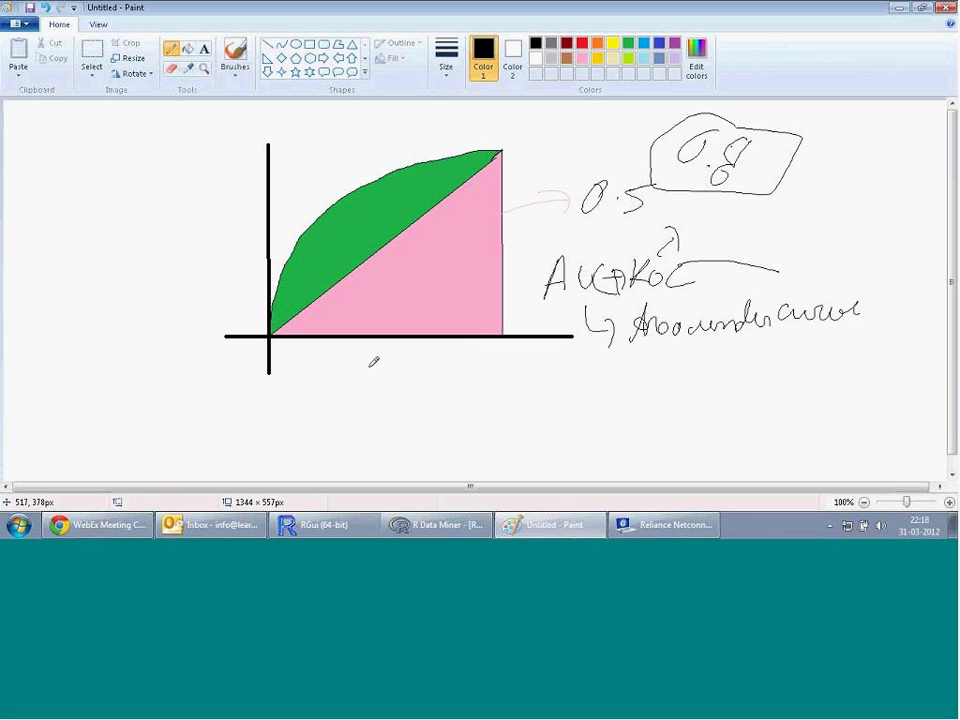
- Handwrite the first rating line, 0.5 to 0.6 → Poor, beneath the horizontal axis
drag(378, 368, 413, 390)
click(405, 385)
mouse_move(450, 356)
mouse_down()
mouse_move(452, 381)
mouse_move(496, 388)
mouse_move(511, 379)
mouse_up()
drag(548, 371, 547, 377)
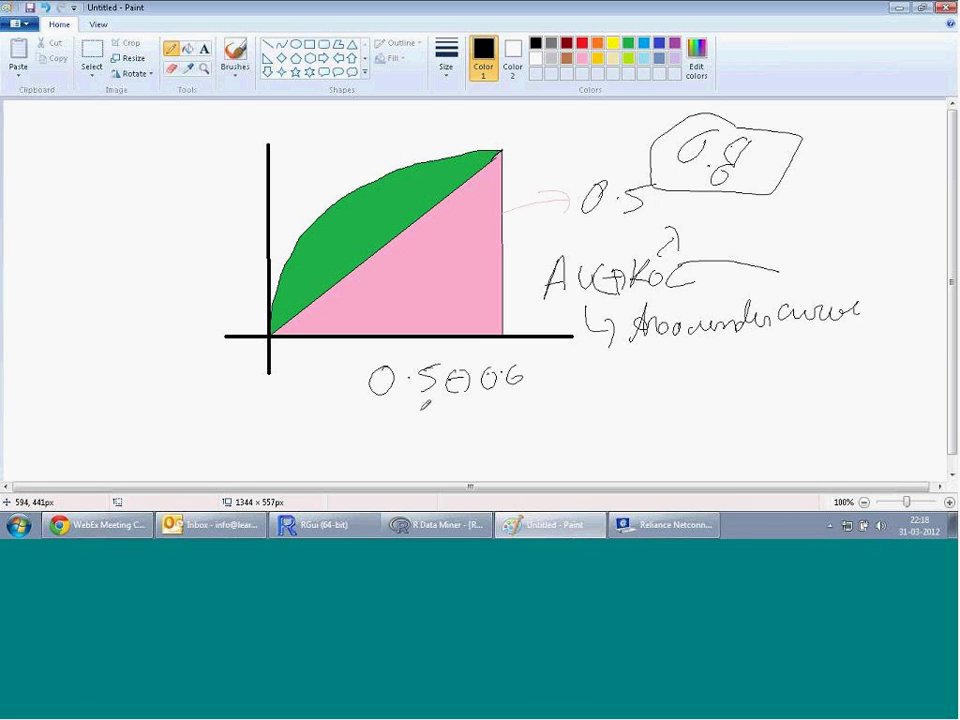
mouse_move(530, 367)
mouse_down()
mouse_move(590, 356)
mouse_move(609, 372)
mouse_up()
- Handwrite the rating line 0.6 - 0.7 → B.A below the Poor line
mouse_move(430, 411)
mouse_down()
mouse_move(439, 418)
mouse_move(415, 433)
mouse_move(426, 418)
mouse_up()
click(437, 428)
mouse_move(455, 412)
mouse_down()
mouse_move(446, 430)
mouse_move(506, 407)
mouse_up()
click(521, 416)
mouse_move(541, 400)
mouse_down()
mouse_move(553, 401)
mouse_move(545, 426)
mouse_move(579, 409)
mouse_up()
mouse_move(573, 403)
mouse_down()
mouse_move(574, 421)
mouse_move(595, 424)
mouse_up()
mouse_move(600, 399)
mouse_down()
mouse_move(614, 409)
mouse_move(601, 420)
mouse_up()
click(629, 412)
drag(640, 393, 634, 414)
mouse_move(639, 393)
mouse_down()
mouse_move(650, 391)
mouse_move(648, 411)
mouse_up()
drag(635, 407, 647, 404)
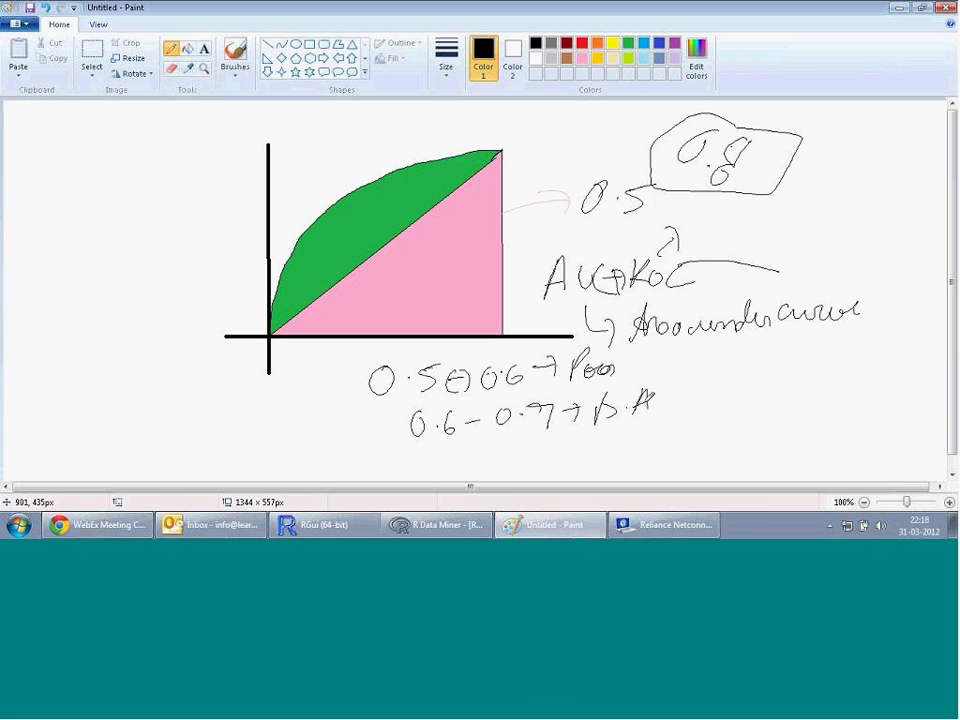
- Handwrite the rating line .7 - .75 → Average/Good below the B.A line
click(441, 450)
mouse_move(449, 437)
mouse_down()
mouse_move(457, 452)
mouse_move(490, 440)
mouse_move(535, 447)
mouse_up()
click(499, 442)
mouse_move(539, 433)
mouse_down()
mouse_move(598, 445)
mouse_move(635, 430)
mouse_move(666, 438)
mouse_move(673, 452)
mouse_move(704, 436)
mouse_up()
mouse_move(712, 422)
mouse_down()
mouse_move(706, 448)
mouse_move(714, 434)
mouse_move(763, 426)
mouse_move(780, 404)
mouse_up()
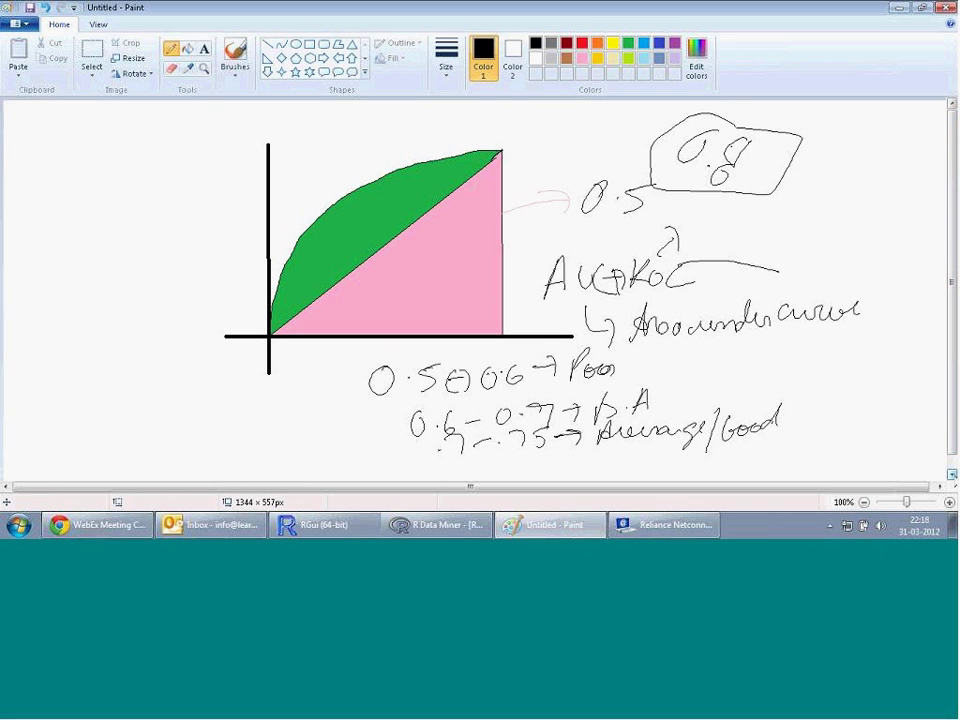
- Handwrite the rating line .75 - .8 → Good below the Average/Good line
scroll(480, 290, down, 1)
mouse_move(468, 446)
mouse_down()
mouse_move(476, 456)
mouse_move(506, 446)
mouse_move(512, 456)
mouse_up()
drag(516, 444, 630, 446)
click(553, 444)
drag(645, 440, 672, 428)
- Handwrite the rating line .8 → .9 → Excellent in the blank area to the left of the other ratings
click(72, 392)
mouse_move(90, 372)
mouse_down()
mouse_move(84, 402)
mouse_move(110, 384)
mouse_up()
drag(114, 378, 122, 392)
mouse_move(141, 378)
mouse_down()
mouse_move(150, 400)
mouse_move(209, 373)
mouse_move(262, 392)
mouse_move(302, 364)
mouse_up()
click(132, 388)
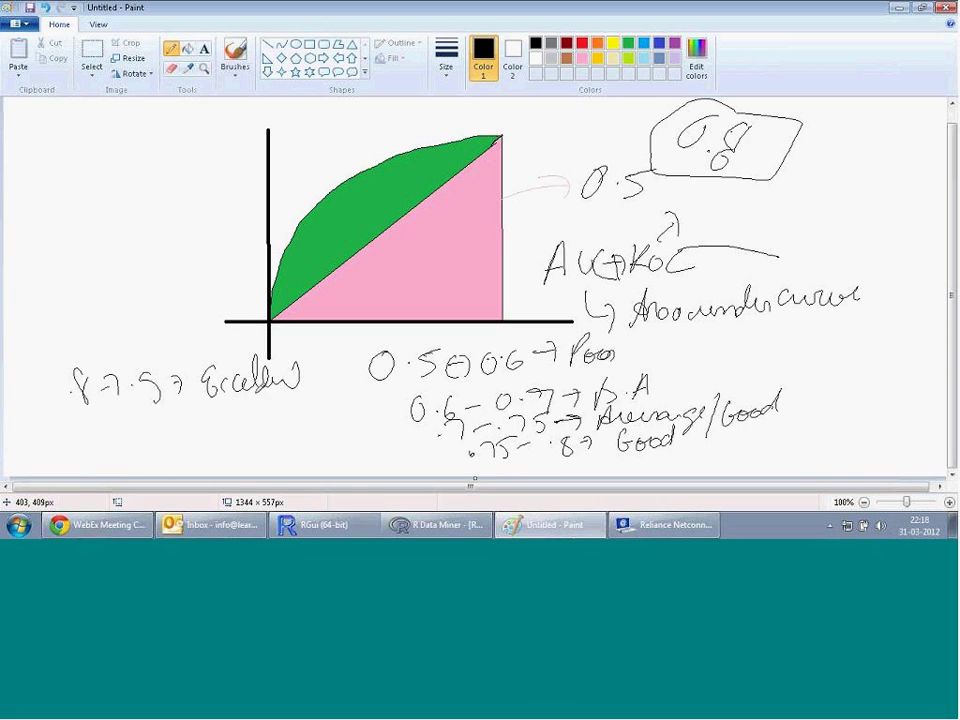
- Handwrite the rating line .9+ = Susp below the Excellent line
click(124, 437)
drag(144, 424, 148, 446)
drag(167, 433, 183, 431)
mouse_move(175, 425)
mouse_down()
mouse_move(174, 441)
mouse_move(206, 420)
mouse_up()
drag(192, 433, 209, 428)
click(226, 410)
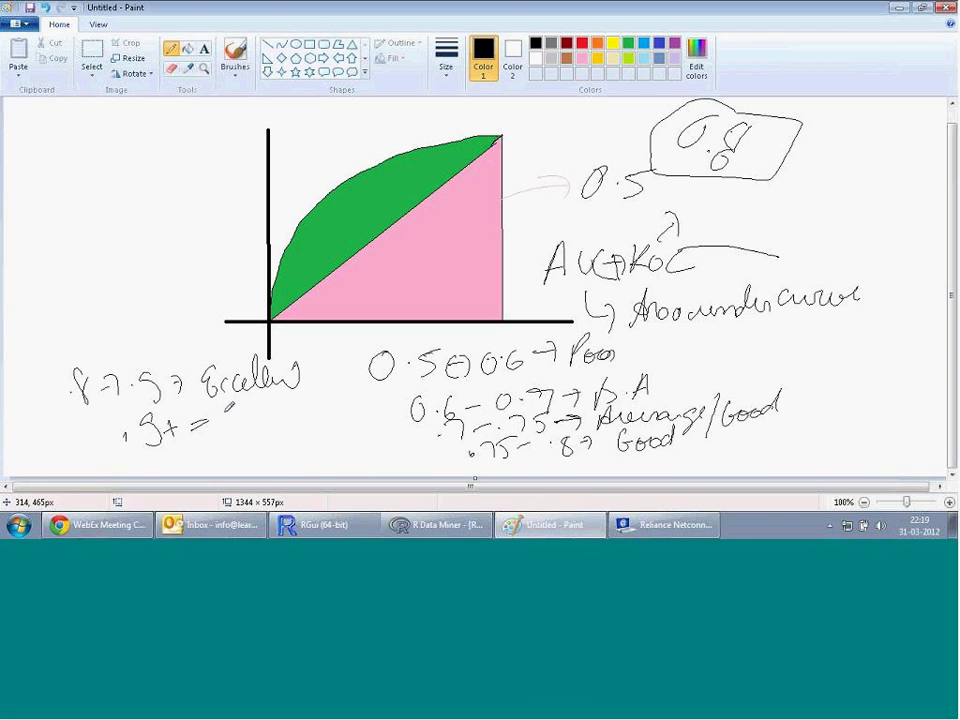
mouse_move(234, 406)
mouse_down()
mouse_move(220, 431)
mouse_move(243, 418)
mouse_move(251, 432)
mouse_up()
drag(251, 410, 267, 414)
- Handwrite .95 = Overfitted below the .9+ line and draw a freehand loop around both lines
click(183, 463)
drag(211, 441, 203, 460)
drag(214, 449, 220, 449)
mouse_move(229, 443)
mouse_down()
mouse_move(220, 458)
mouse_move(271, 435)
mouse_move(273, 449)
mouse_move(289, 449)
mouse_up()
mouse_move(290, 445)
mouse_down()
mouse_move(365, 438)
mouse_move(360, 420)
mouse_up()
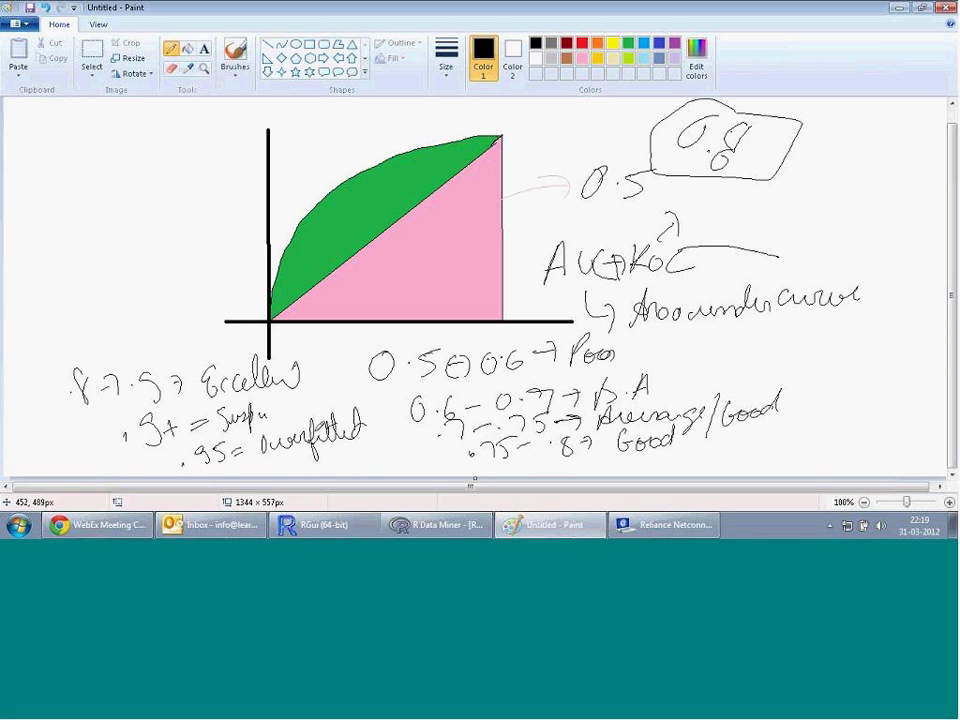
mouse_move(310, 390)
mouse_down()
mouse_move(196, 405)
mouse_move(150, 466)
mouse_move(378, 400)
mouse_move(255, 398)
mouse_up()
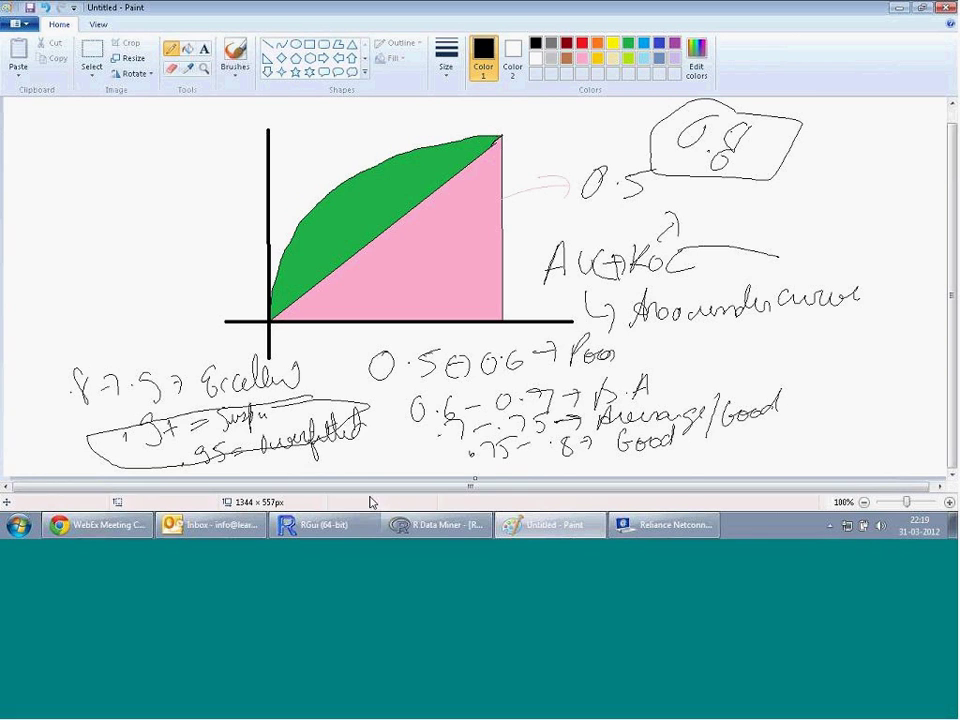
- Switch to Rattle, generate the ROC curve on the Validation data, and place its plot beside the training plot
click(419, 531)
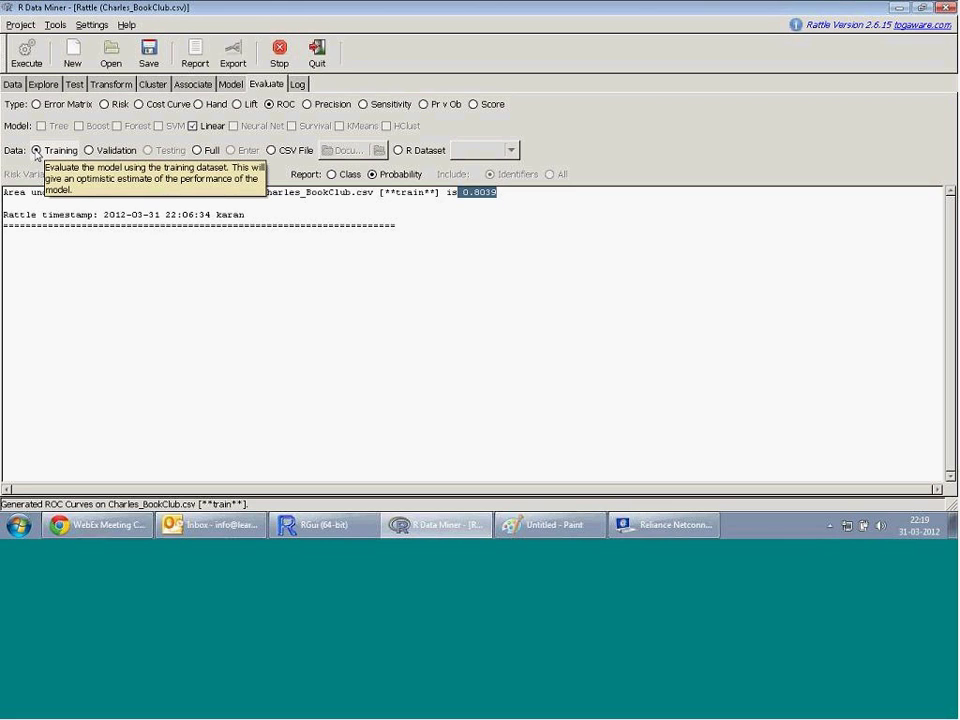
click(89, 151)
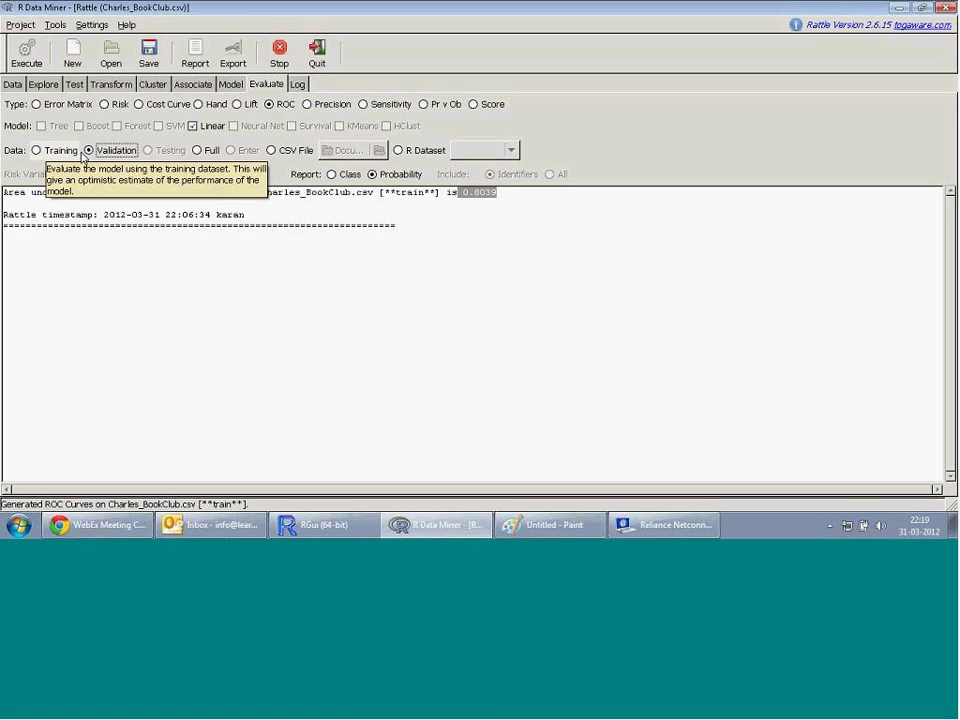
click(26, 62)
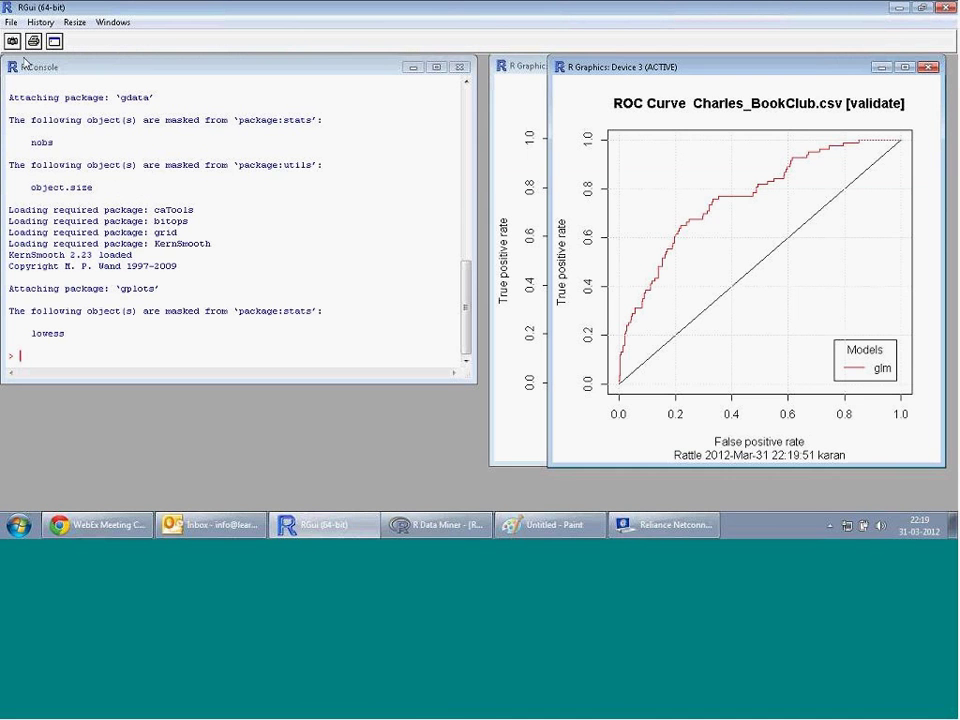
drag(718, 71, 267, 72)
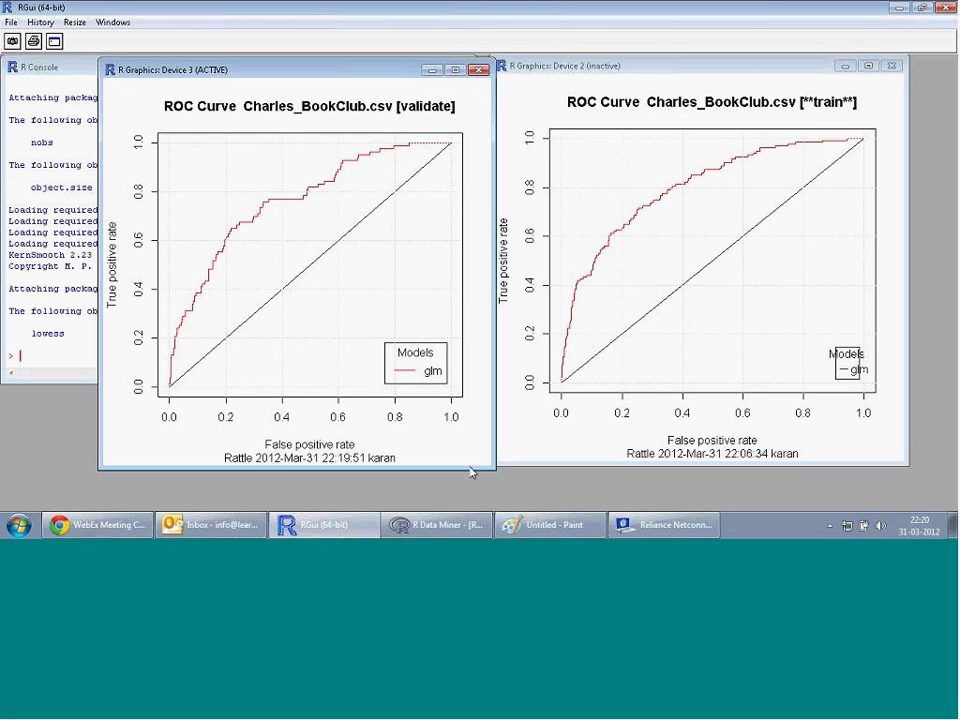
- Switch to Rattle, highlight the validation area-under-the-curve line, and generate the Risk chart for the Linear model on the Validation data
click(443, 527)
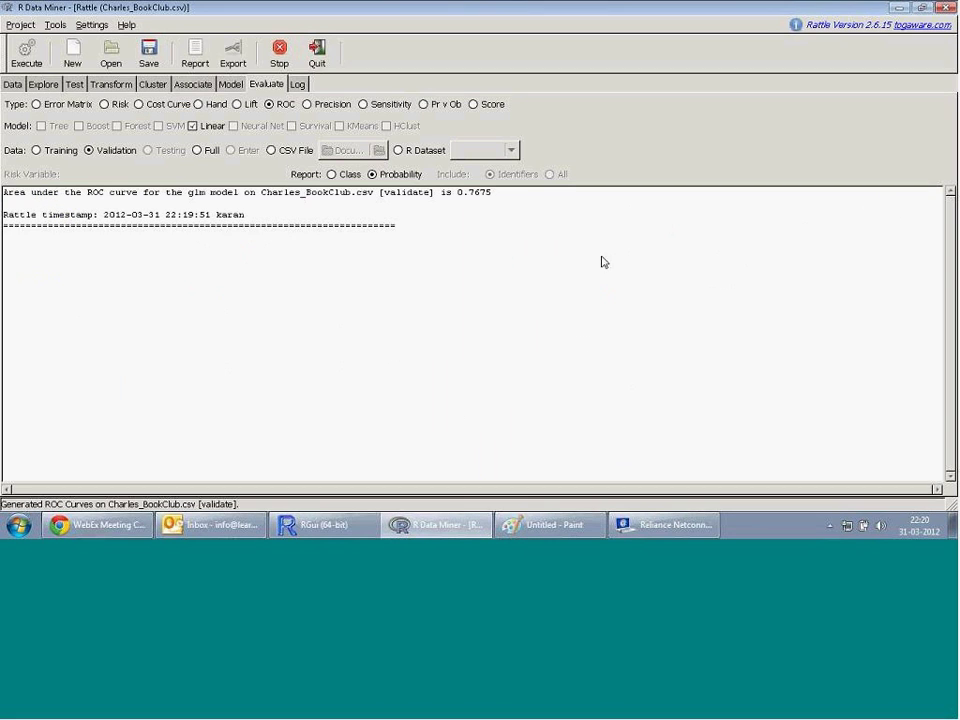
drag(454, 195, 104, 199)
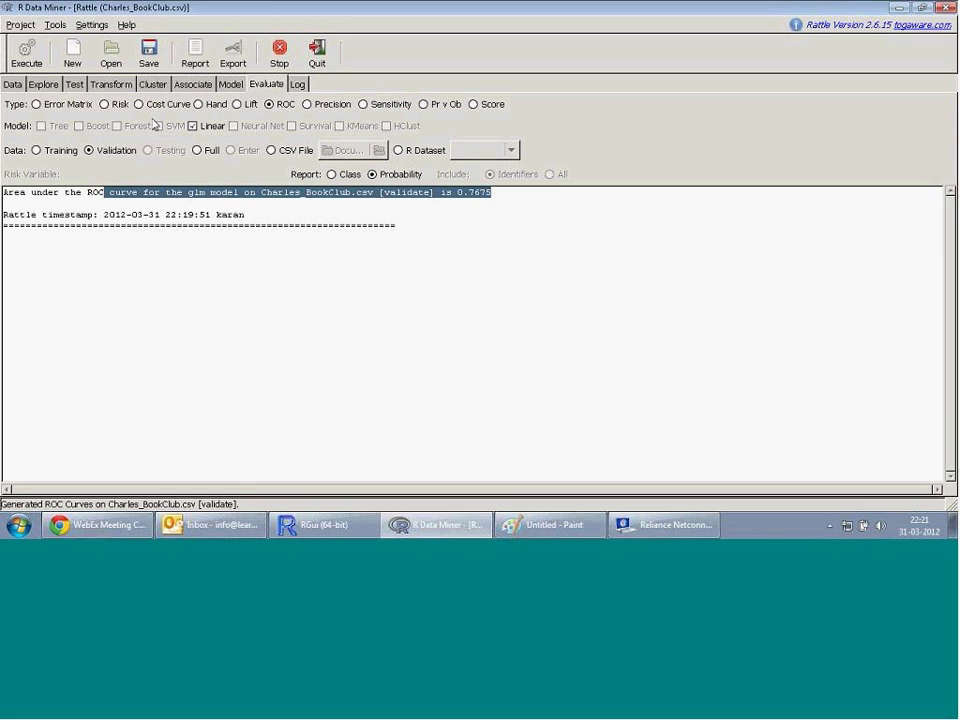
click(105, 105)
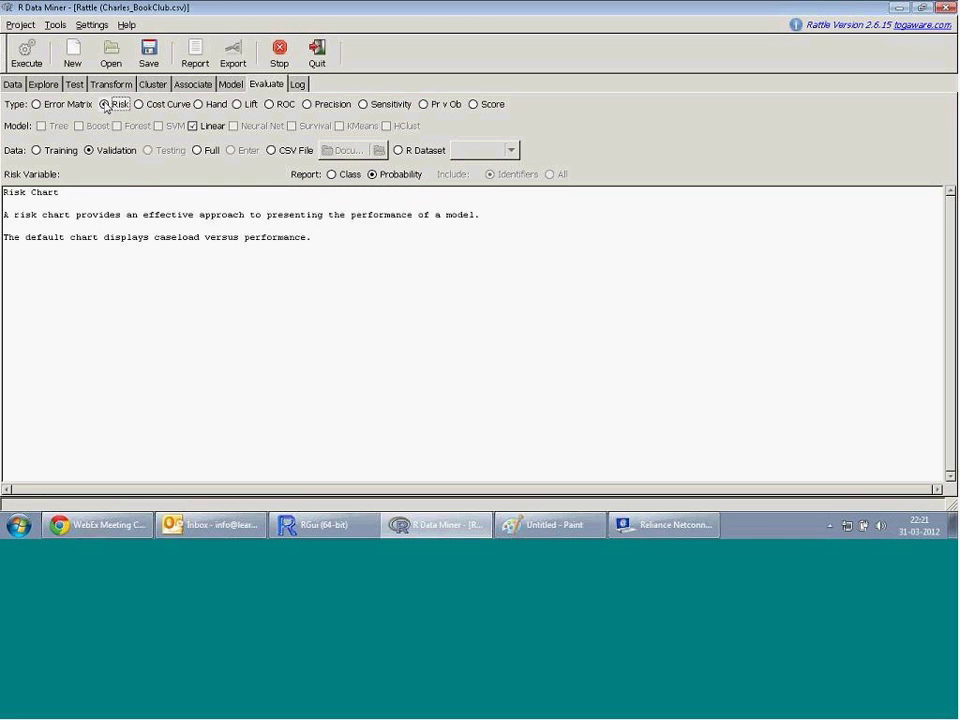
click(27, 60)
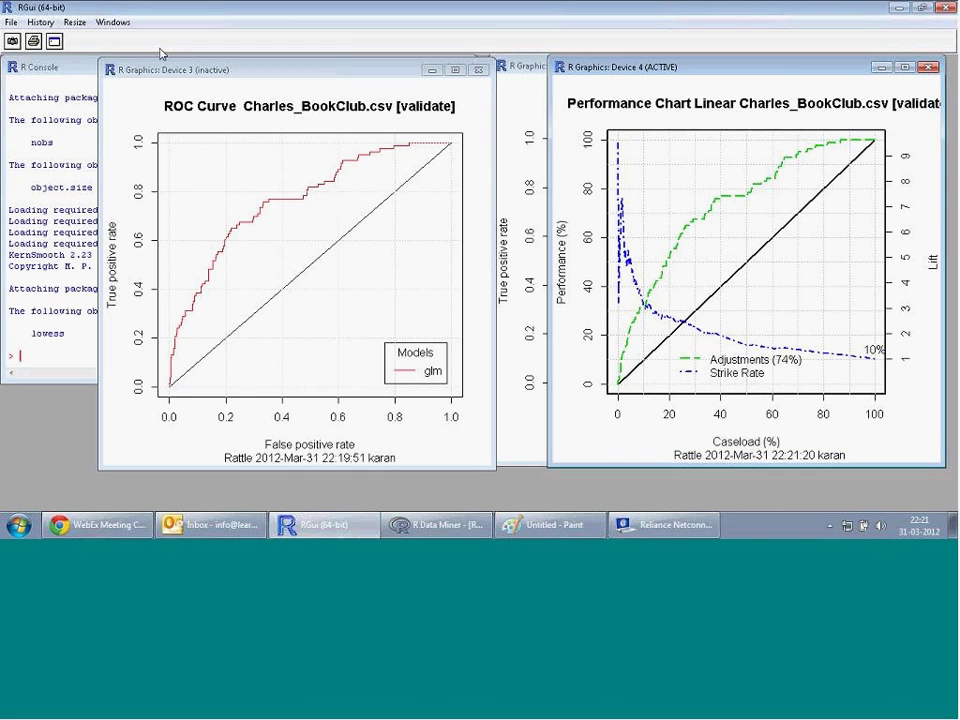
- Close the validation ROC, training ROC and validation performance plot windows
click(478, 69)
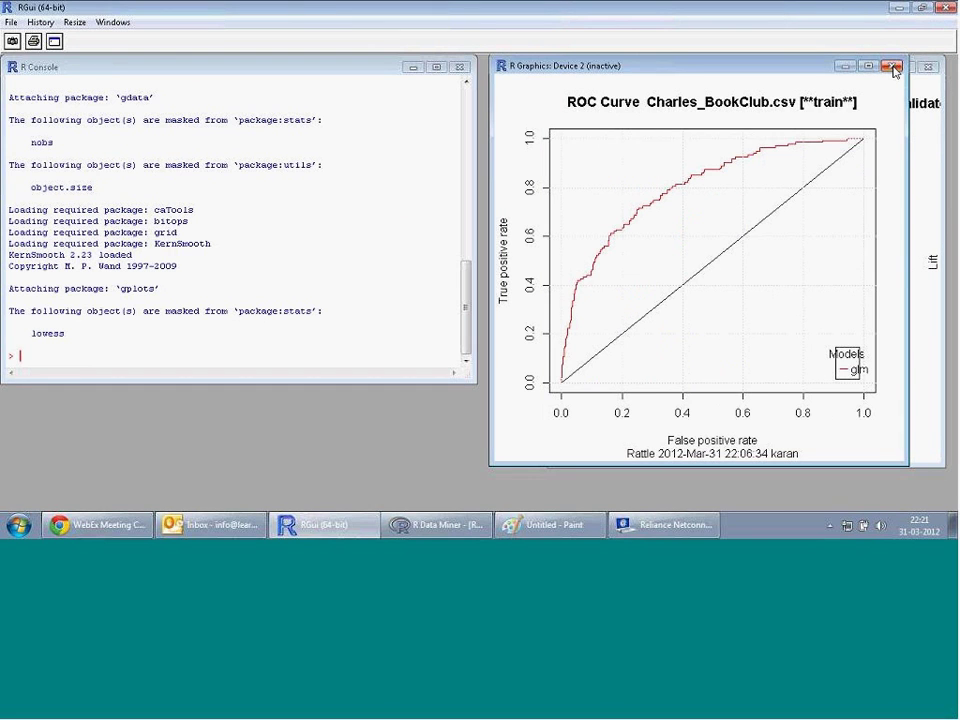
click(893, 66)
click(928, 67)
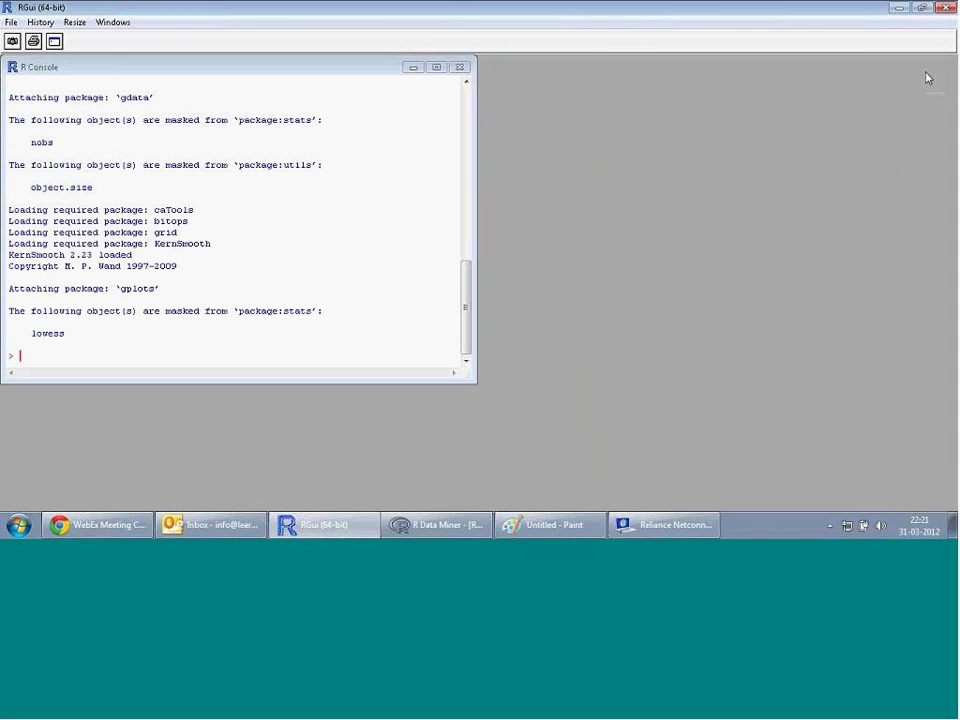
- Return to Rattle, generate the Risk chart on the Training data, and maximize its performance plot
key(alt+Tab)
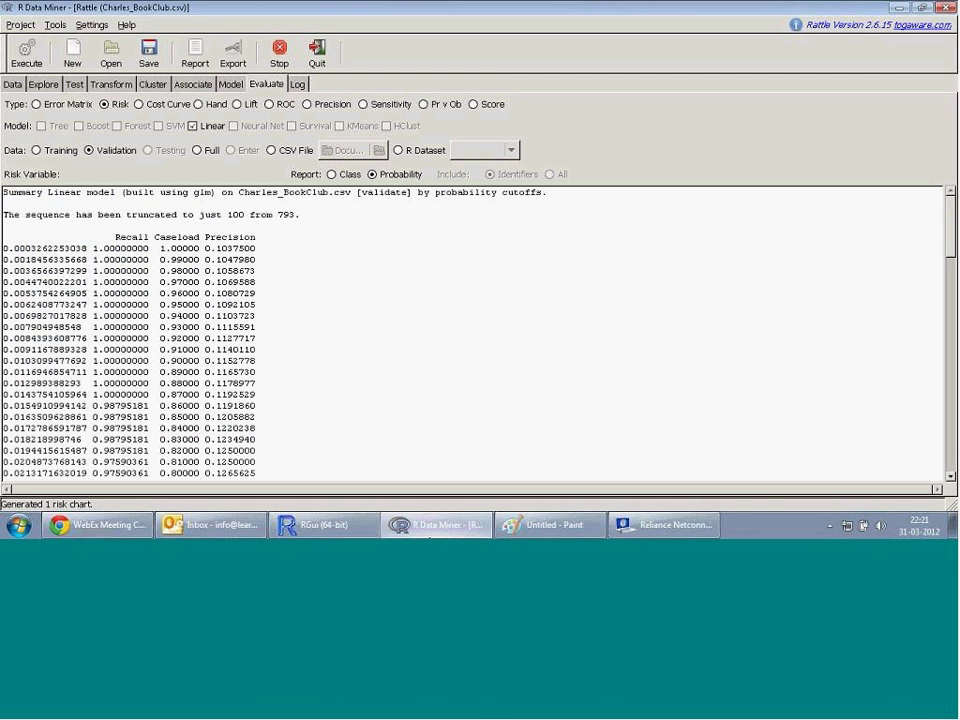
click(45, 151)
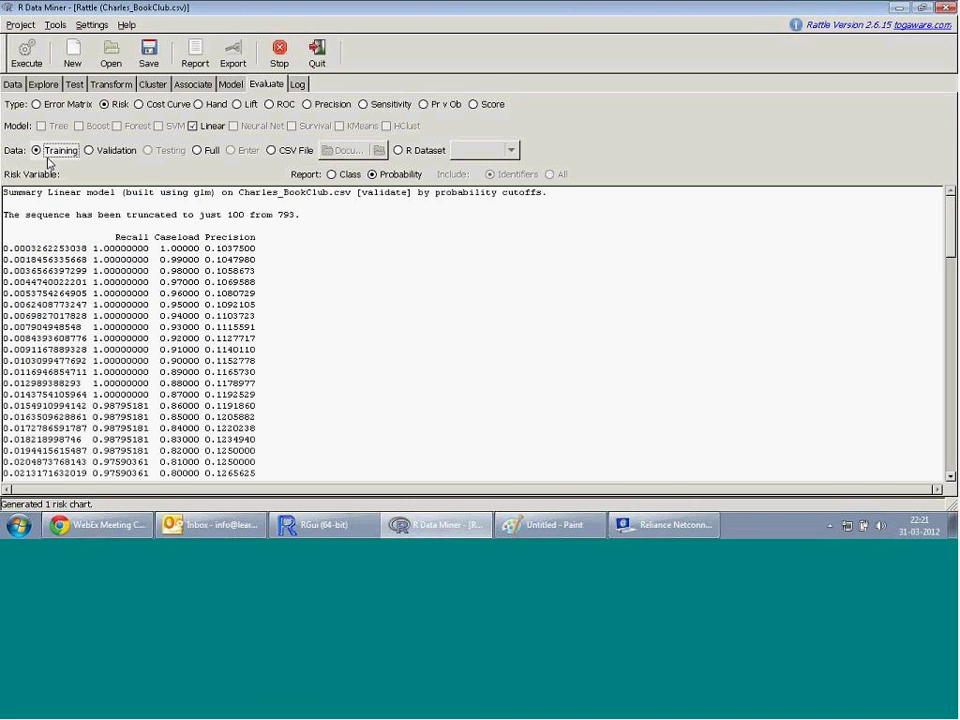
click(27, 55)
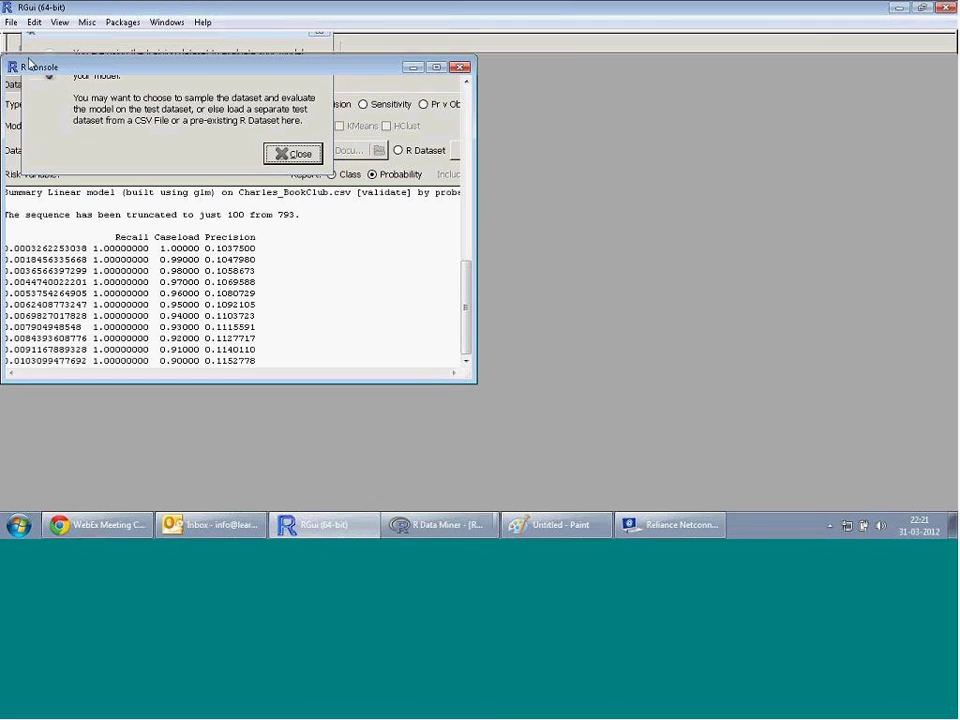
click(293, 153)
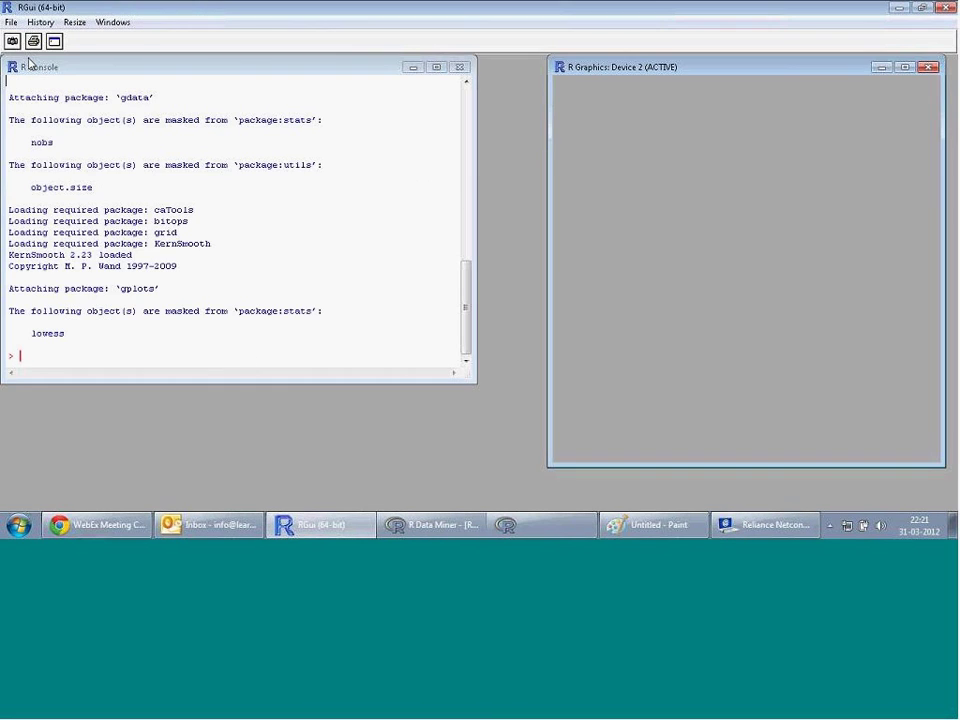
double_click(677, 68)
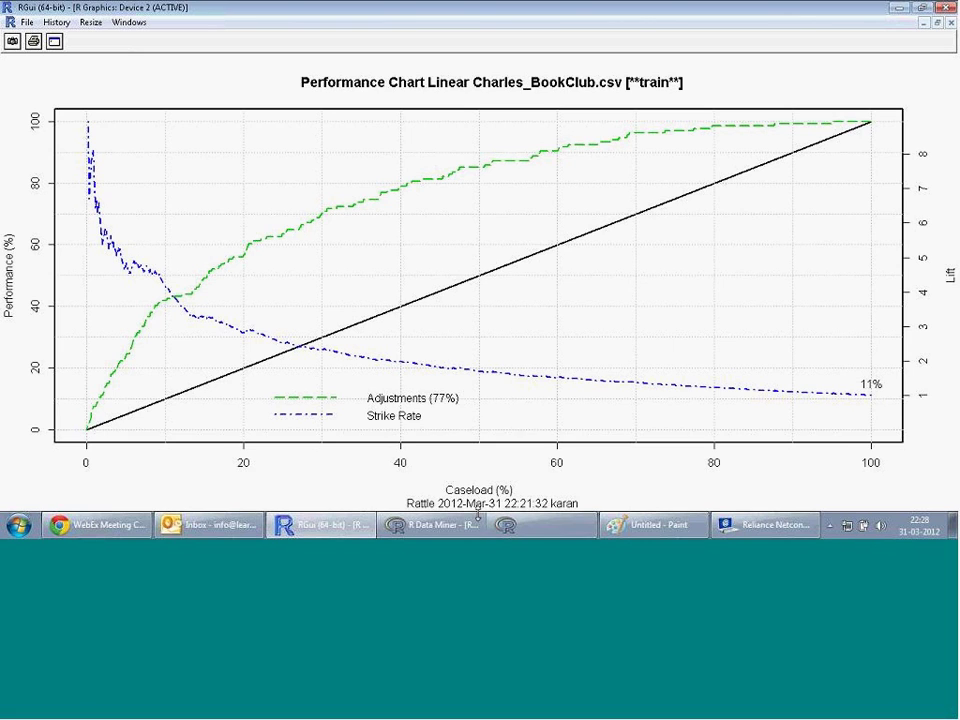
- Switch to Paint and start a new blank picture, discarding the existing ROC sketch without saving it
click(656, 530)
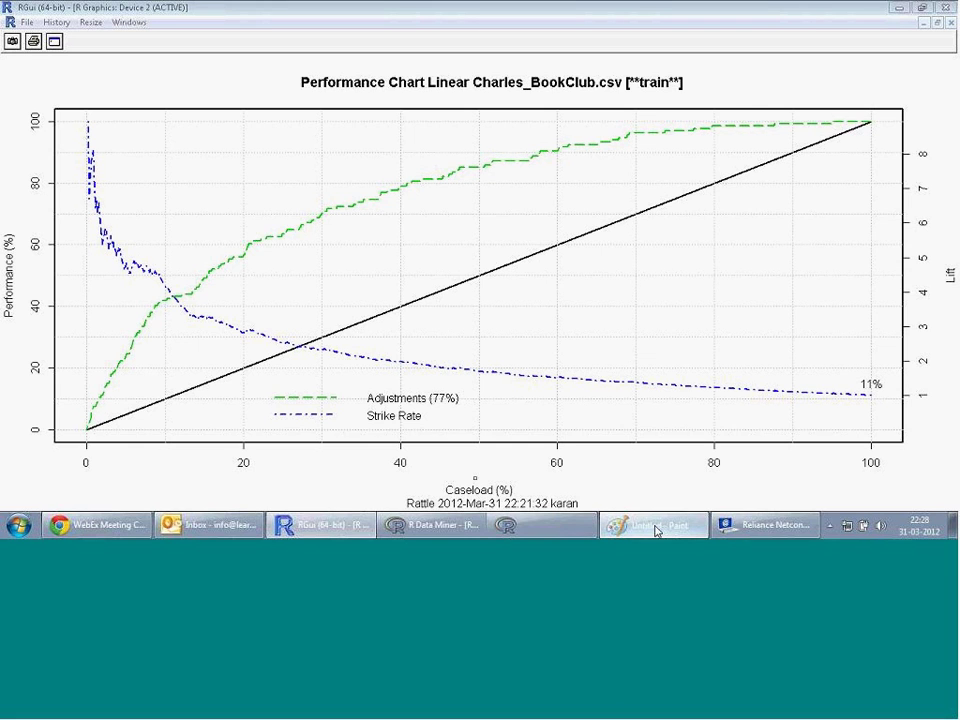
click(656, 530)
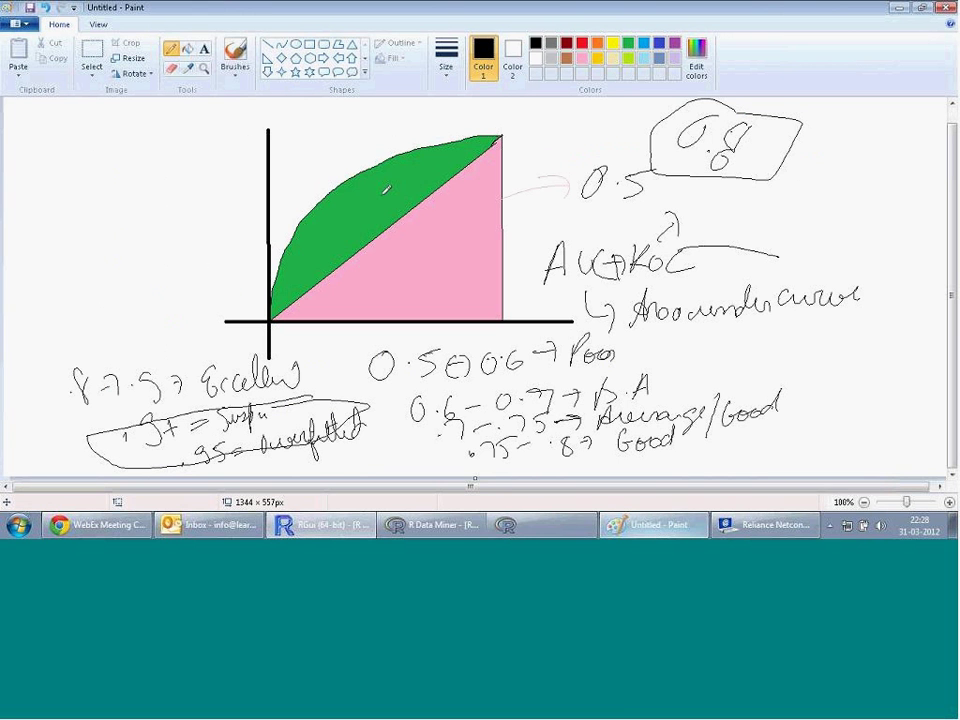
click(22, 25)
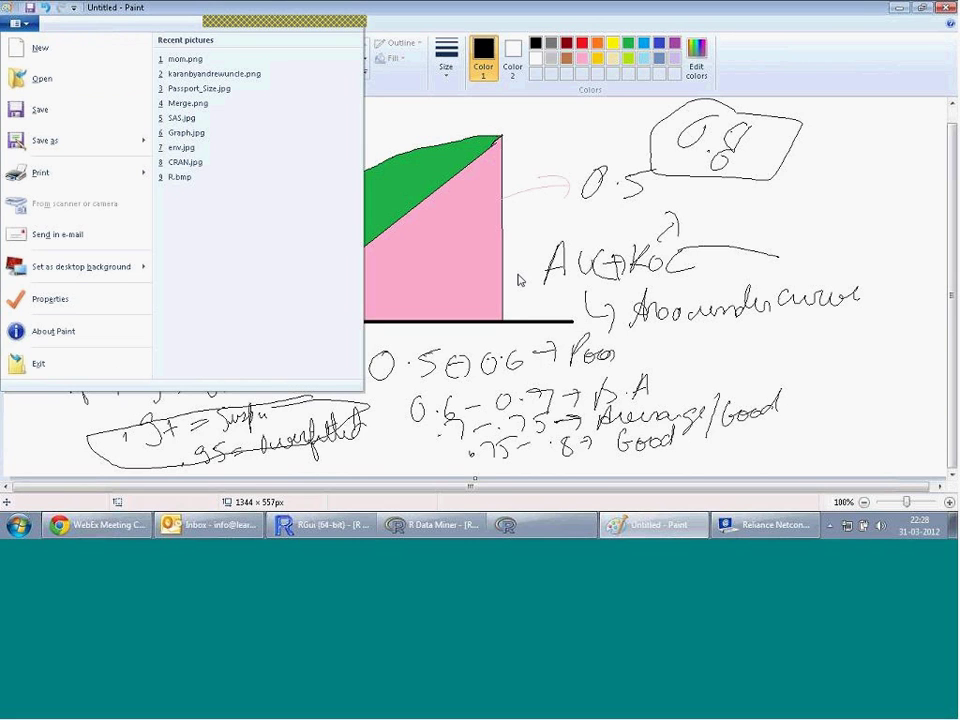
key(n)
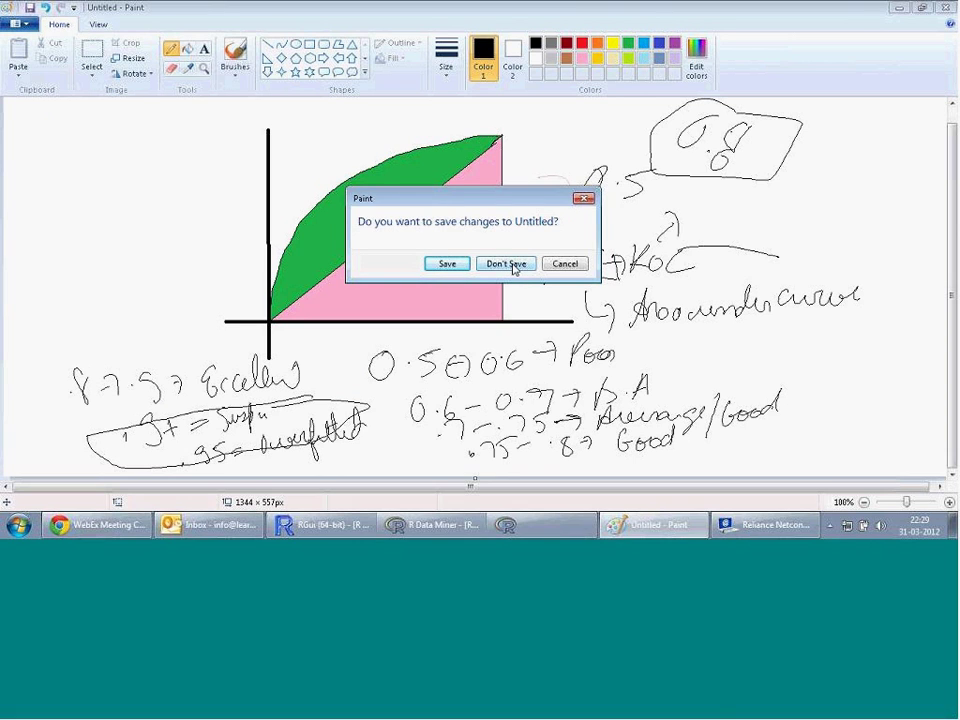
click(515, 265)
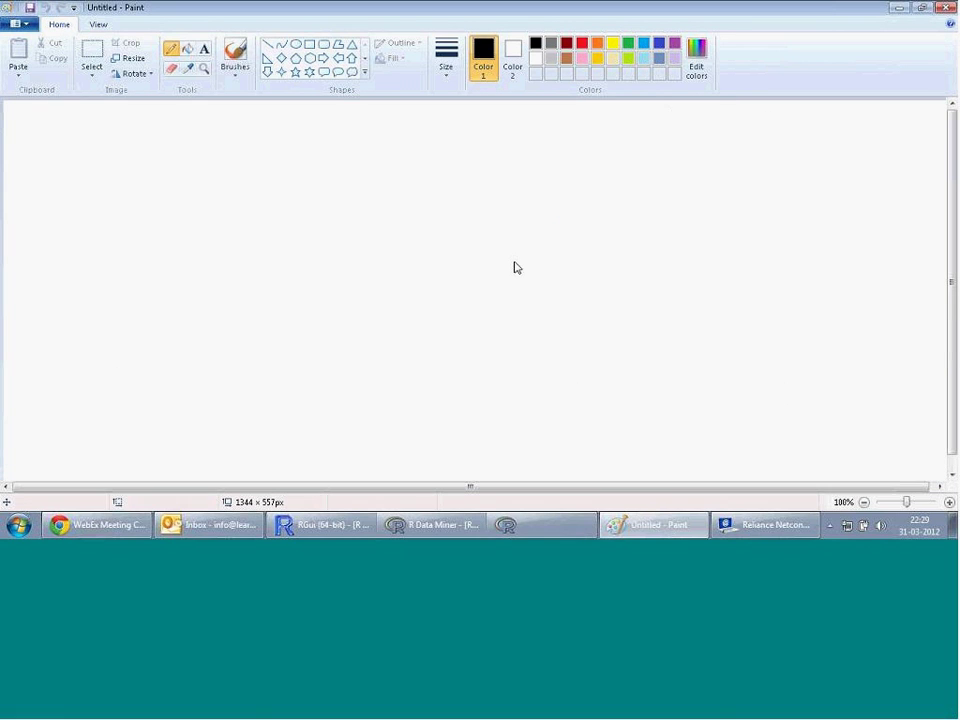
- Draw crossing chart axes with straight lines: a vertical one about 265 px long and a horizontal one about 356 px long
click(268, 48)
drag(240, 157, 240, 343)
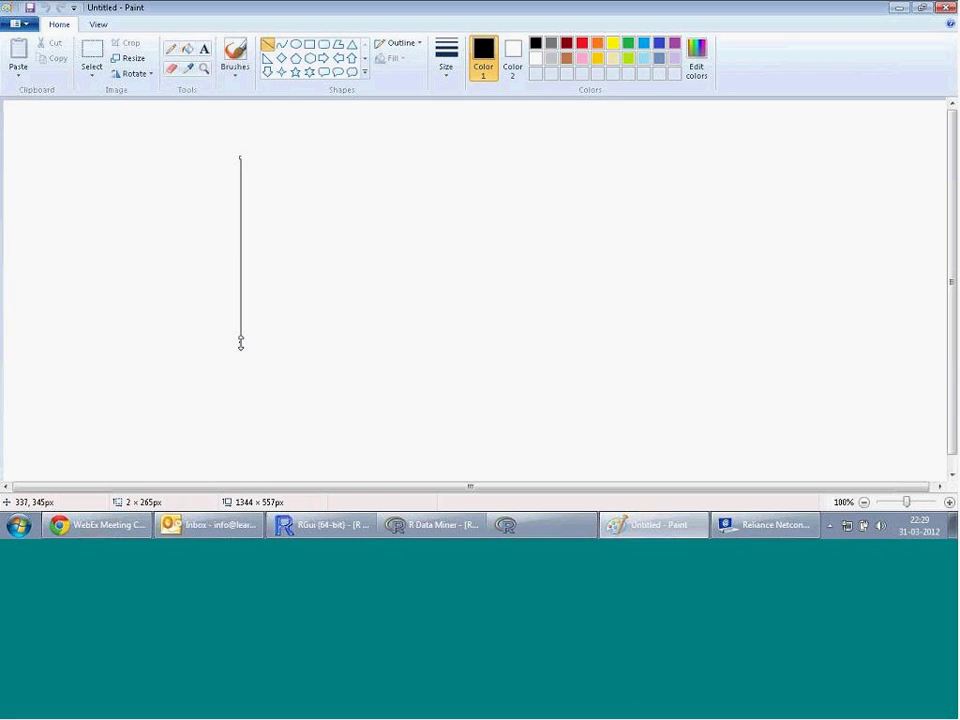
click(227, 326)
drag(240, 343, 473, 328)
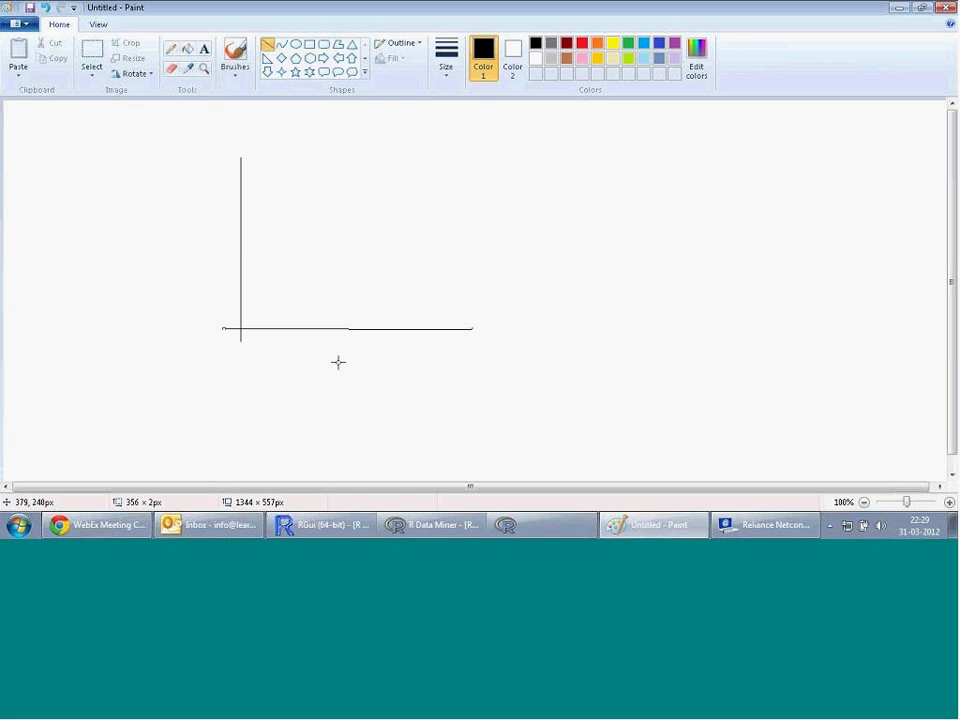
- Dismiss Rattle's notice about evaluating on the training dataset and bring up the training performance chart in RGui
mouse_move(500, 529)
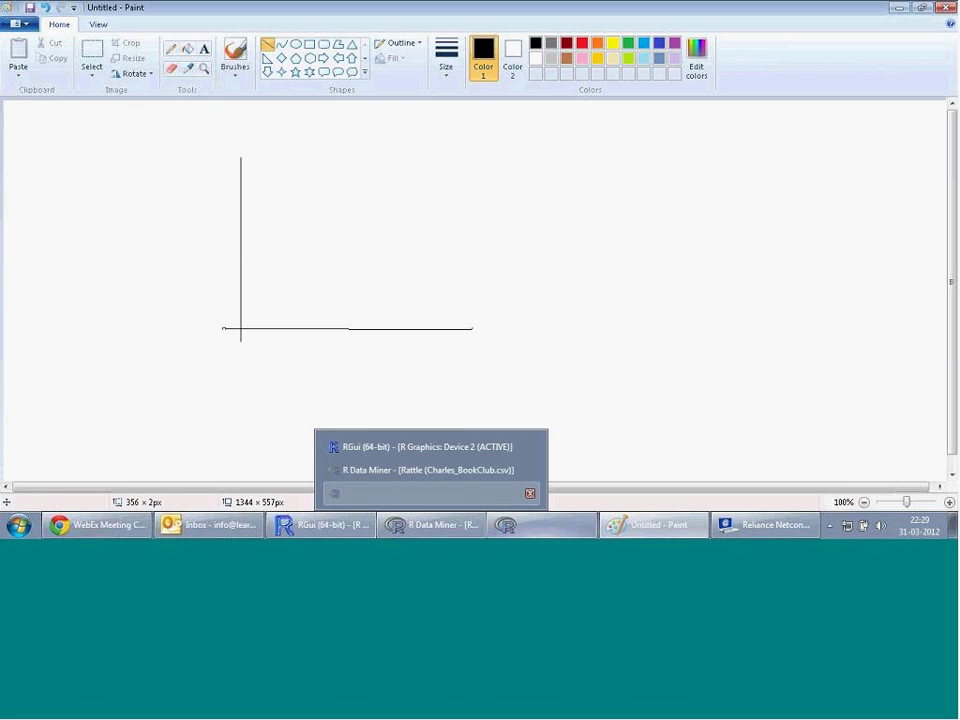
click(430, 493)
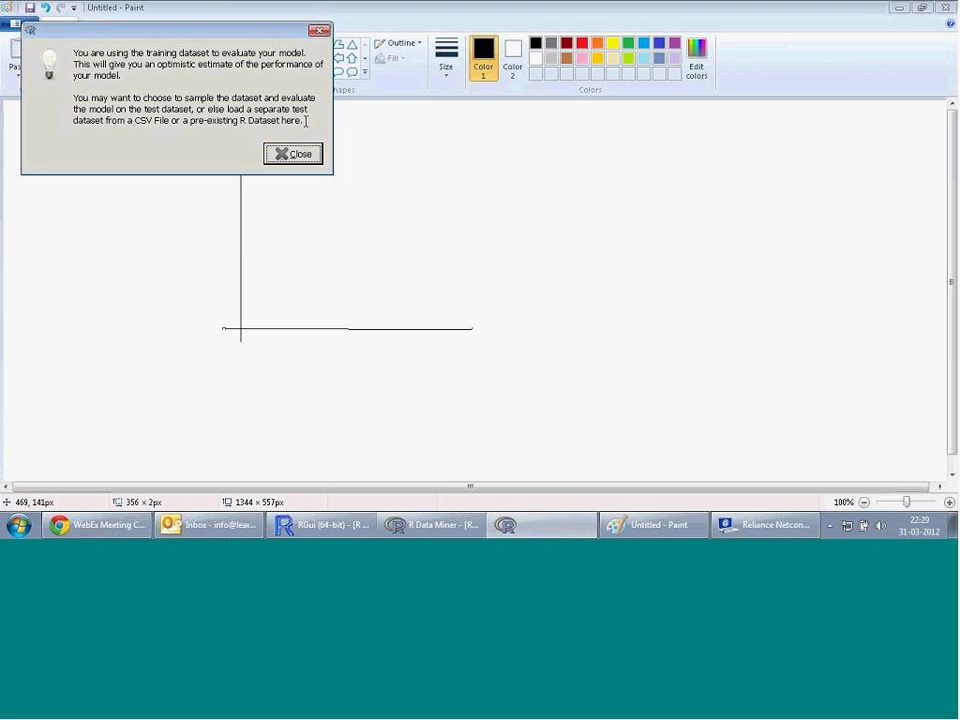
click(298, 155)
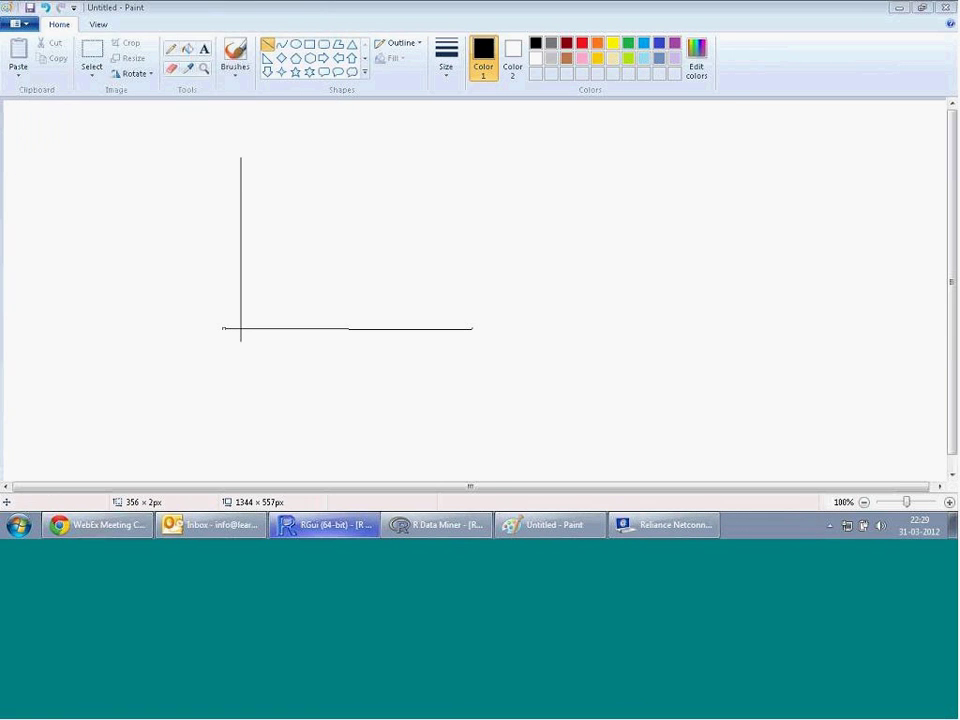
click(322, 524)
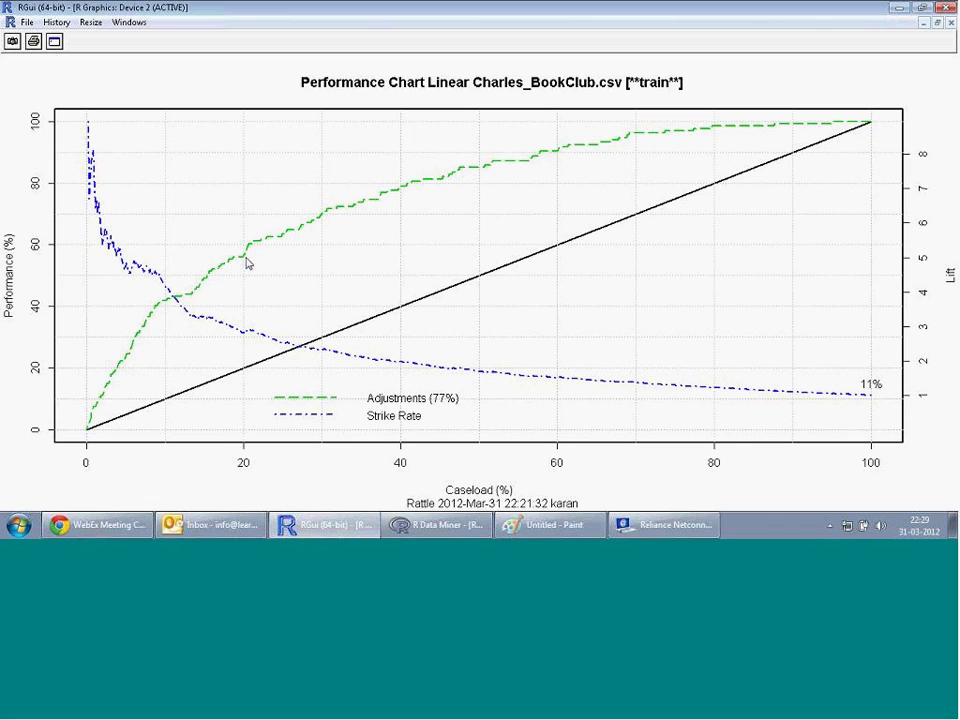
- Return to Paint and shift the horizontal axis line slightly down and to the right
click(512, 528)
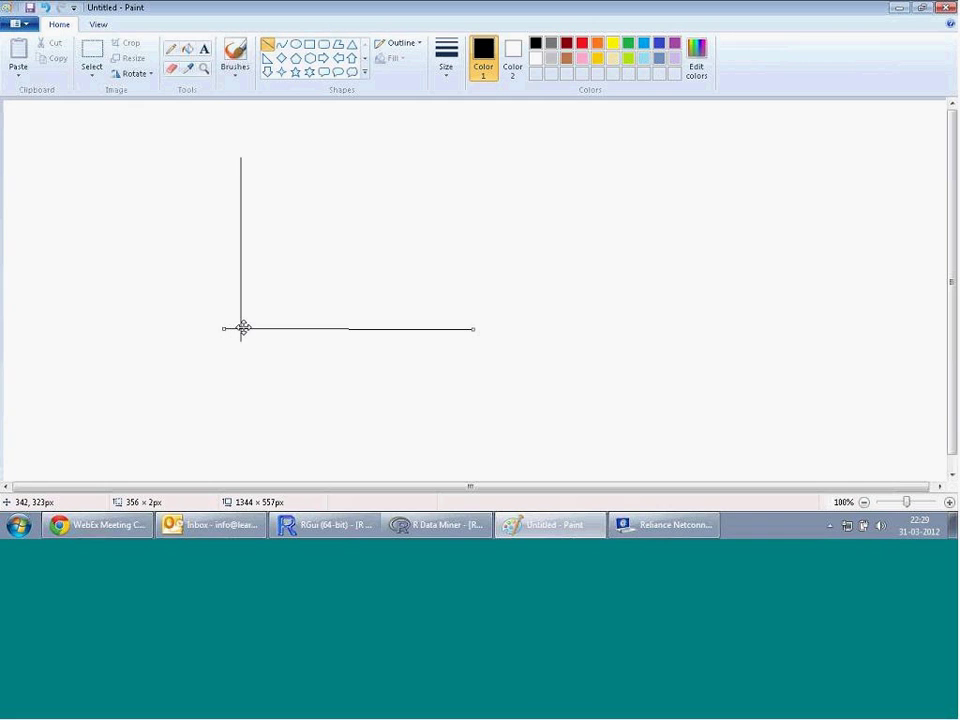
drag(246, 328, 252, 327)
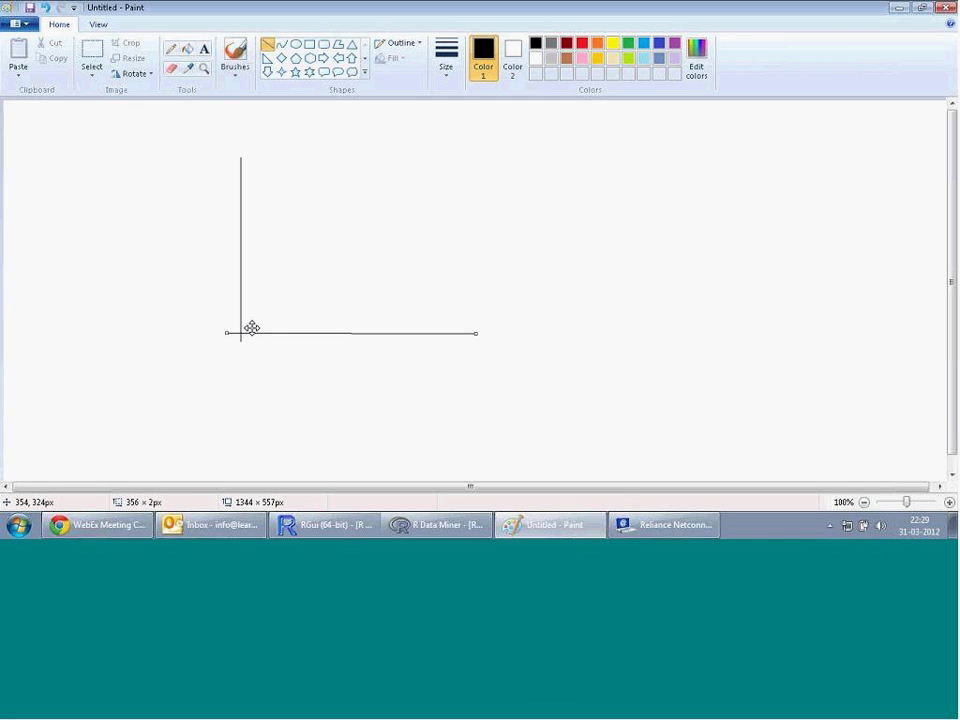
click(255, 321)
- Draw a straight diagonal line of about 292 × 256 px from the upper right down to the axes' origin
click(170, 52)
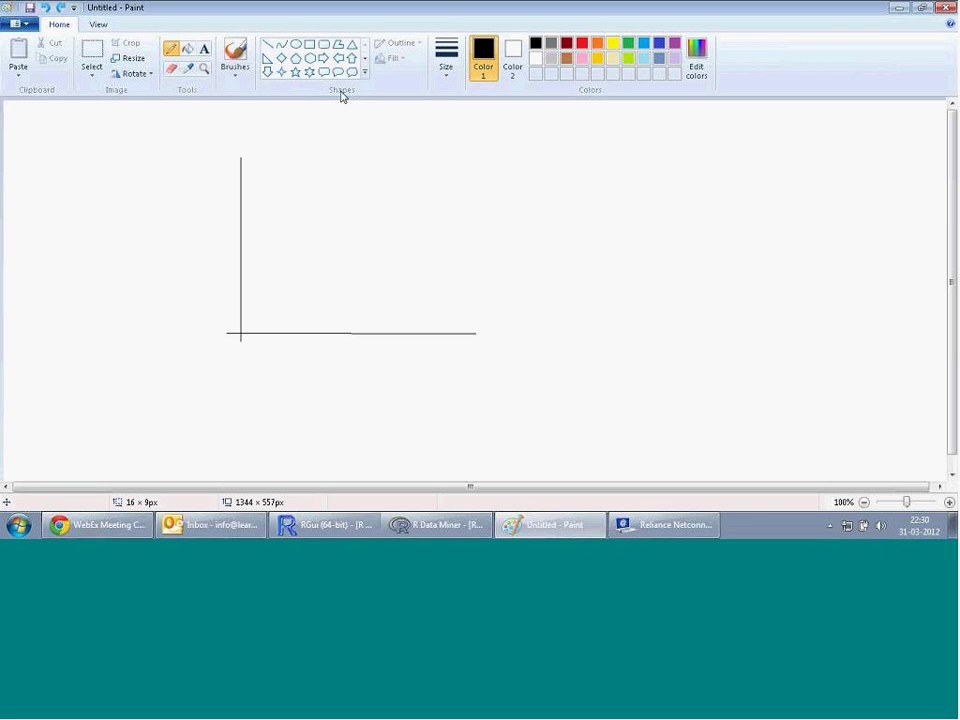
click(267, 44)
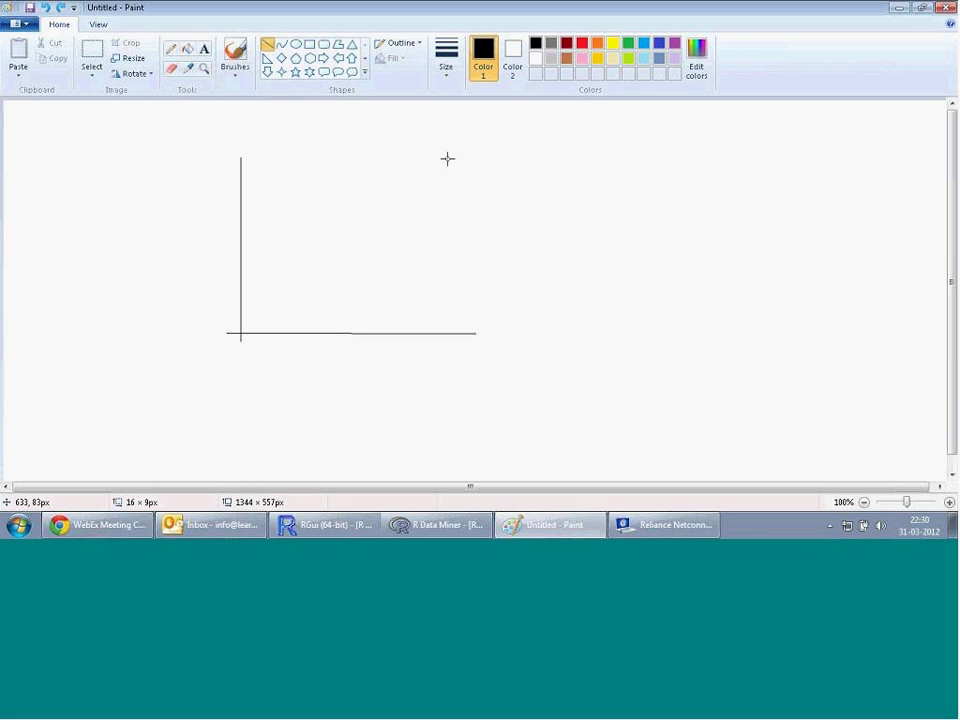
drag(445, 153, 241, 332)
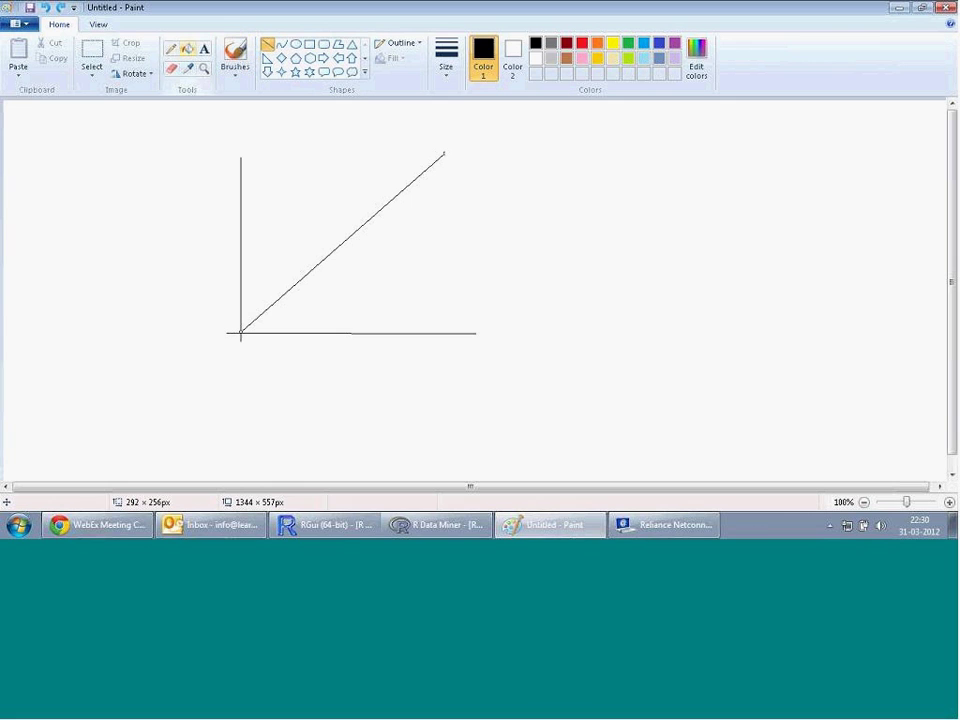
- Mark ticks along the horizontal axis with the Pencil and handwrite the labels 20, 40, 60, 80 and 100
click(170, 51)
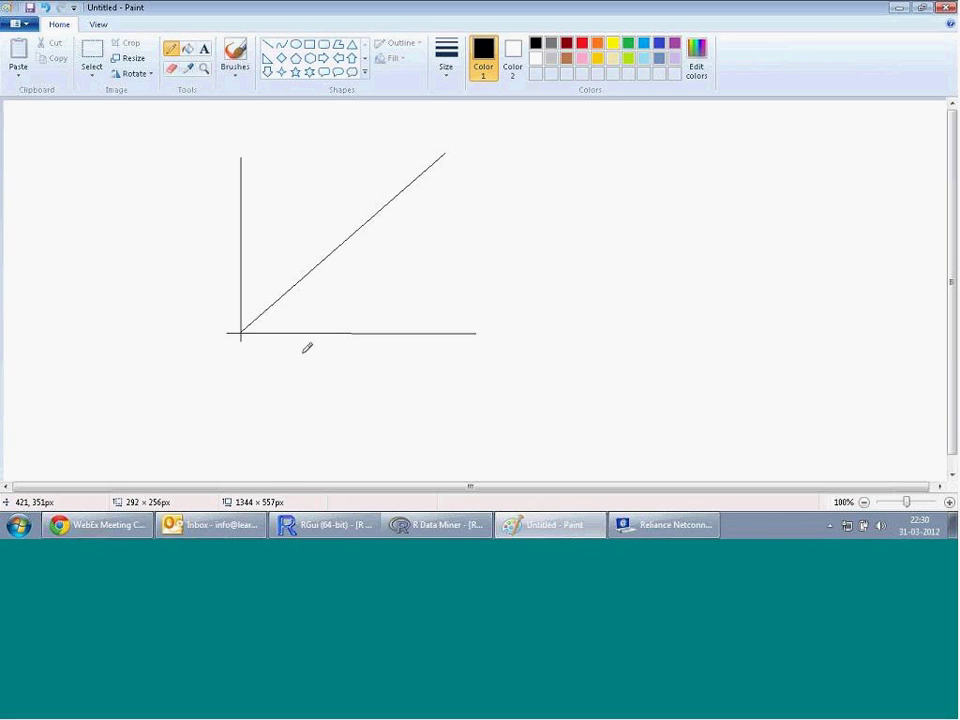
mouse_move(273, 328)
mouse_down()
mouse_move(276, 362)
mouse_move(320, 340)
mouse_move(322, 364)
mouse_move(338, 365)
mouse_move(360, 340)
mouse_move(360, 368)
mouse_move(370, 366)
mouse_up()
drag(405, 329, 398, 364)
mouse_move(406, 352)
mouse_down()
mouse_move(410, 364)
mouse_move(444, 342)
mouse_move(437, 368)
mouse_up()
drag(452, 357, 462, 360)
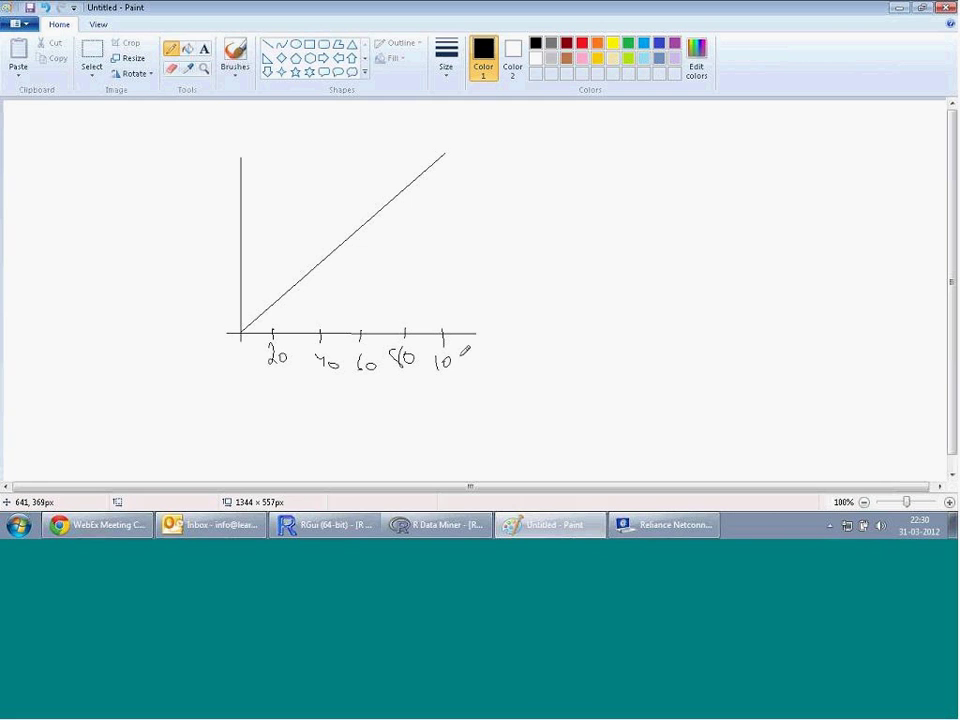
- Mark ticks along the vertical axis and handwrite the labels 20, 40, 60, 80 and 100
mouse_move(236, 304)
mouse_down()
mouse_move(244, 304)
mouse_move(215, 319)
mouse_move(221, 277)
mouse_up()
mouse_move(236, 280)
mouse_down()
mouse_move(244, 256)
mouse_move(205, 265)
mouse_up()
mouse_move(217, 256)
mouse_down()
mouse_move(244, 231)
mouse_move(206, 238)
mouse_move(229, 202)
mouse_up()
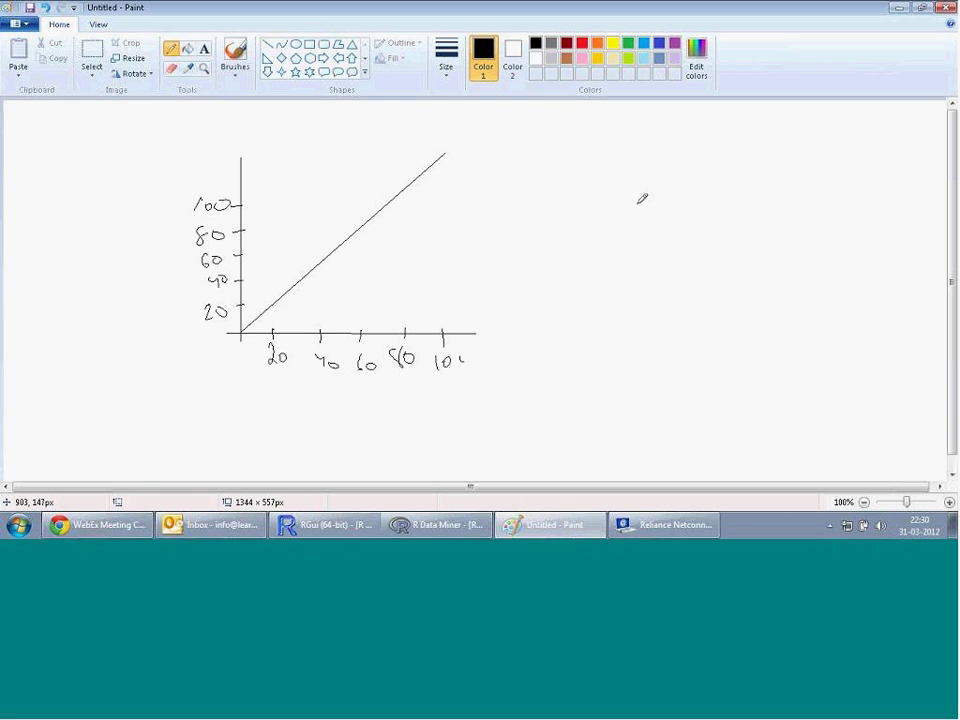
- Handwrite the note 20% of the sample → Targets (1's) Buyers in the blank area to the right of the chart
mouse_move(618, 206)
mouse_down()
mouse_move(624, 229)
mouse_move(656, 228)
mouse_up()
drag(684, 211, 681, 233)
mouse_move(704, 229)
mouse_down()
mouse_move(716, 238)
mouse_move(762, 208)
mouse_move(751, 227)
mouse_move(785, 236)
mouse_up()
mouse_move(625, 280)
mouse_down()
mouse_move(650, 269)
mouse_move(786, 281)
mouse_move(836, 264)
mouse_move(855, 240)
mouse_move(873, 285)
mouse_up()
drag(753, 307, 749, 330)
mouse_move(760, 309)
mouse_down()
mouse_move(763, 328)
mouse_move(770, 315)
mouse_move(776, 326)
mouse_move(804, 329)
mouse_move(825, 310)
mouse_move(848, 313)
mouse_move(851, 343)
mouse_move(855, 323)
mouse_move(900, 328)
mouse_move(900, 350)
mouse_up()
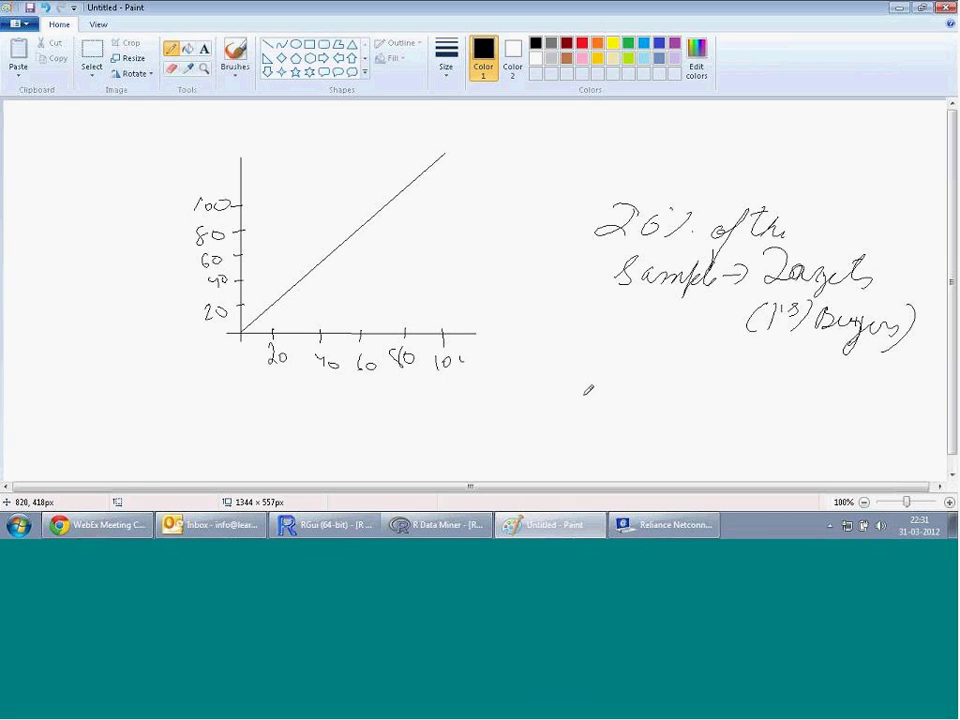
- Handwrite 20 → 60% below the note about the sample and targets
mouse_move(578, 382)
mouse_down()
mouse_move(600, 410)
mouse_move(615, 397)
mouse_move(660, 393)
mouse_up()
mouse_move(656, 384)
mouse_down()
mouse_move(665, 379)
mouse_move(652, 410)
mouse_up()
mouse_move(692, 383)
mouse_down()
mouse_move(682, 402)
mouse_move(707, 392)
mouse_up()
mouse_move(740, 385)
mouse_down()
mouse_move(730, 405)
mouse_move(745, 404)
mouse_up()
click(755, 402)
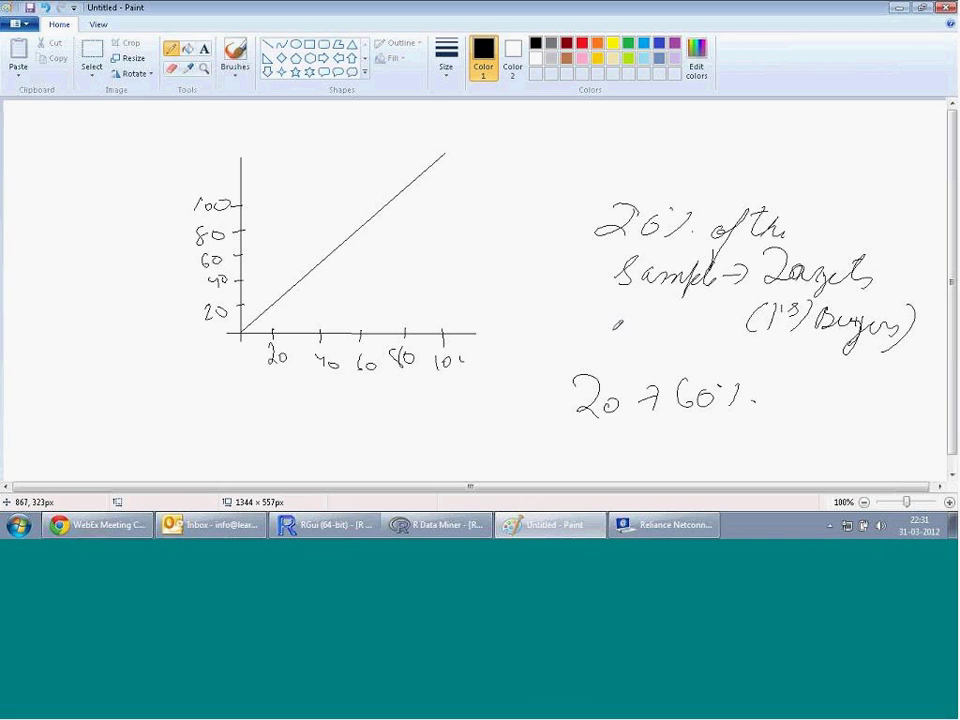
- Handwrite 20% → 100% under the 60% line, and draw a curved arrow from (1's) down to a handwritten 1
mouse_move(595, 436)
mouse_down()
mouse_move(613, 459)
mouse_move(626, 442)
mouse_up()
mouse_move(643, 437)
mouse_down()
mouse_move(638, 458)
mouse_move(637, 443)
mouse_up()
click(658, 451)
drag(648, 453, 734, 450)
drag(750, 436, 765, 448)
click(770, 441)
drag(755, 403, 742, 405)
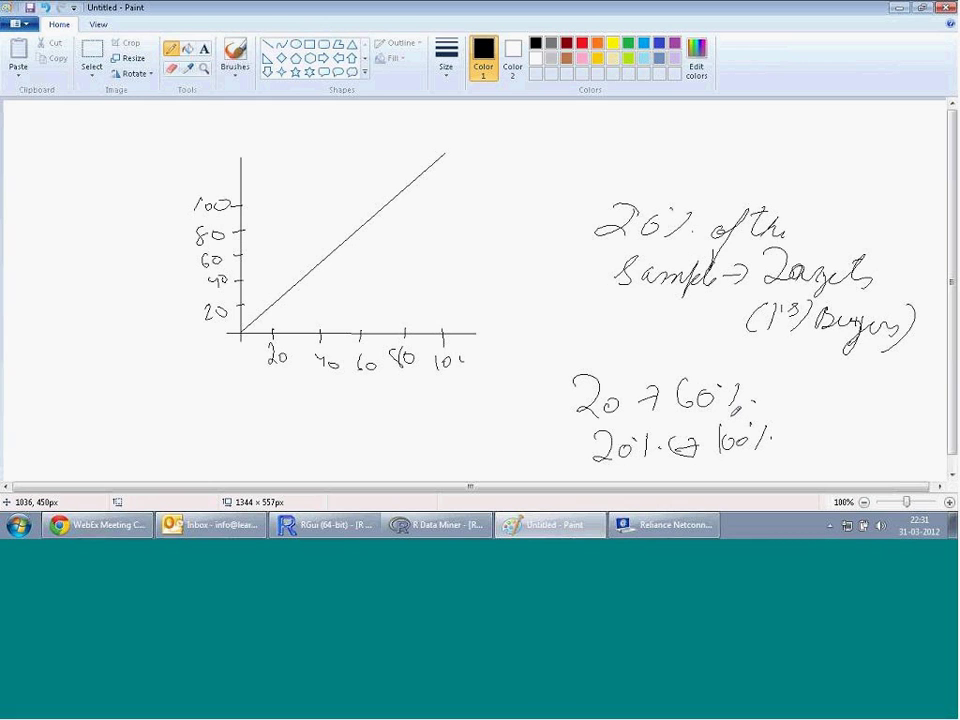
mouse_move(790, 336)
mouse_down()
mouse_move(787, 351)
mouse_move(810, 393)
mouse_up()
drag(830, 372, 828, 398)
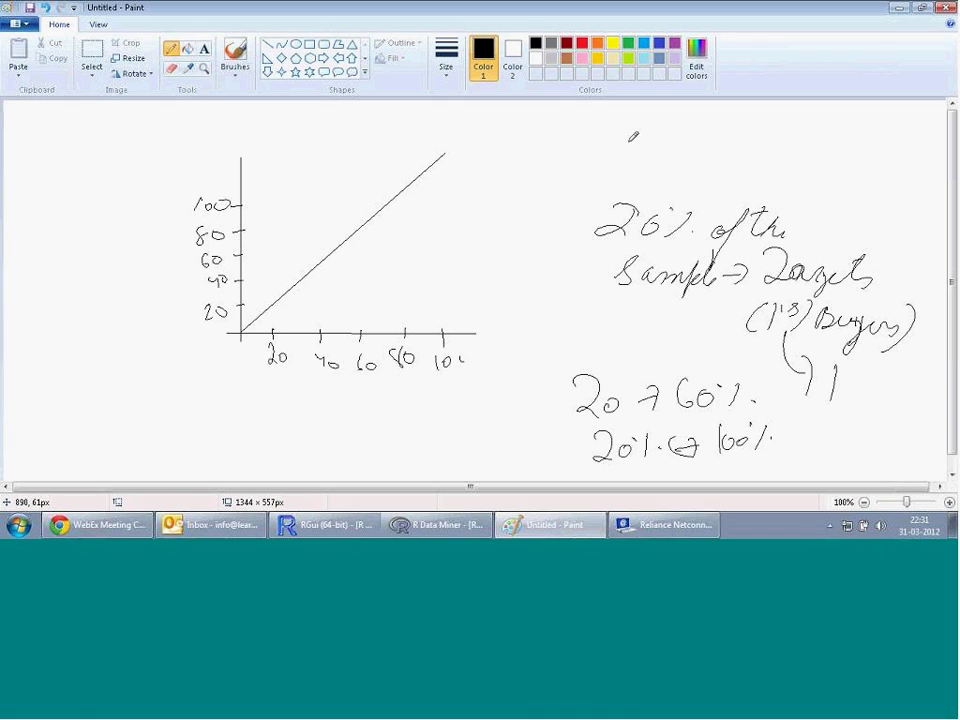
- Handwrite % Concordant → 100% above the note about the sample and targets
mouse_move(619, 118)
mouse_down()
mouse_move(617, 147)
mouse_move(650, 133)
mouse_move(671, 140)
mouse_move(725, 130)
mouse_move(748, 150)
mouse_move(798, 128)
mouse_move(850, 150)
mouse_move(852, 138)
mouse_move(866, 155)
mouse_move(816, 168)
mouse_up()
drag(600, 111, 577, 124)
drag(589, 113, 580, 132)
drag(591, 127, 592, 132)
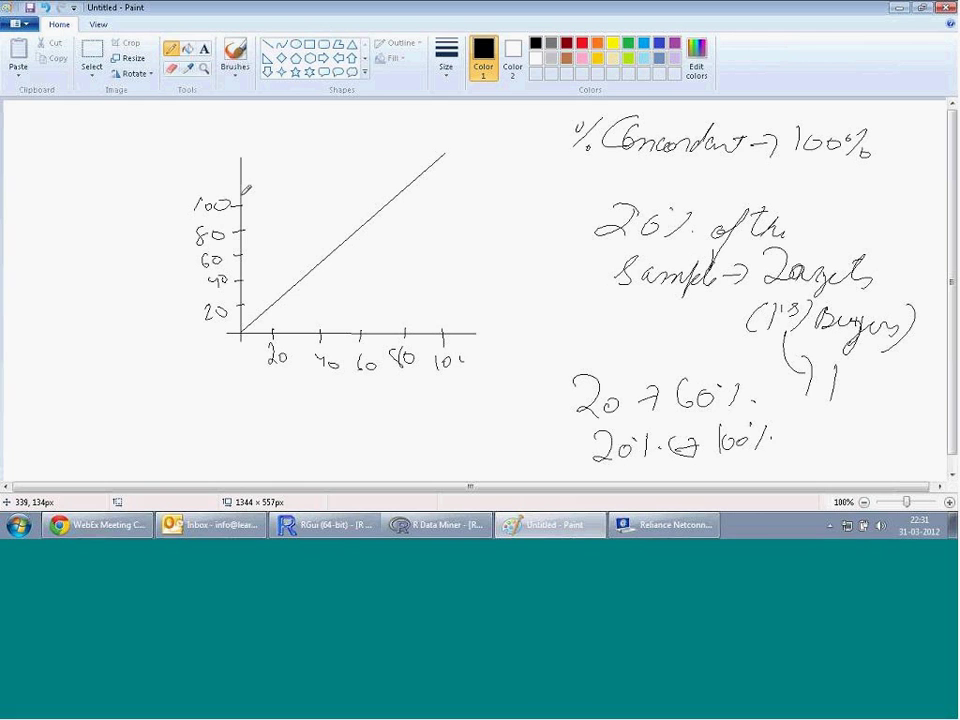
- Draw a straight horizontal line from the 100 mark on the vertical axis to above the 100 on the horizontal axis
click(267, 44)
drag(230, 205, 437, 207)
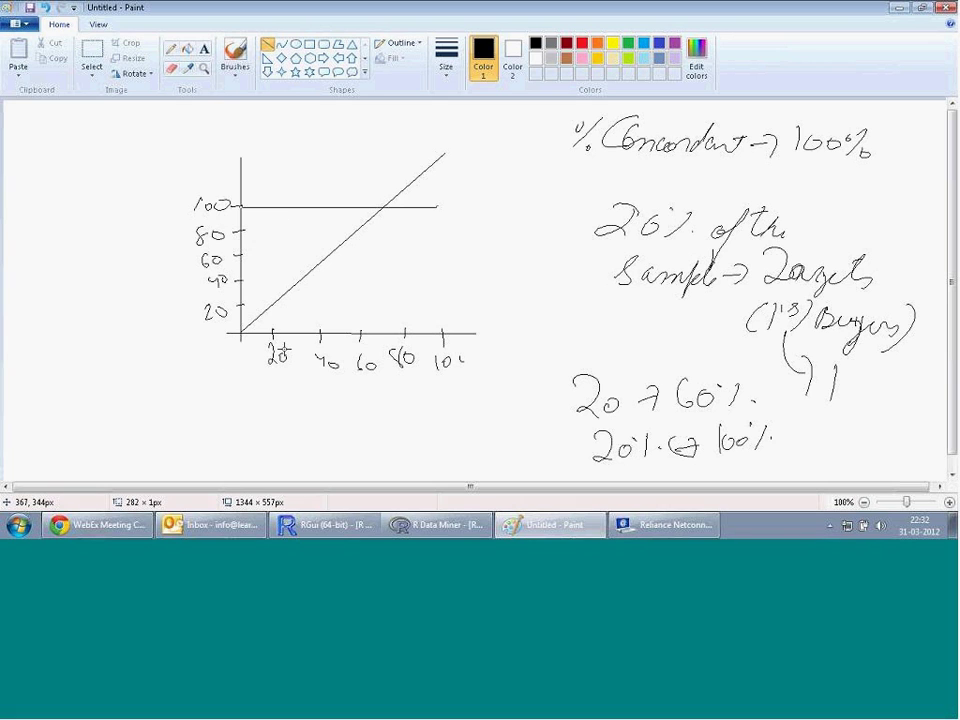
- Trace the ideal curve freehand from the origin up to 100 at the 20 mark, circle its bend and link it to the 100 mark
click(171, 48)
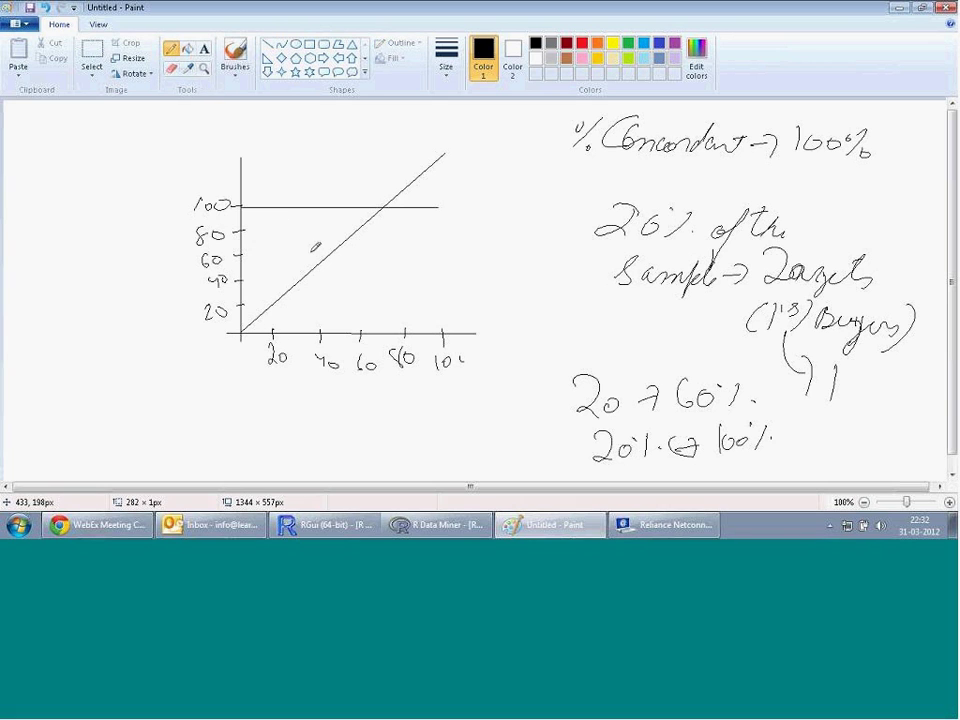
drag(274, 326, 276, 320)
click(275, 208)
mouse_move(244, 329)
mouse_down()
mouse_move(281, 204)
mouse_move(358, 206)
mouse_up()
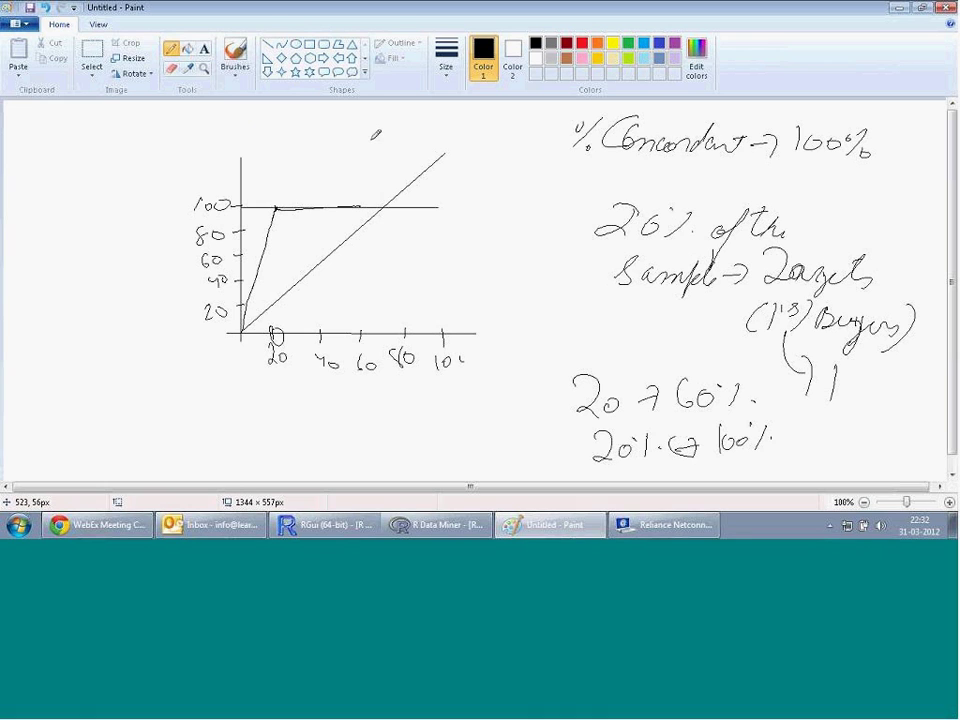
mouse_move(280, 197)
mouse_down()
mouse_move(258, 194)
mouse_move(247, 205)
mouse_up()
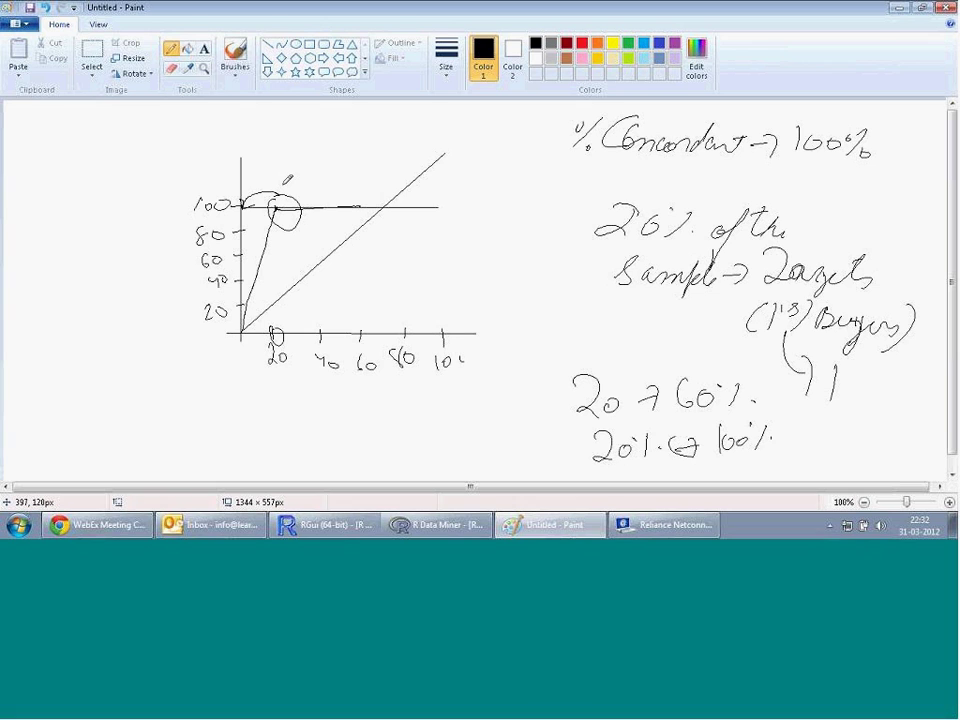
drag(285, 185, 285, 207)
- Handwrite Buyers beside the vertical axis, and draw a curved arrow from the origin down to a short percentage note
mouse_move(141, 240)
mouse_down()
mouse_move(145, 252)
mouse_move(190, 250)
mouse_up()
drag(312, 382, 304, 399)
click(332, 393)
mouse_move(245, 323)
mouse_down()
mouse_move(243, 384)
mouse_move(259, 394)
mouse_up()
mouse_move(272, 386)
mouse_down()
mouse_move(288, 402)
mouse_move(300, 392)
mouse_up()
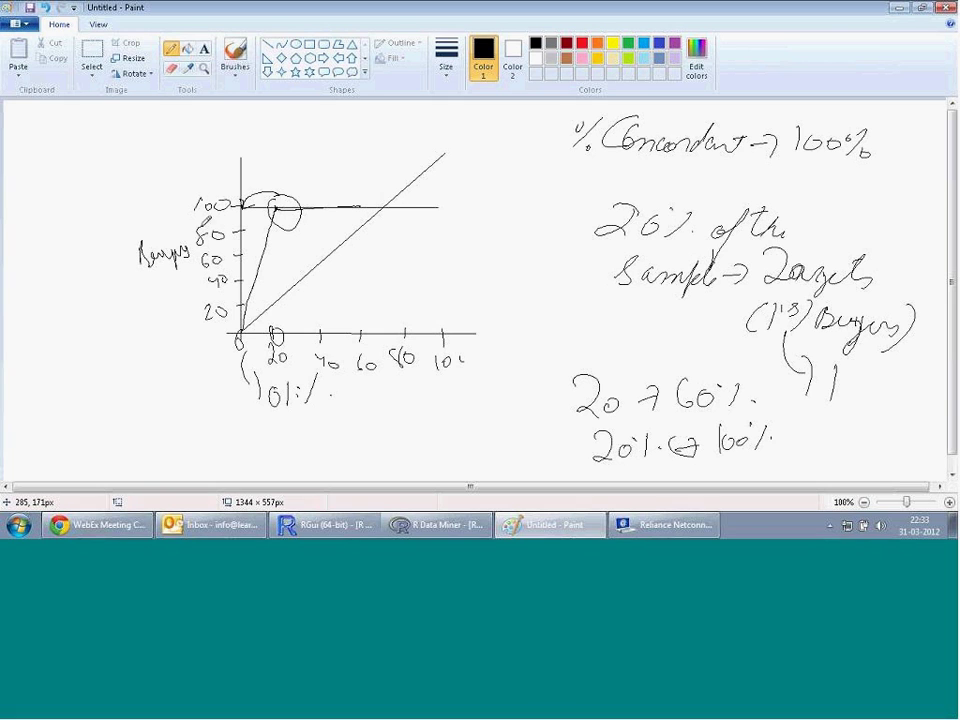
- Erase the Buyers label beside the vertical axis and handwrite it again slightly farther from the axis
click(171, 68)
drag(176, 261, 150, 250)
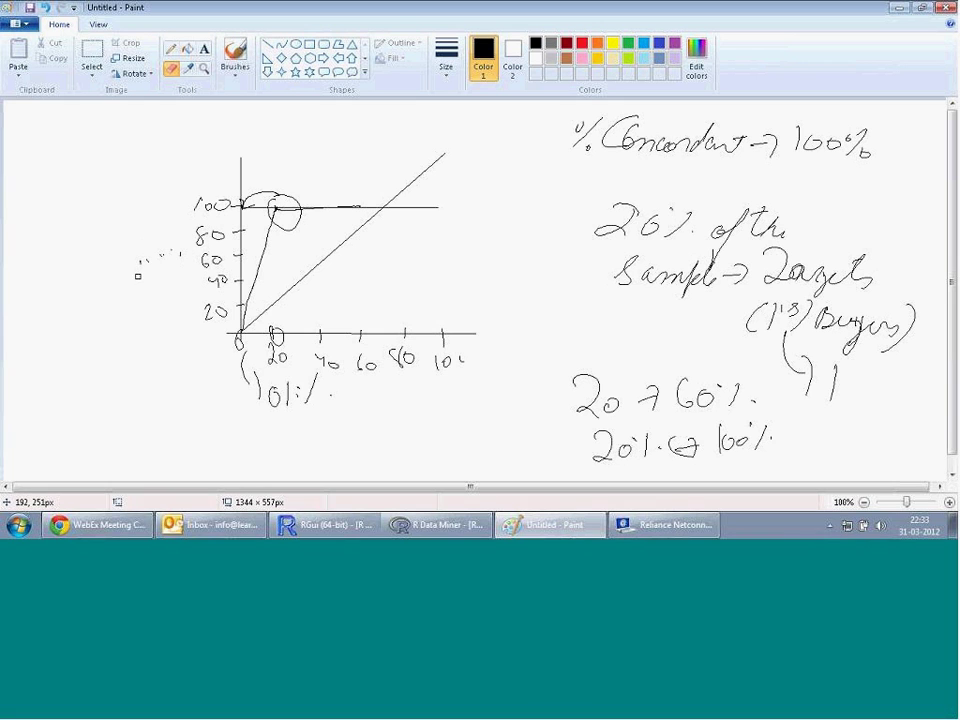
click(171, 48)
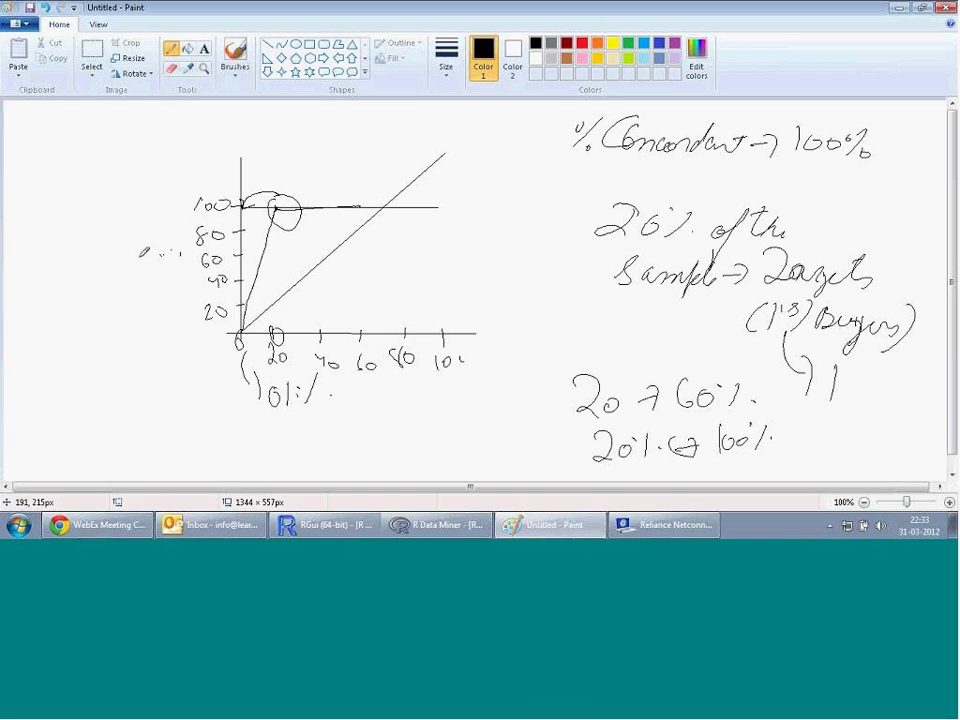
mouse_move(116, 268)
mouse_down()
mouse_move(111, 256)
mouse_move(147, 251)
mouse_move(156, 287)
mouse_move(163, 255)
mouse_move(179, 253)
mouse_move(172, 257)
mouse_up()
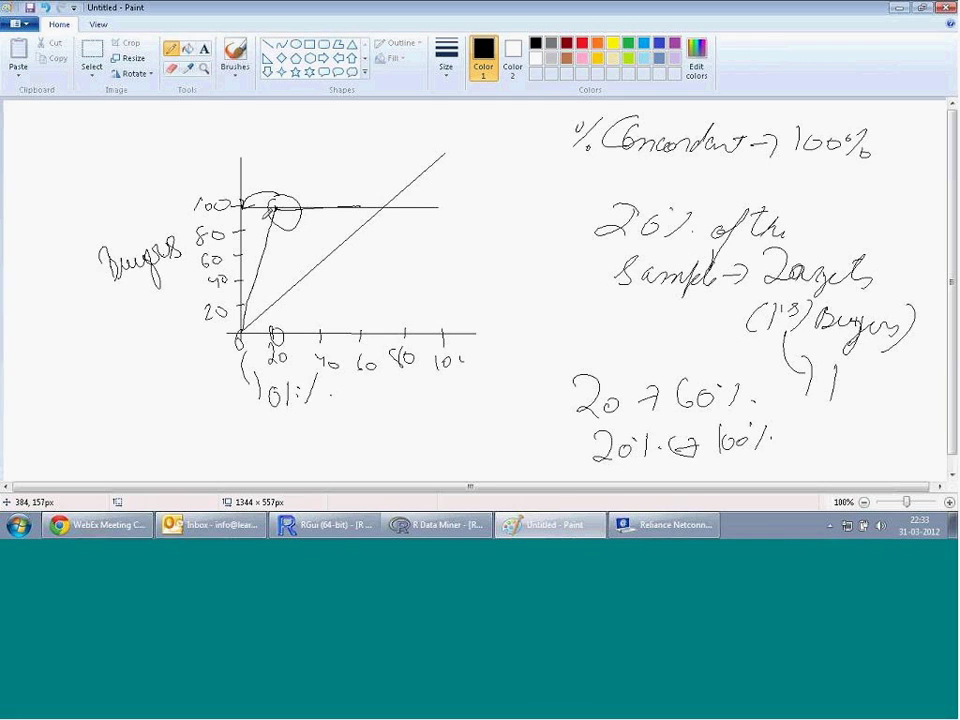
- Circle the 100 label and the origin, and trace from the 20 mark up to the 100 line and across to the vertical axis
mouse_move(238, 211)
mouse_down()
mouse_move(212, 193)
mouse_move(178, 198)
mouse_move(183, 215)
mouse_move(233, 214)
mouse_up()
mouse_move(248, 346)
mouse_down()
mouse_move(243, 327)
mouse_move(225, 342)
mouse_move(238, 352)
mouse_move(229, 335)
mouse_move(253, 339)
mouse_up()
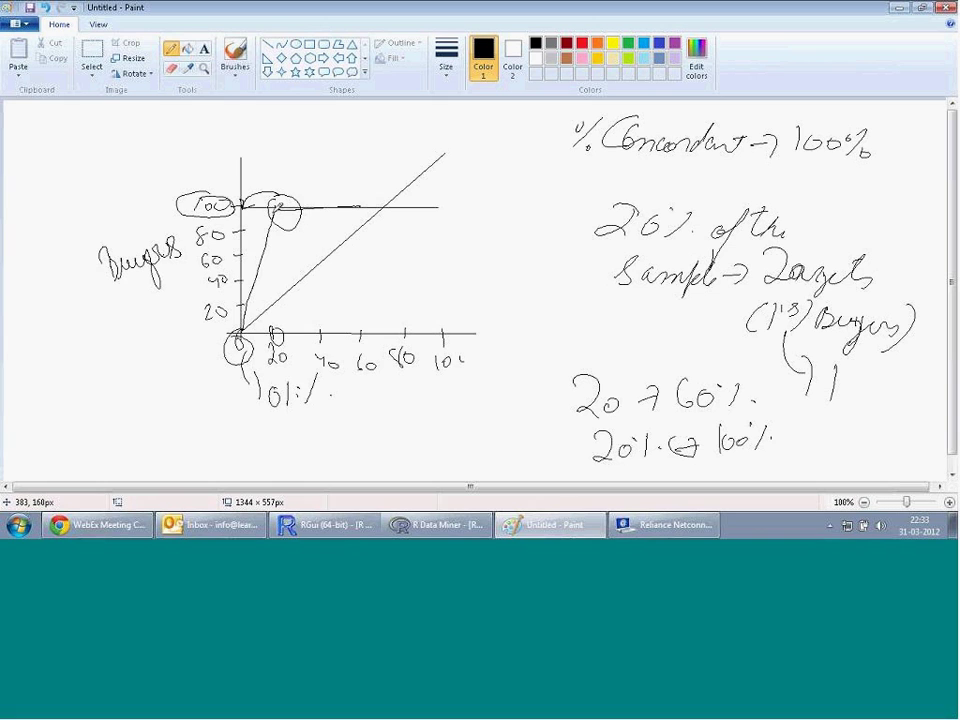
mouse_move(268, 337)
mouse_down()
mouse_move(276, 208)
mouse_move(250, 210)
mouse_up()
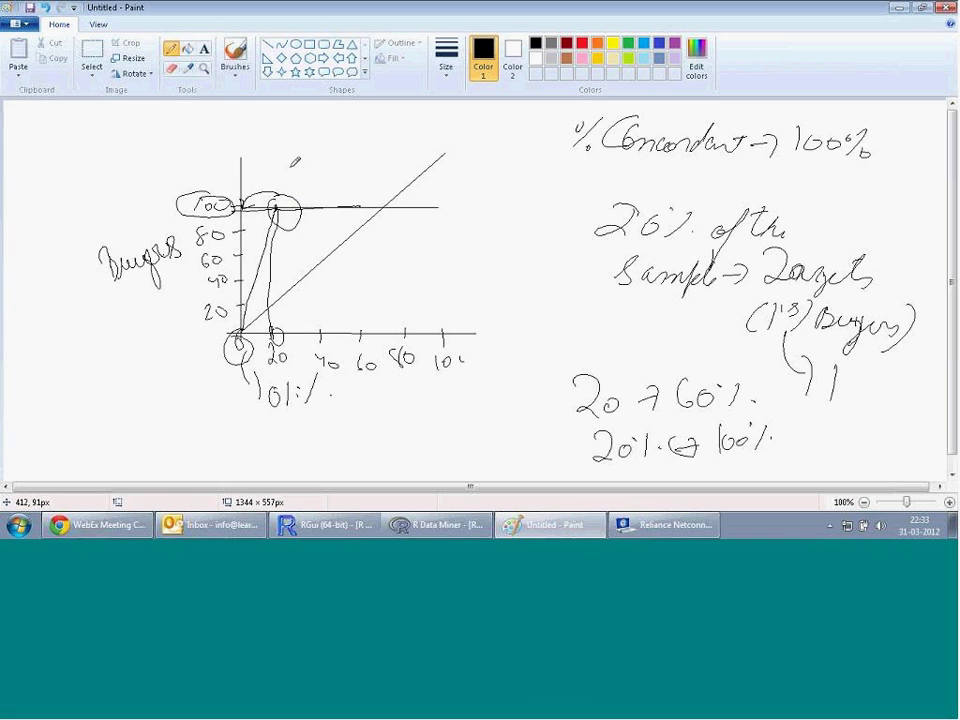
- Handwrite 100% beside the ideal curve, and draw a flatter bowed curve from the origin to where the diagonal meets the 100 line
mouse_move(300, 230)
mouse_down()
mouse_move(299, 245)
mouse_move(315, 232)
mouse_move(318, 246)
mouse_move(345, 240)
mouse_up()
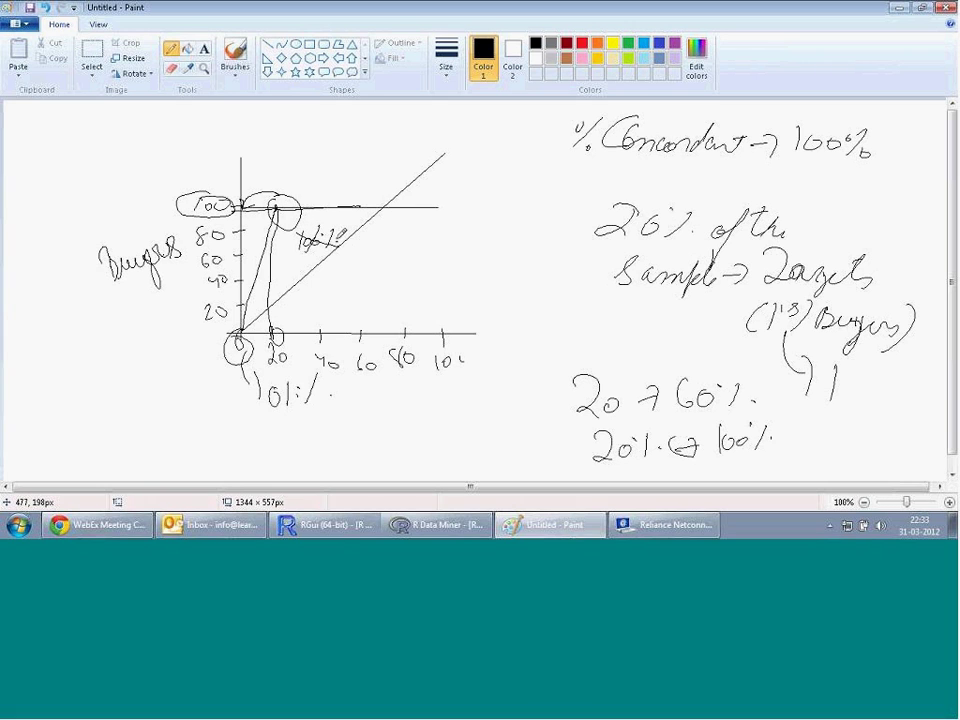
mouse_move(238, 334)
mouse_down()
mouse_move(262, 270)
mouse_move(300, 228)
mouse_move(379, 207)
mouse_up()
click(319, 184)
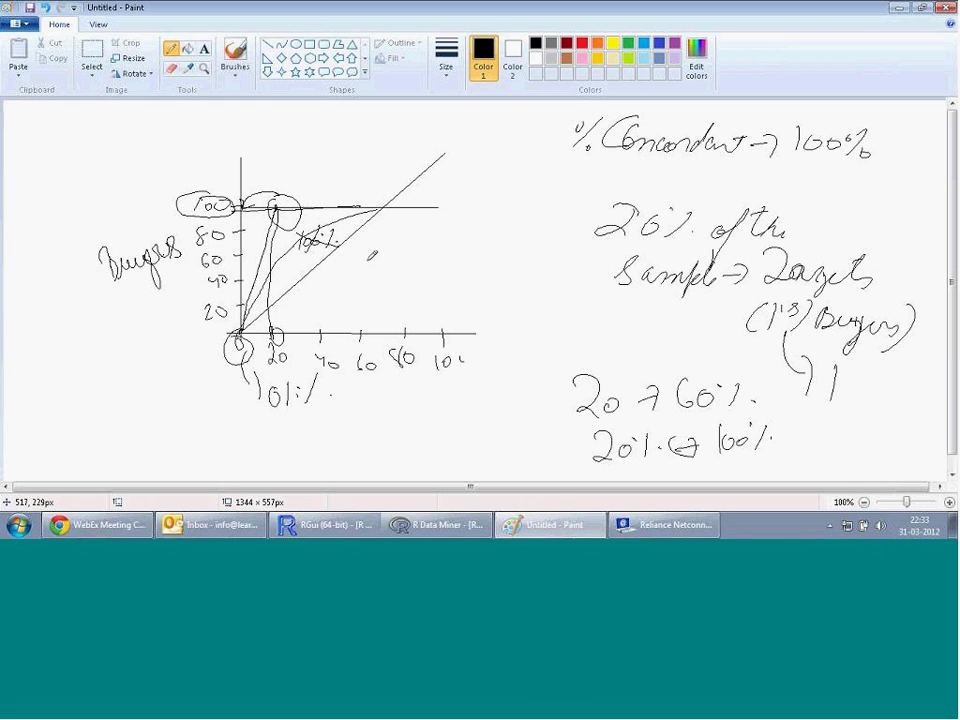
- Handwrite x% below the diagonal with an arrow leading to the note x < 100%
drag(362, 242, 388, 272)
mouse_move(387, 241)
mouse_down()
mouse_move(364, 271)
mouse_move(394, 252)
mouse_move(392, 268)
mouse_up()
mouse_move(404, 256)
mouse_down()
mouse_move(405, 268)
mouse_move(442, 222)
mouse_move(470, 236)
mouse_up()
mouse_move(470, 218)
mouse_down()
mouse_move(452, 236)
mouse_move(496, 232)
mouse_up()
mouse_move(518, 217)
mouse_down()
mouse_move(515, 226)
mouse_move(535, 217)
mouse_up()
mouse_move(548, 213)
mouse_down()
mouse_move(552, 232)
mouse_move(568, 220)
mouse_move(548, 233)
mouse_up()
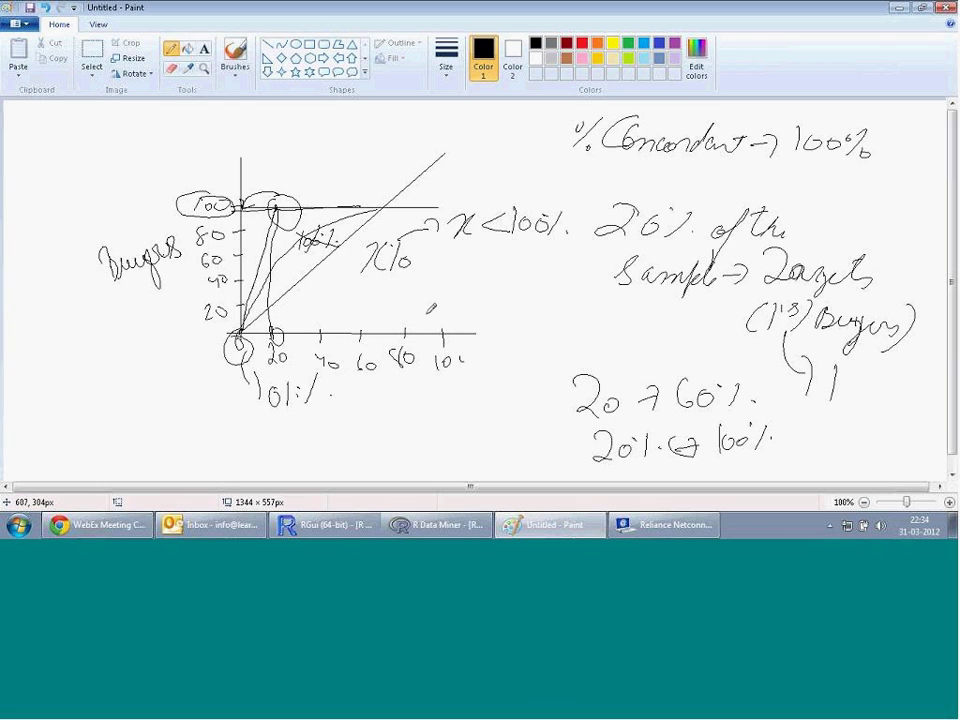
drag(404, 349, 399, 358)
click(656, 312)
key(ctrl+z)
click(952, 471)
drag(403, 378, 428, 467)
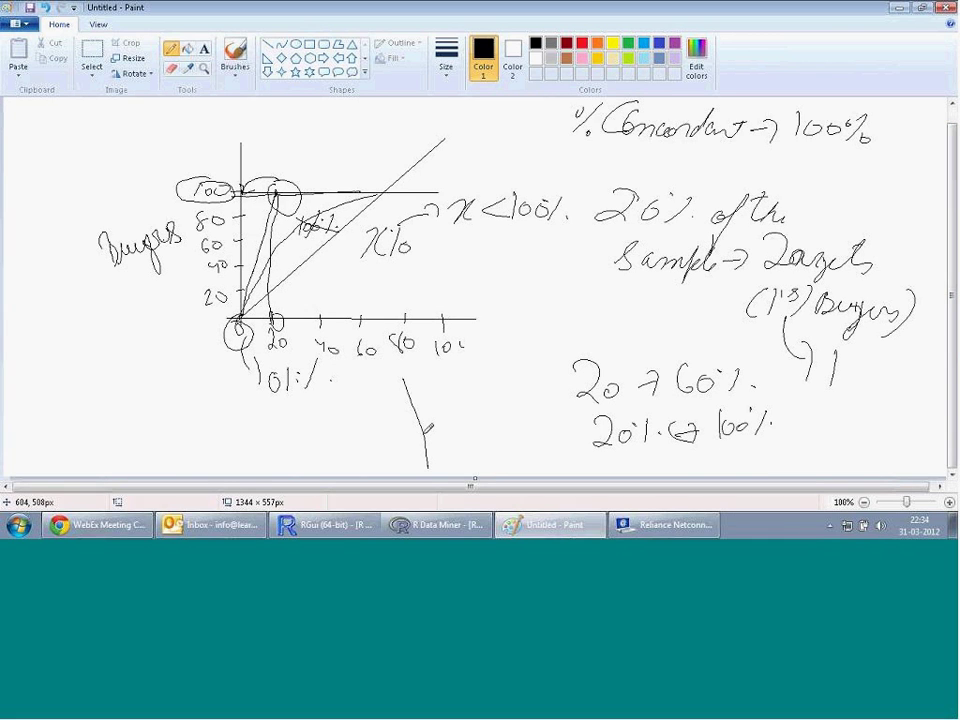
click(171, 68)
drag(404, 379, 428, 452)
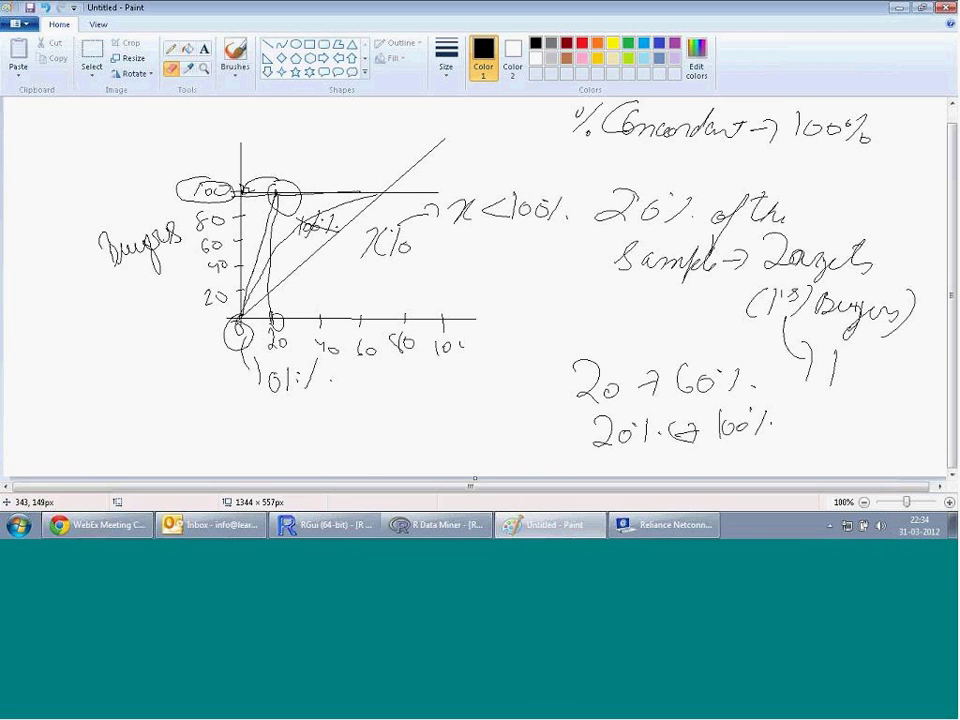
click(268, 44)
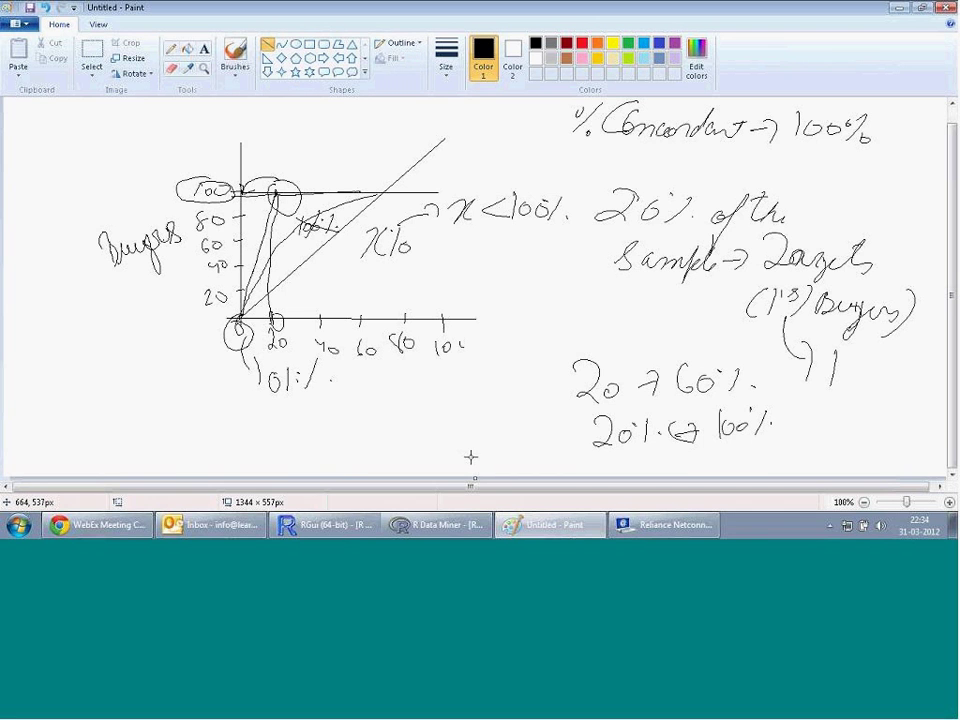
- Switch to RGui and restore the maximized performance chart window so it sits beside the R Console
click(450, 525)
click(325, 525)
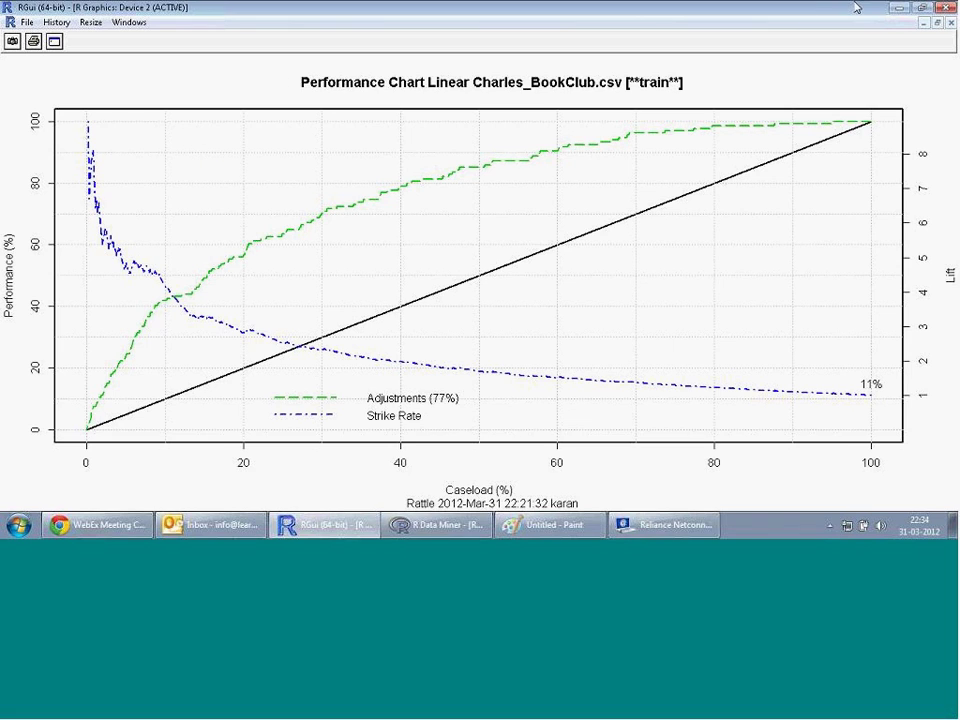
click(938, 24)
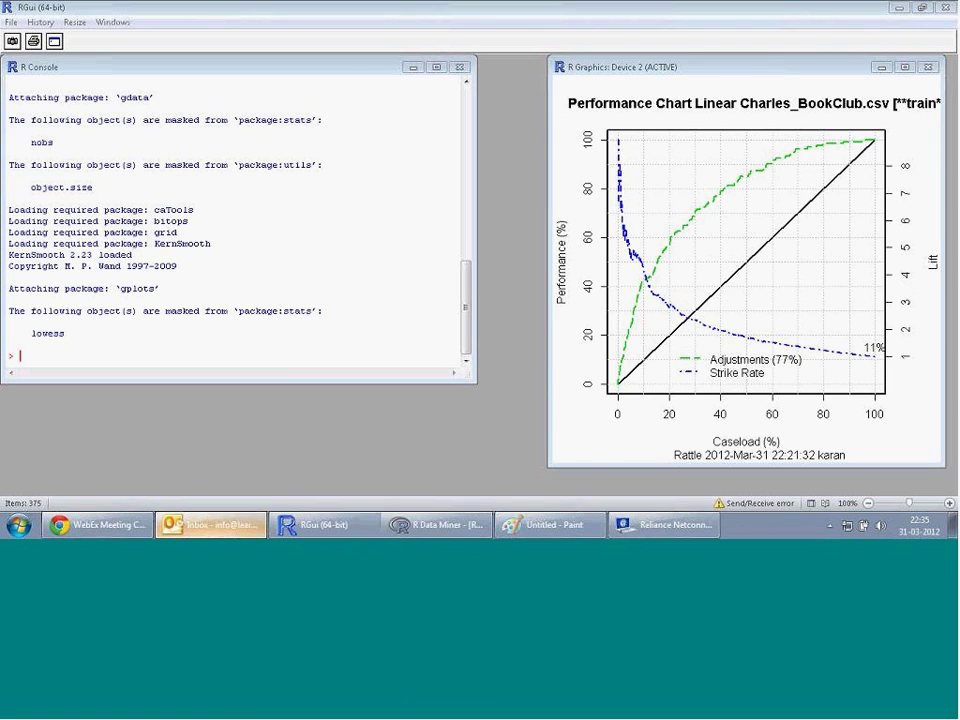
- Open the attachment Charles Book Club Case Study.xlsm from the Validation Sheet e-mail in Outlook and show the Validation Analysis sheet
click(212, 524)
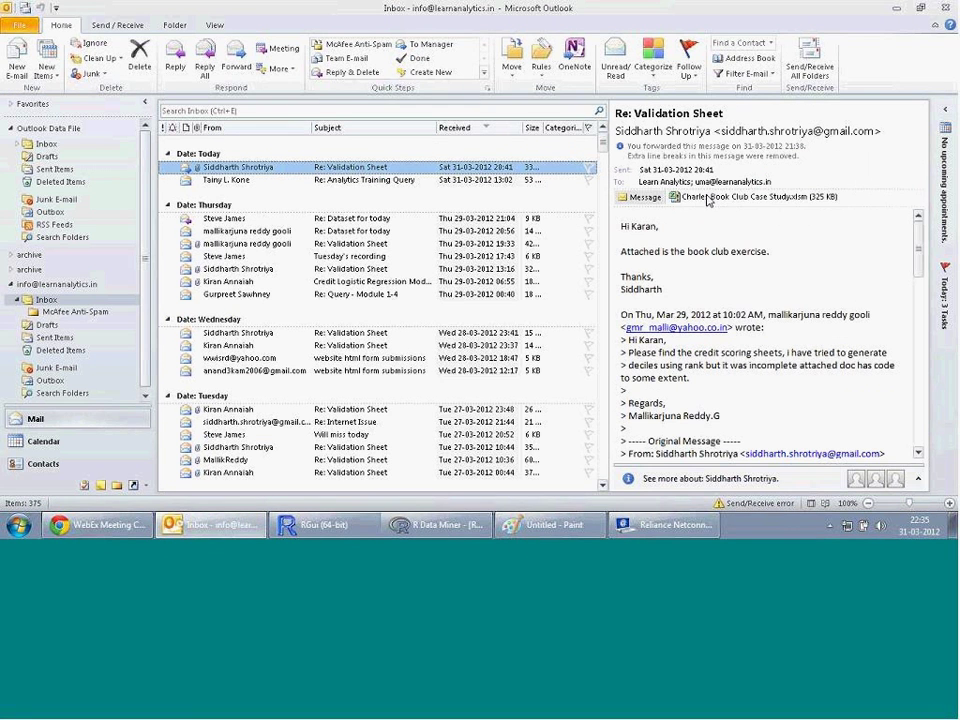
double_click(707, 198)
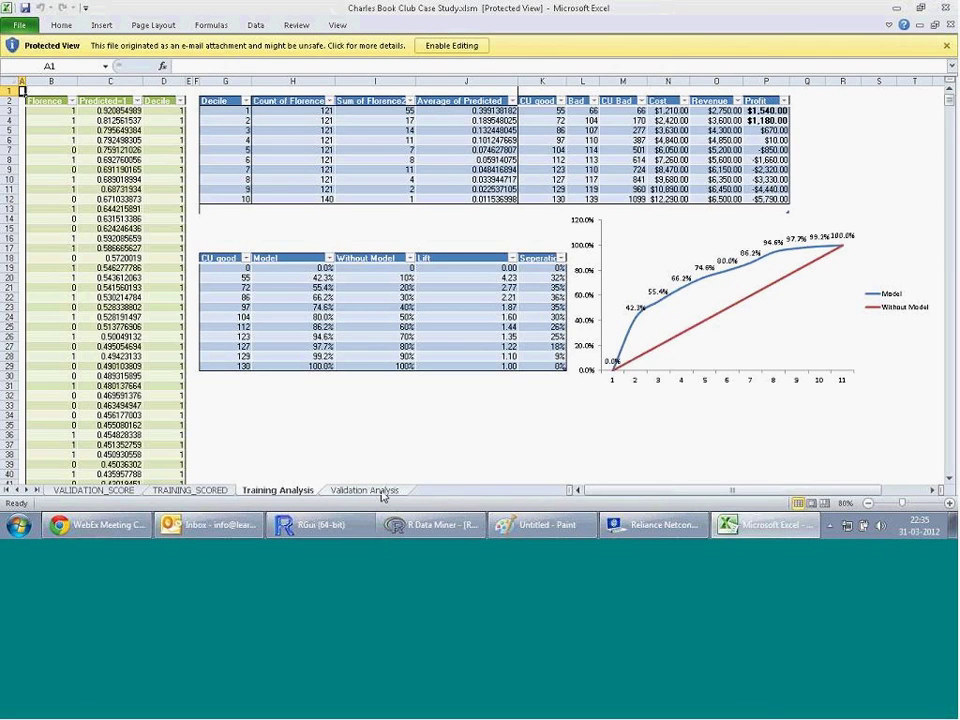
click(381, 492)
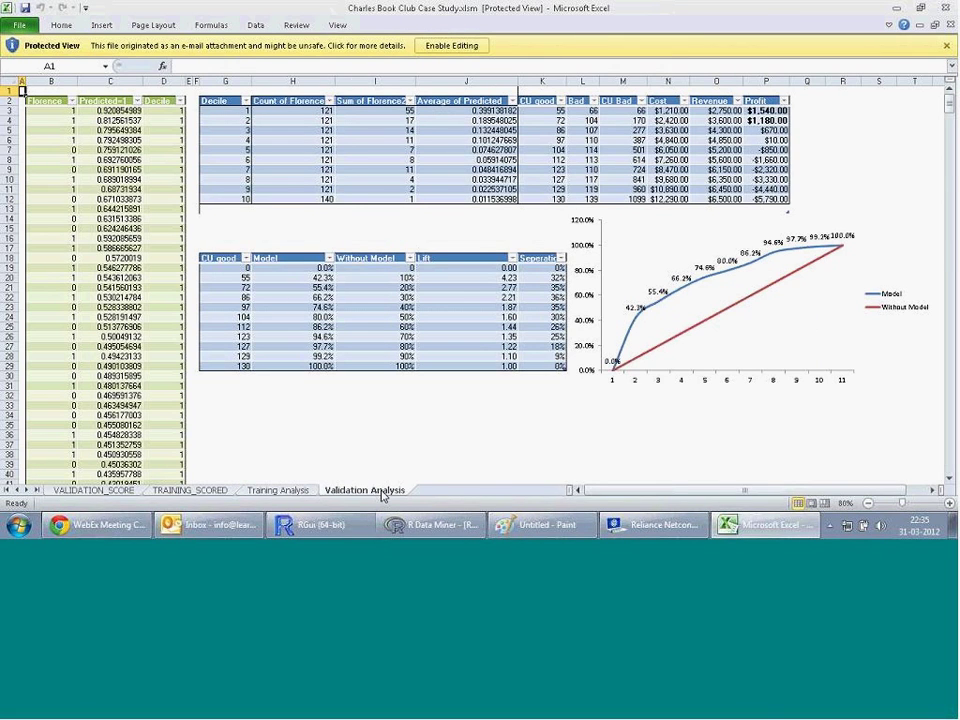
- Enable editing of the workbook and make the Model versus Without Model chart below the decile table narrower
double_click(950, 481)
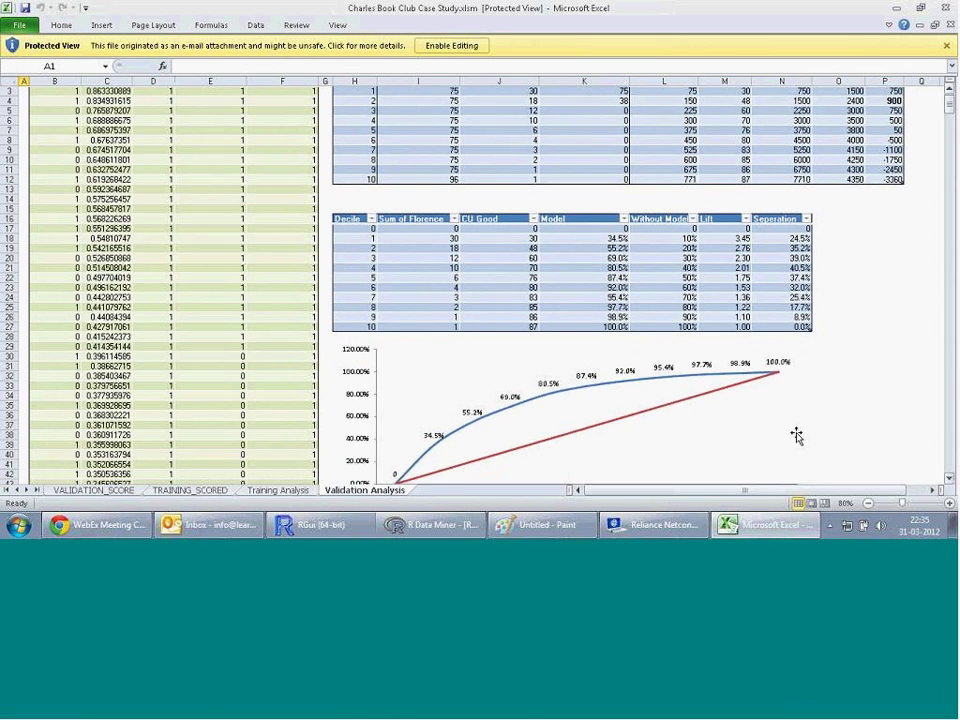
click(808, 400)
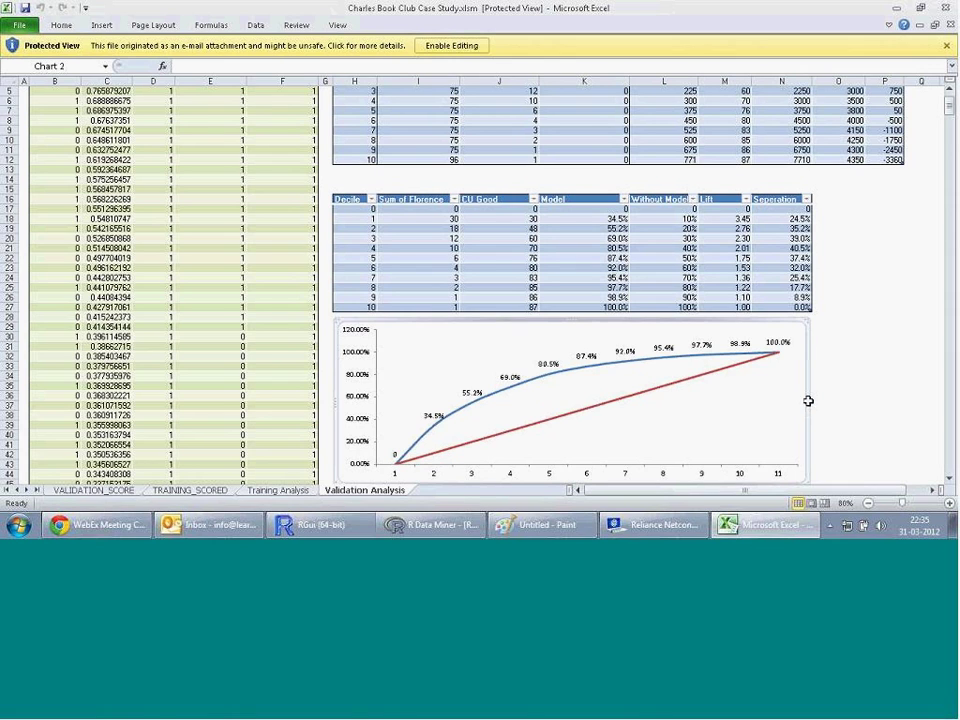
click(447, 47)
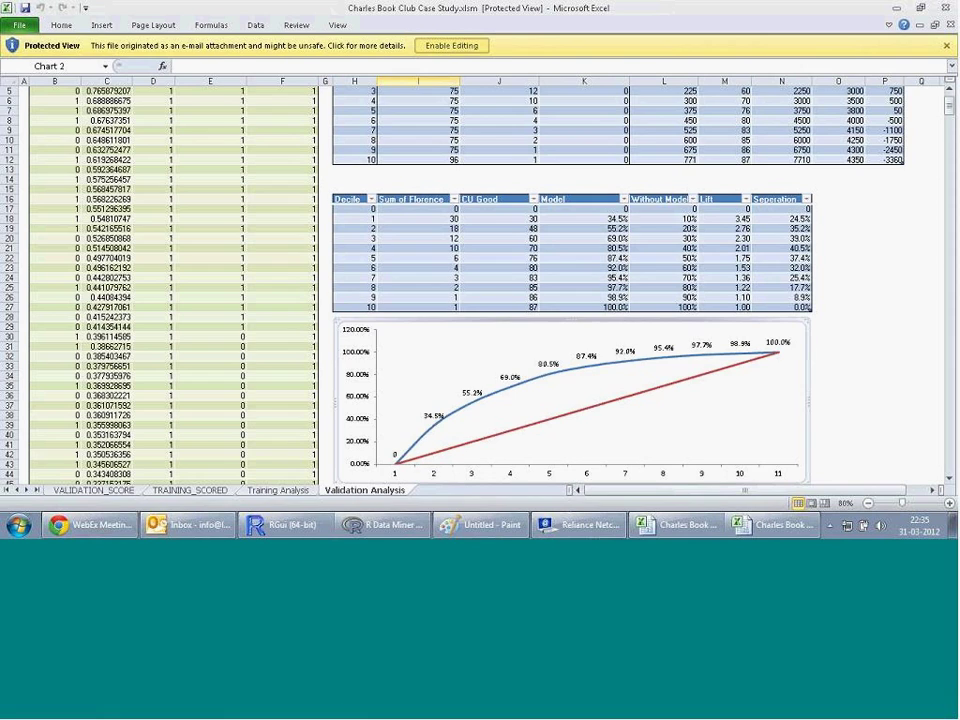
scroll(716, 414, down, 3)
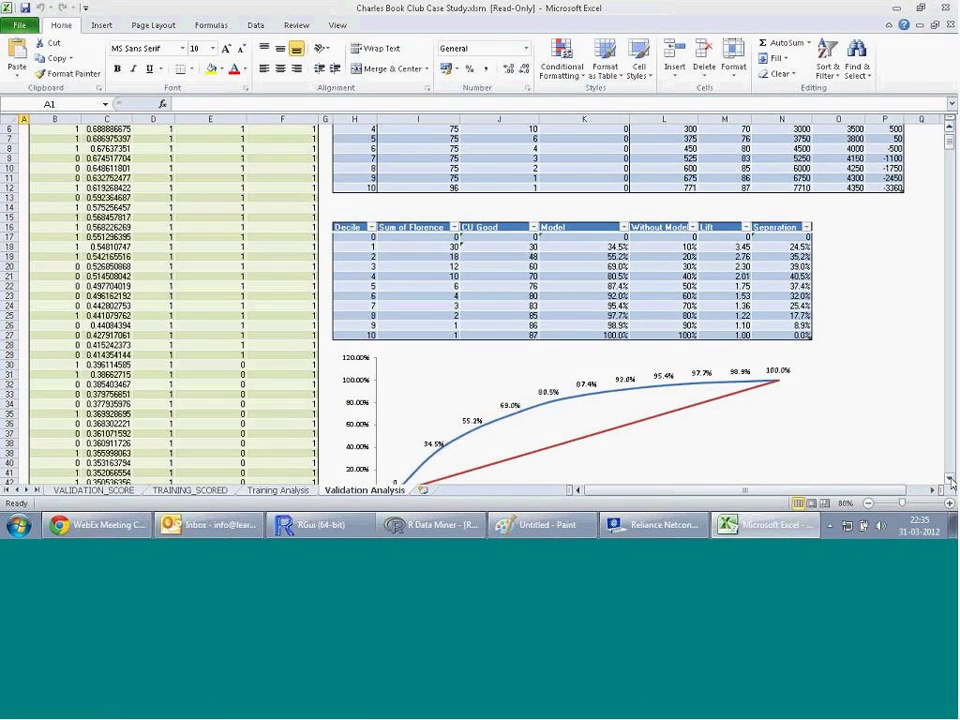
click(716, 414)
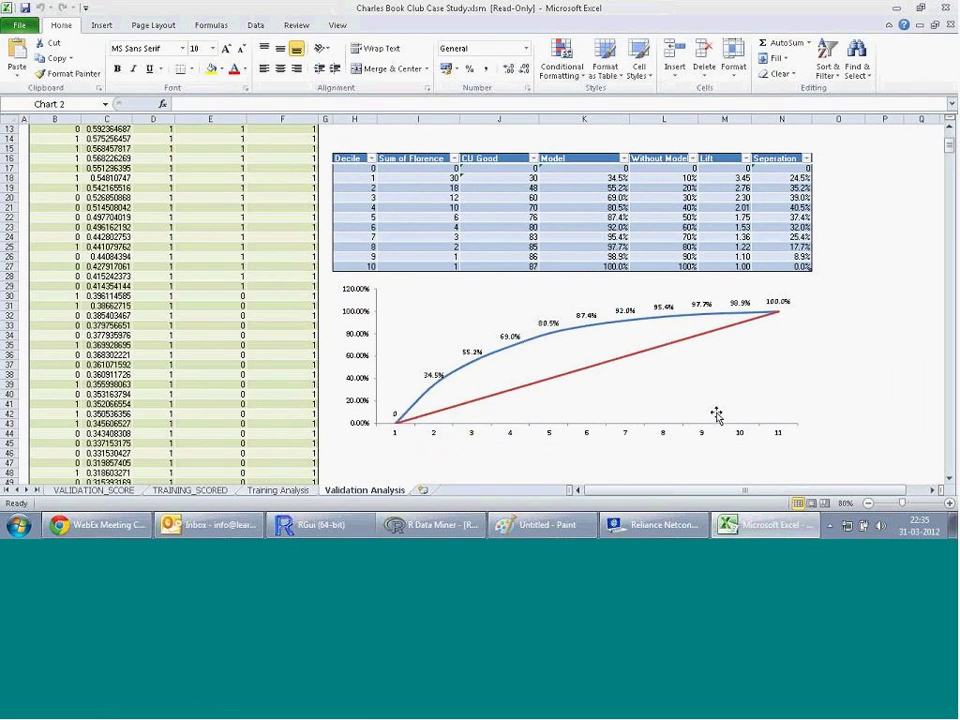
drag(808, 364, 679, 373)
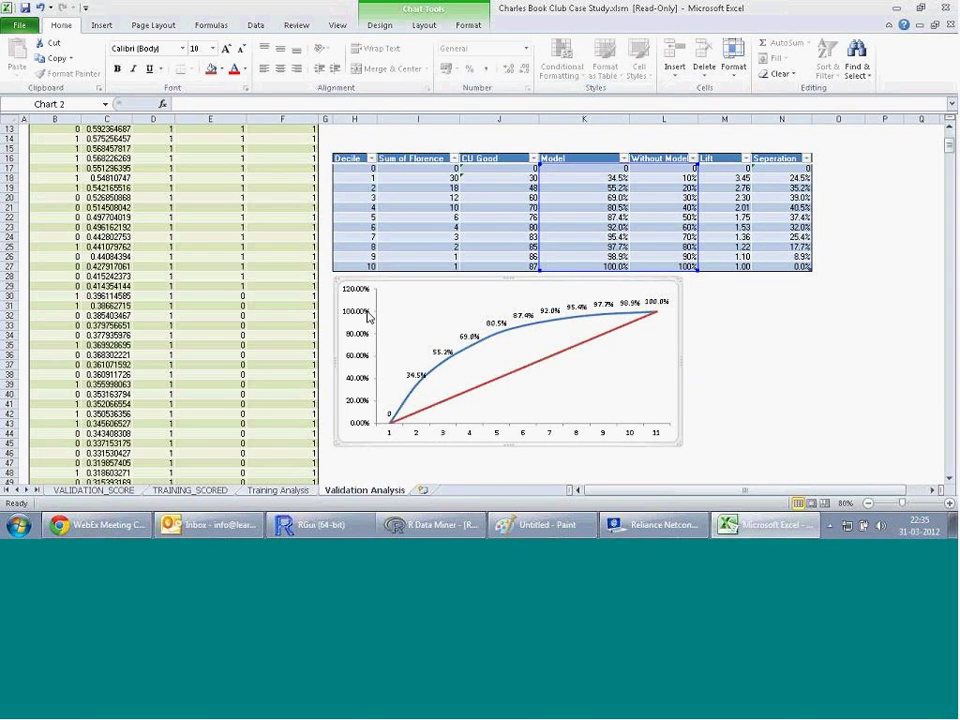
- Examine the data labels of the first three deciles on the chart's model curve
click(416, 377)
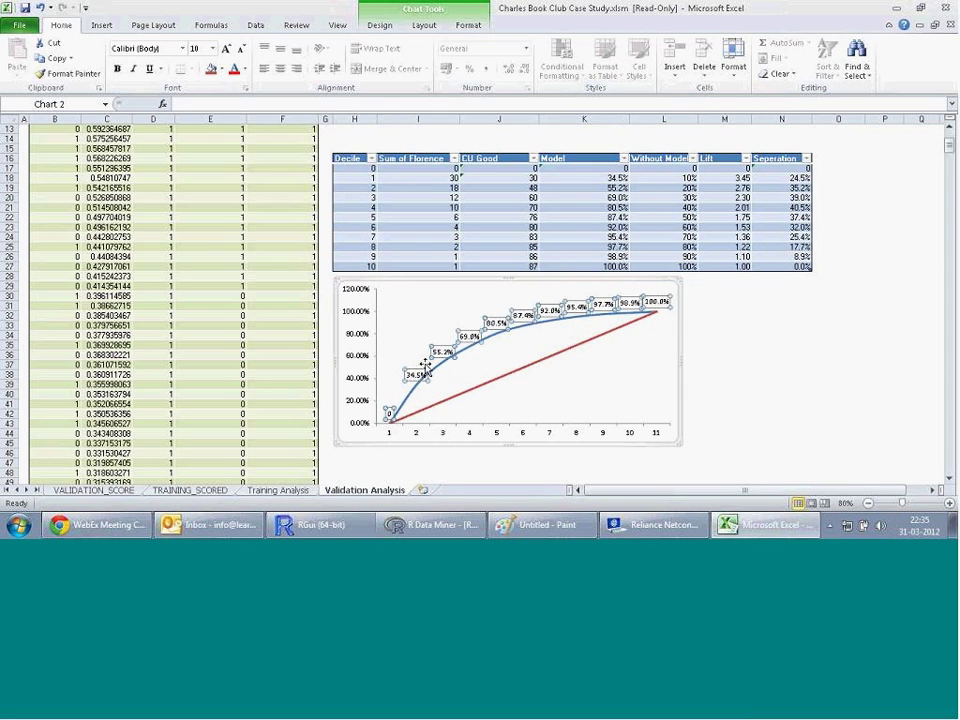
click(441, 350)
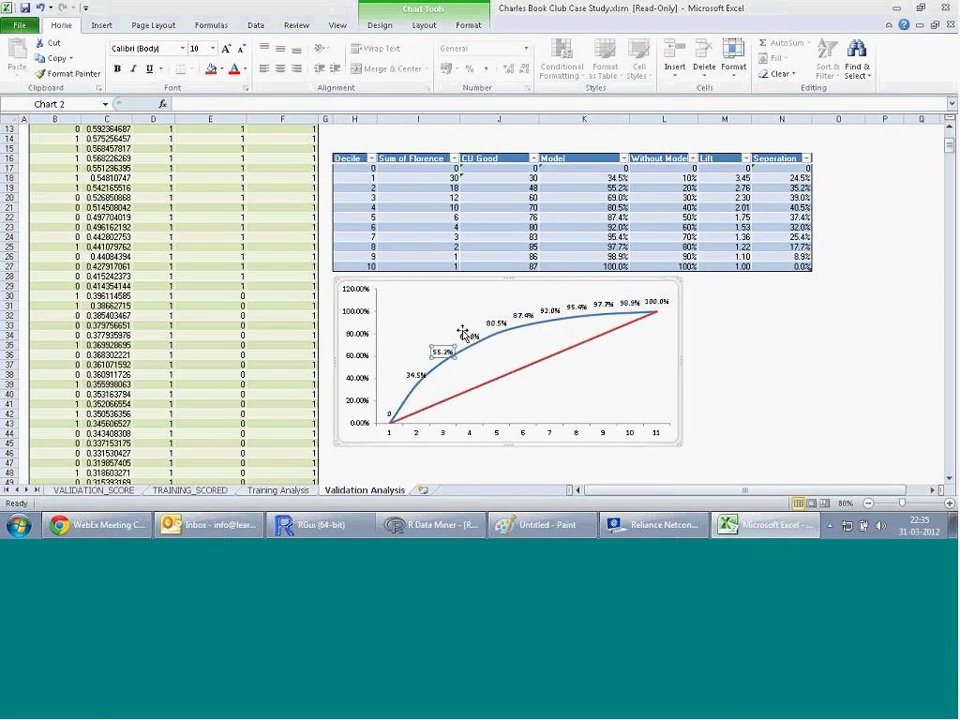
click(467, 336)
key(Escape)
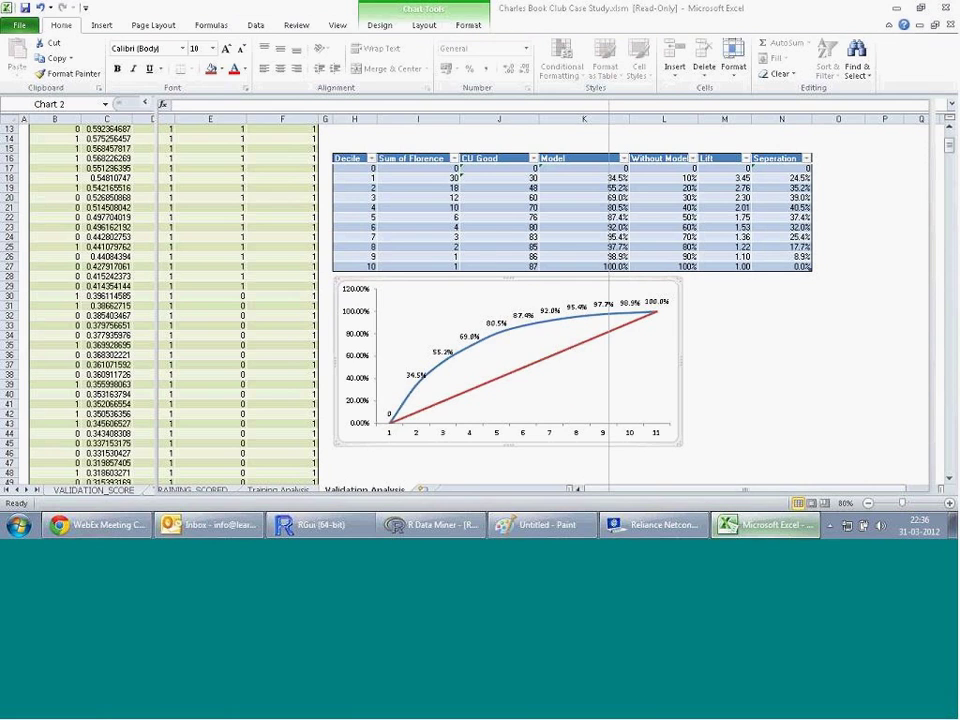
- Switch to R Data Miner and generate the Risk chart of the Linear model on the Validation data
click(210, 524)
click(440, 524)
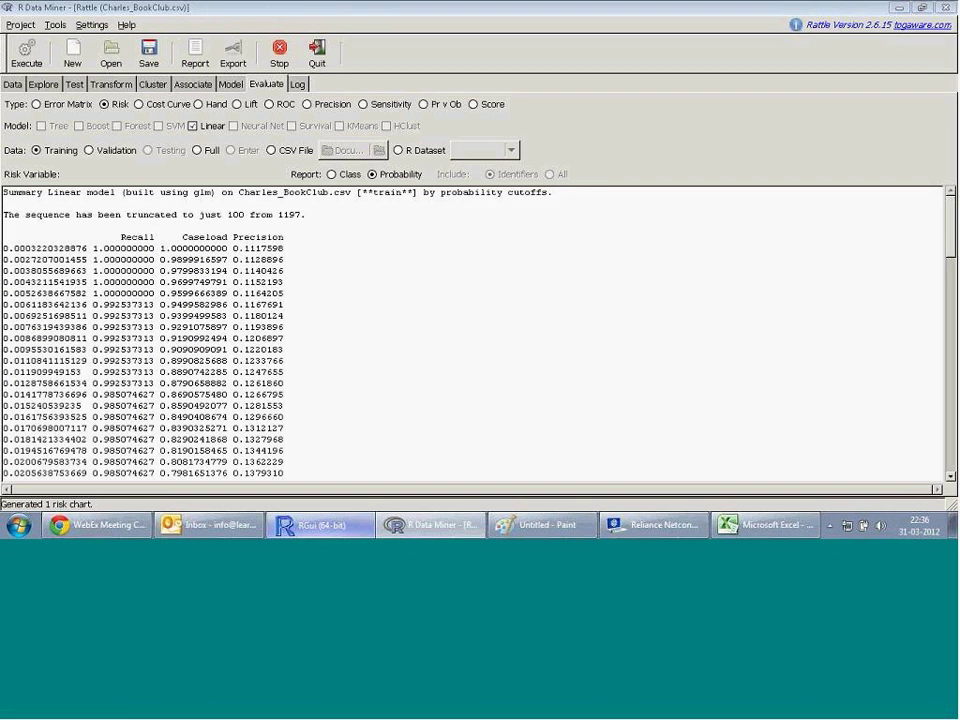
click(340, 521)
right_click(340, 521)
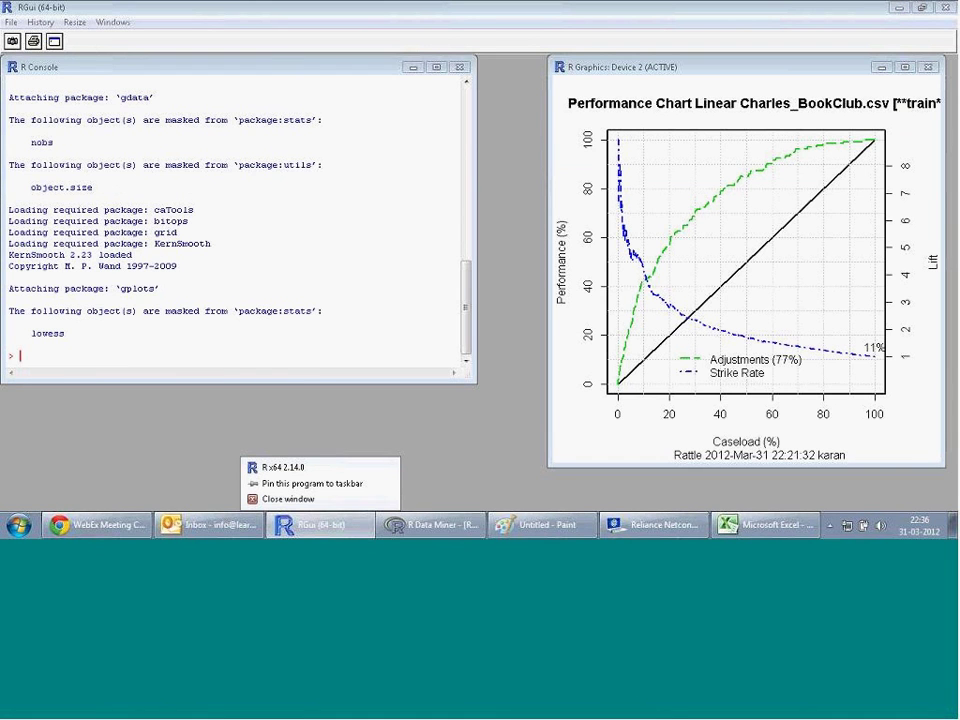
click(364, 491)
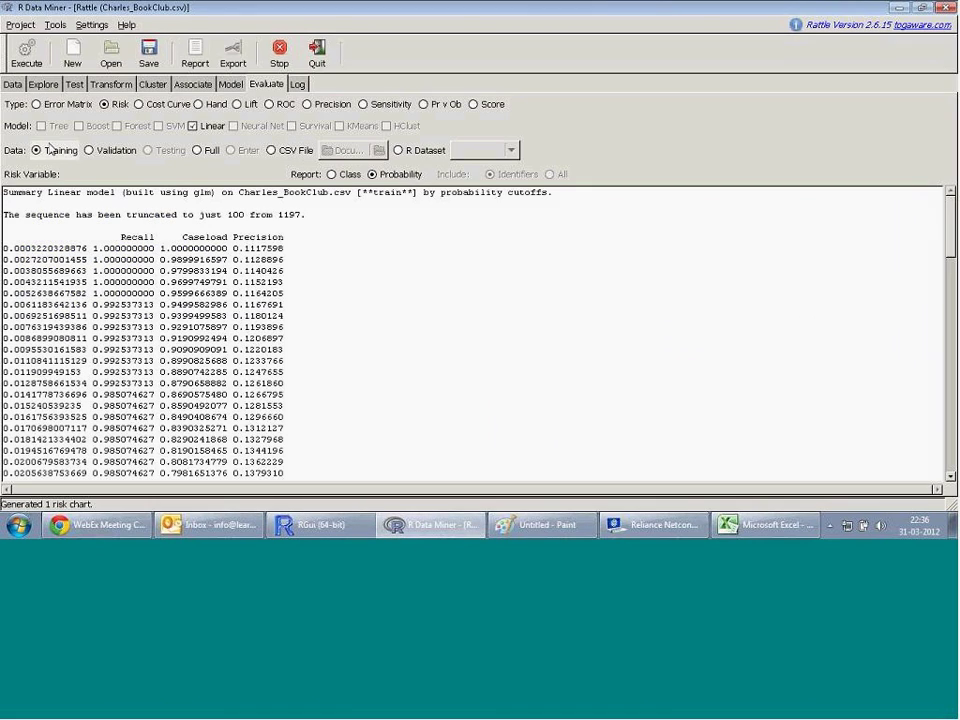
click(97, 151)
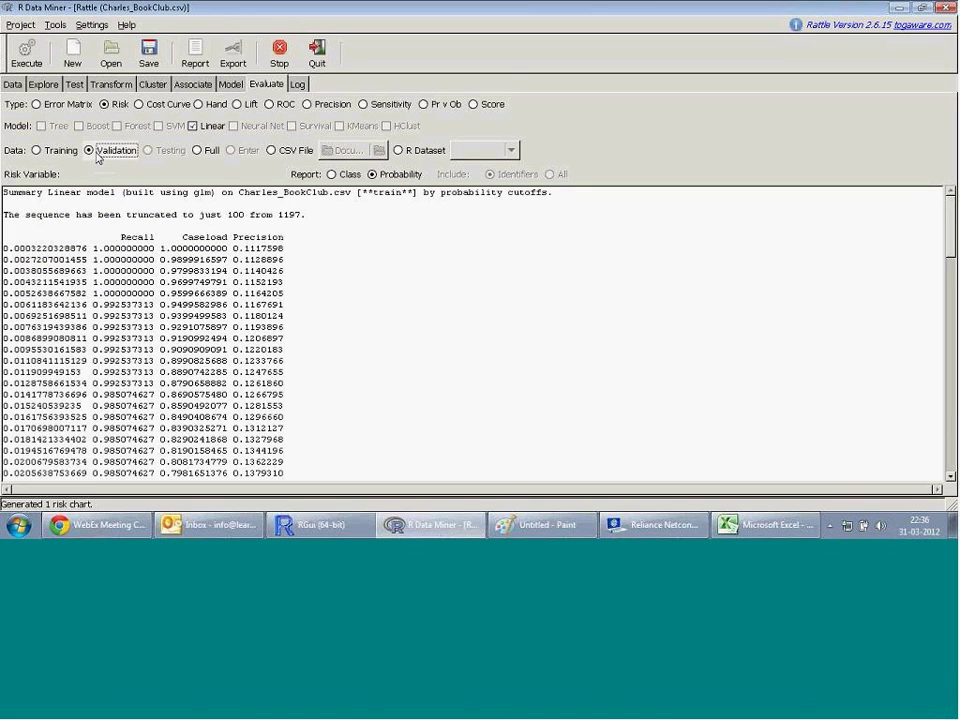
click(28, 50)
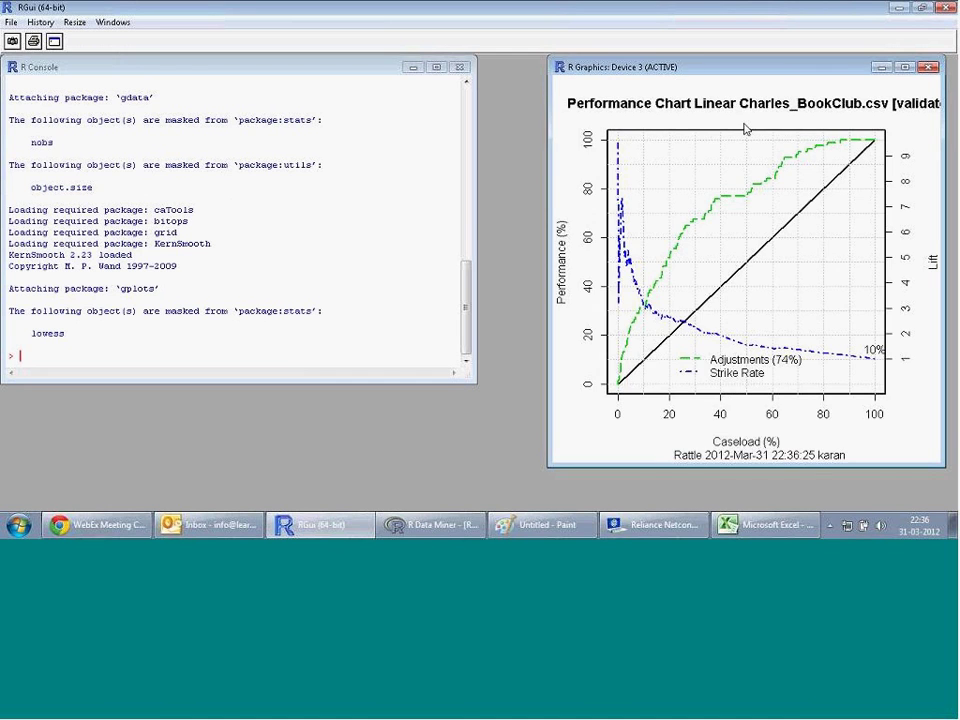
- Place the validation performance chart beside the training chart and examine its performance and strike rate curves at full window size
drag(767, 75, 330, 66)
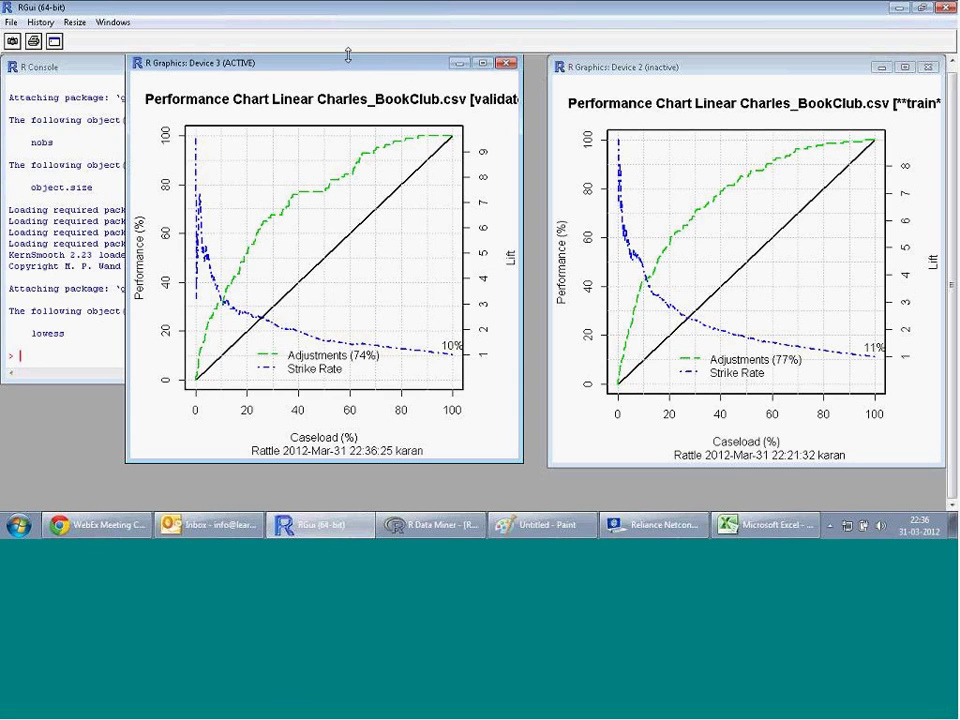
drag(346, 69, 329, 69)
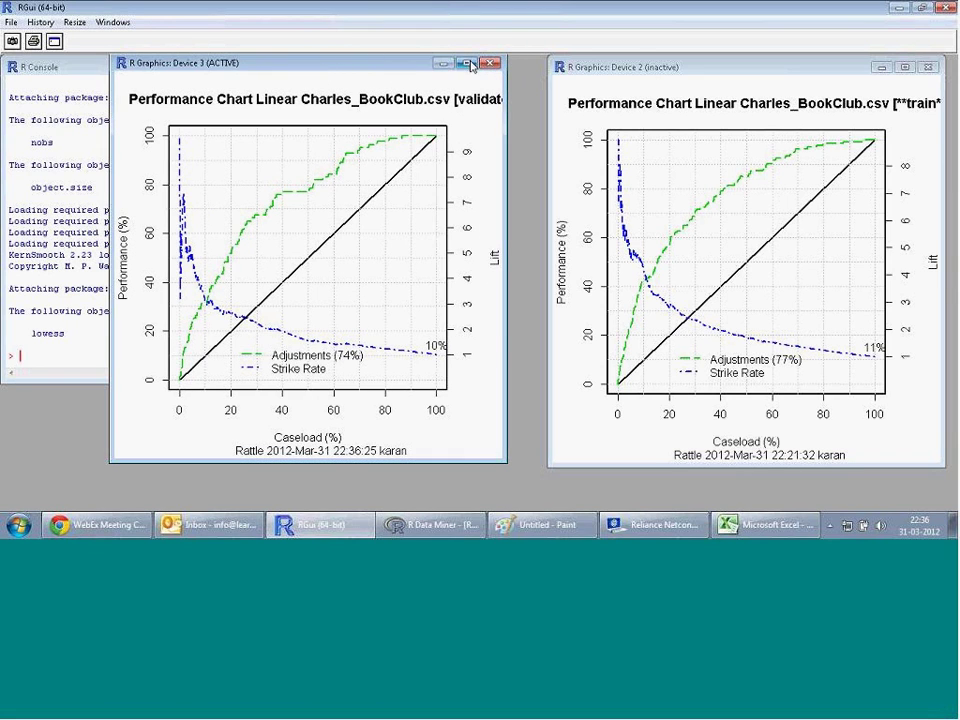
click(471, 64)
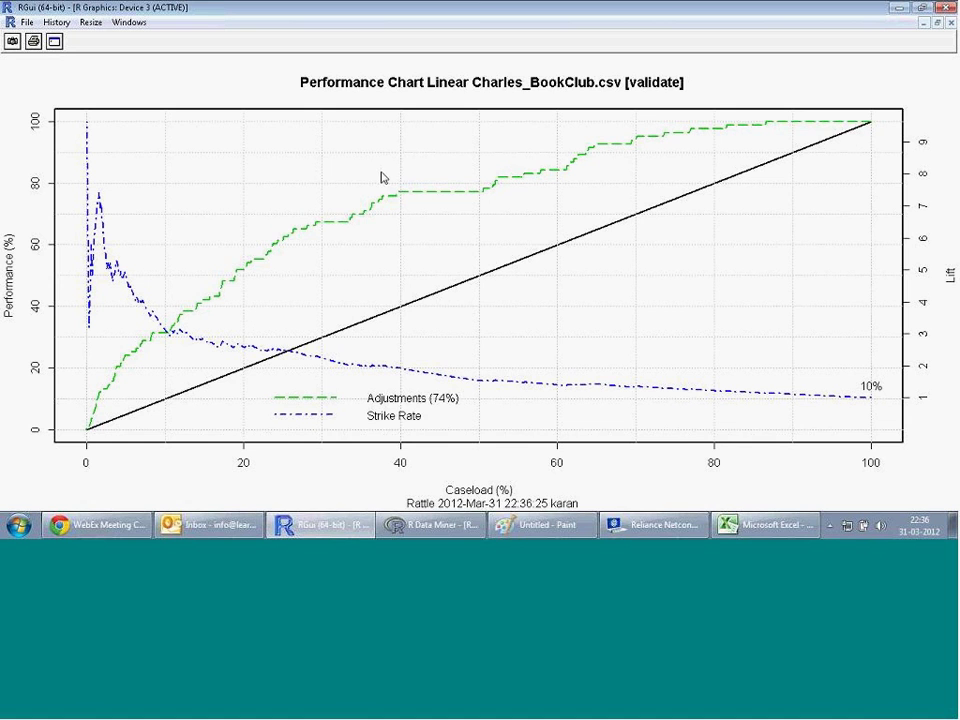
click(938, 23)
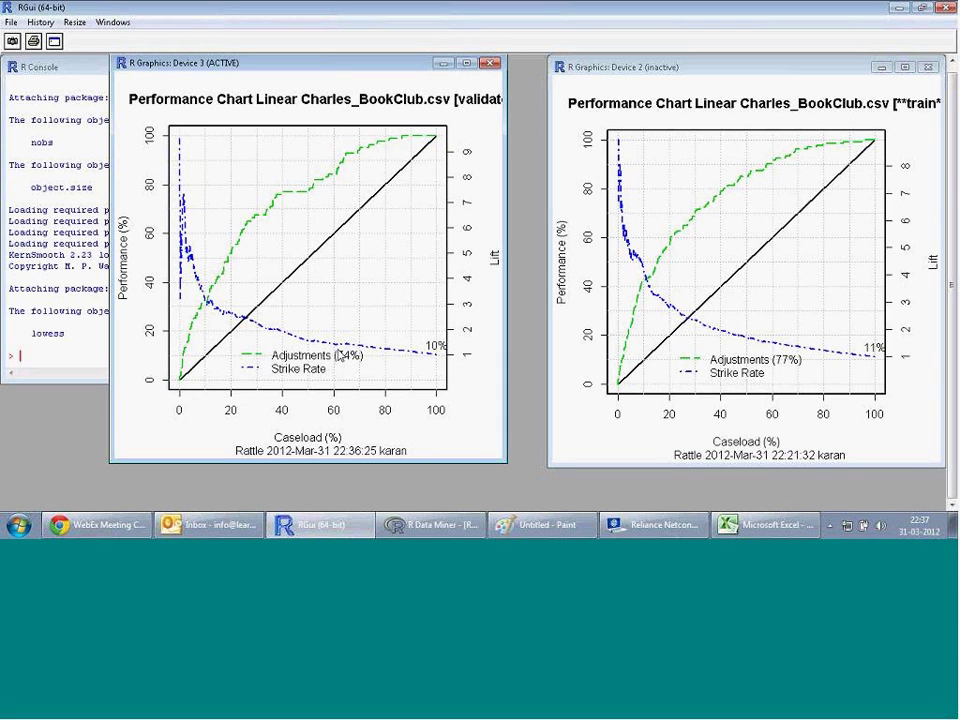
- Switch to R Data Miner, generate the Sensitivity chart of the Linear model on the Validation data, and close the plot
mouse_move(413, 533)
click(390, 491)
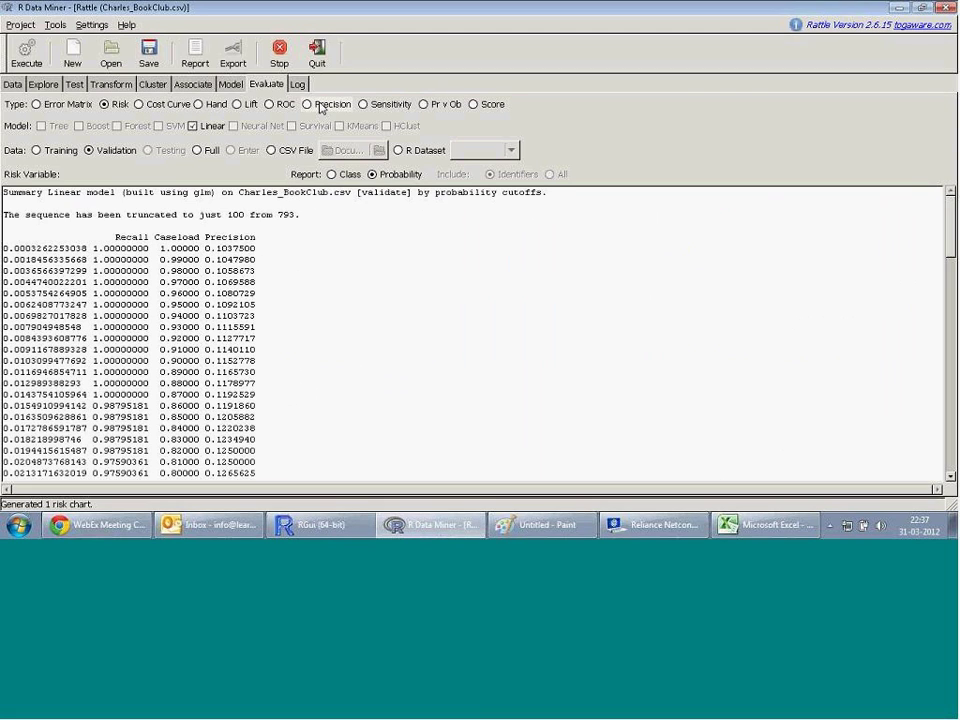
click(383, 107)
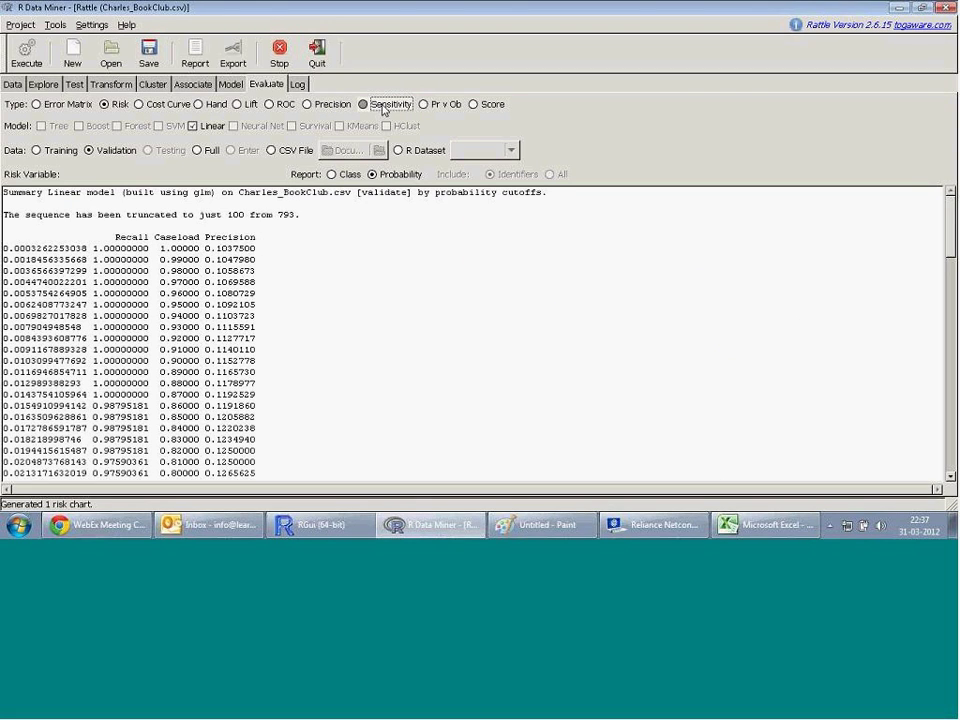
click(26, 52)
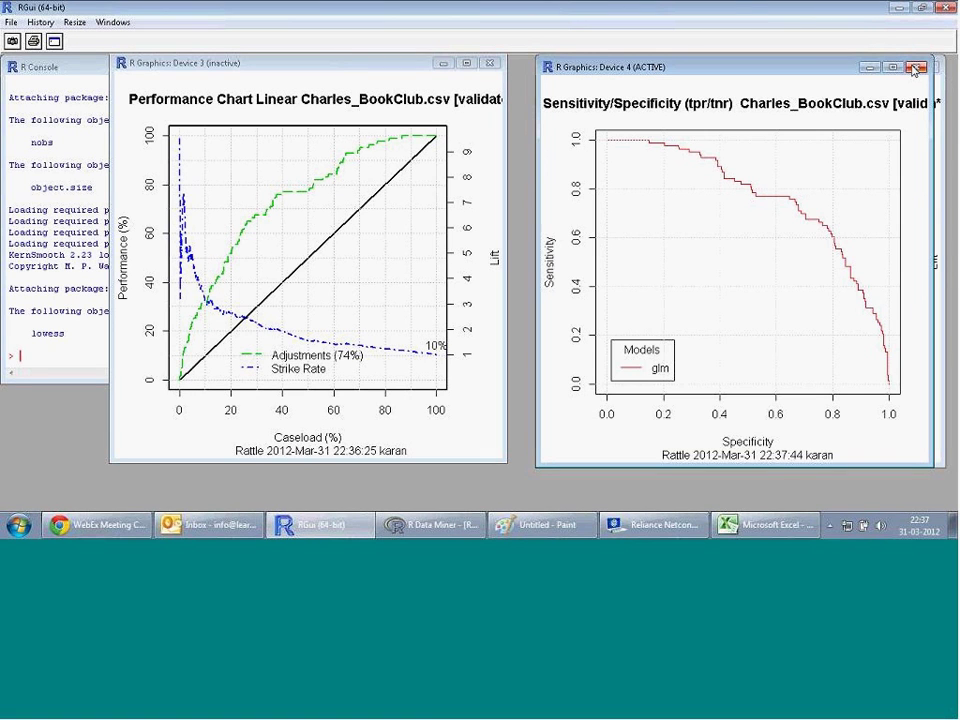
click(915, 67)
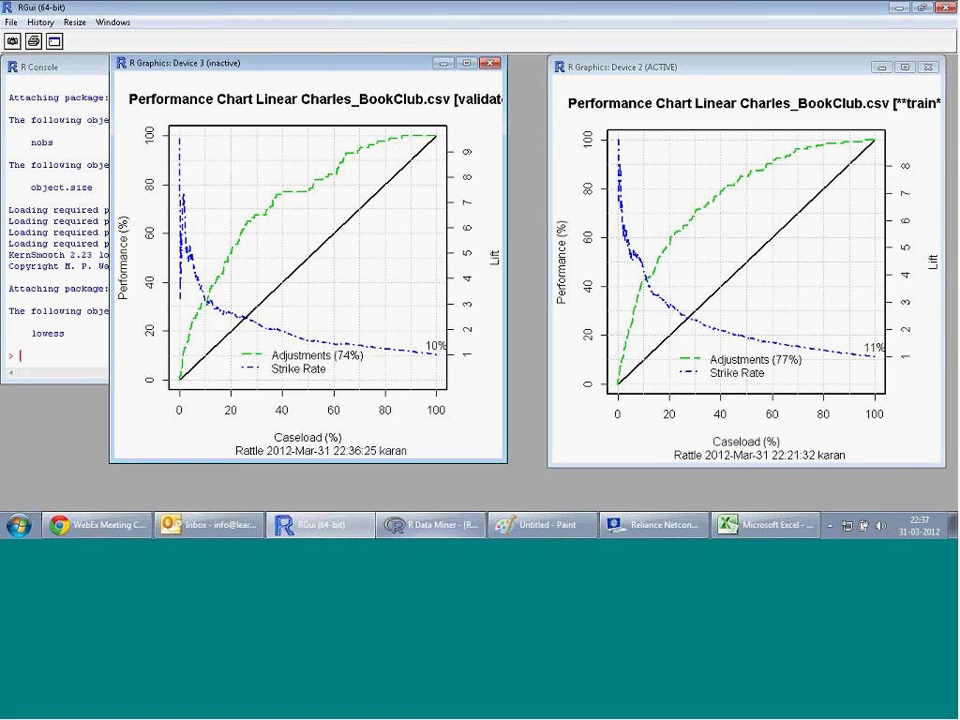
- Return to R Data Miner and choose credit.csv from the Videos tutorials folder on drive E: as the spreadsheet data source
click(449, 533)
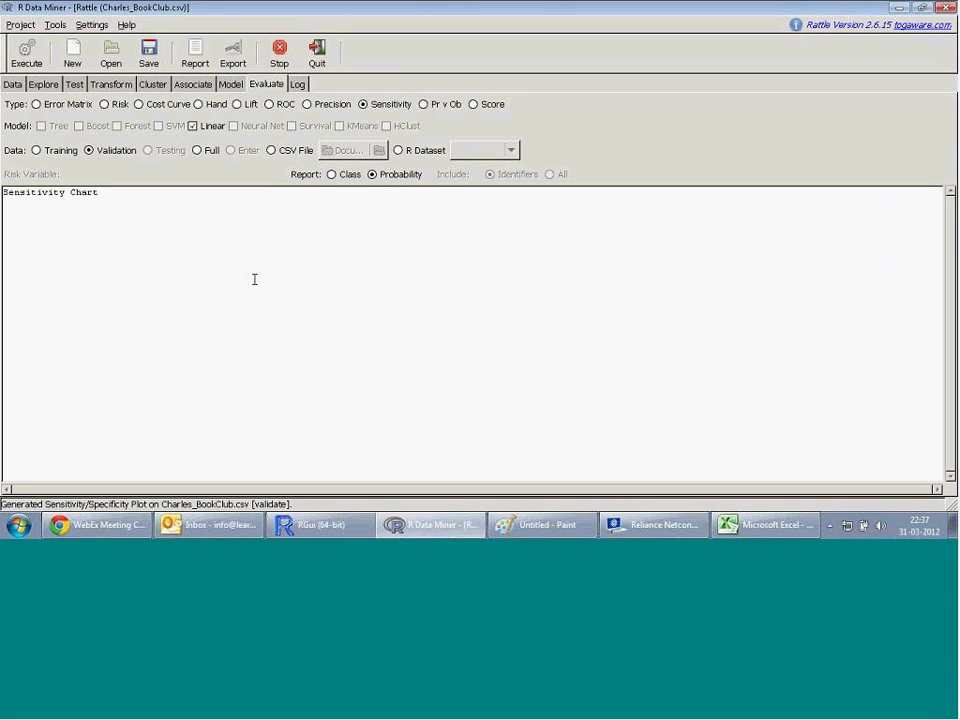
click(13, 85)
click(104, 134)
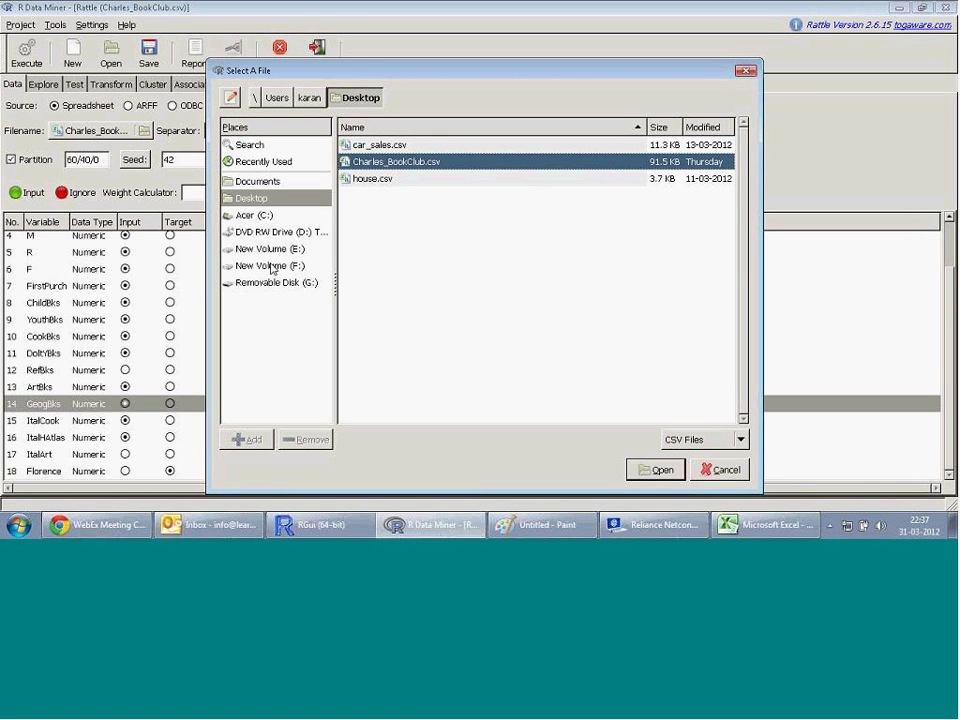
click(270, 265)
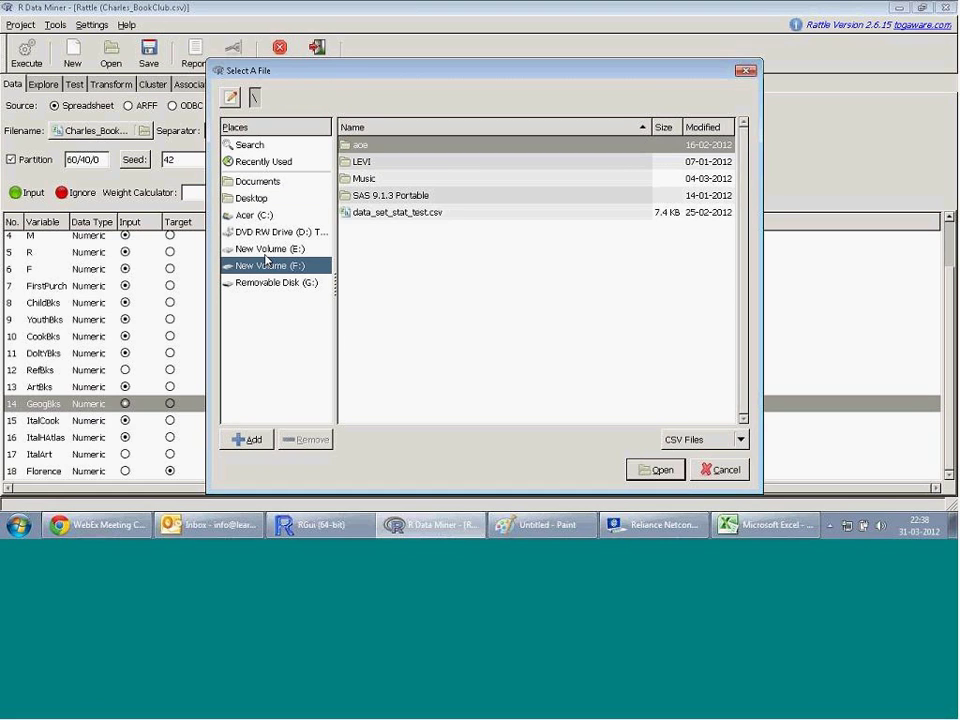
click(268, 248)
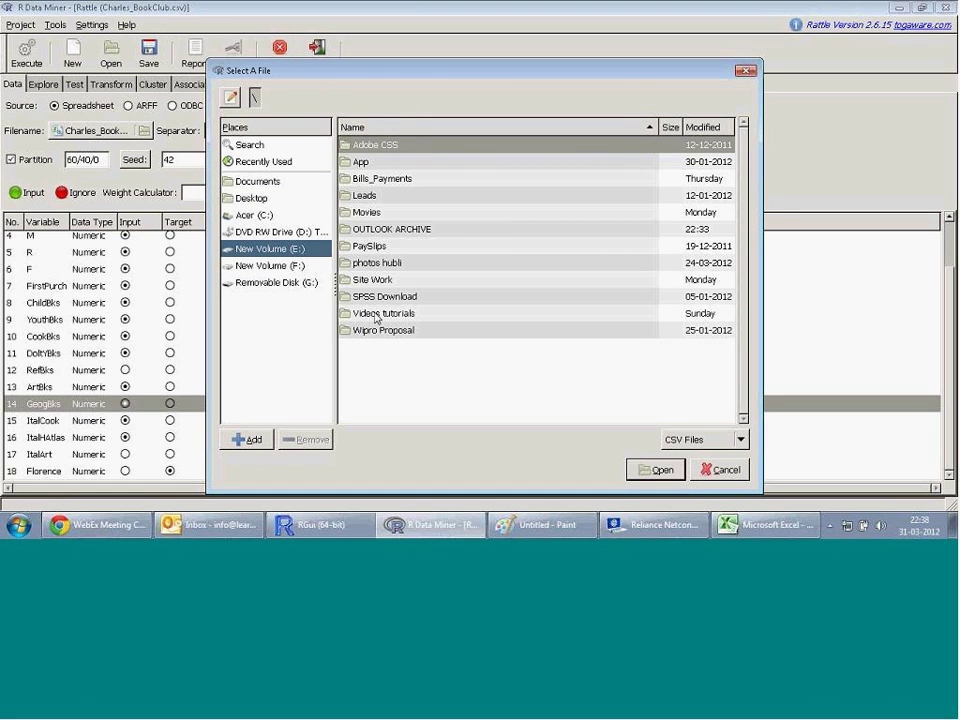
double_click(391, 316)
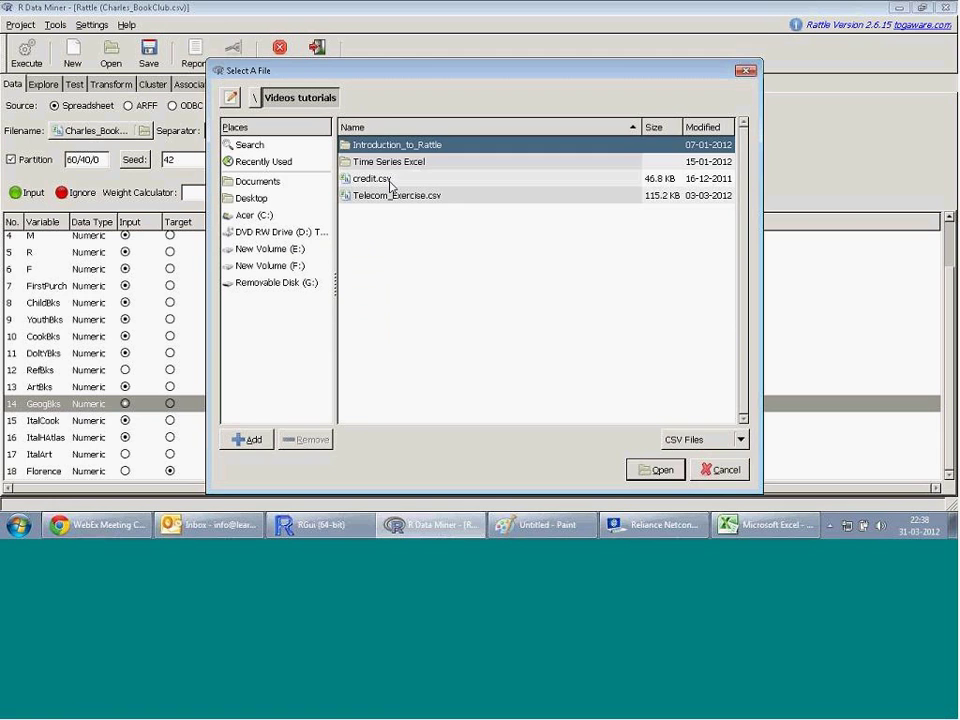
click(390, 183)
double_click(390, 183)
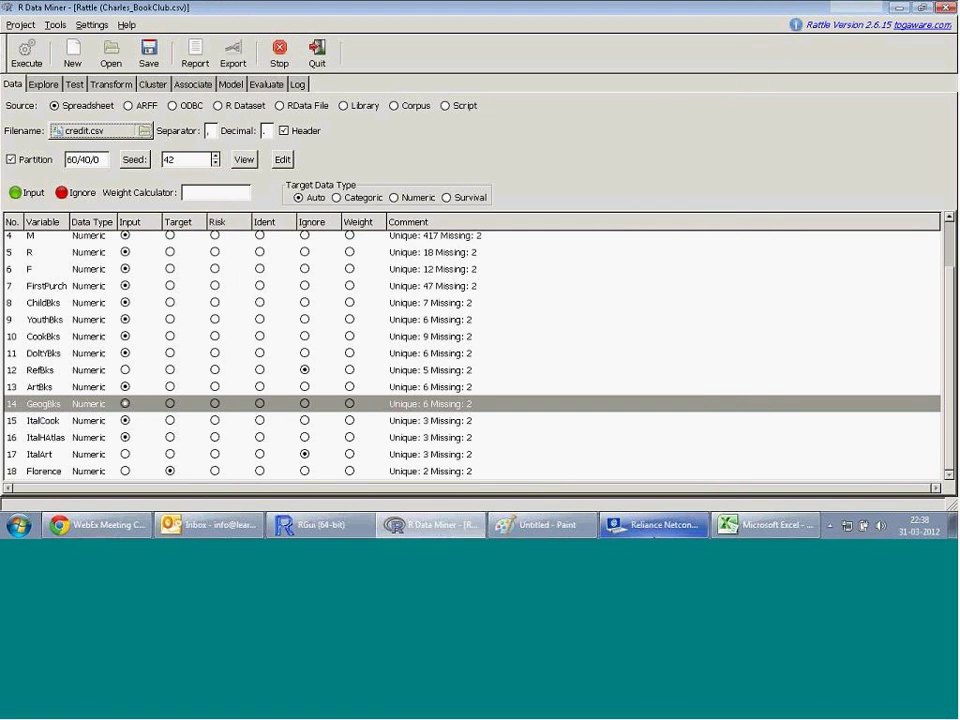
- Switch to RGui and close the training and validation performance chart windows
click(320, 524)
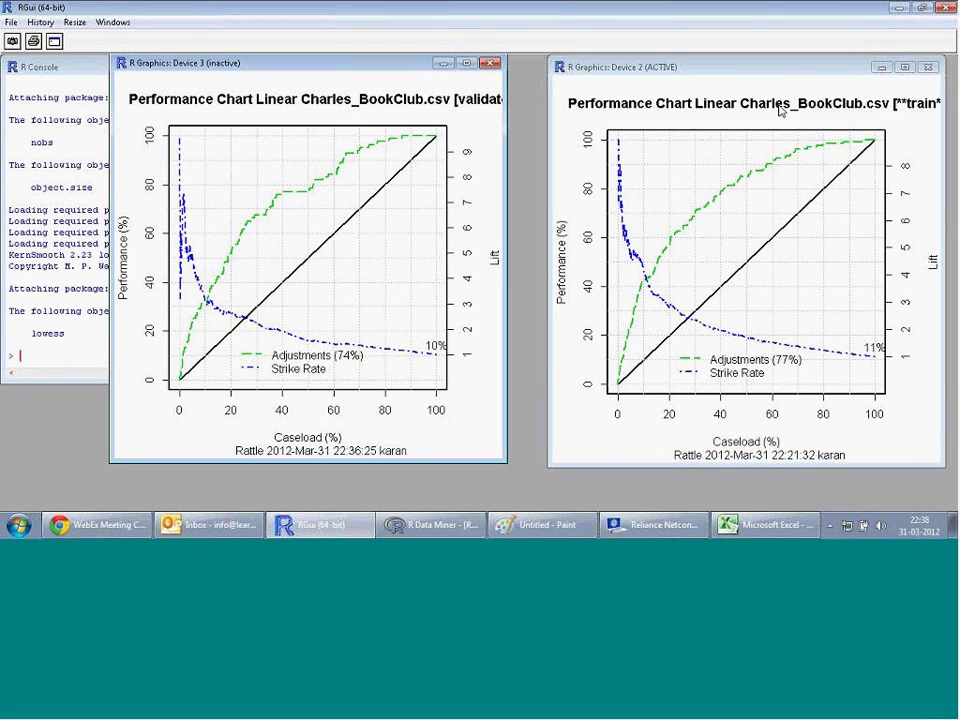
click(903, 72)
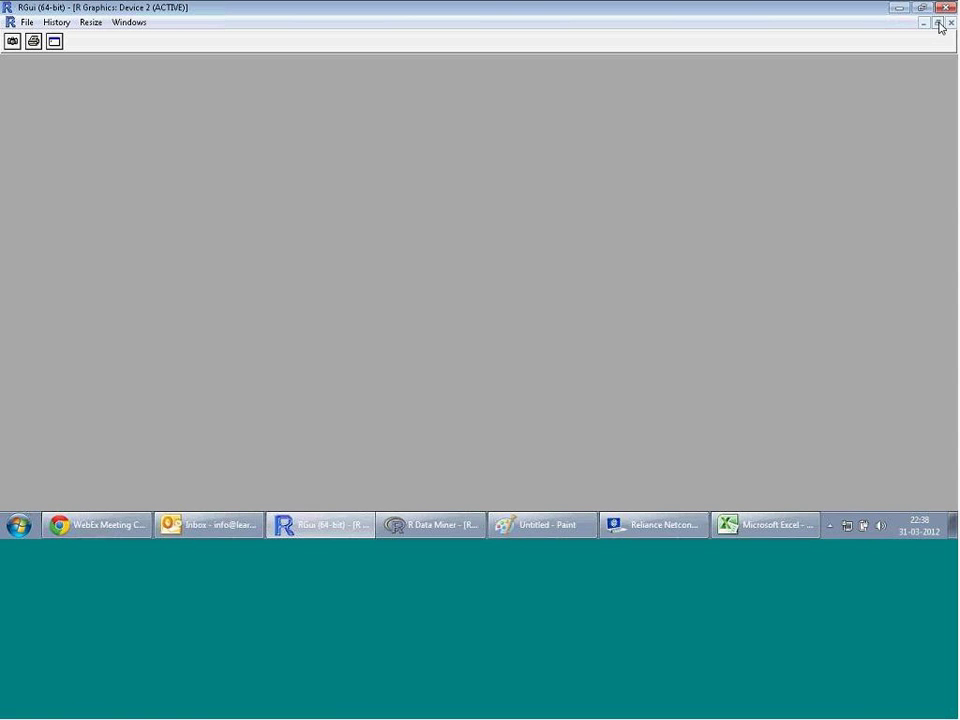
click(938, 23)
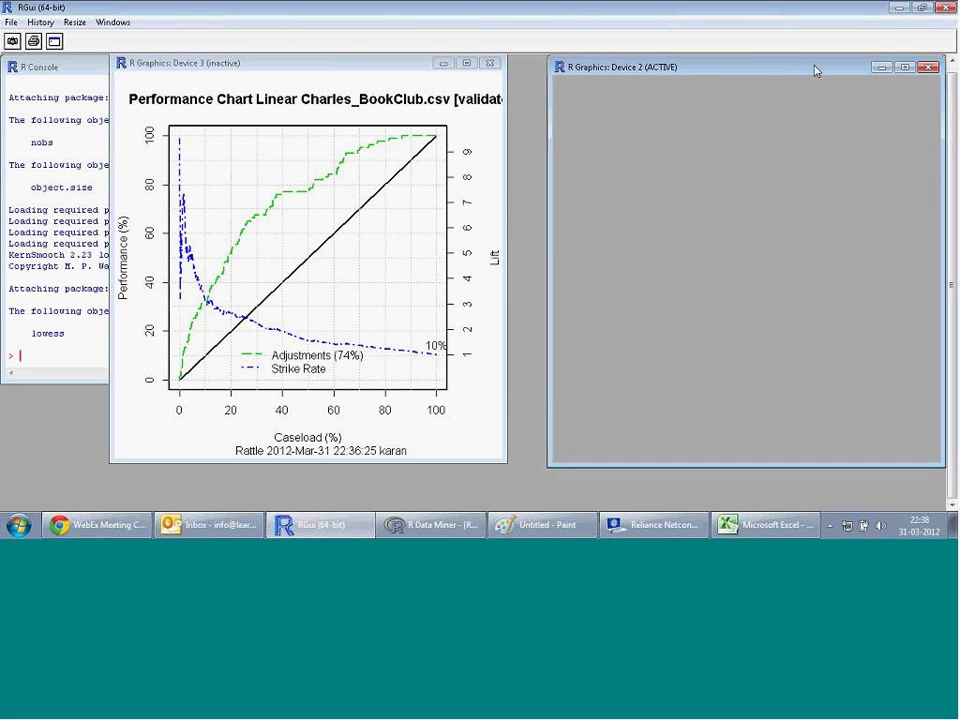
drag(815, 70, 660, 103)
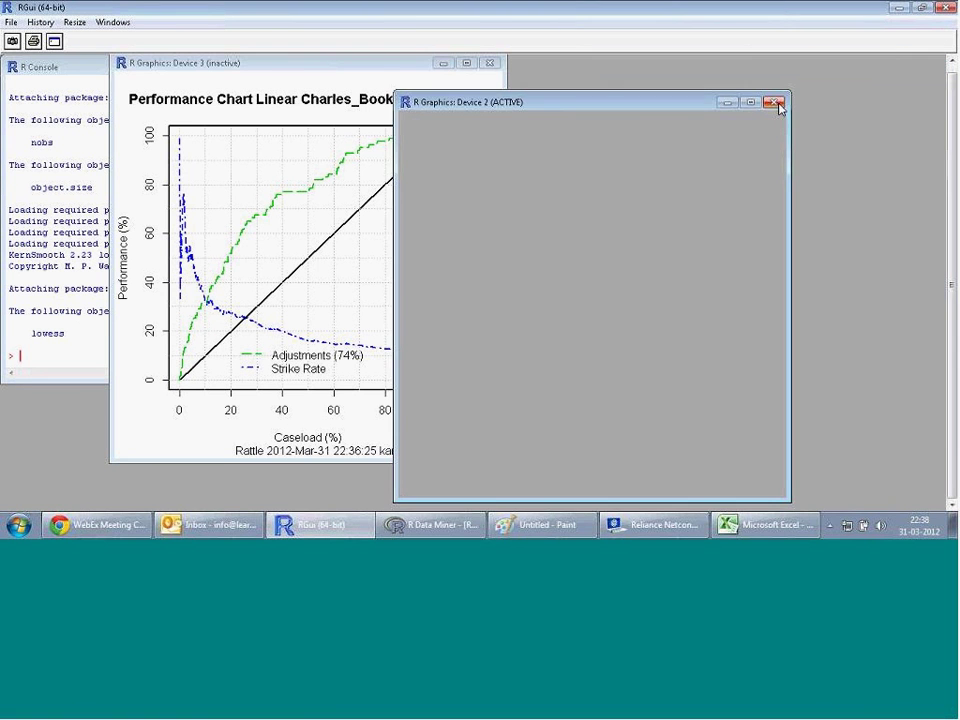
click(778, 103)
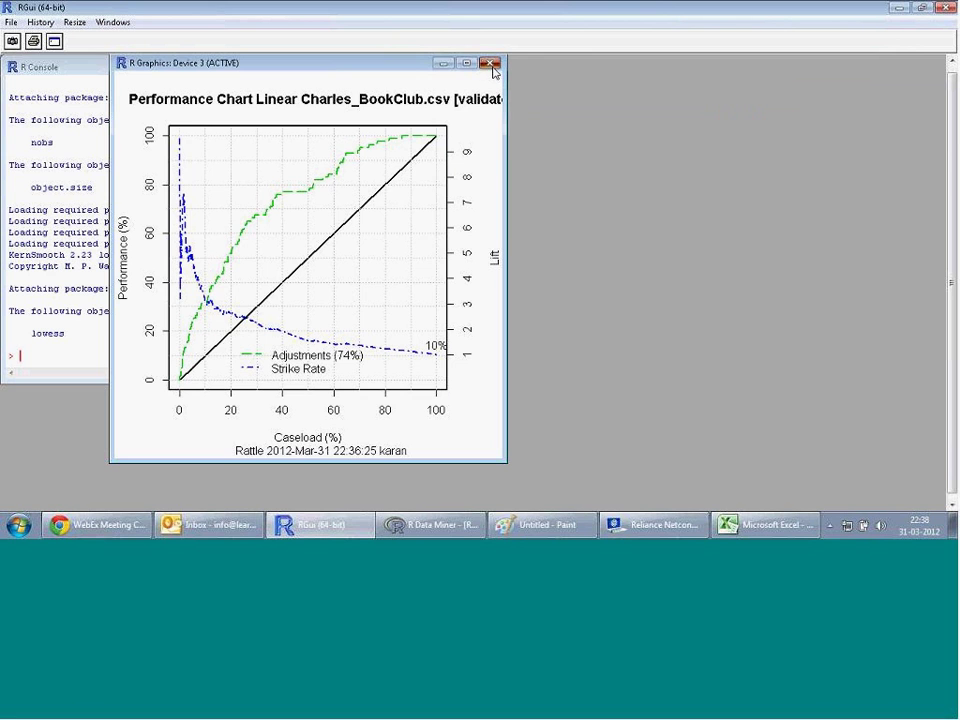
click(490, 64)
- Generate the Risk chart of the Linear model on the Training data in R Data Miner and examine it at full window size
key(alt+Tab)
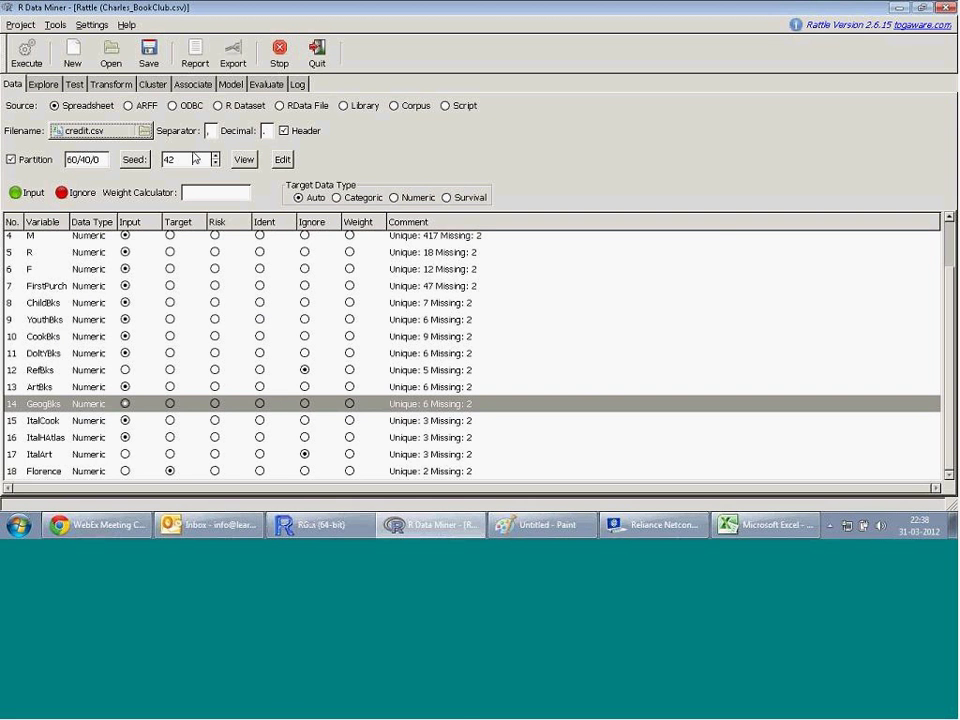
click(267, 86)
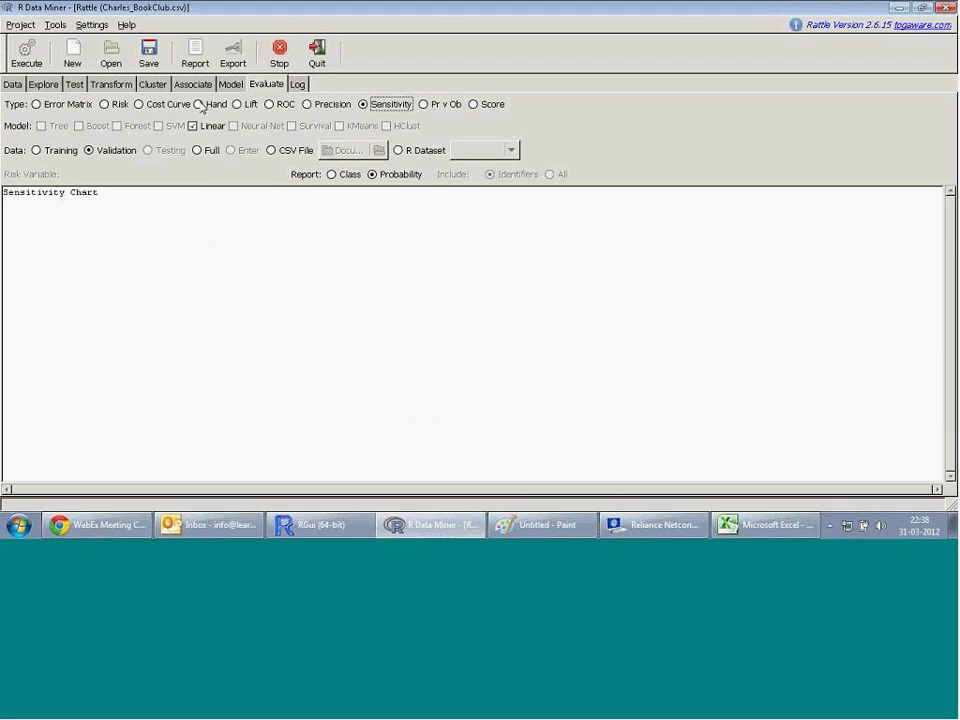
click(106, 104)
click(38, 151)
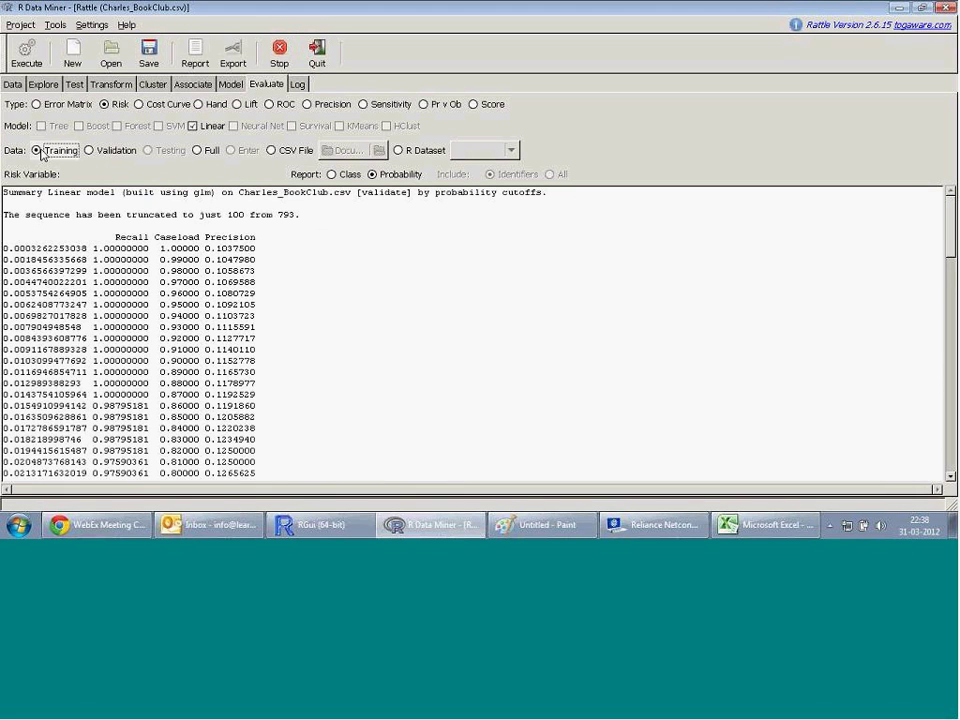
click(26, 52)
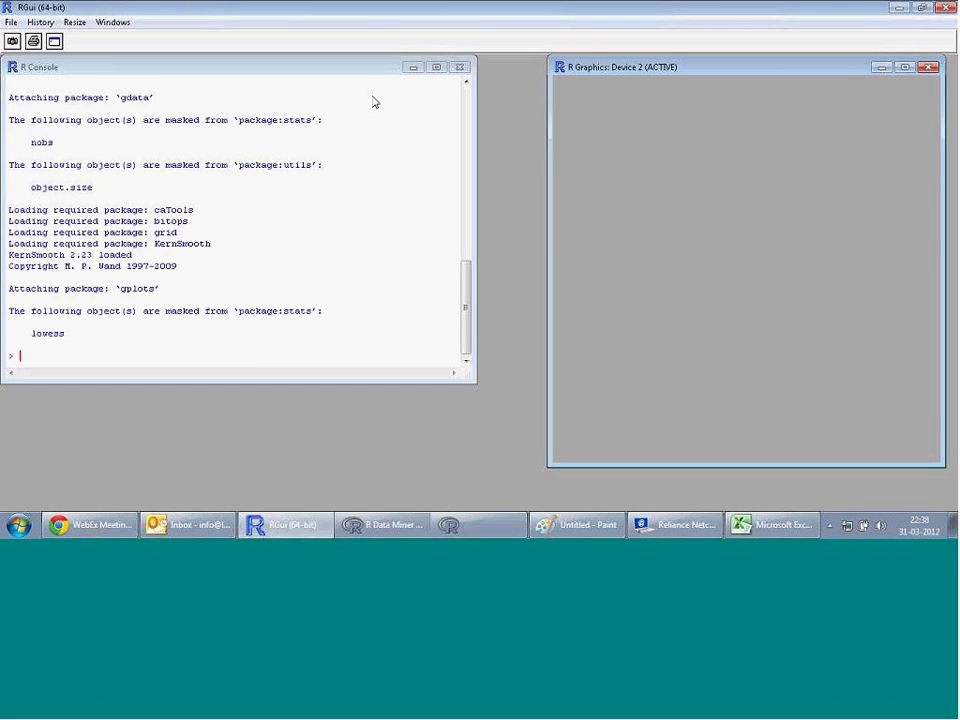
double_click(719, 72)
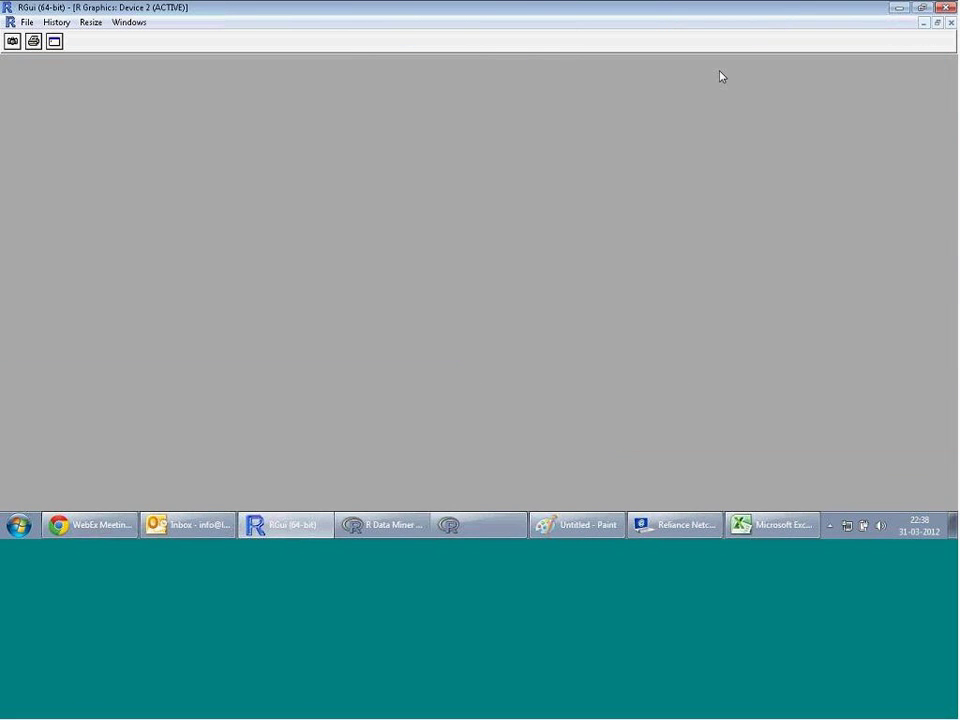
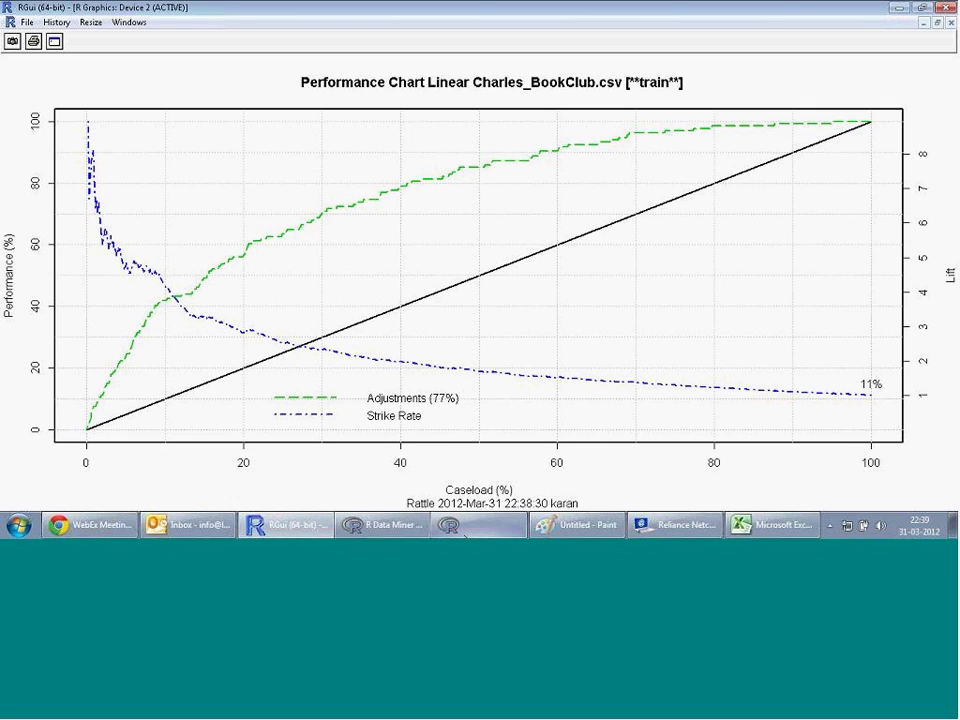
mouse_move(465, 537)
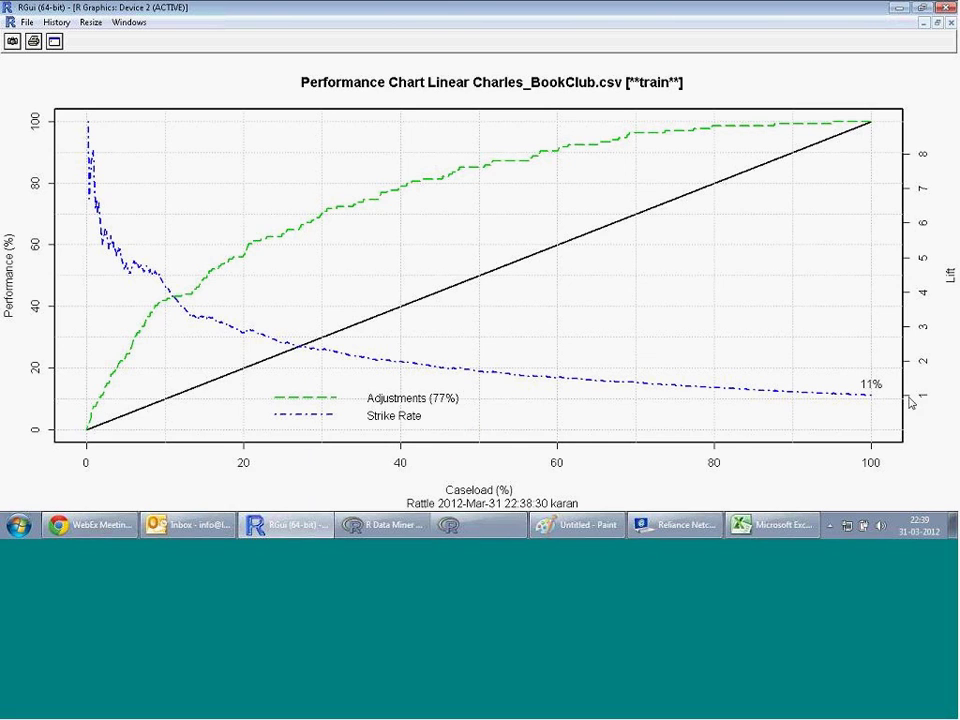
- Switch to Excel, plot the Lift values of deciles 1 to 10 as a line chart on the Validation Analysis sheet, and delete it
click(742, 525)
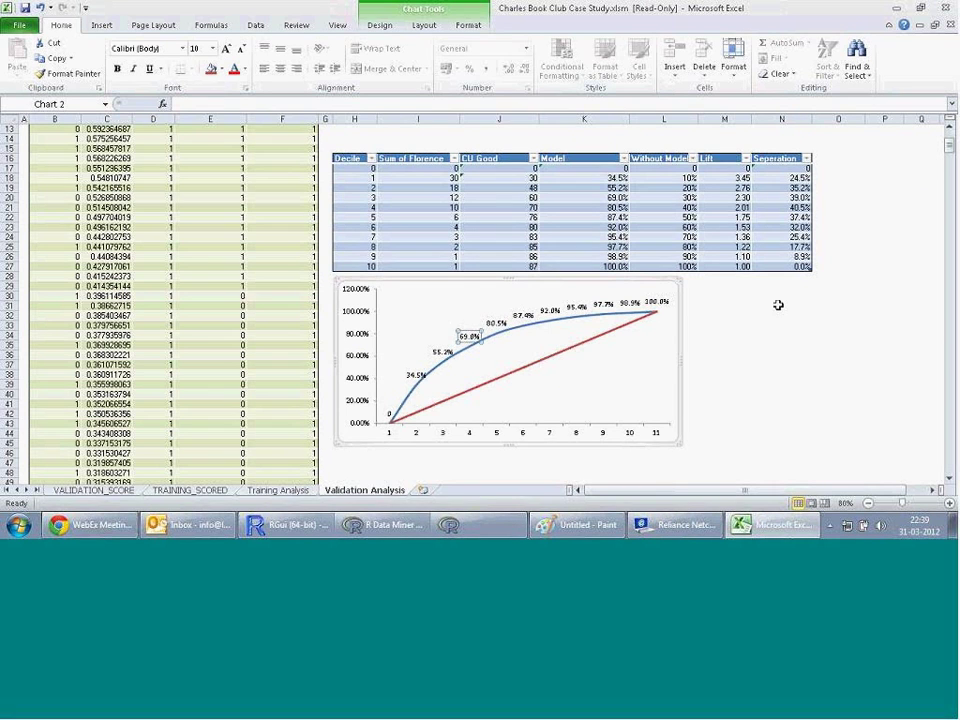
click(778, 305)
drag(732, 178, 735, 266)
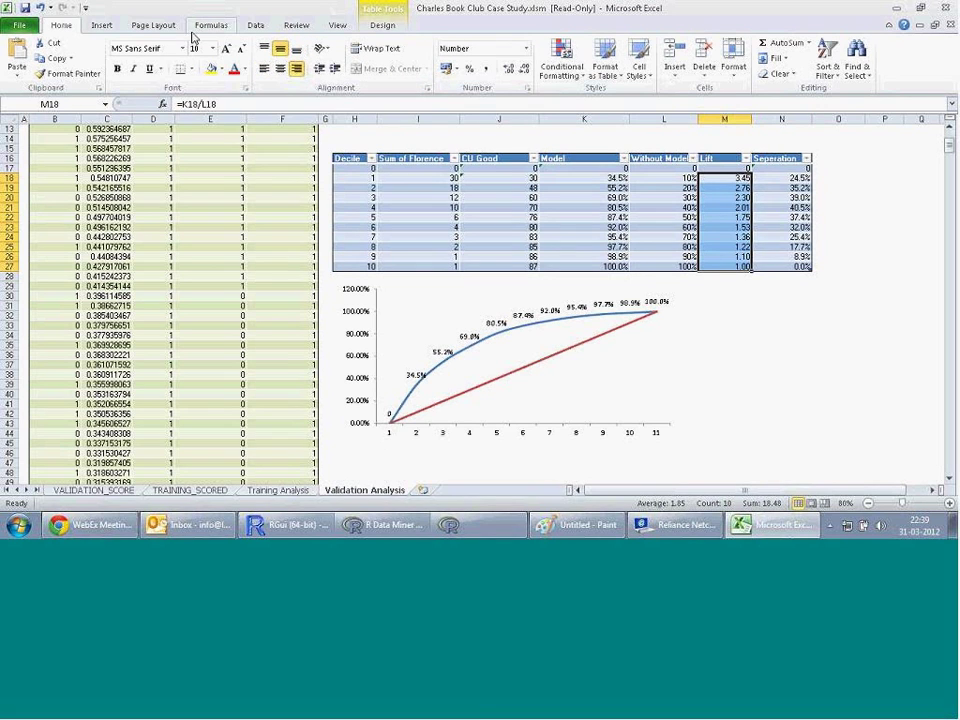
click(101, 25)
click(296, 55)
click(306, 112)
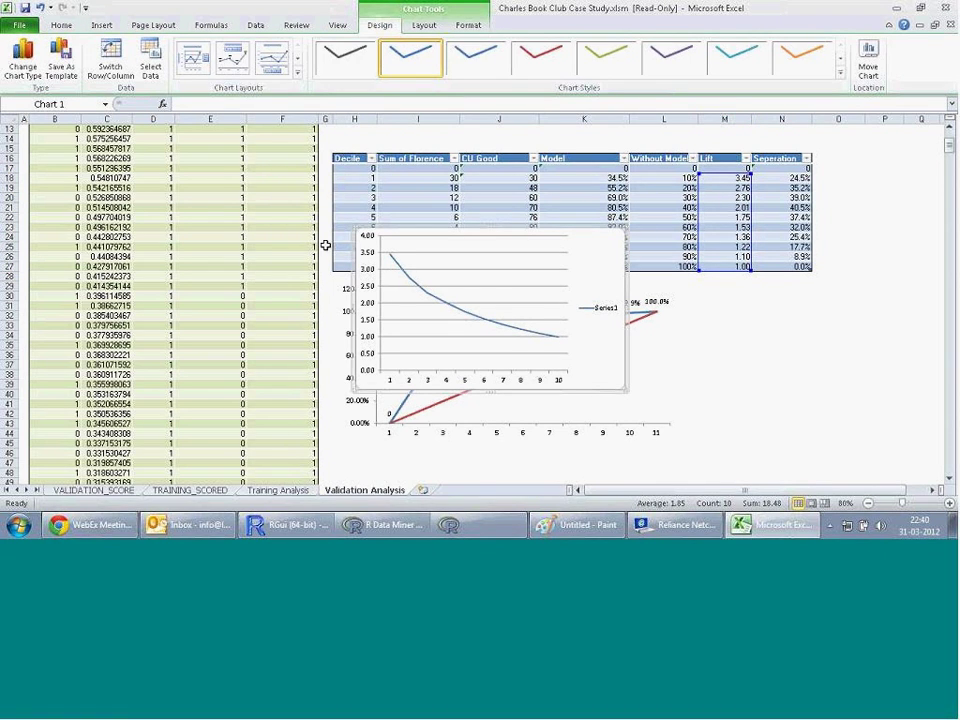
mouse_move(557, 343)
key(Delete)
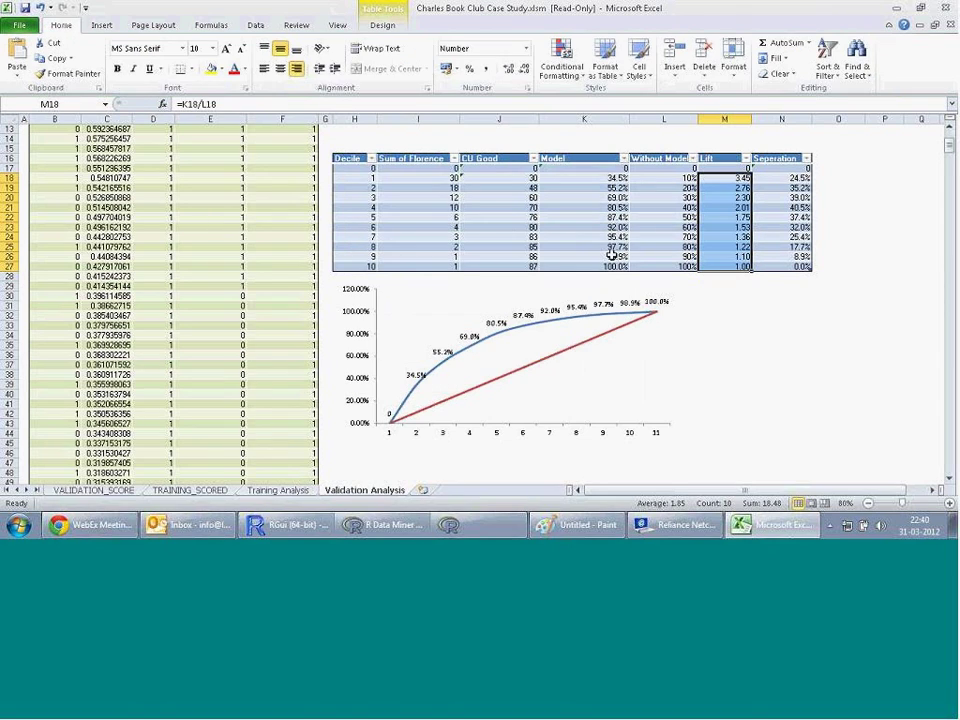
- Switch to RGui to examine the Linear model's performance chart on the training data, and return to R Data Miner
click(357, 528)
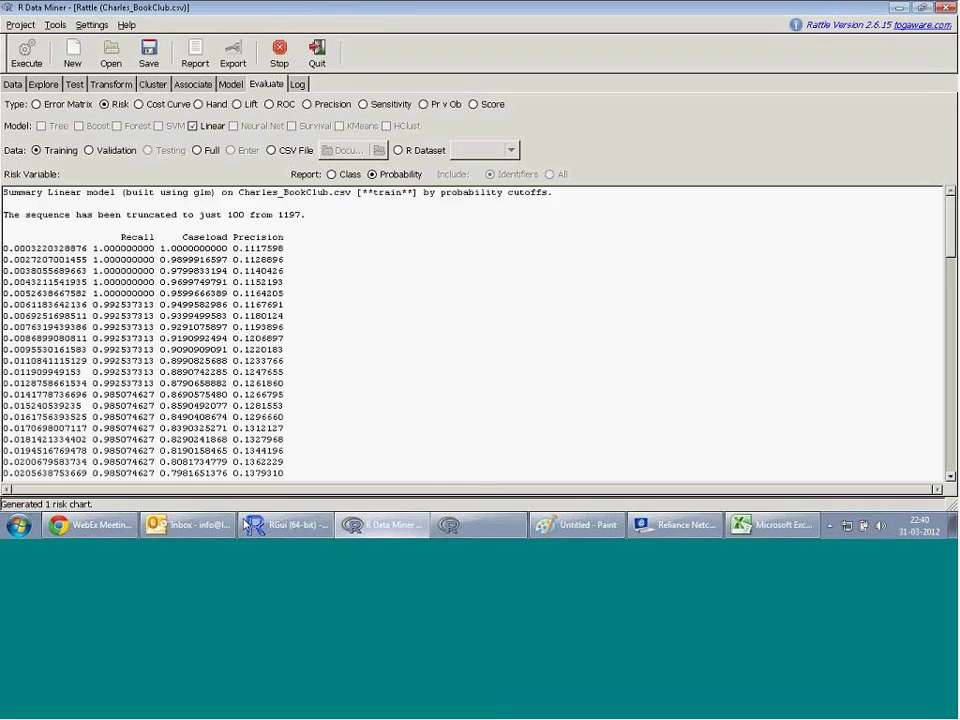
click(247, 526)
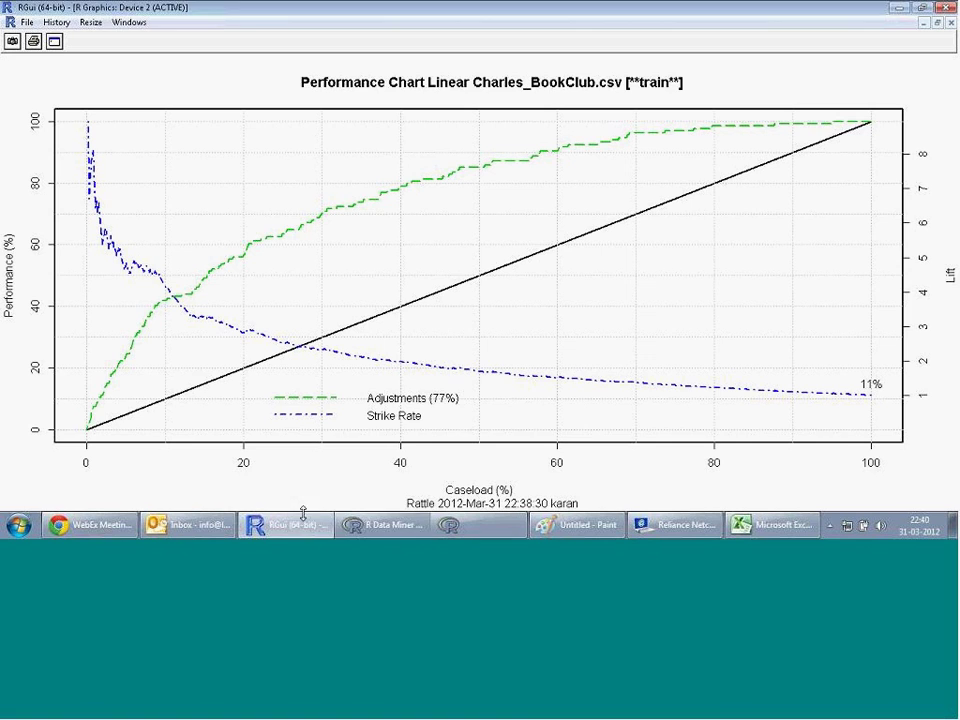
click(370, 526)
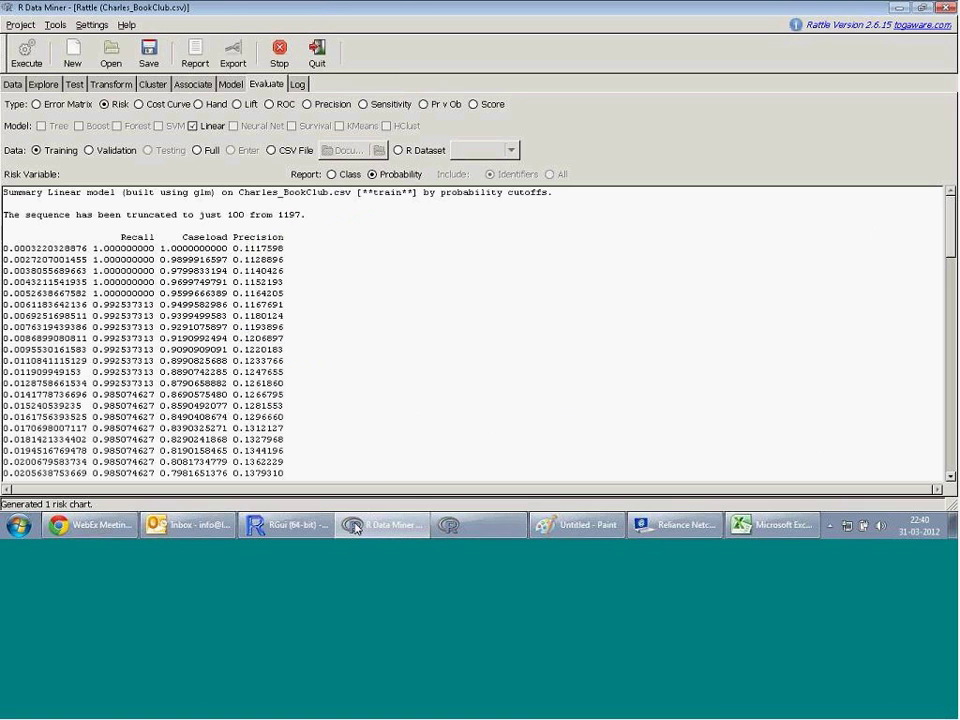
- Load credit.csv as the new dataset, overwriting the current Charles_BookClub.csv project
click(12, 86)
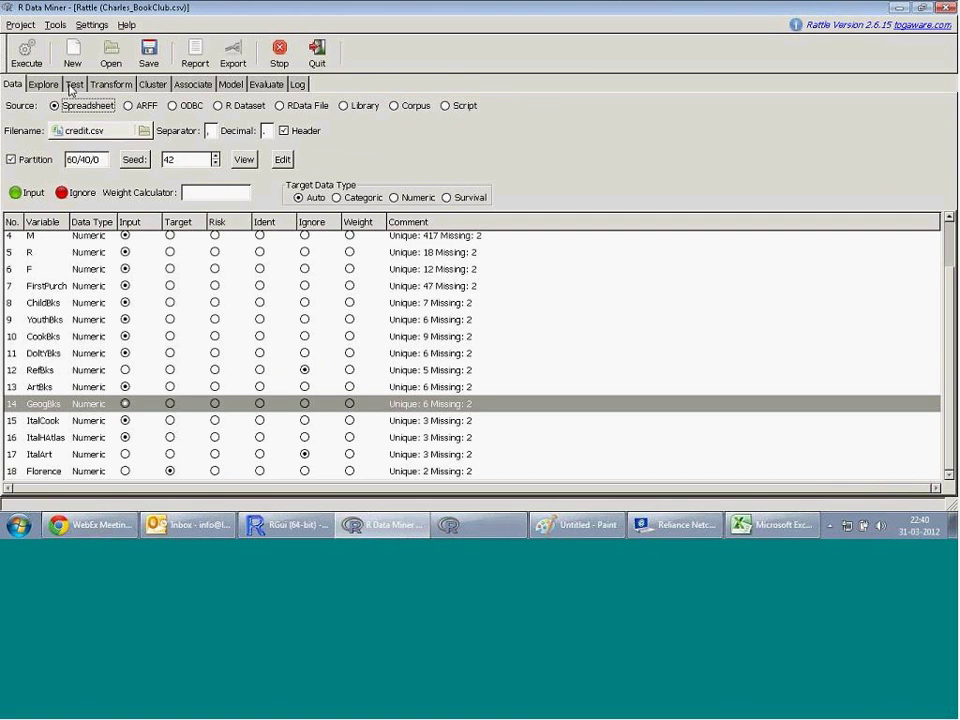
click(42, 60)
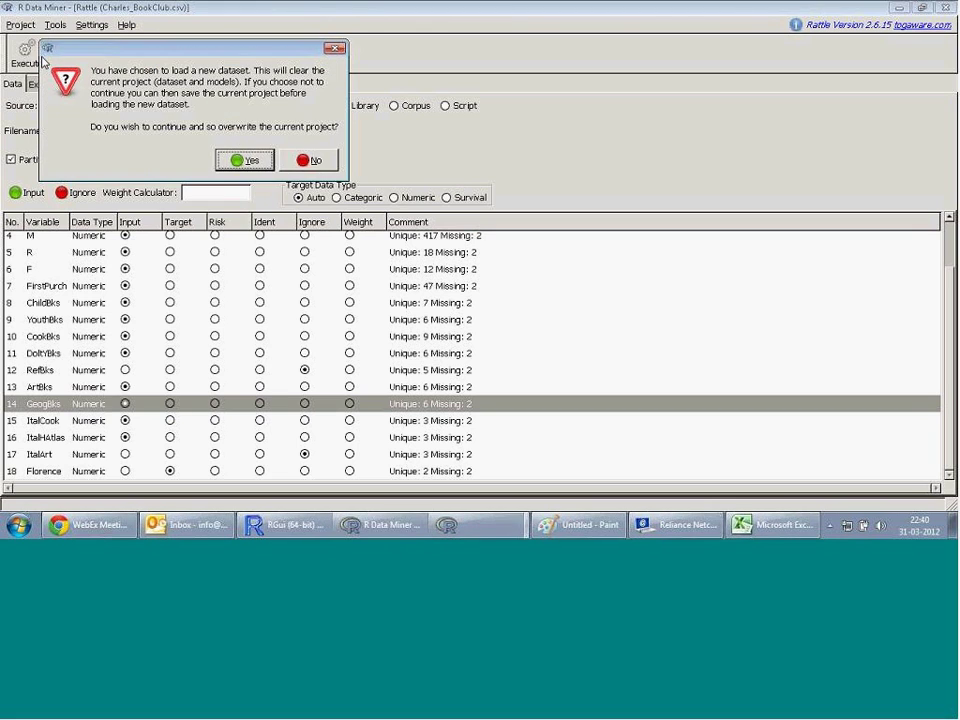
click(229, 163)
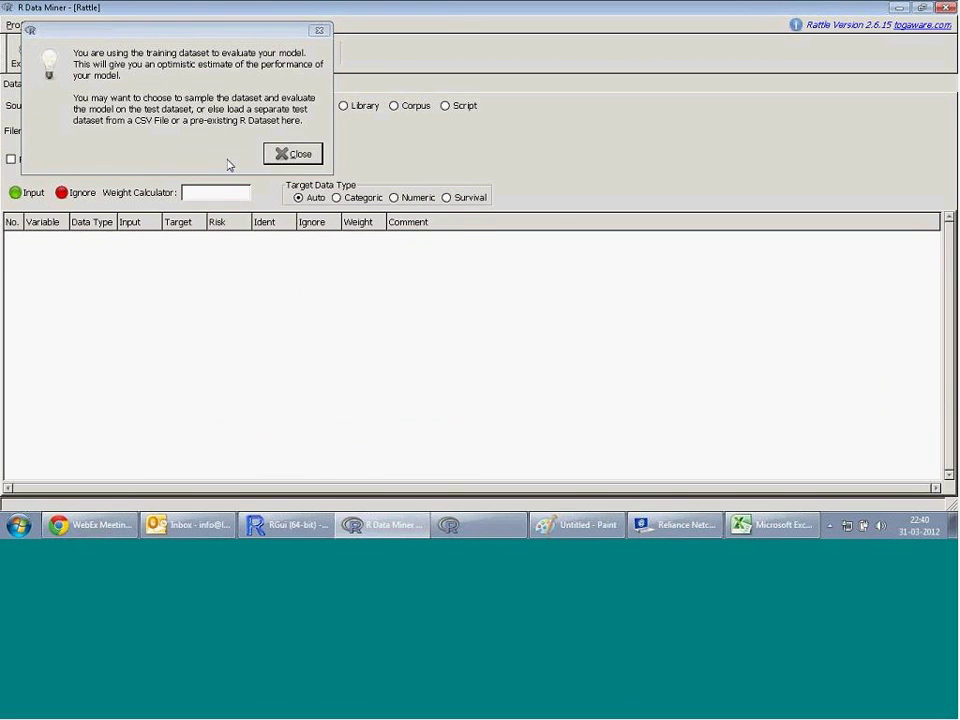
click(290, 152)
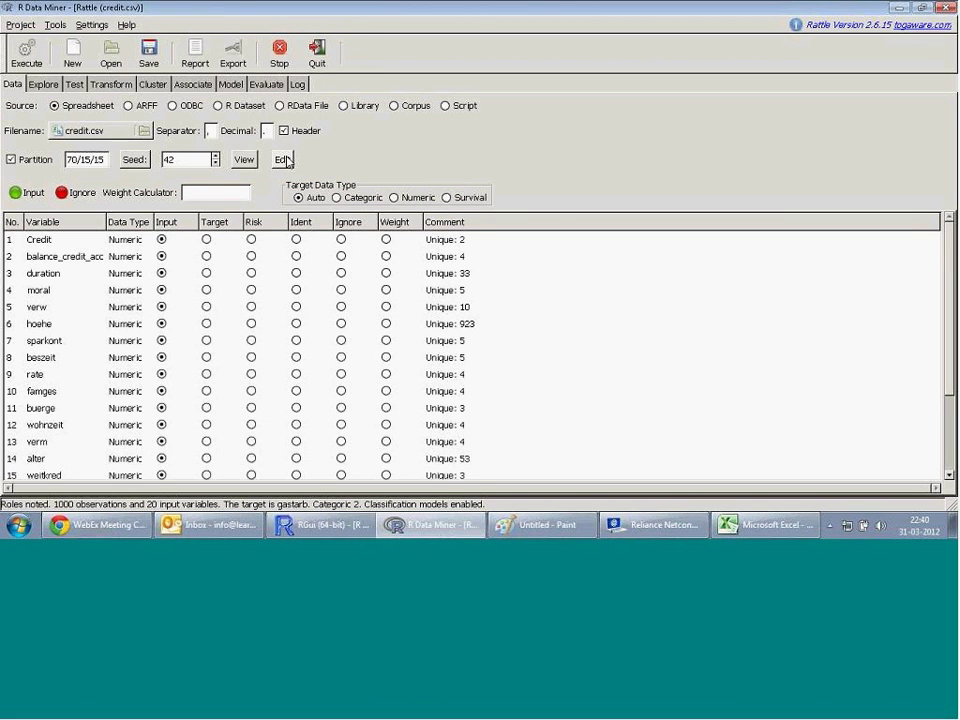
- Assign the Target role to the Credit variable and the Input role to gastarb
click(206, 241)
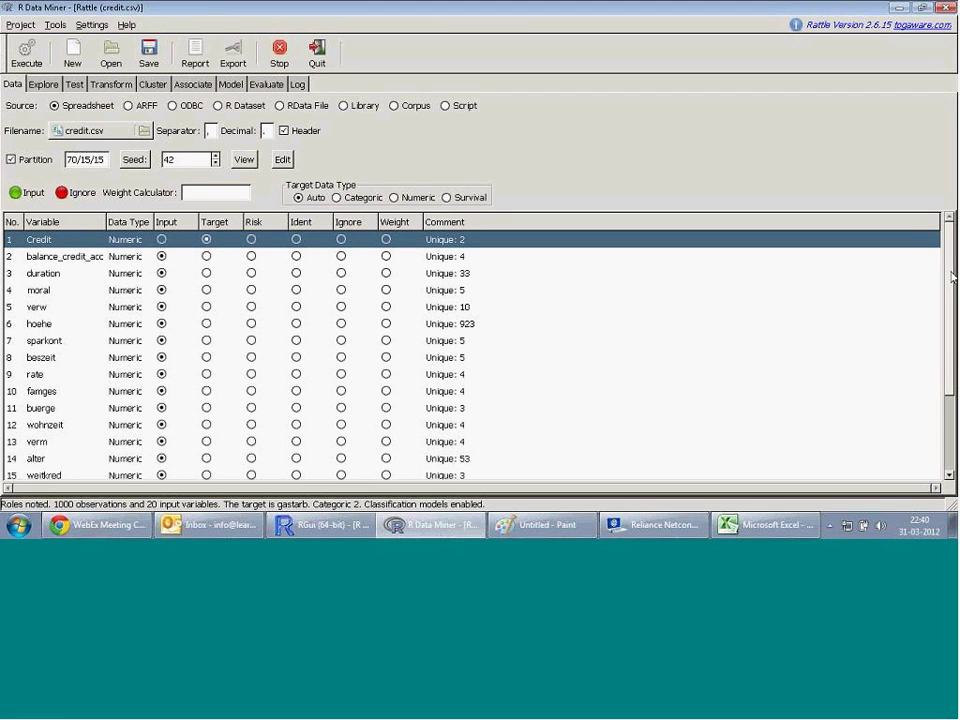
scroll(952, 278, down, 2)
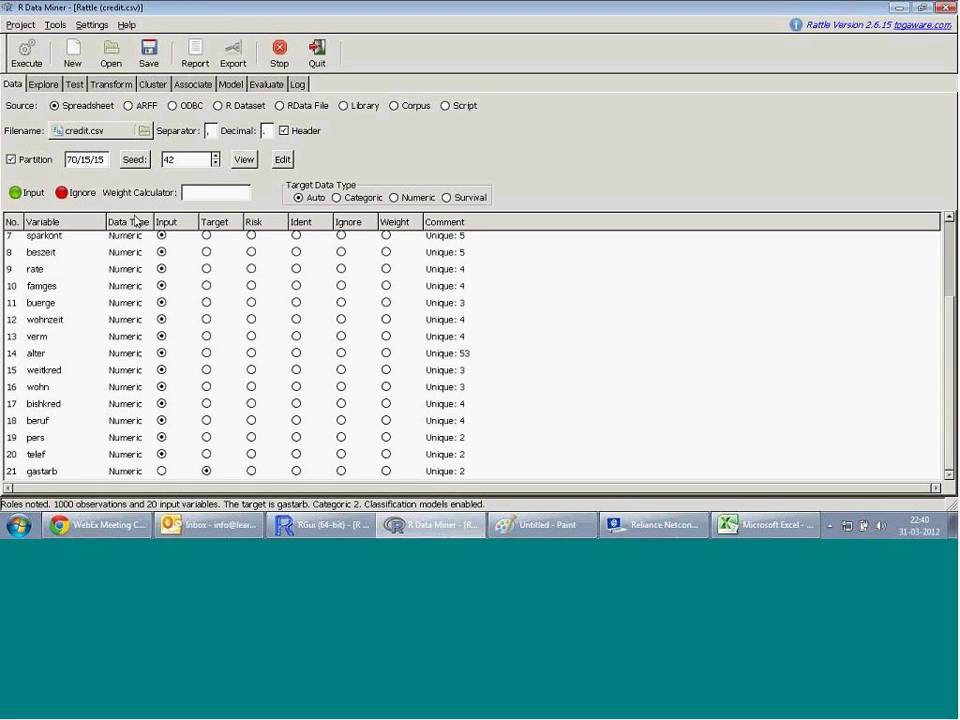
double_click(97, 159)
triple_click(97, 159)
click(161, 471)
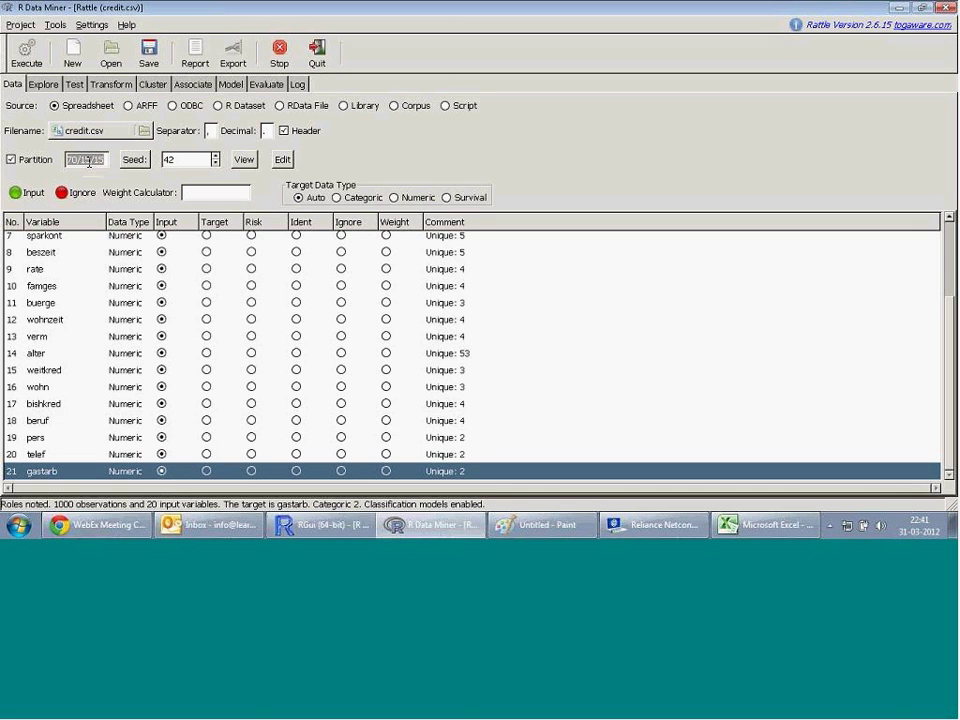
mouse_move(89, 162)
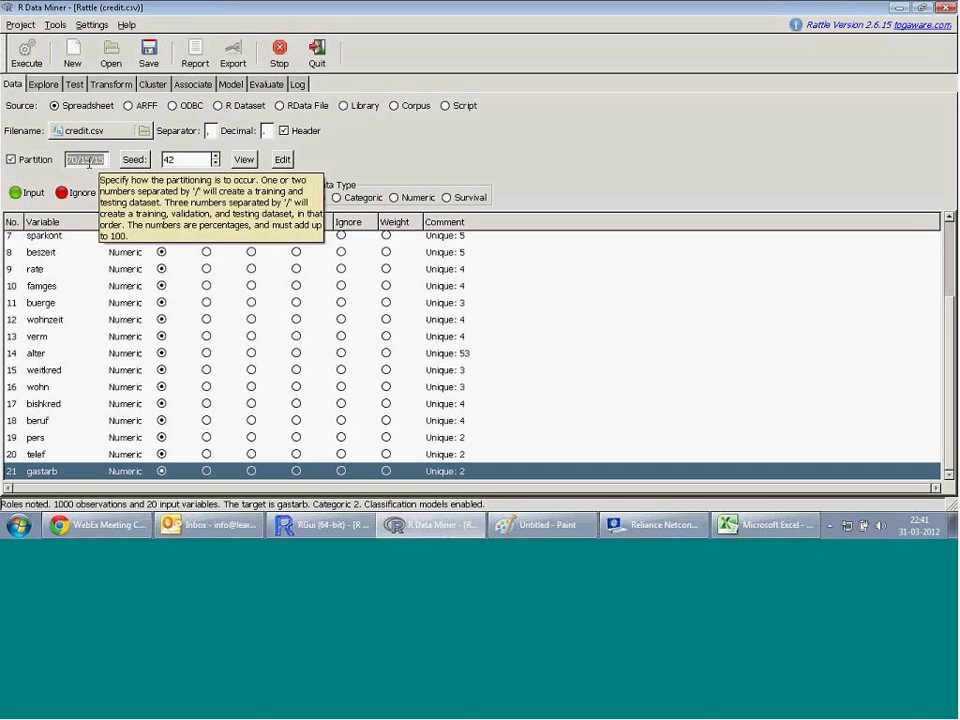
- Switch to Reliance Netconnect to check the connection status, and return to R Data Miner
click(650, 527)
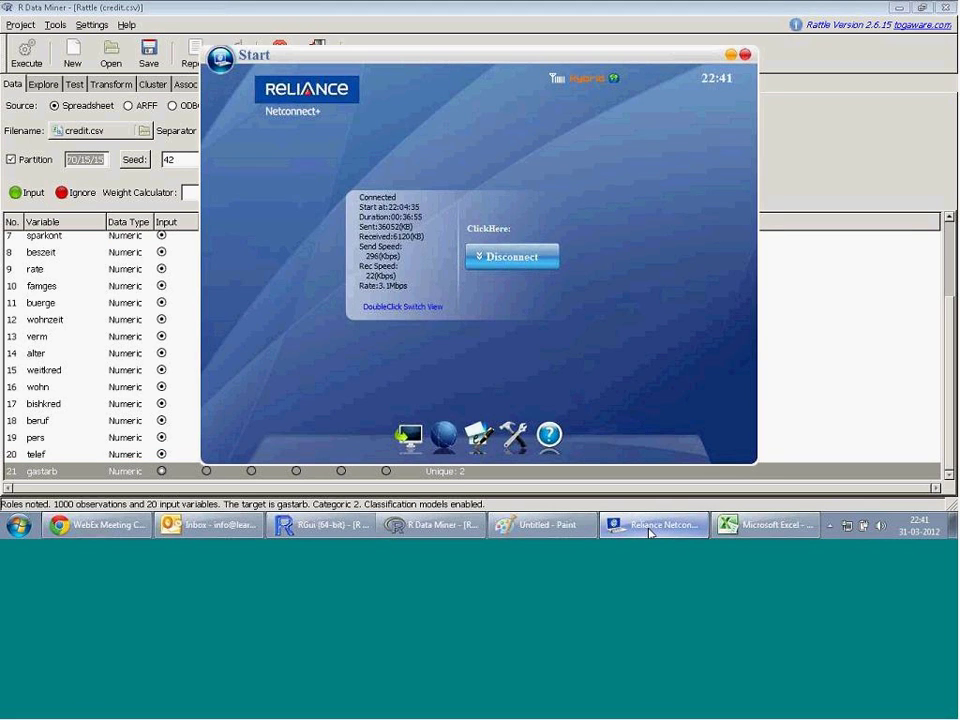
click(731, 56)
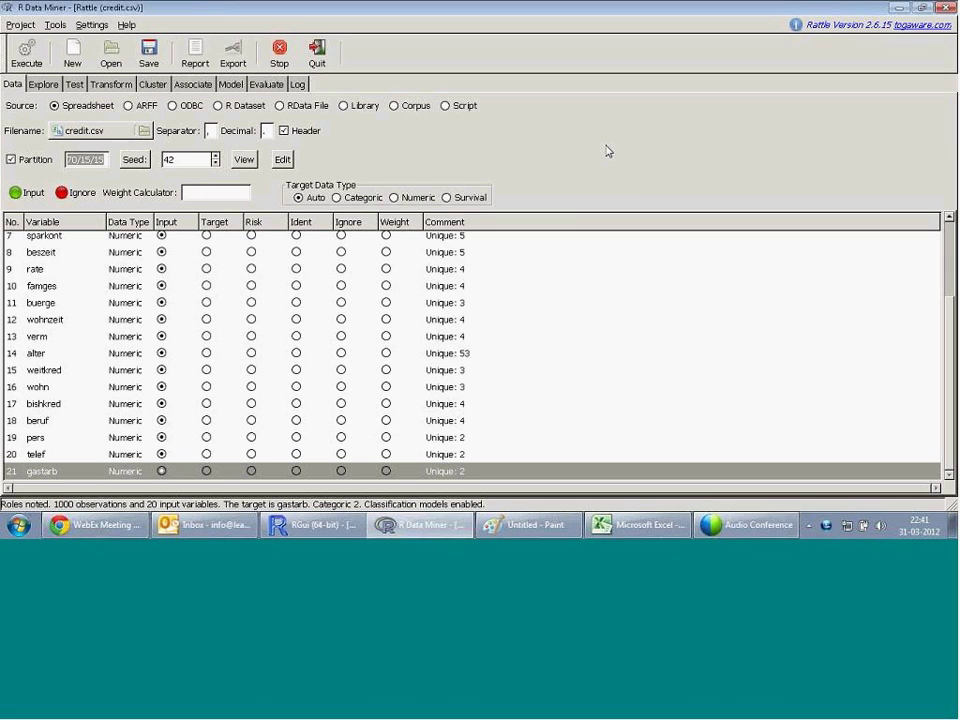
click(951, 108)
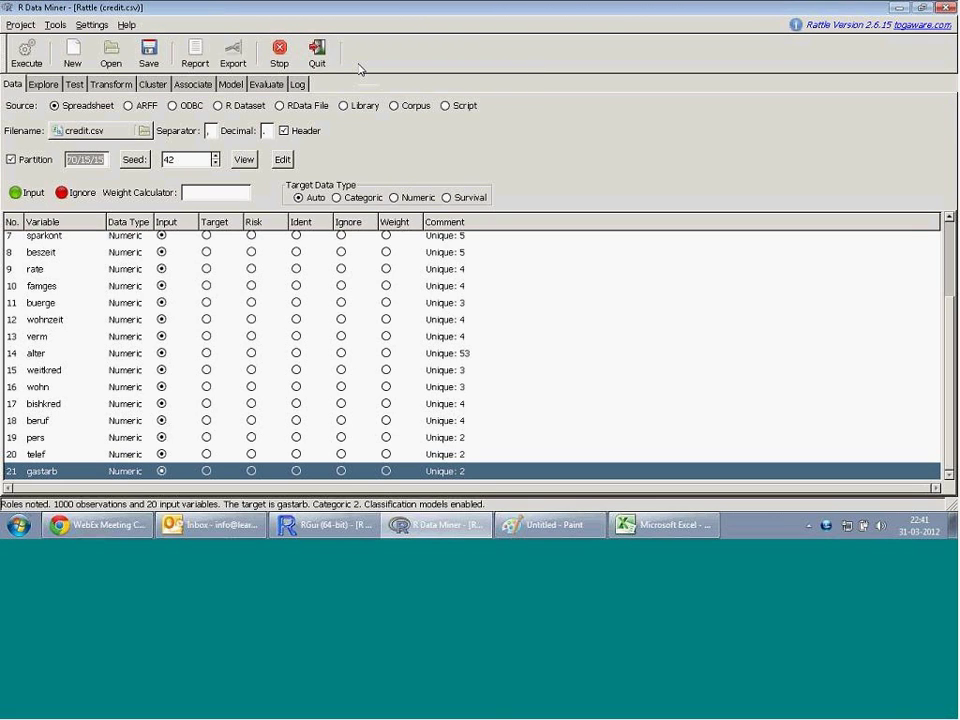
- Set the data partition to 60/40/0 and apply it together with the new variable roles
click(98, 160)
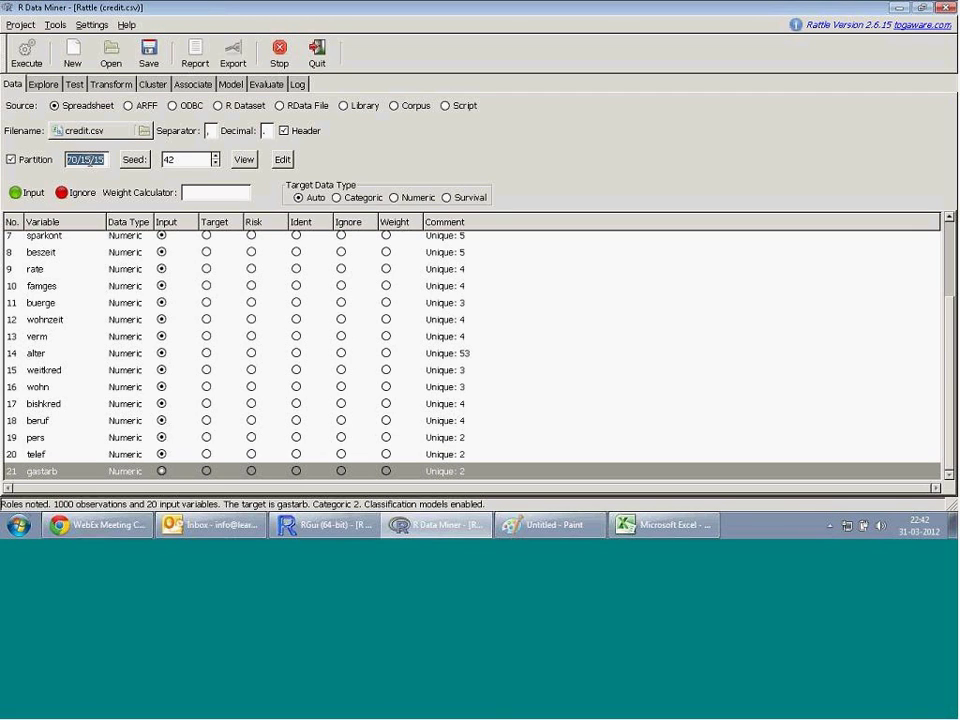
text(60/40/0)
click(27, 50)
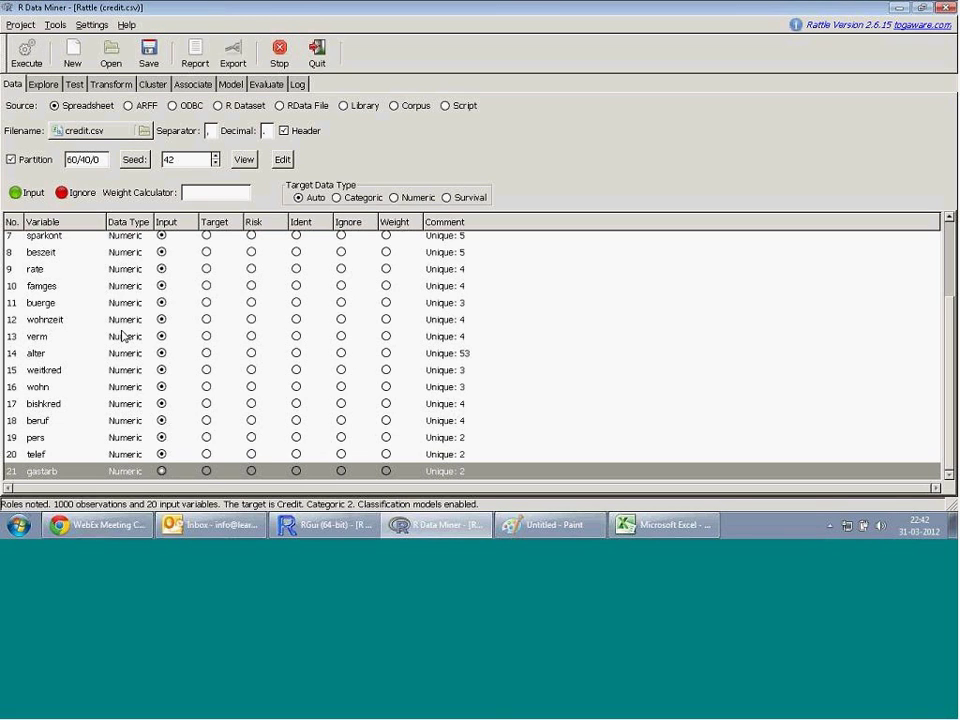
- Examine the data types and unique-value counts of the input variables from balance_credit_acc down to rate
click(95, 269)
key(Up)
key(Up)
key(Up)
key(Up)
key(Up)
key(Up)
key(Up)
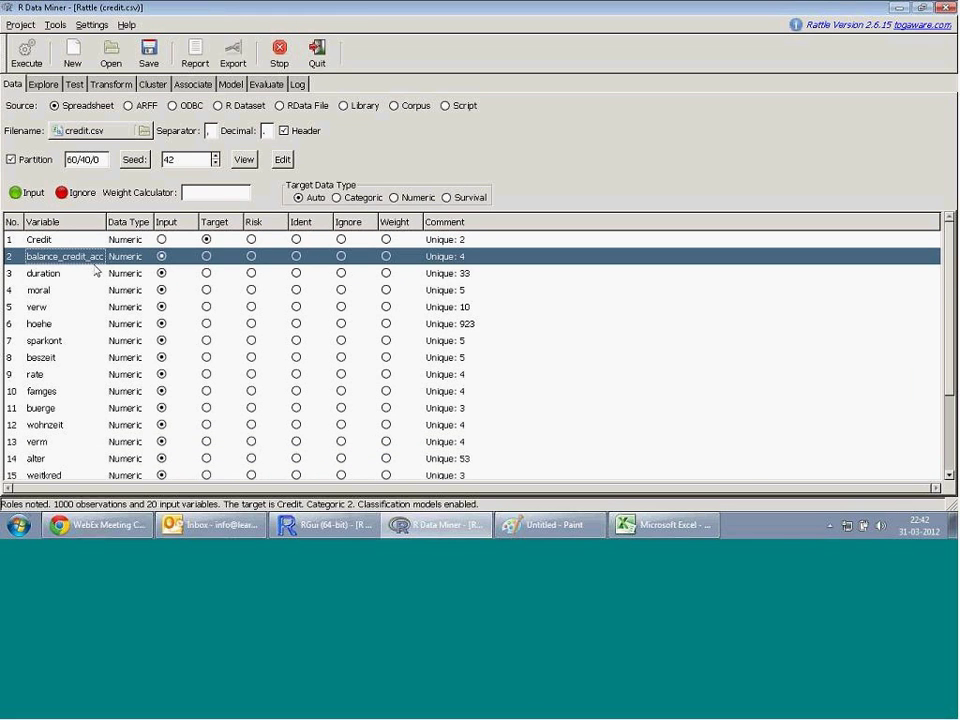
key(Down)
key(Down)
key(Down)
key(Down)
key(Down)
key(Down)
key(Down)
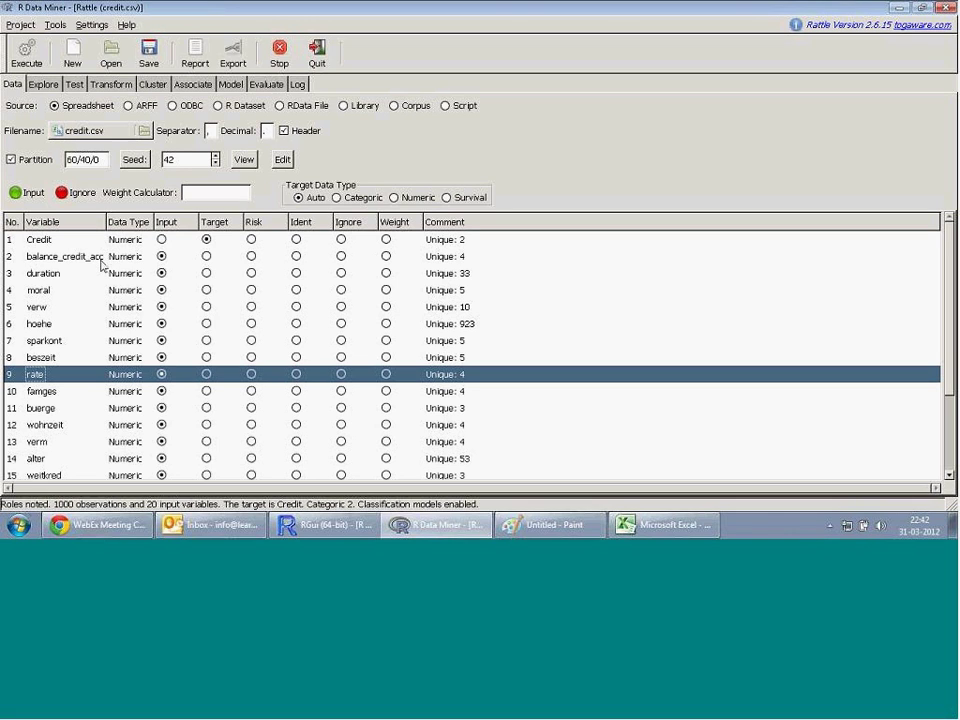
click(95, 262)
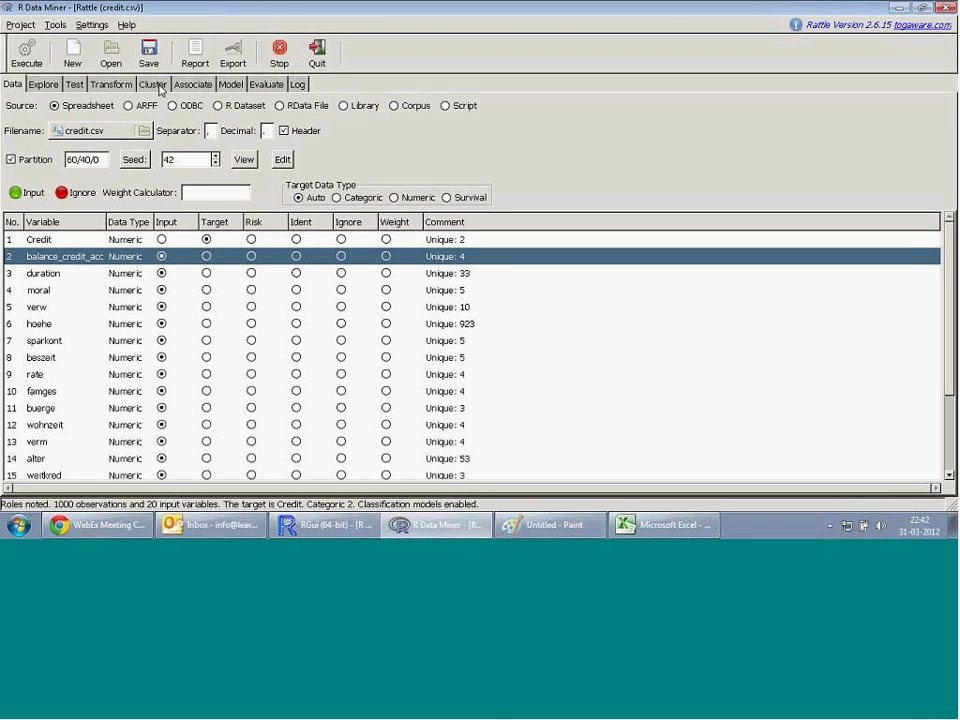
- Recode all variables except Credit, duration, hoehe and alter with the As Categoric transformation
click(103, 85)
click(44, 277)
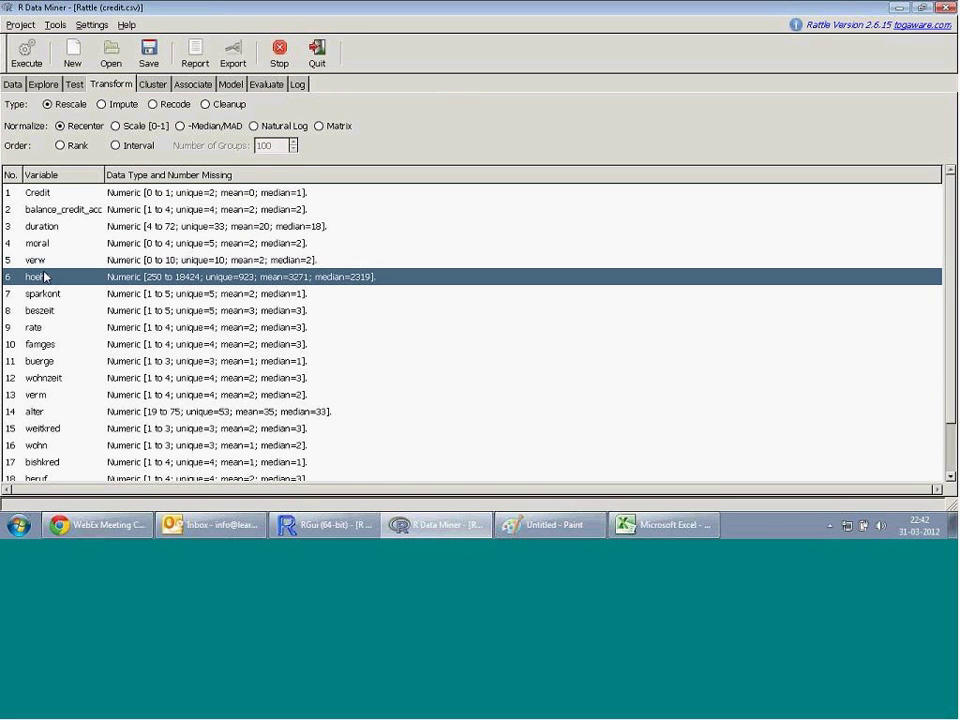
key(ctrl+a)
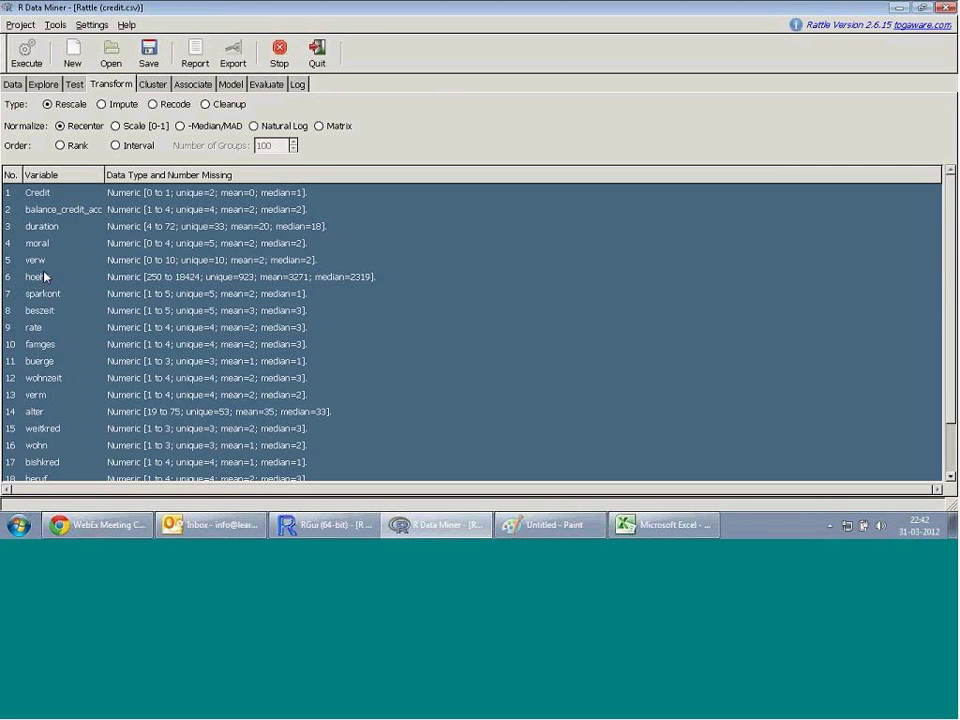
ctrl+click(36, 191)
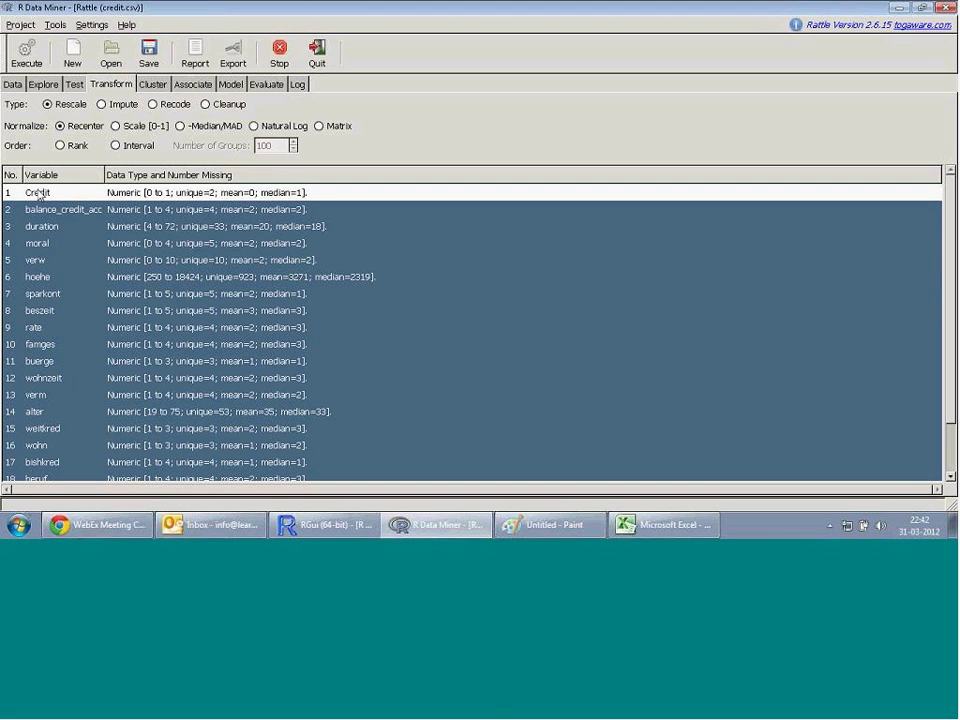
ctrl+click(50, 227)
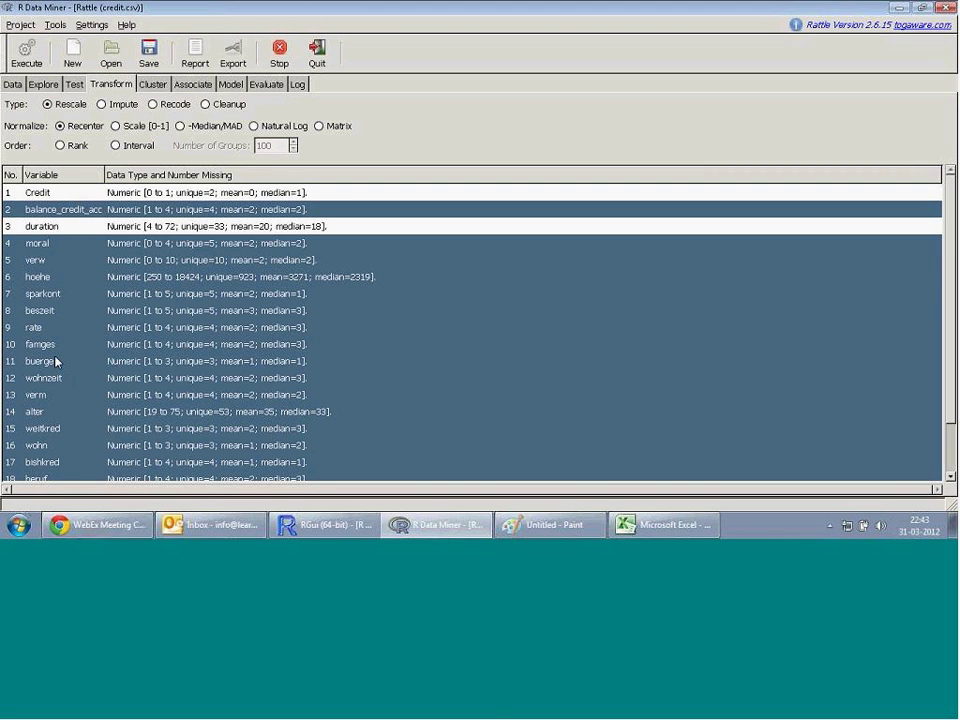
ctrl+click(36, 280)
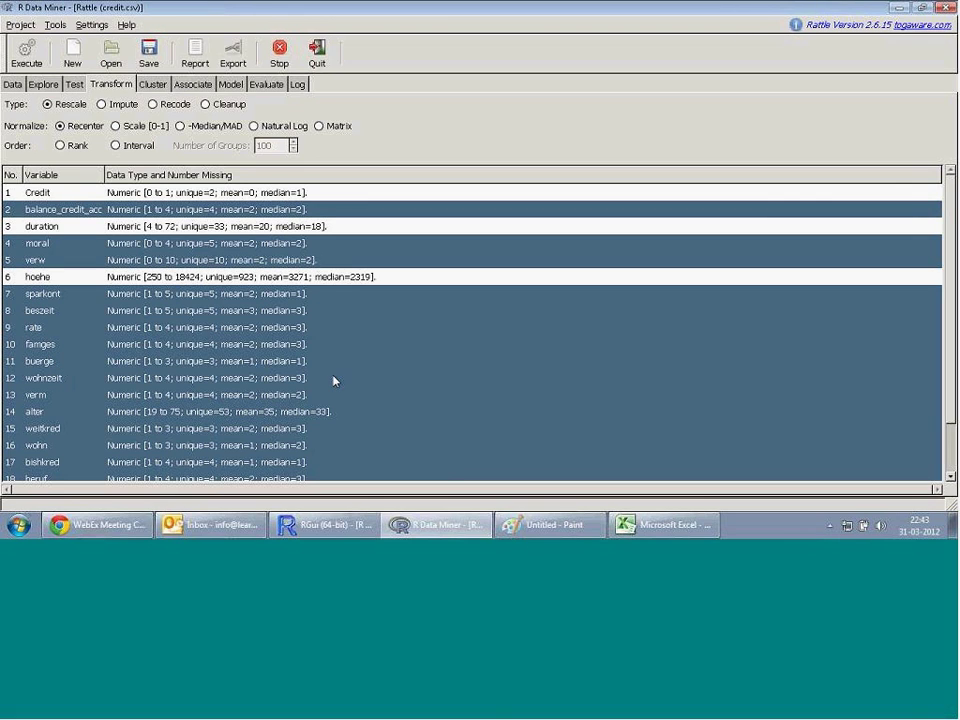
ctrl+click(40, 412)
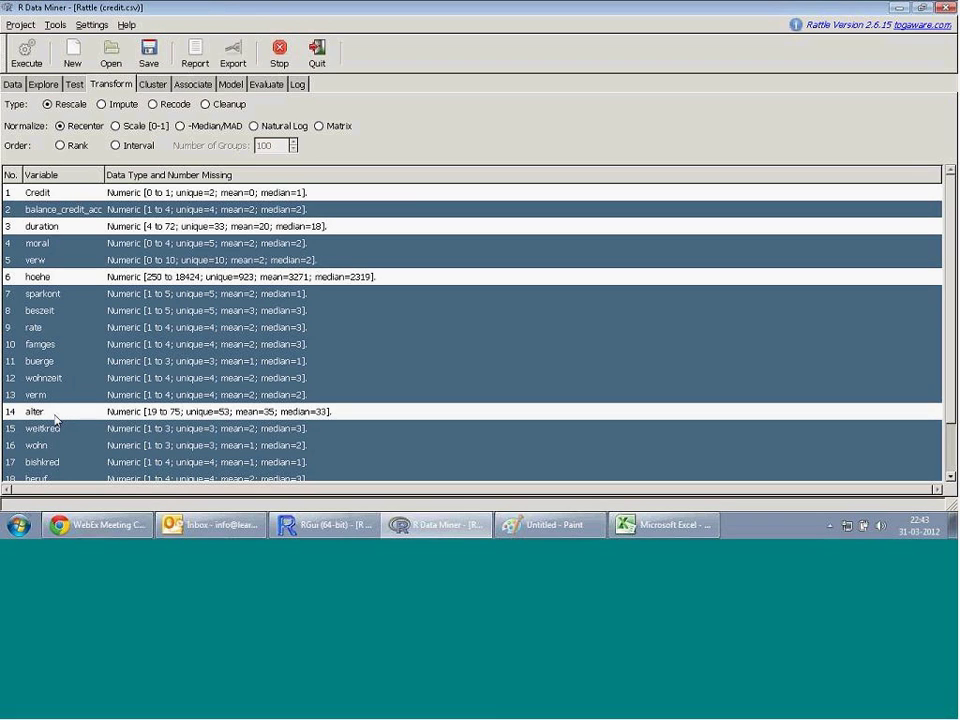
click(171, 106)
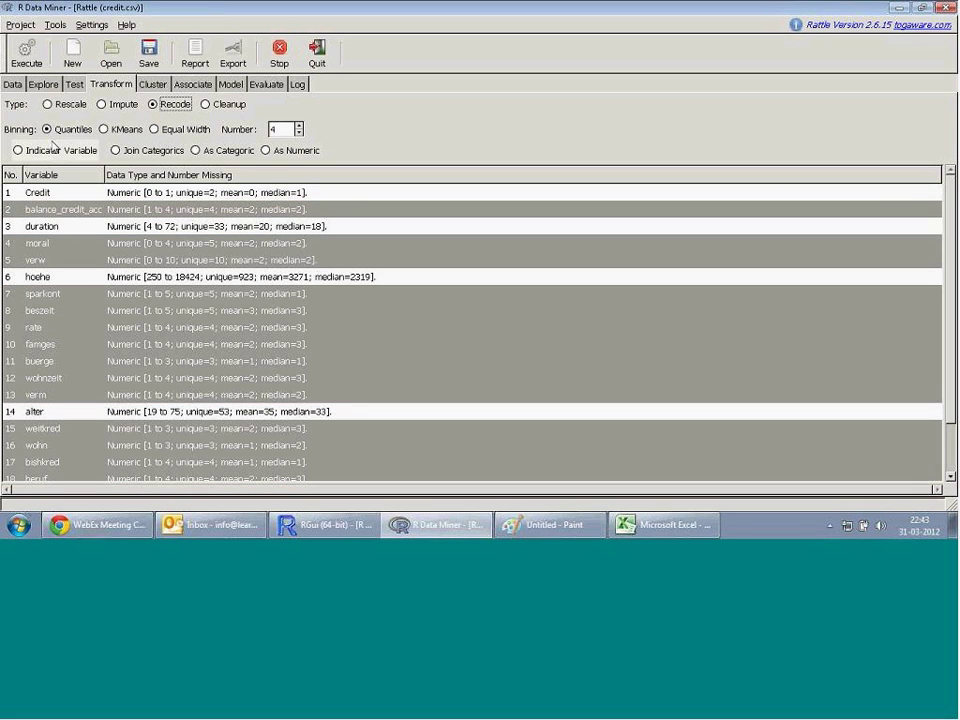
click(222, 152)
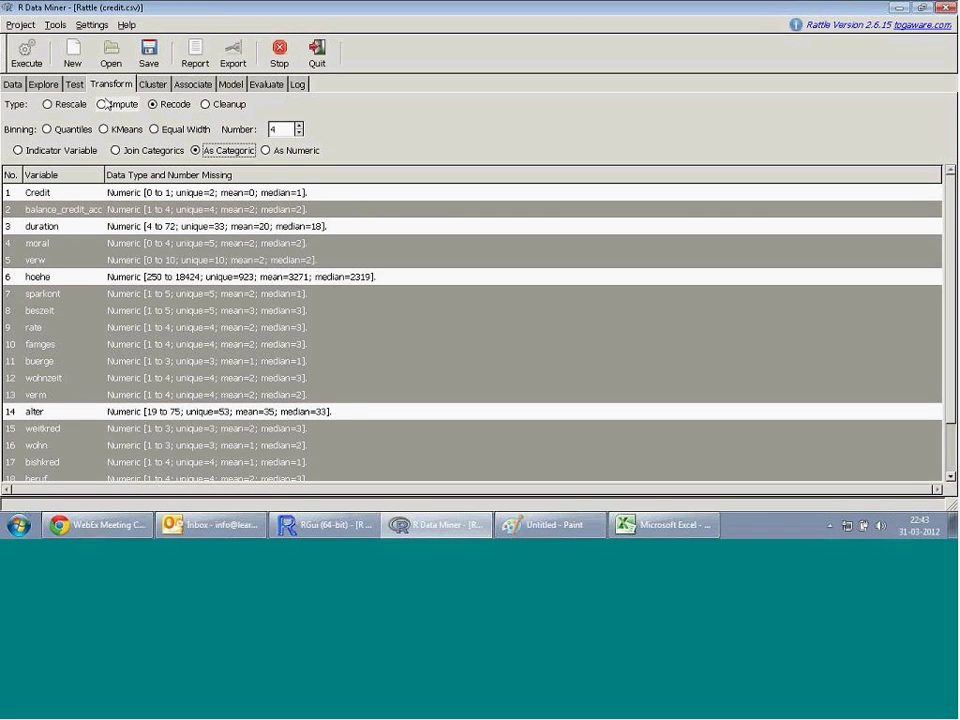
click(30, 57)
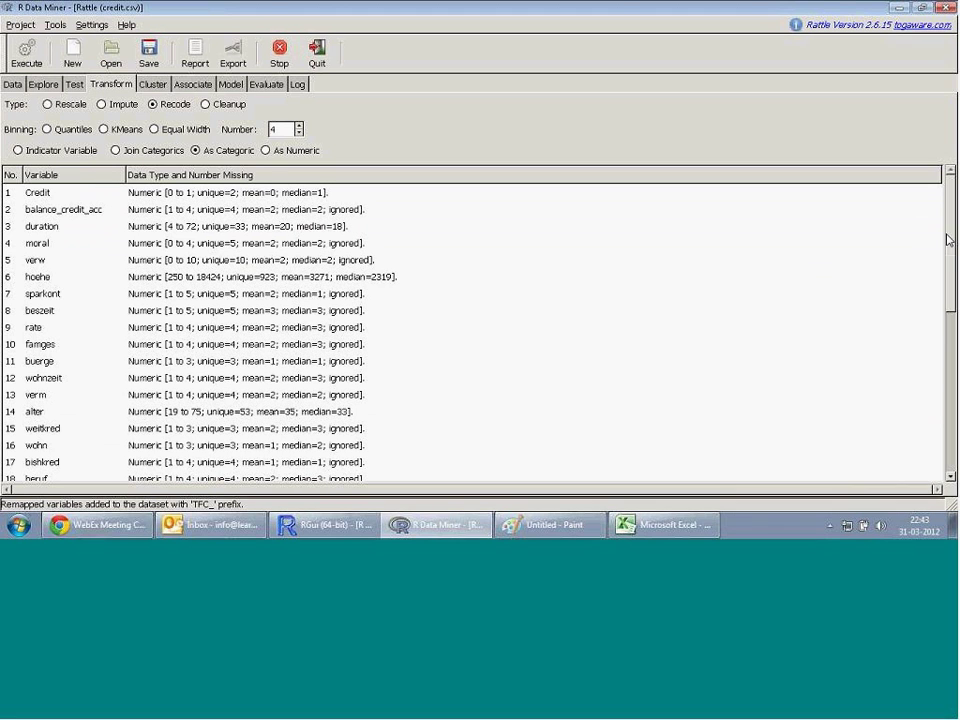
- Examine the recoded TFC_ variables and their categorical levels, from TFC_balance_credit_acc to TFC_gastarb
drag(952, 216, 952, 372)
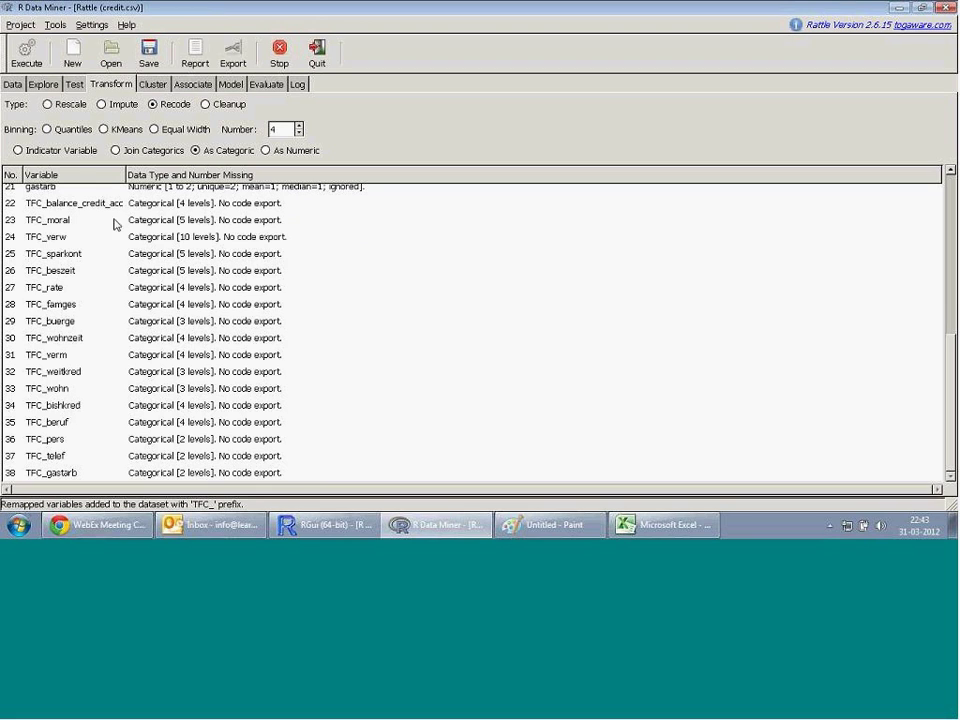
click(62, 210)
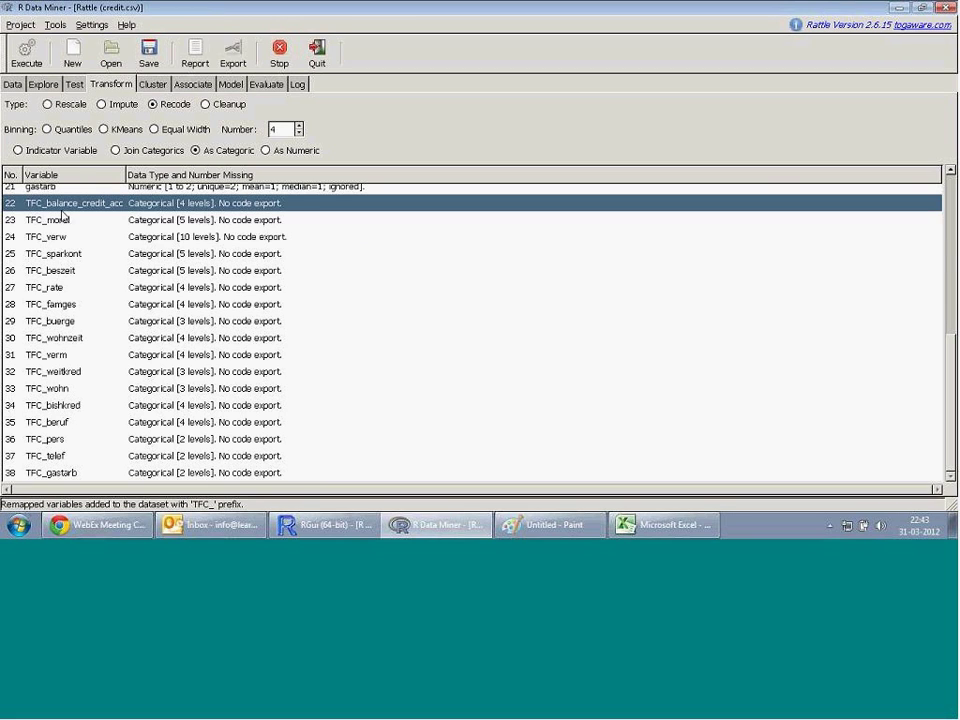
key(Down)
key(Down)
key(Down)
key(Down)
key(Down)
key(Down)
key(Down)
key(Down)
key(Down)
key(Down)
key(Down)
key(Down)
key(Down)
key(Down)
key(Down)
key(Down)
key(Up)
key(Up)
key(Up)
key(Up)
key(Up)
key(Up)
key(Up)
key(Up)
key(Up)
key(Up)
key(Up)
key(Up)
key(Up)
key(Up)
key(Up)
key(Up)
key(Up)
key(Down)
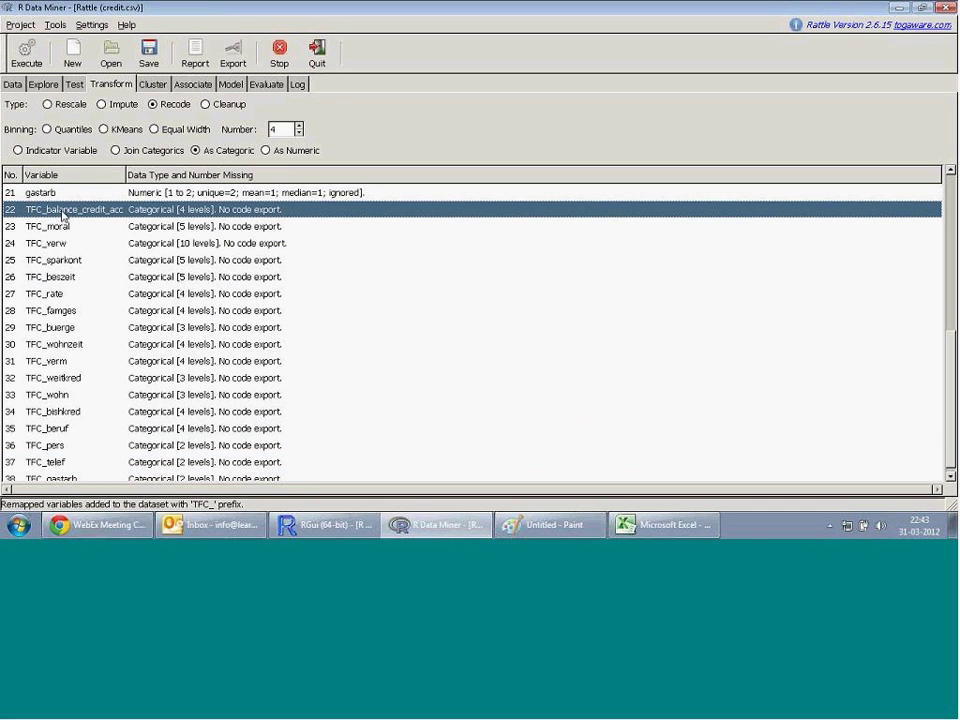
- Return to the dataset's variable roles and check which original variables are set to Ignore or Input
click(12, 84)
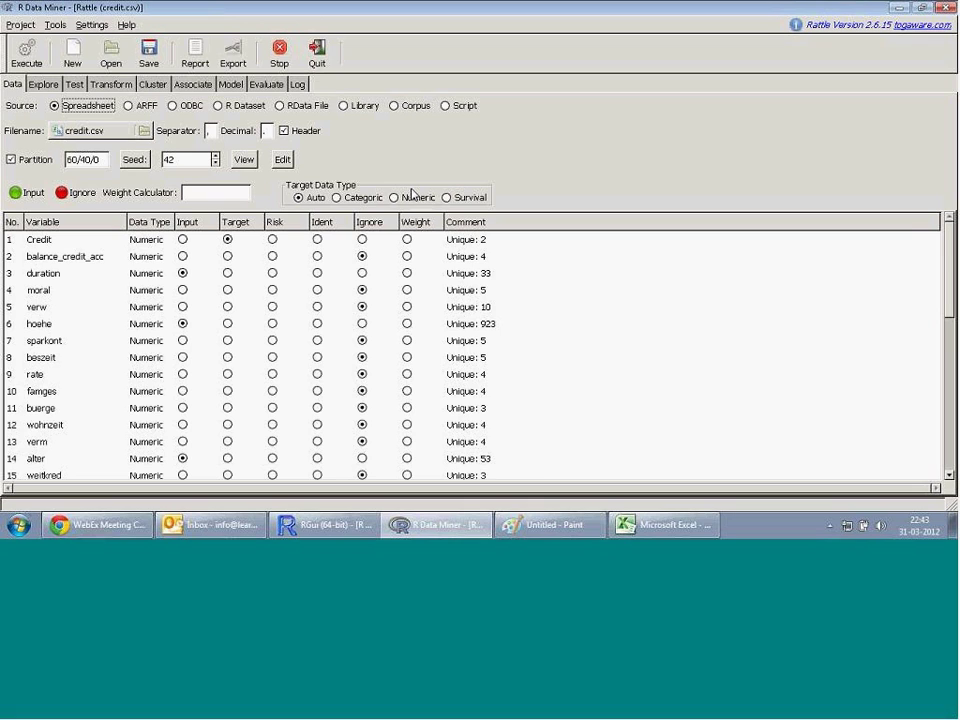
click(58, 258)
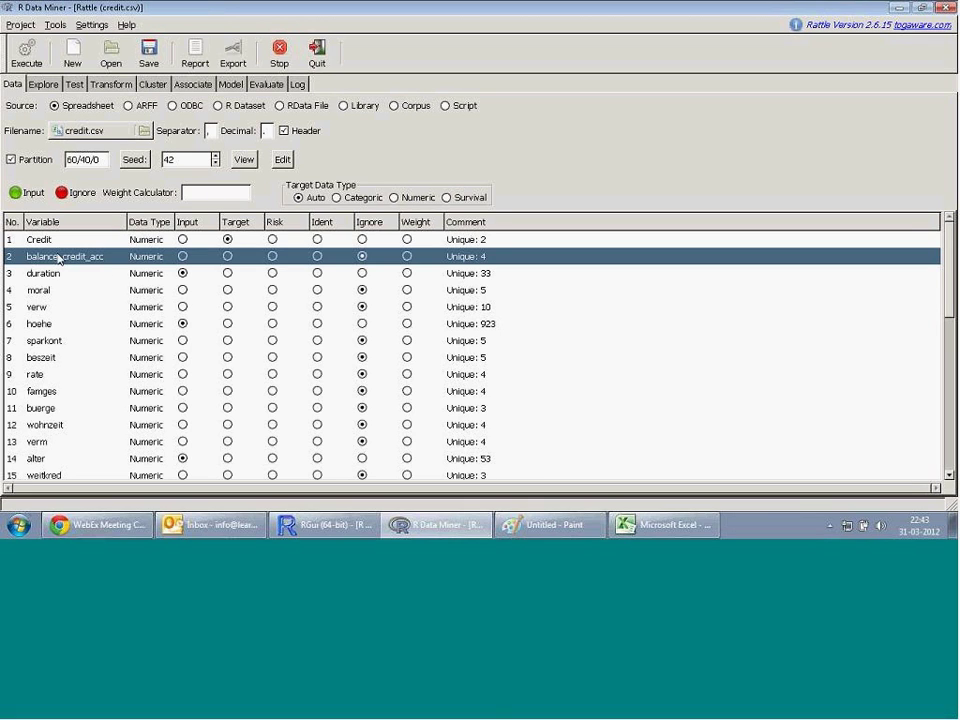
key(Down)
key(Down)
key(Down)
key(Down)
key(Down)
key(Down)
key(Down)
key(Down)
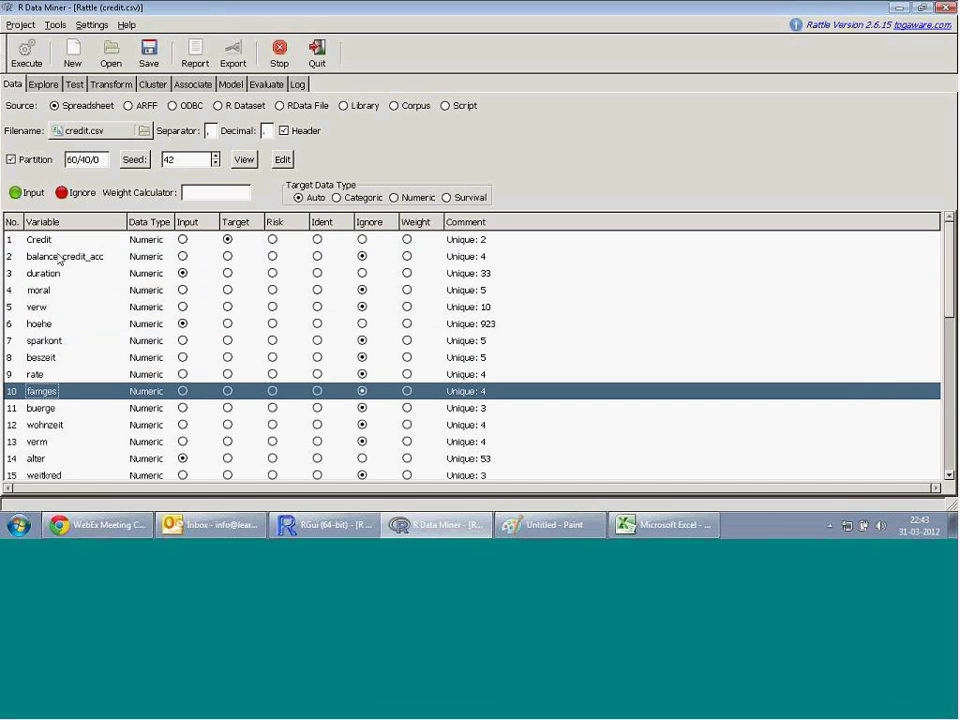
key(Down)
key(Down)
key(Down)
key(Up)
key(Up)
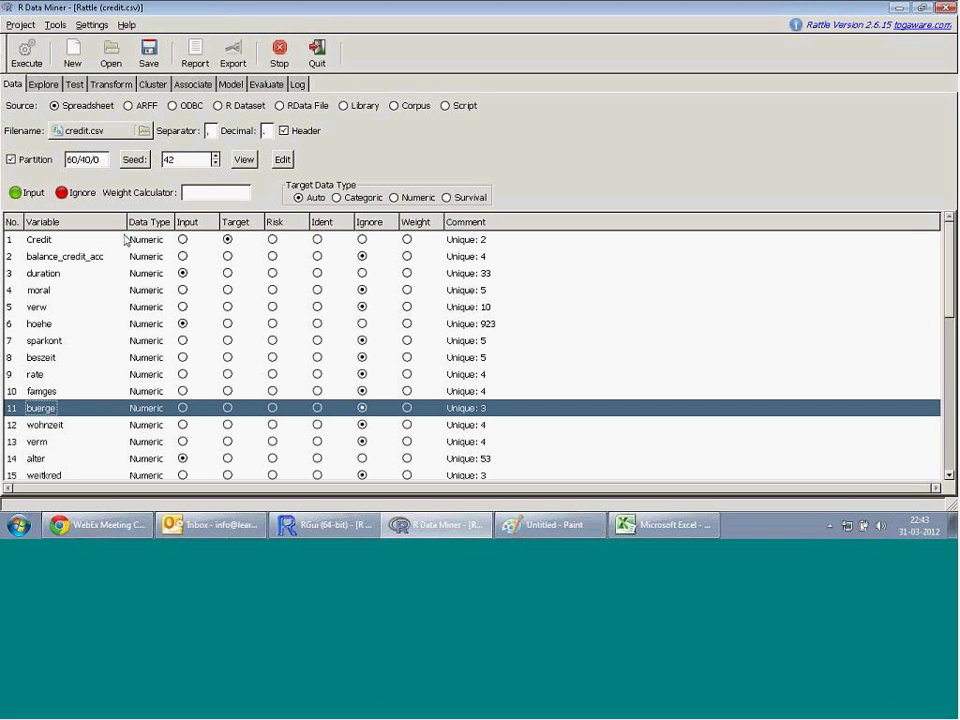
- Examine the roles, data types and unique-value counts of the recoded variables from TFC_balance_credit_acc down to TFC_gastarb
scroll(885, 246, down, 2)
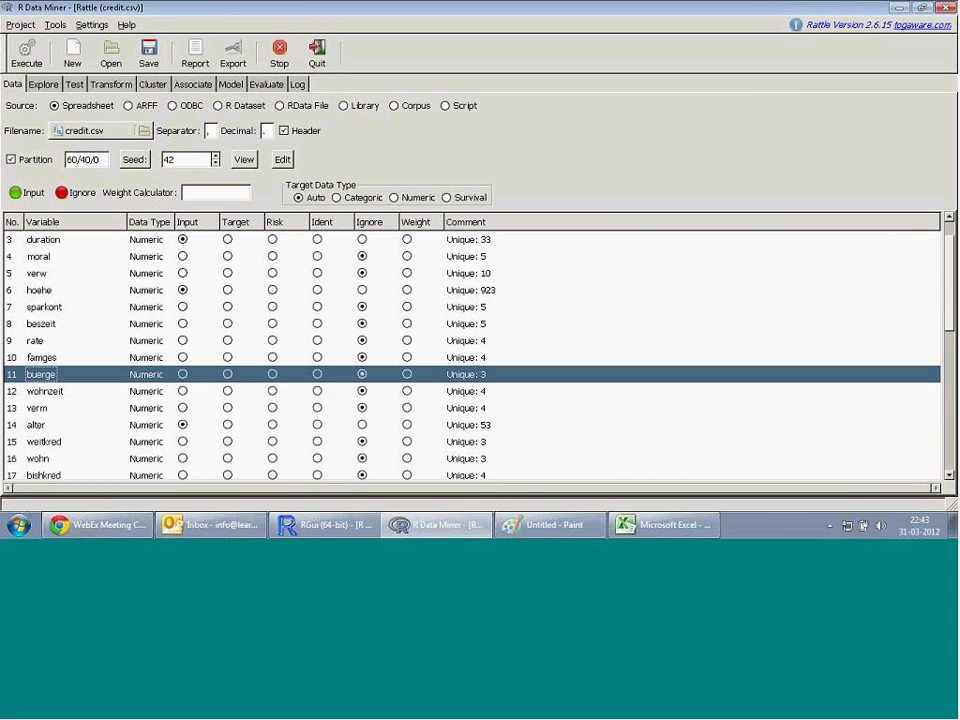
scroll(75, 290, down, 5)
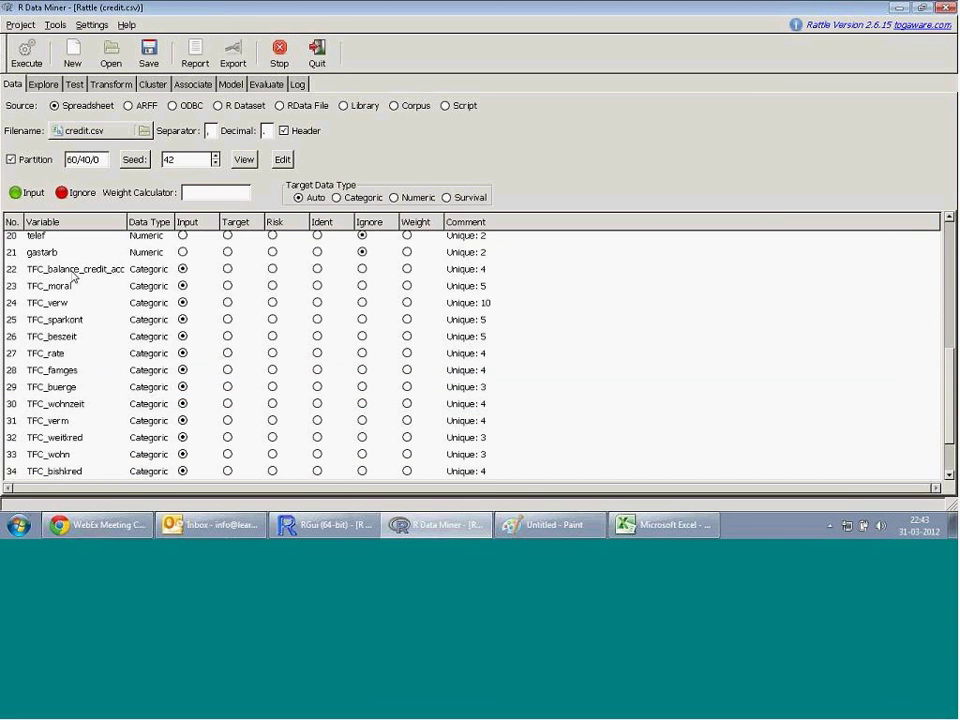
click(73, 272)
key(Down)
key(Down)
key(Down)
key(Down)
key(Down)
key(Down)
key(Down)
key(Down)
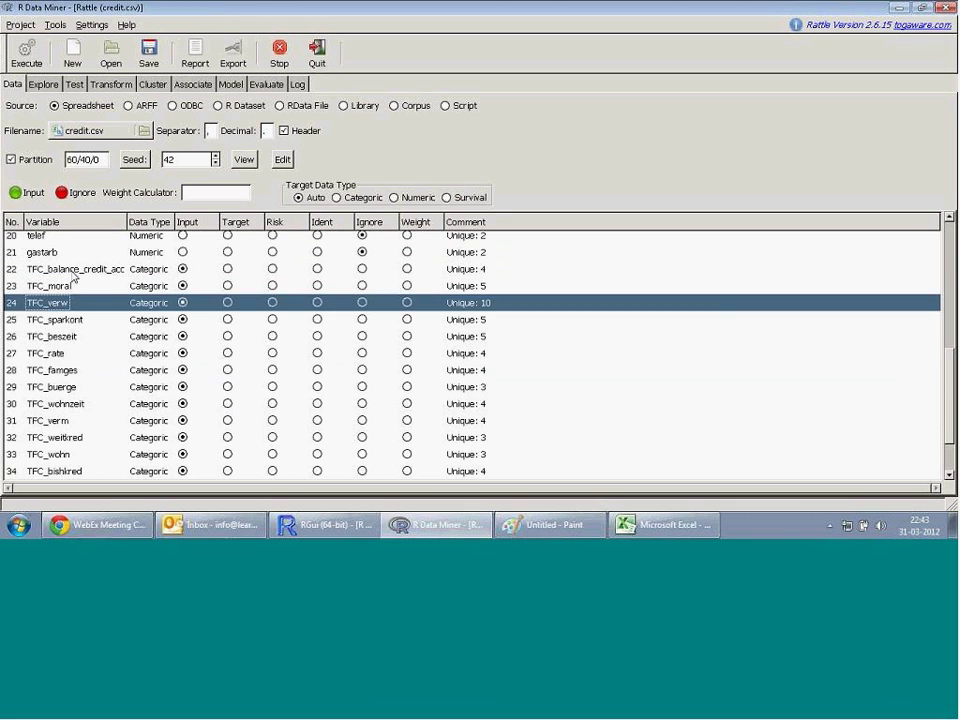
key(Down)
key(Down)
key(Down)
key(Down)
key(Down)
key(Down)
key(Down)
key(Down)
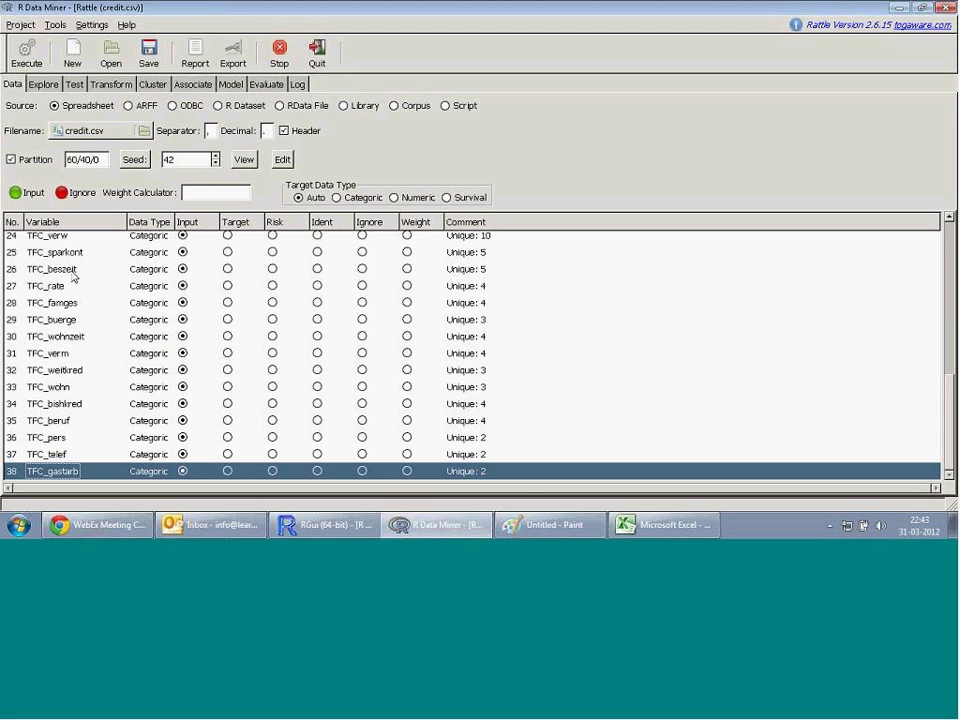
- Build a Linear model of the Logistic type for the Credit target and review its coefficient summary
click(233, 85)
click(213, 104)
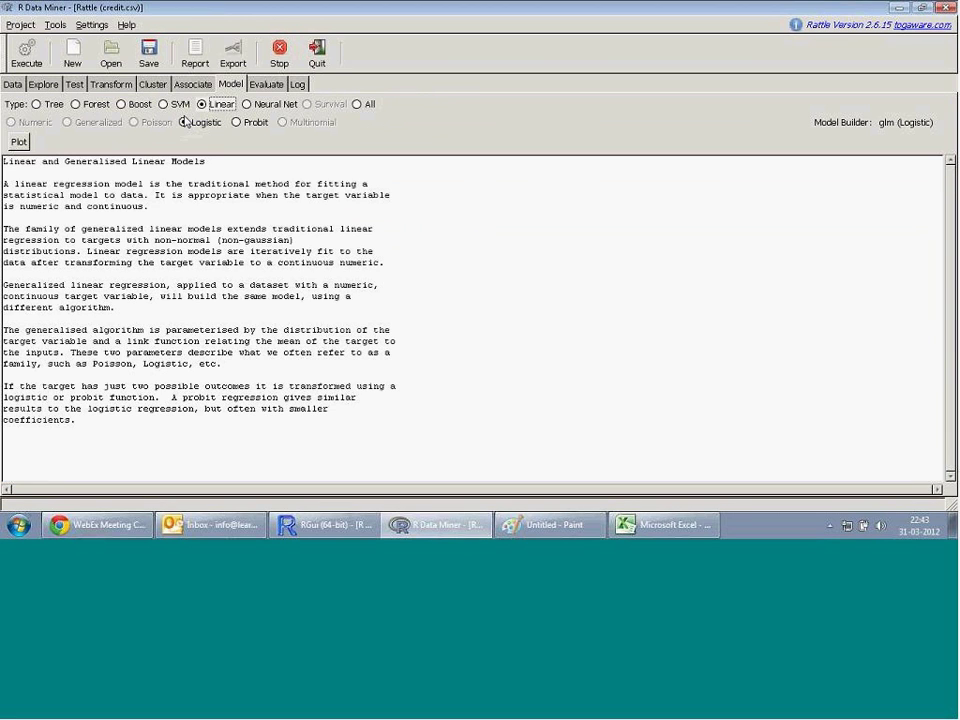
click(33, 65)
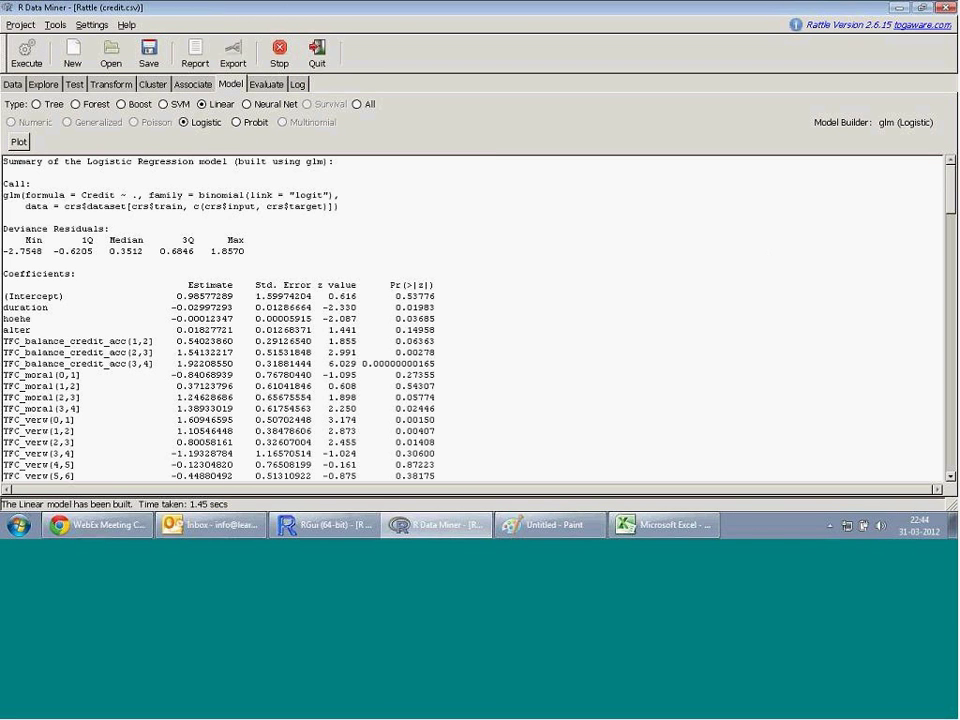
drag(952, 190, 443, 160)
- Plot the logistic model's ROC curve on the Training data and check the area under the curve
click(262, 85)
click(281, 106)
click(40, 150)
click(27, 50)
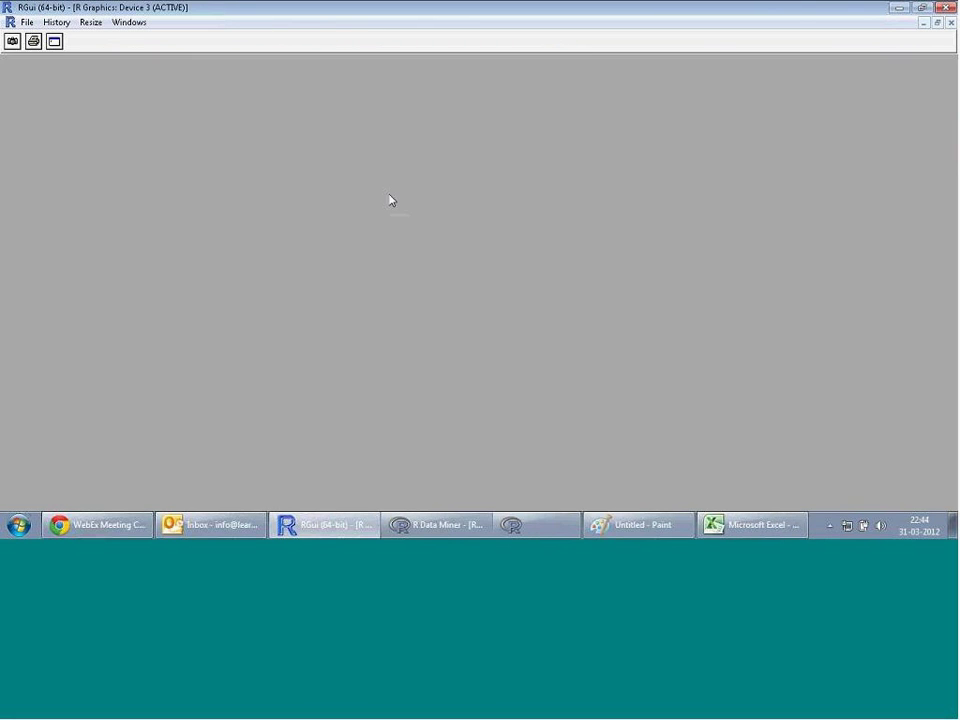
click(938, 23)
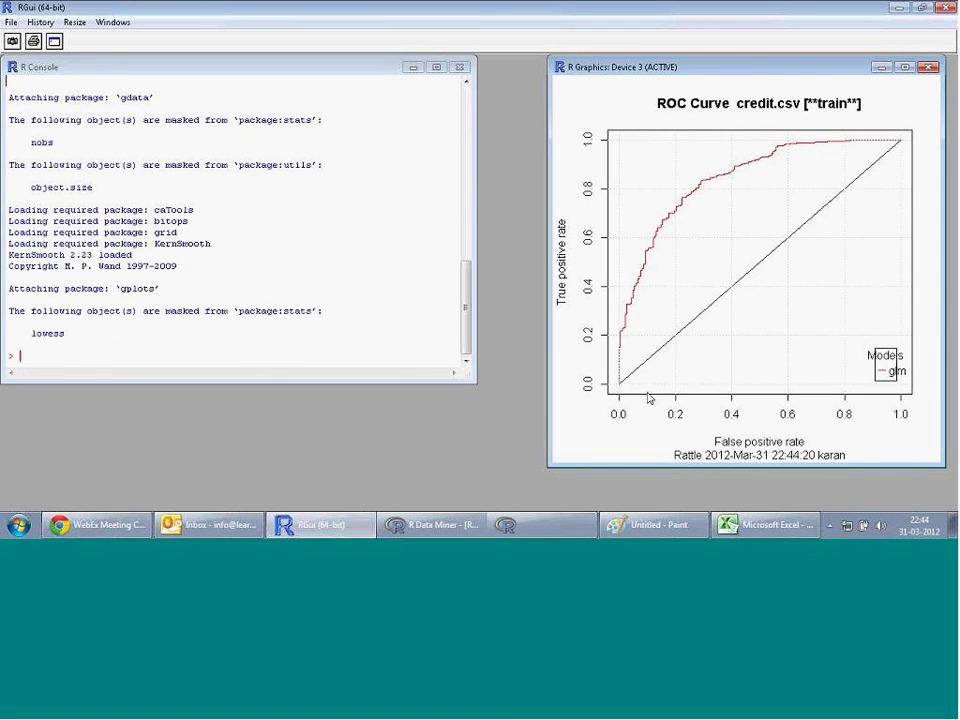
mouse_move(454, 527)
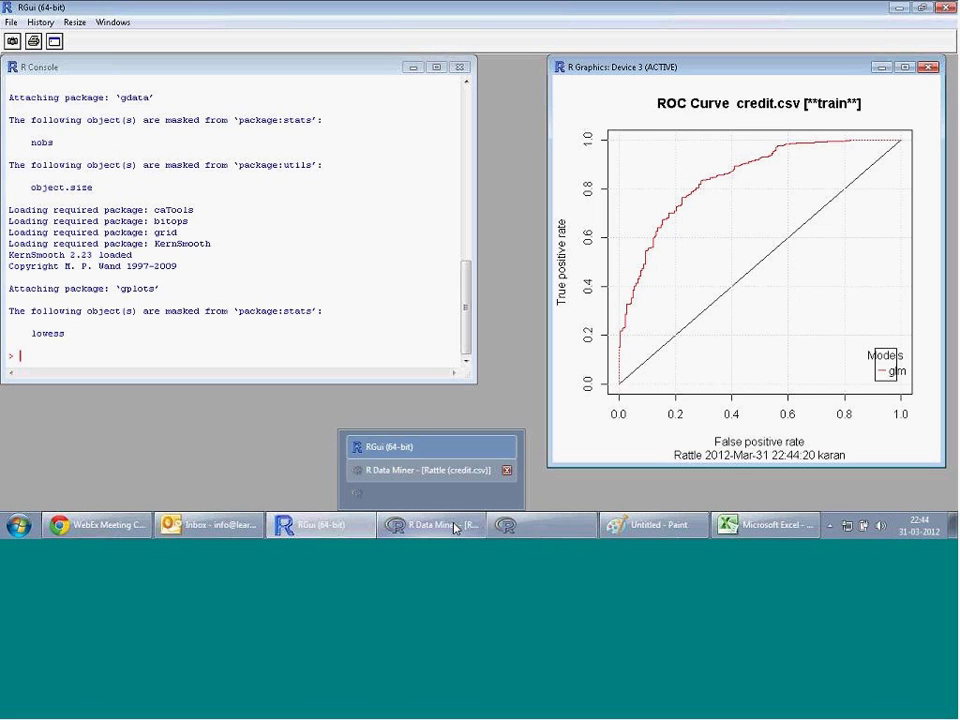
click(454, 527)
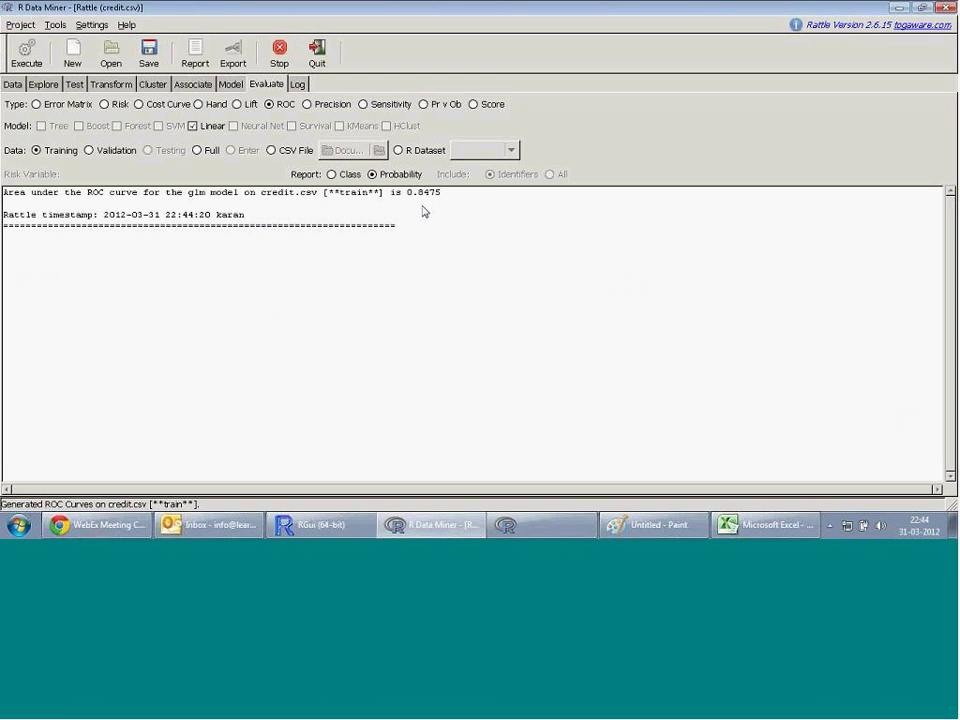
drag(418, 193, 441, 200)
- Plot the ROC curve on the Validation data, place it beside the training curve and compare the two, including the area under the curve
click(98, 150)
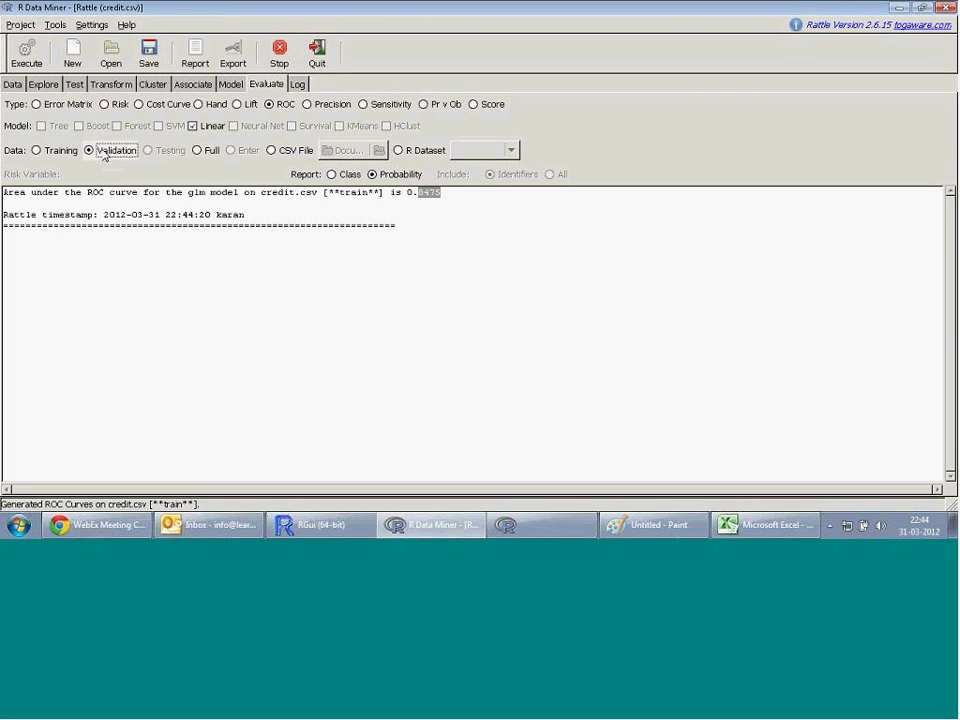
click(28, 60)
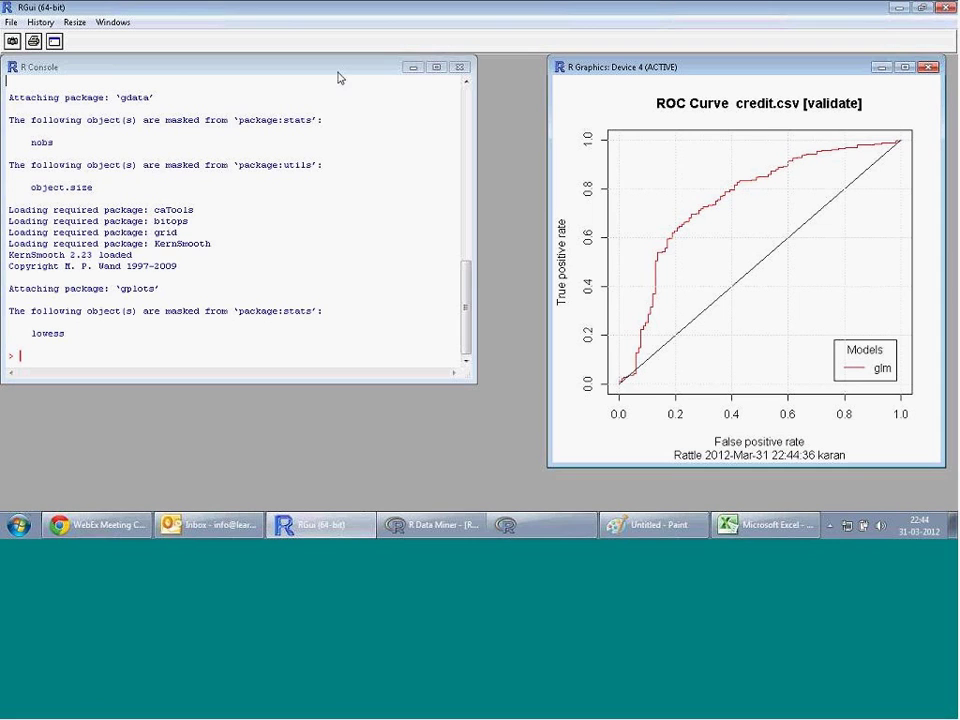
drag(833, 68, 445, 68)
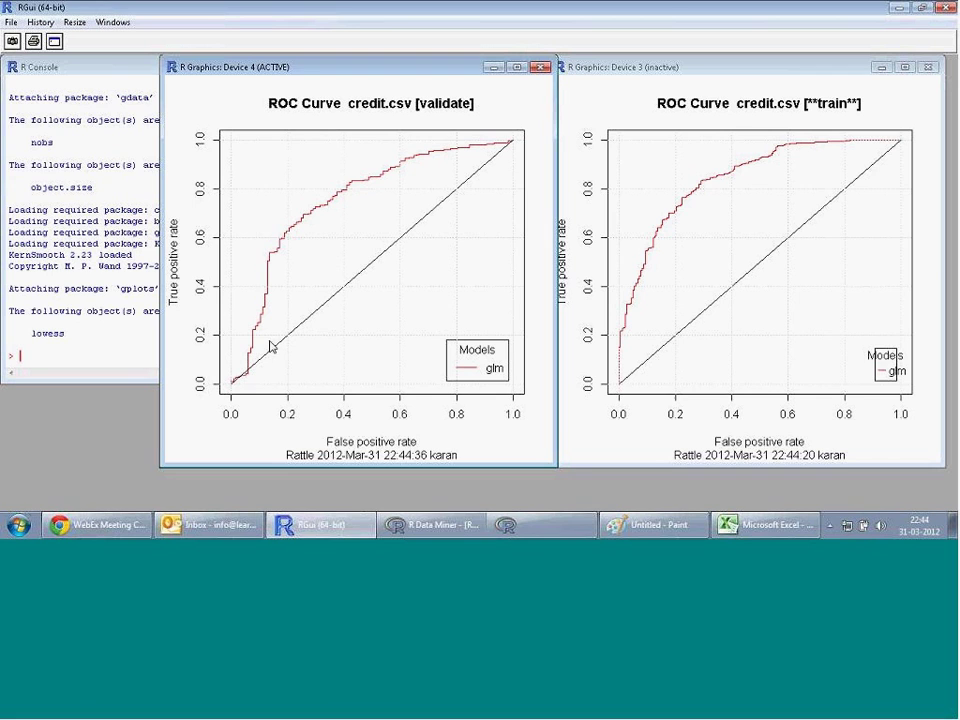
click(430, 524)
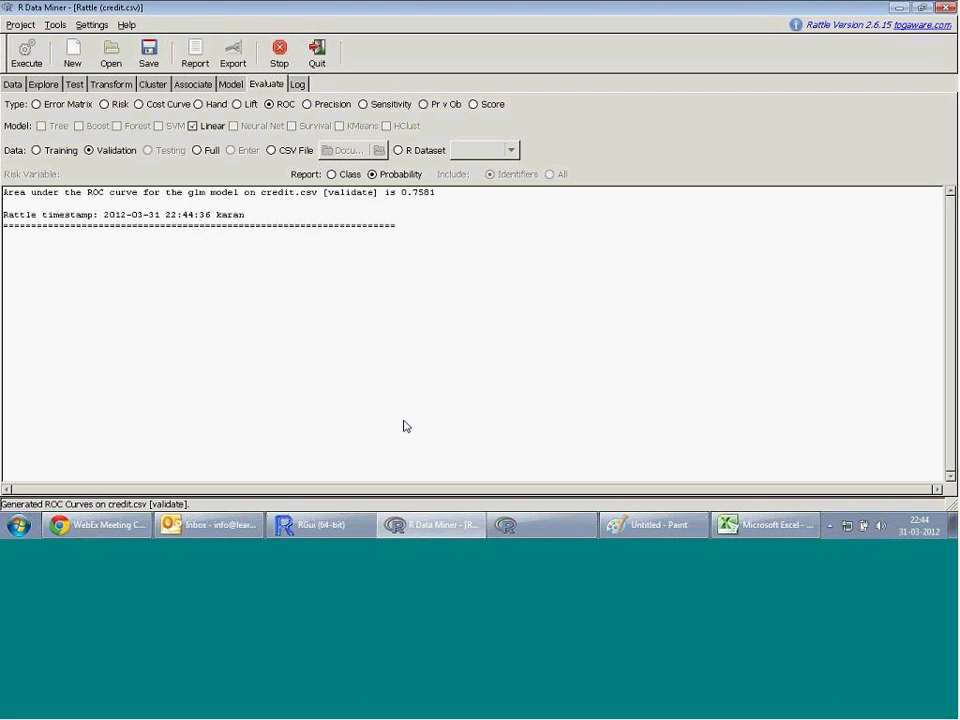
click(322, 527)
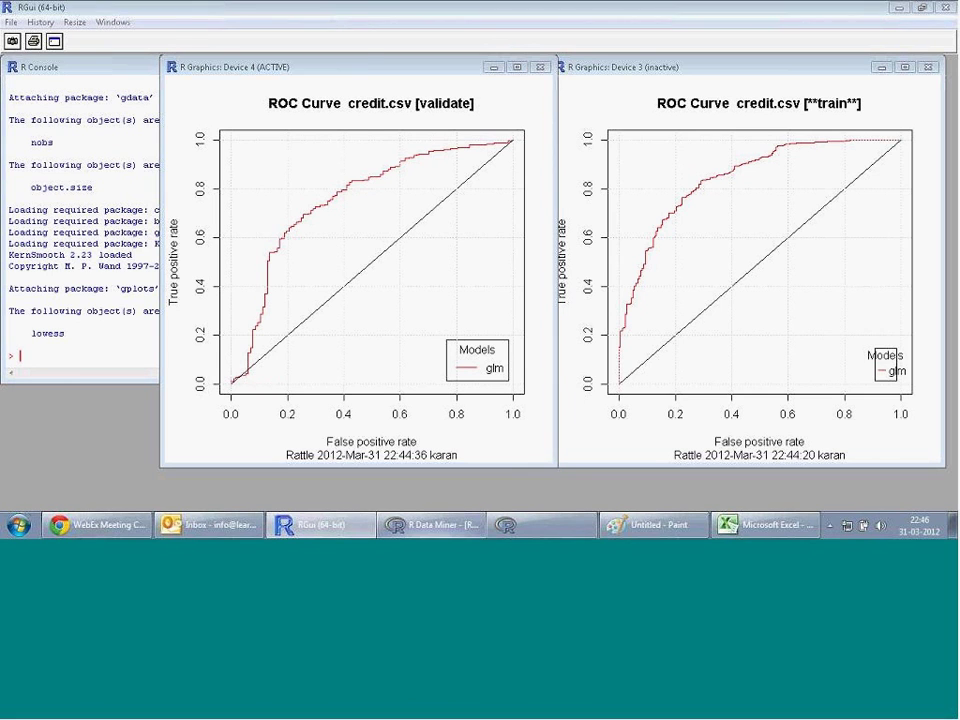
- Review the logistic model's coefficients again and recheck the validation and training ROC curves
key(alt+Tab)
click(234, 85)
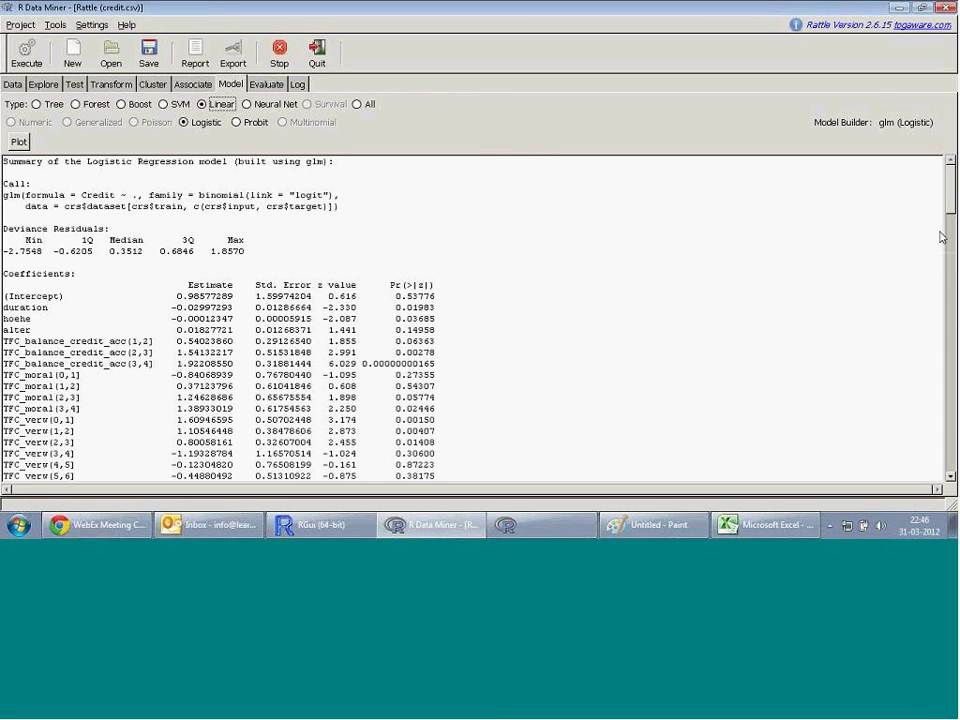
drag(948, 216, 948, 242)
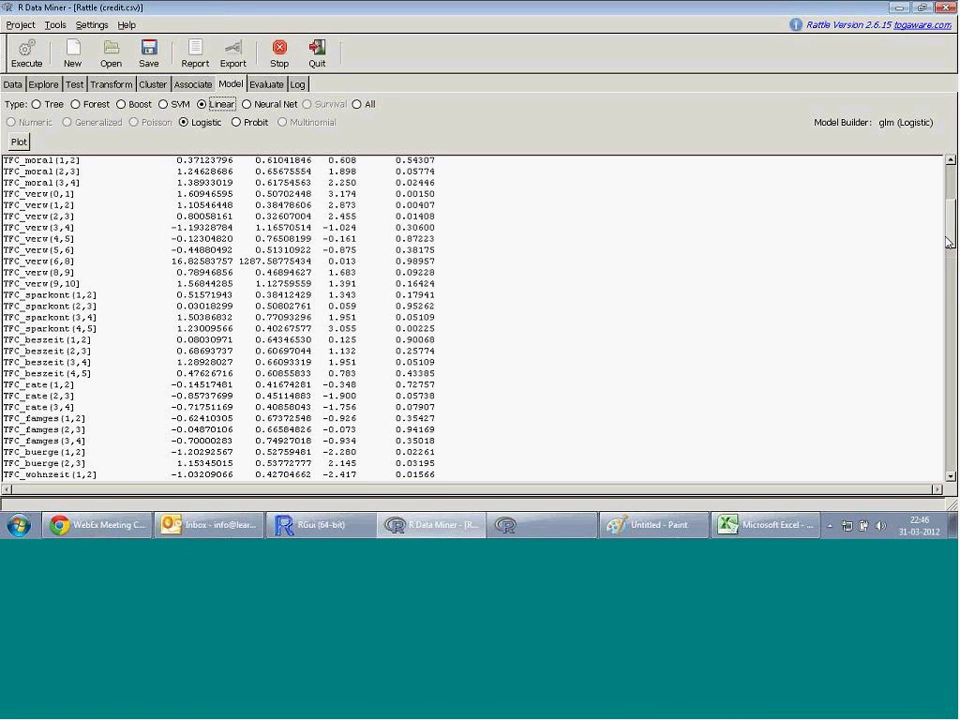
scroll(717, 160, up, 8)
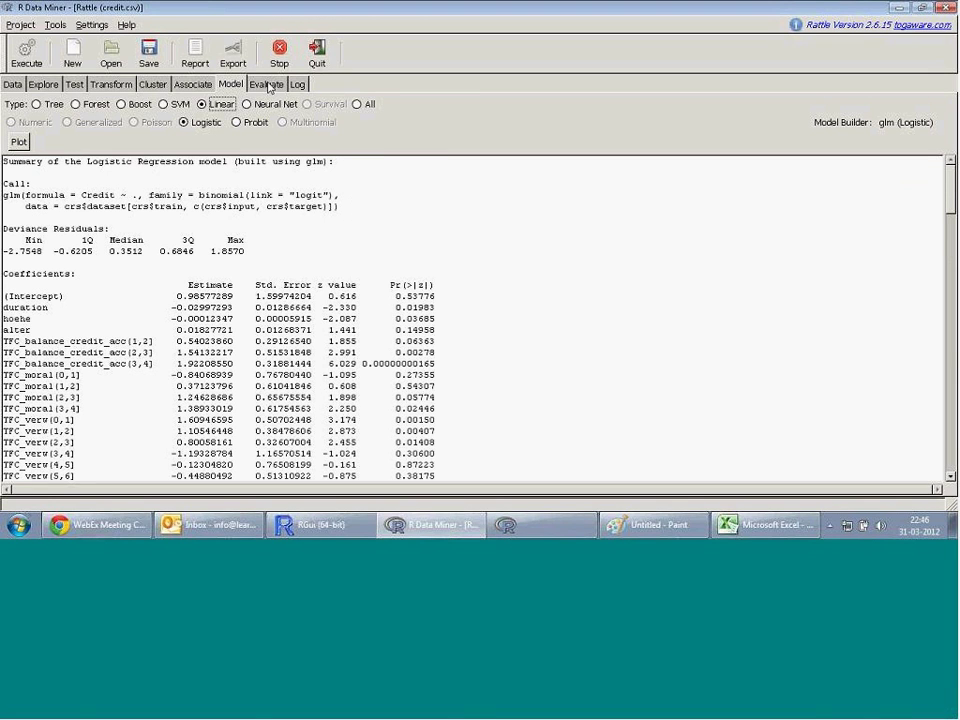
click(268, 87)
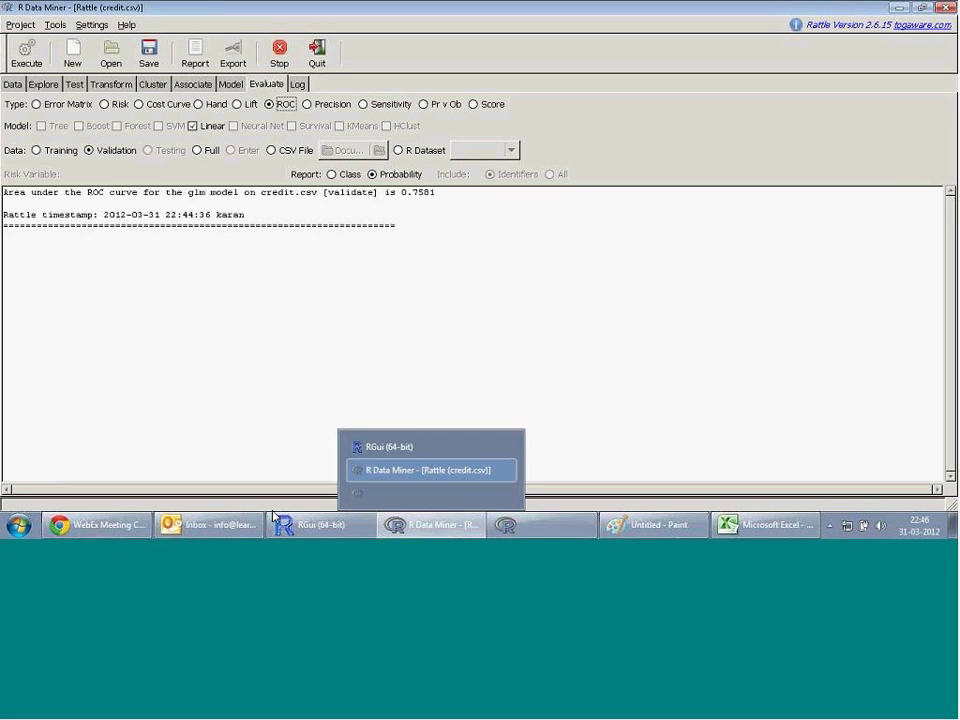
click(305, 524)
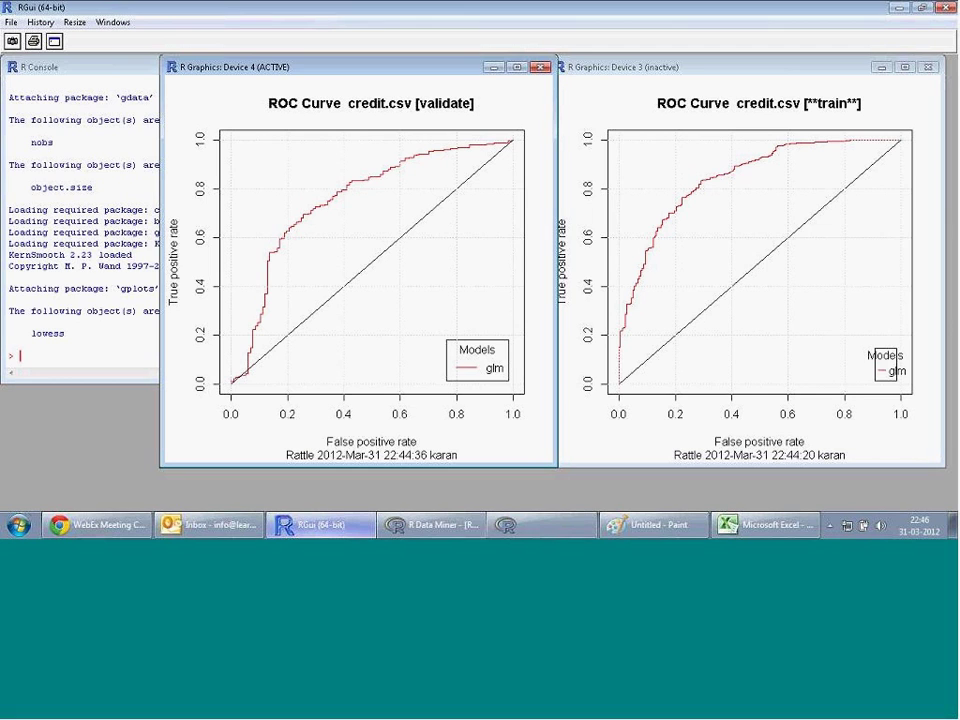
click(436, 526)
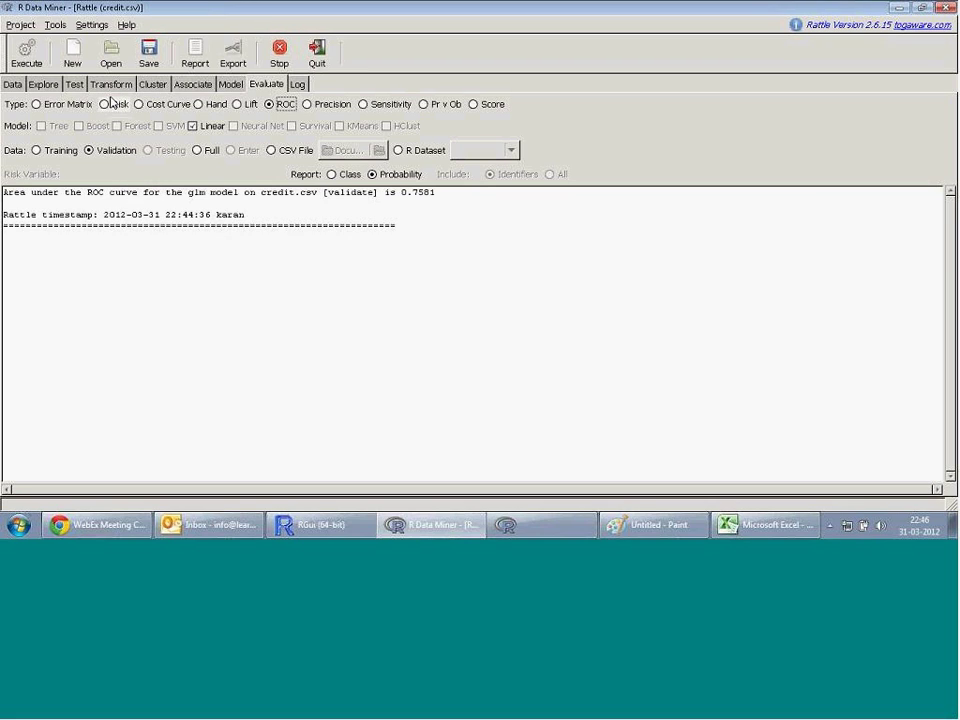
- Generate the Risk chart on the Training data, close the validation ROC curve and maximize the performance chart
click(109, 105)
click(47, 150)
click(24, 50)
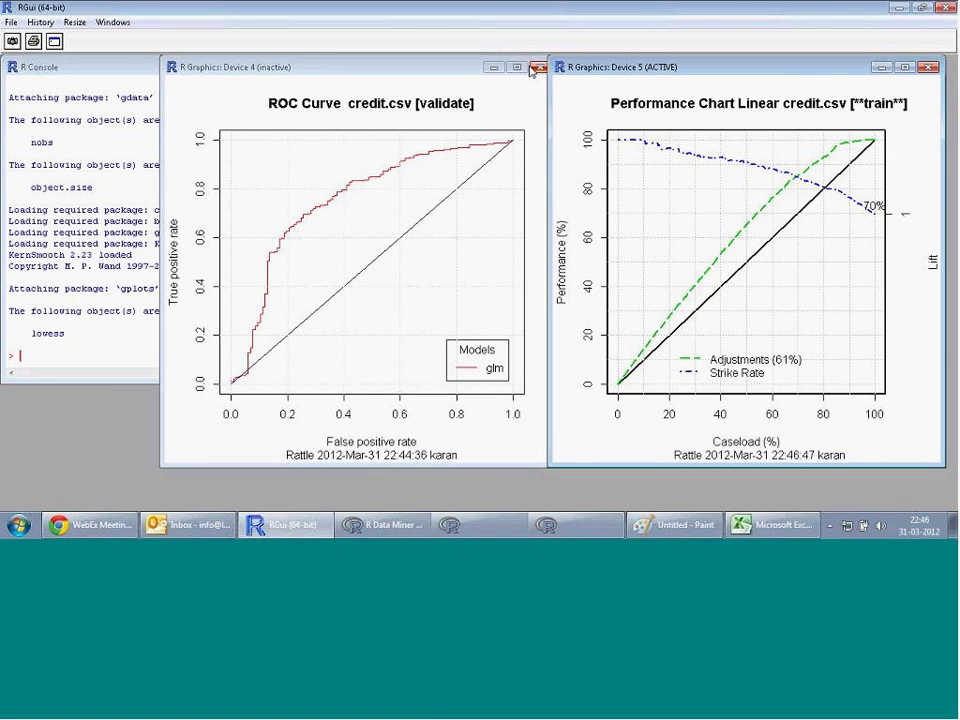
click(537, 69)
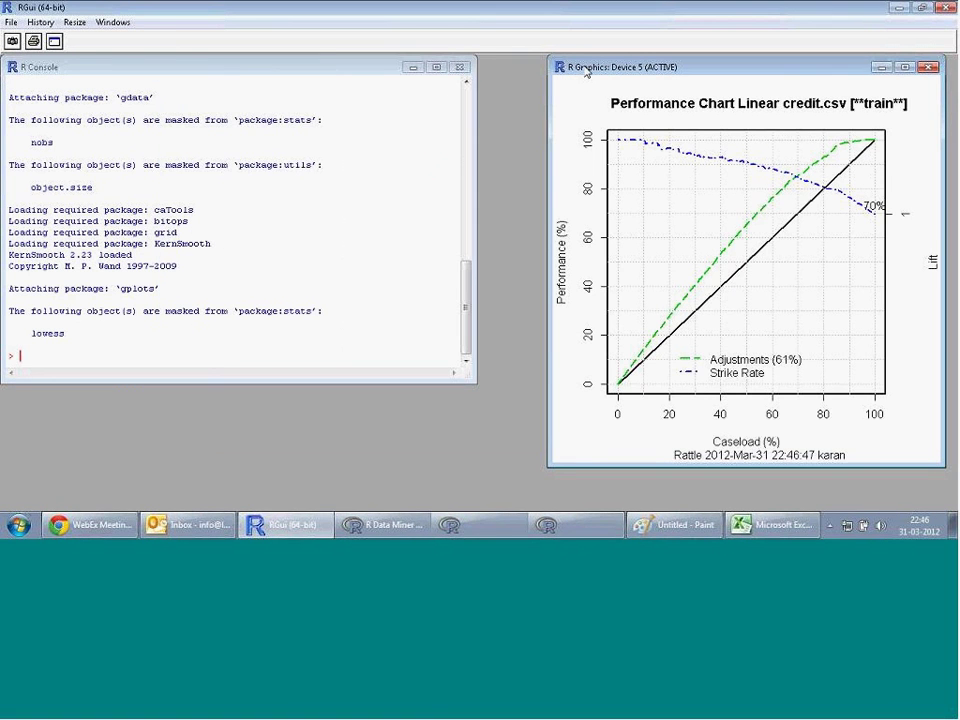
double_click(585, 68)
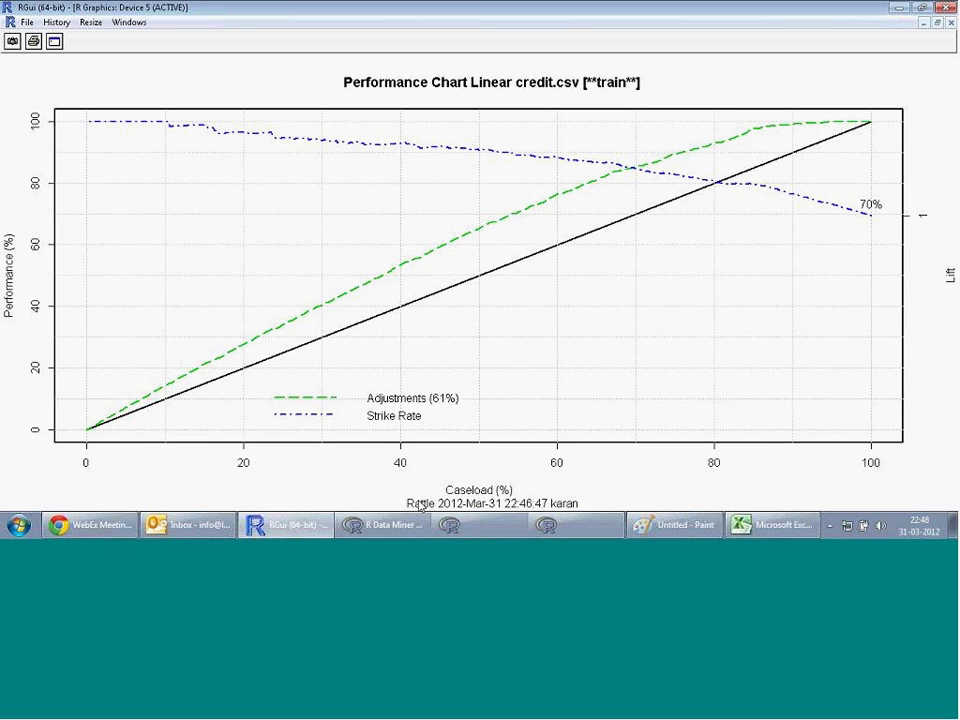
- Regenerate the ROC curve for the Training data and restore the chart windows from full size
click(385, 524)
click(269, 104)
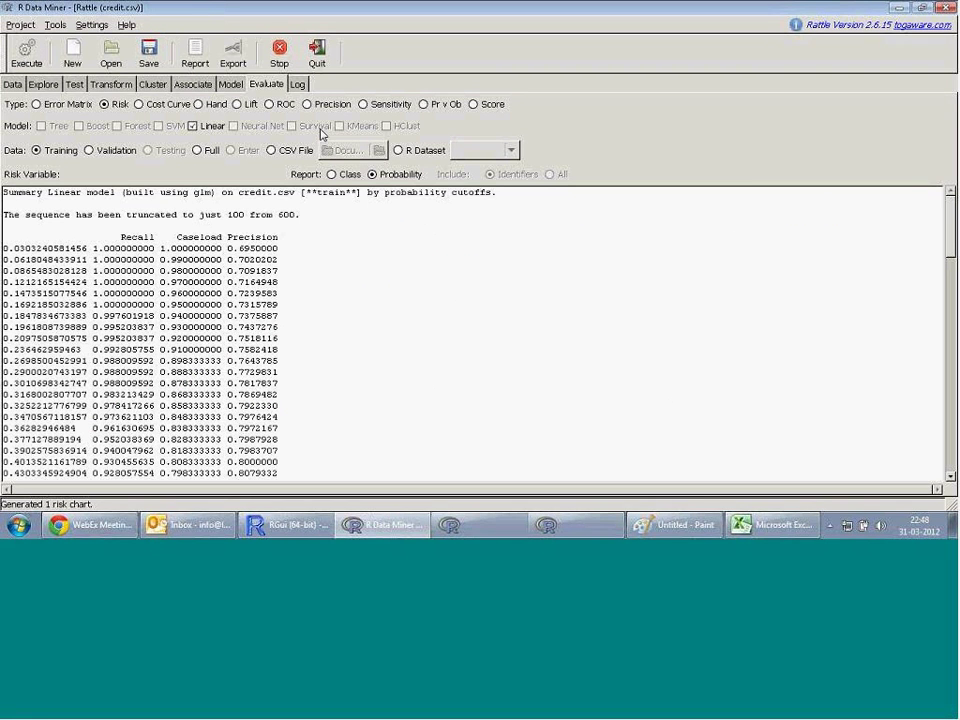
click(30, 52)
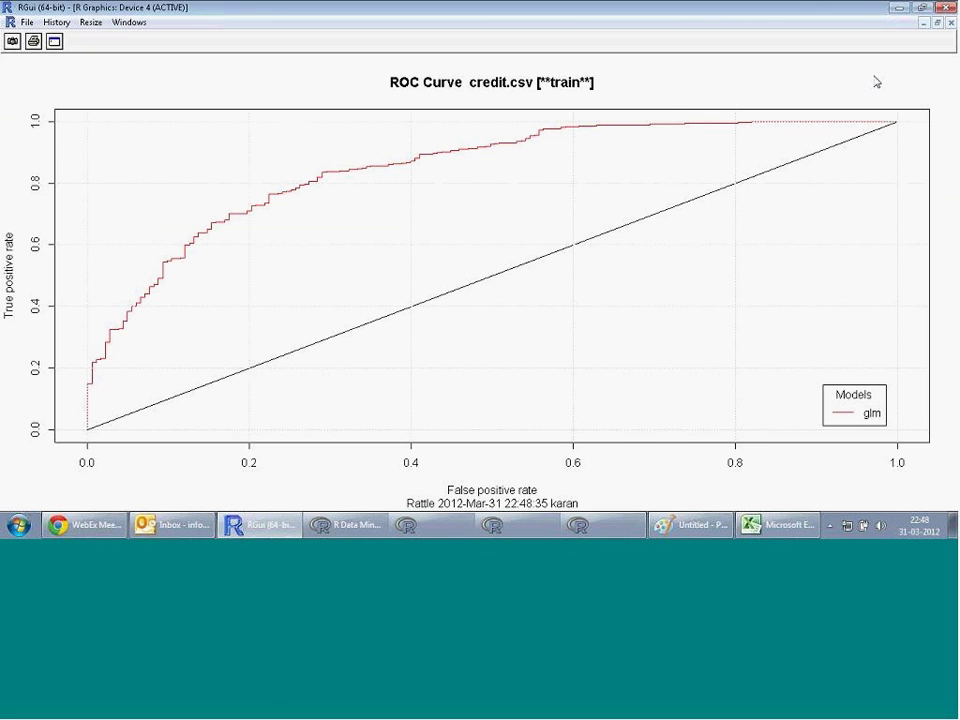
click(937, 23)
- Arrange the training ROC curve and the linear performance chart side by side for comparison
drag(664, 68, 304, 70)
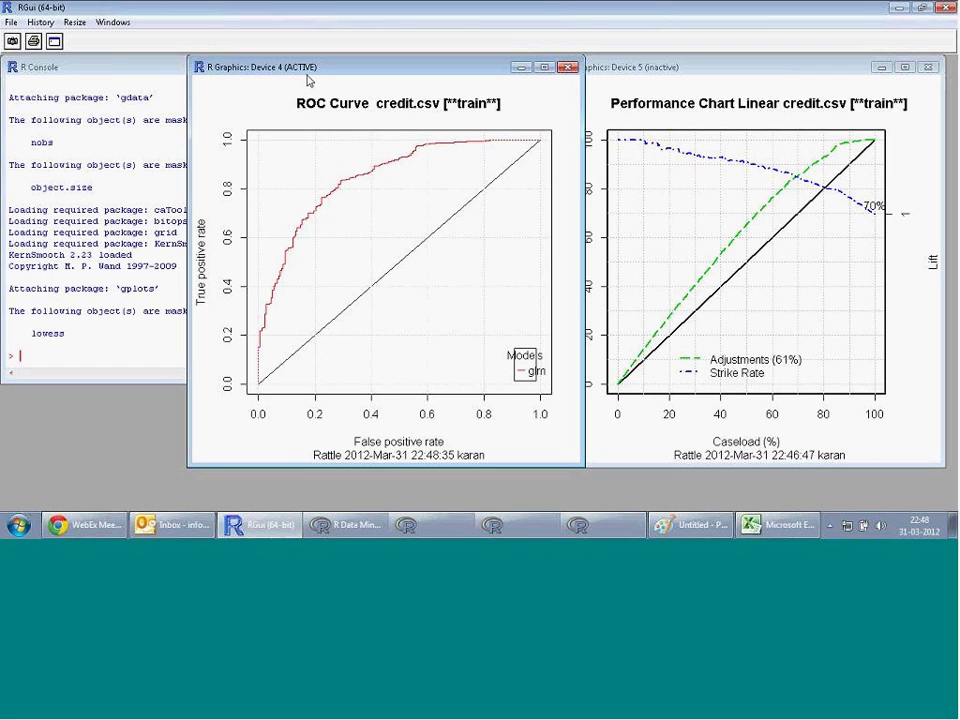
drag(308, 80, 229, 82)
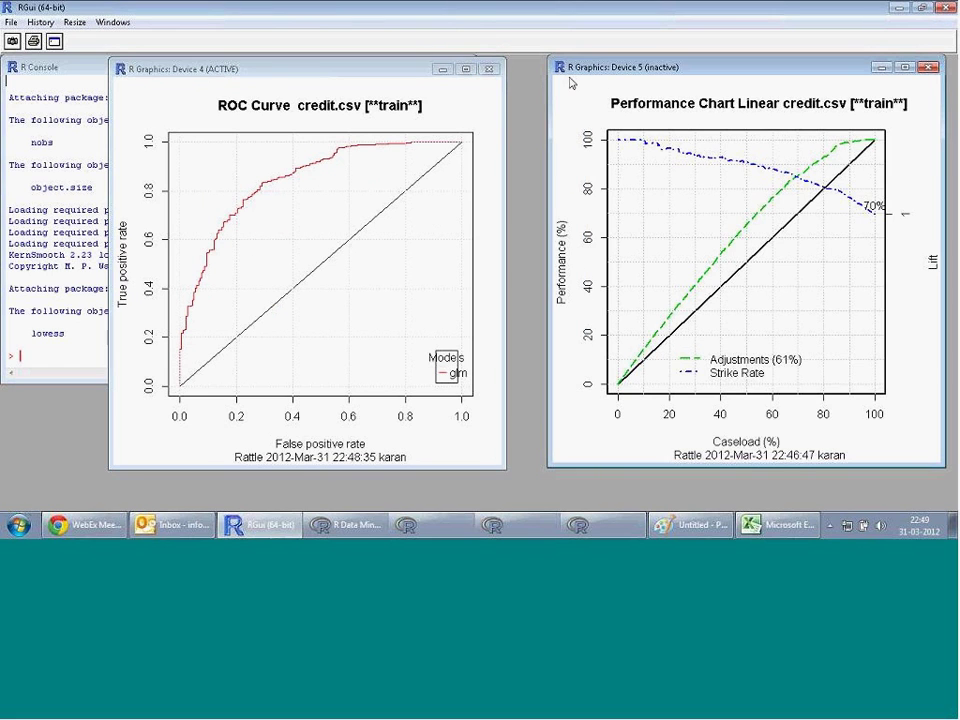
drag(558, 81, 518, 85)
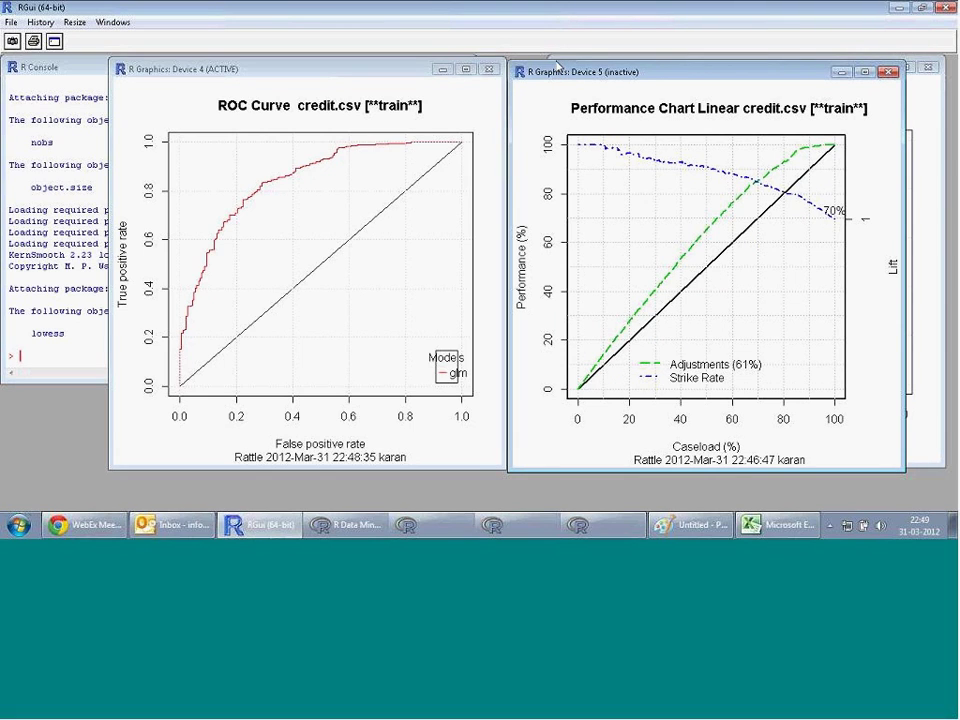
drag(567, 65, 570, 72)
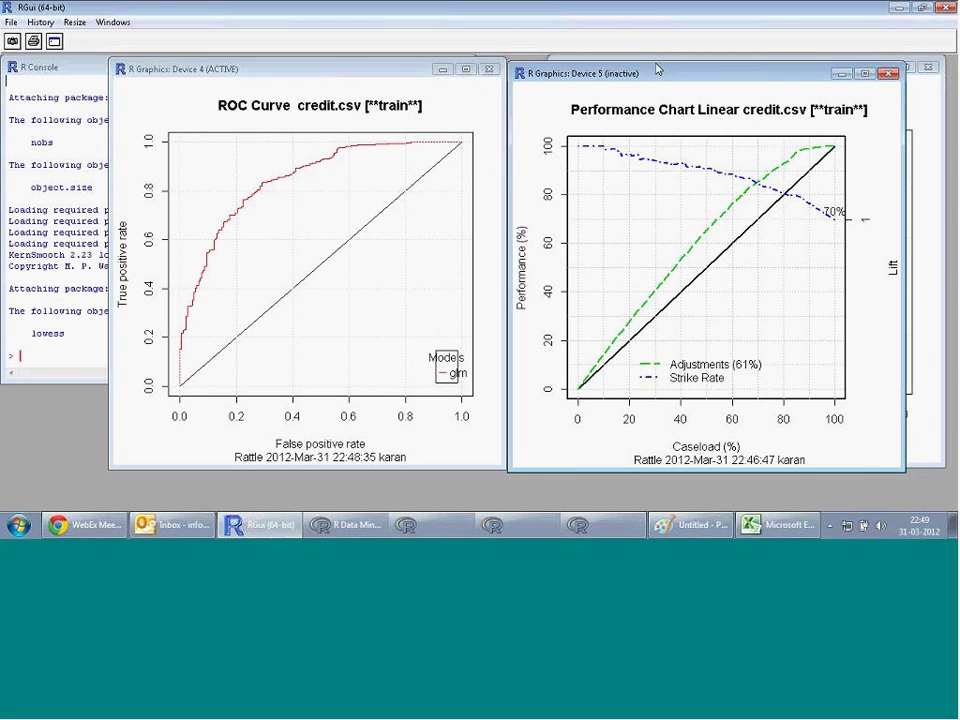
drag(657, 69, 659, 58)
click(401, 75)
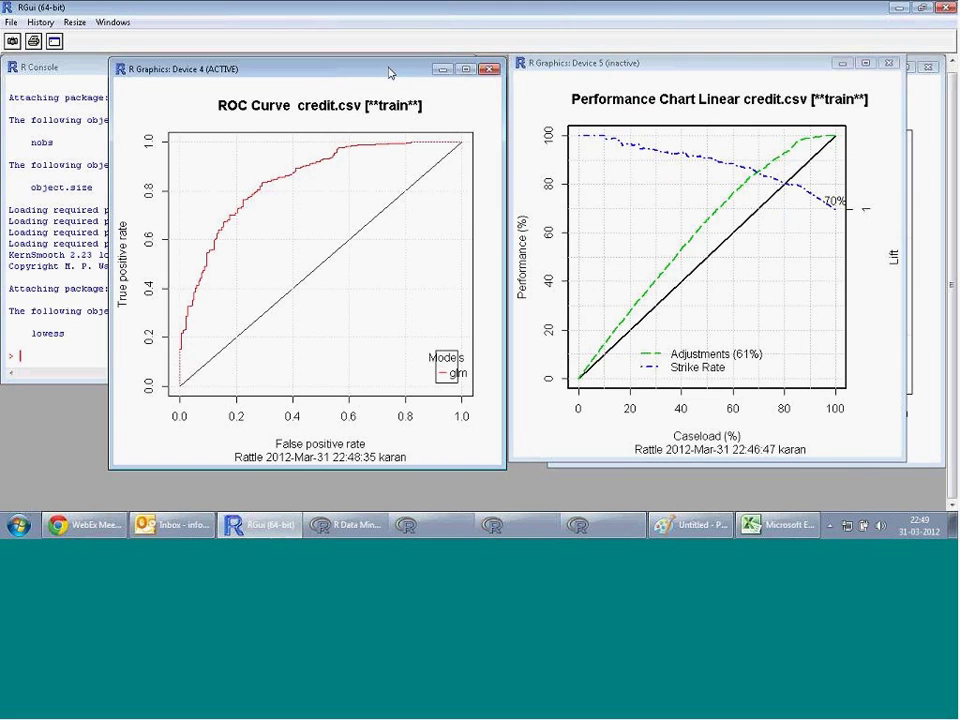
drag(399, 72, 395, 66)
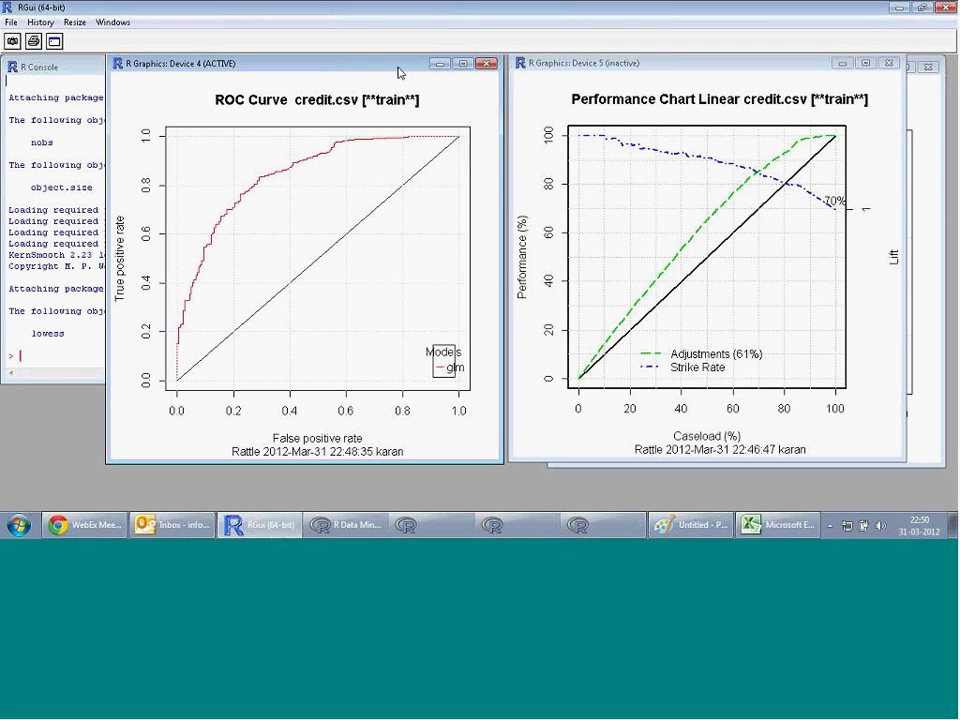
- Close all open R graphics windows, including the older training ROC curve and the Charles_BookClub.csv performance chart
click(485, 64)
click(887, 64)
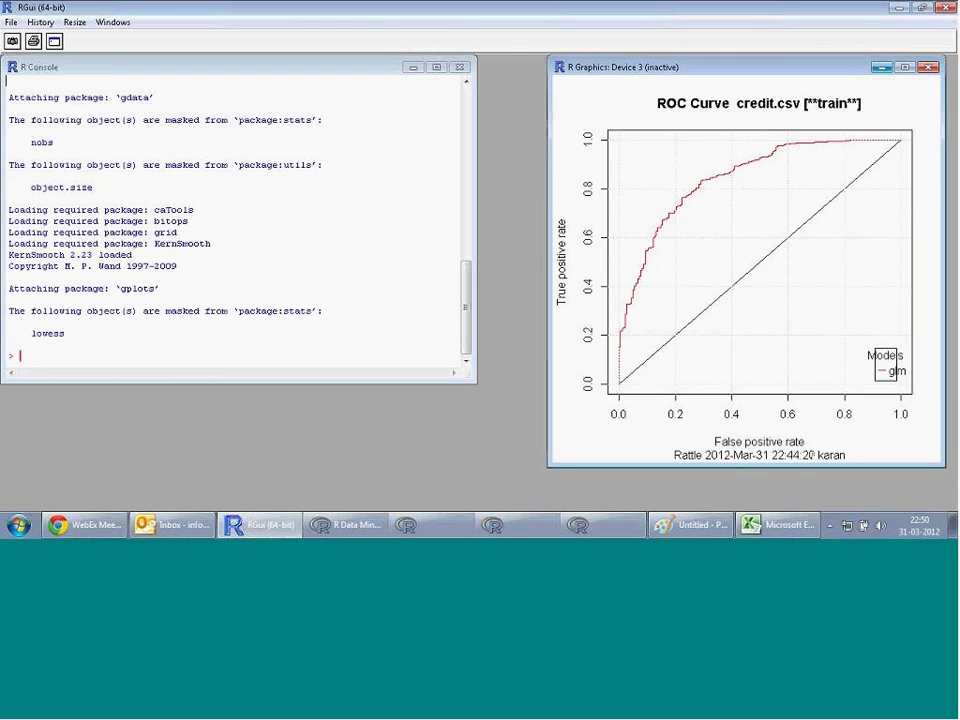
click(929, 68)
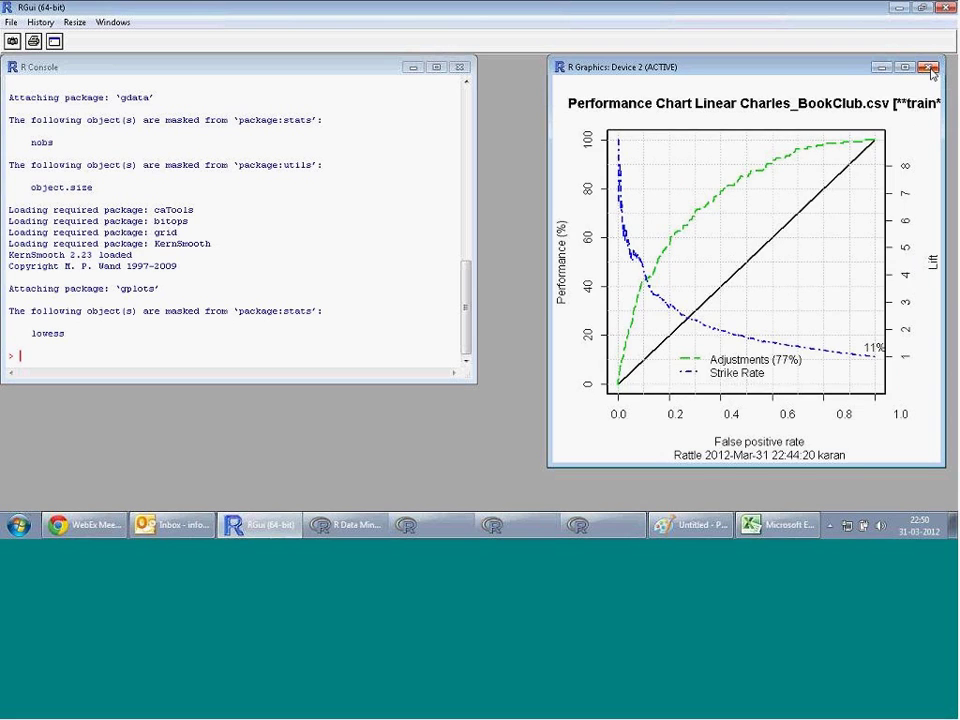
click(929, 68)
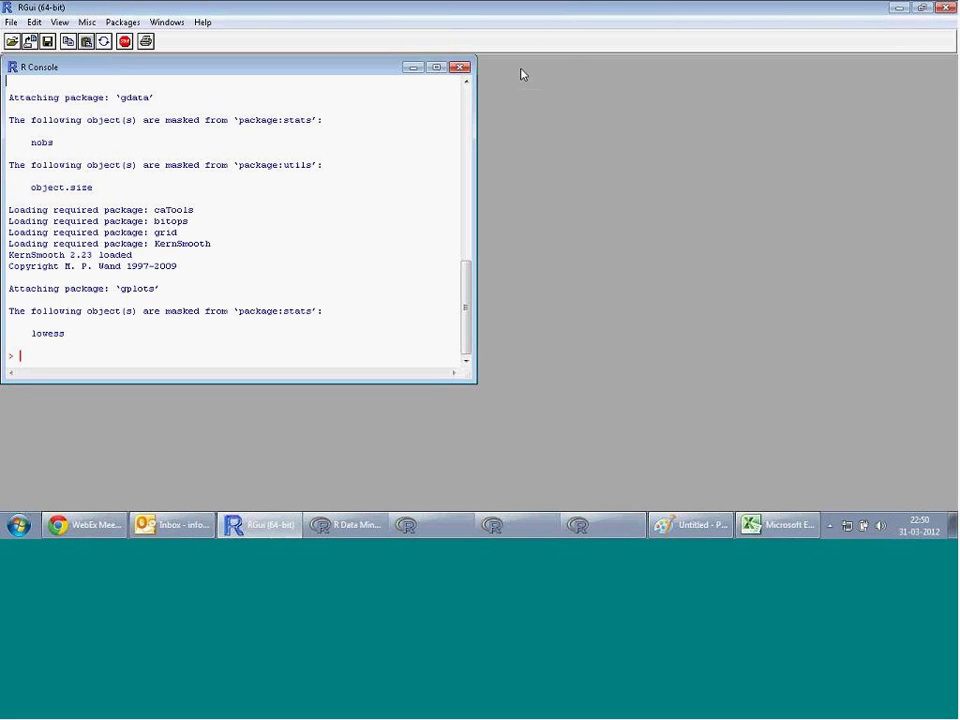
- Quit R without saving the workspace image and minimize the Excel and Paint windows
click(460, 67)
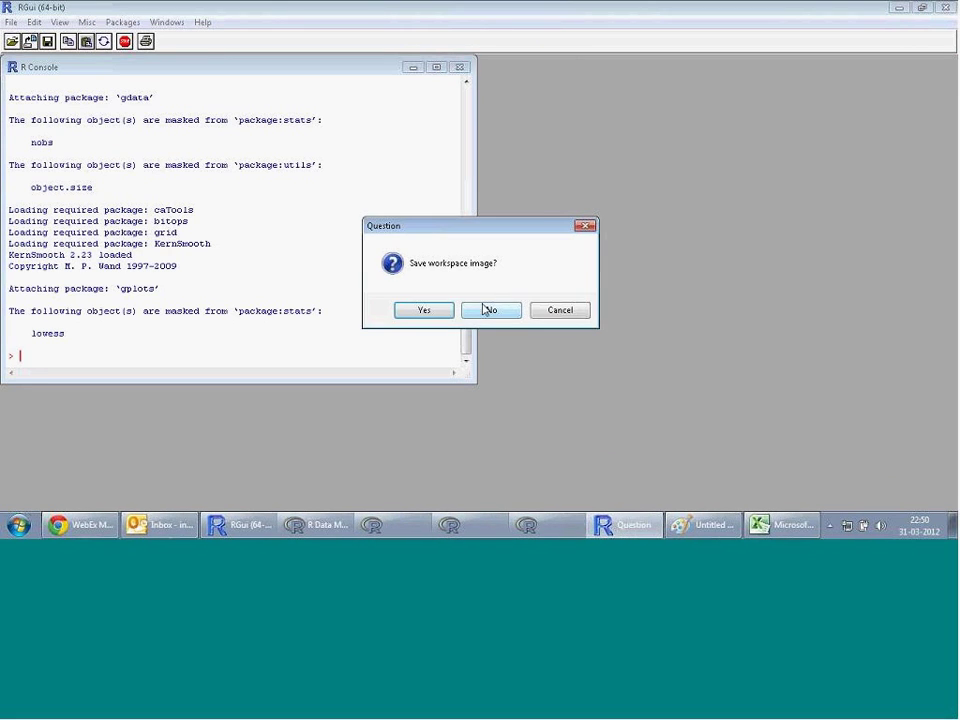
click(489, 311)
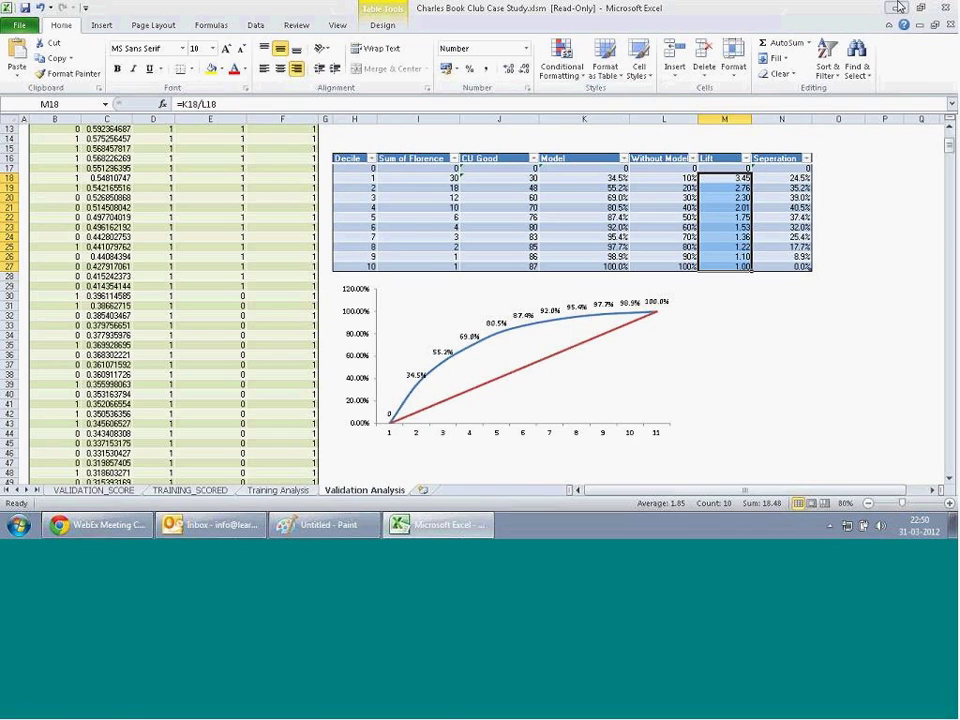
click(898, 7)
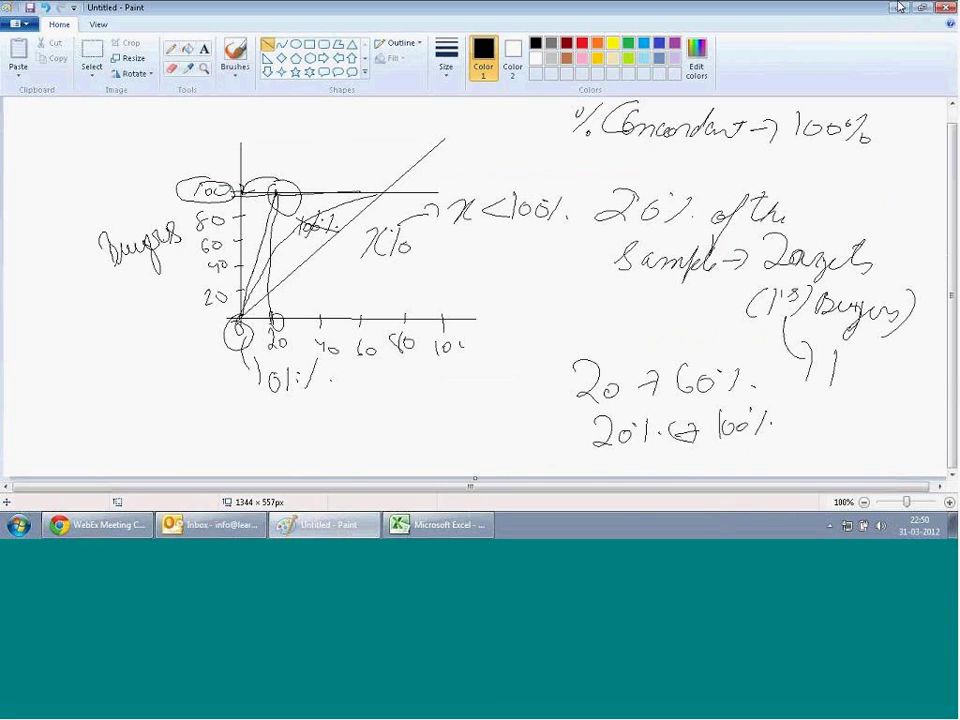
click(898, 7)
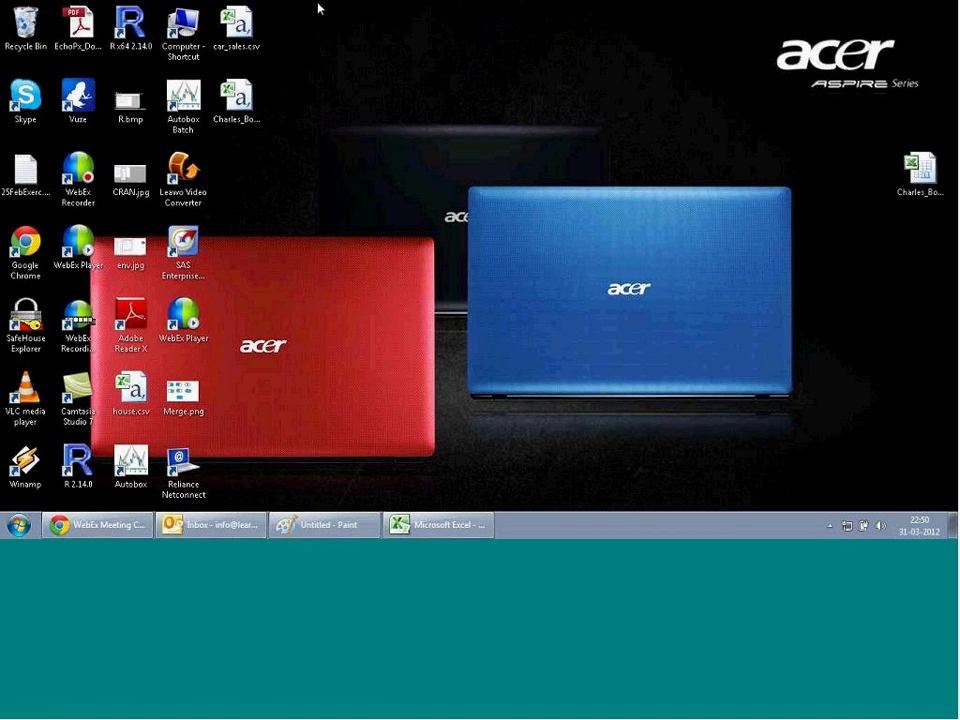